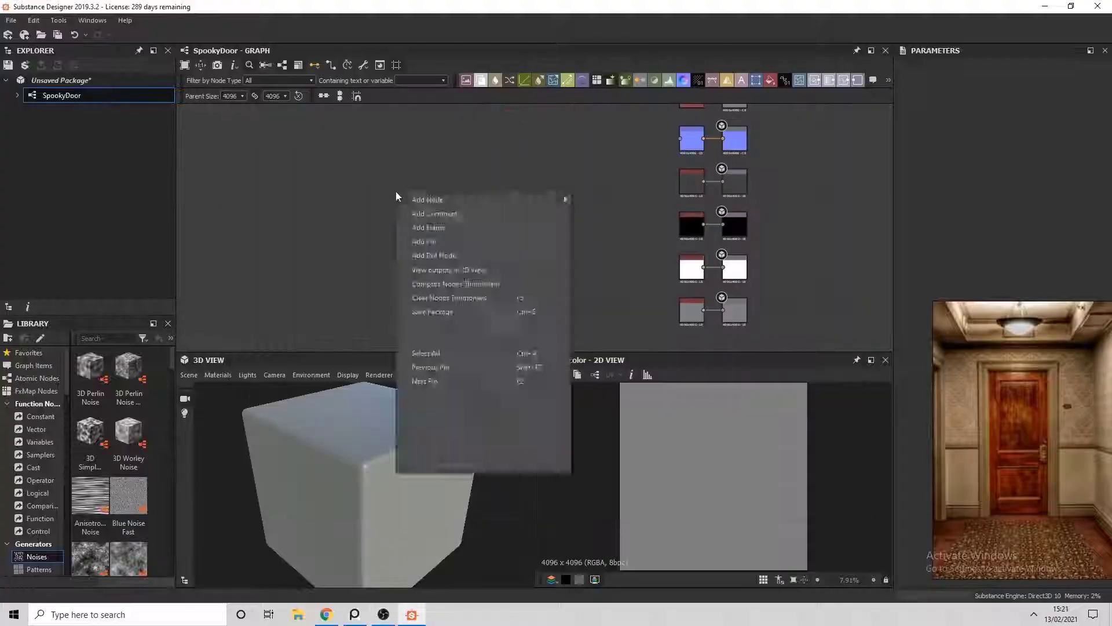
Step: Bring up the node search in the empty SpookyDoor graph
click(377, 170)
key(space)
Step: Add a Shape flattened to a thin horizontal bar (Size Y 0.05) and blend two bars
text(shape)
key(Return)
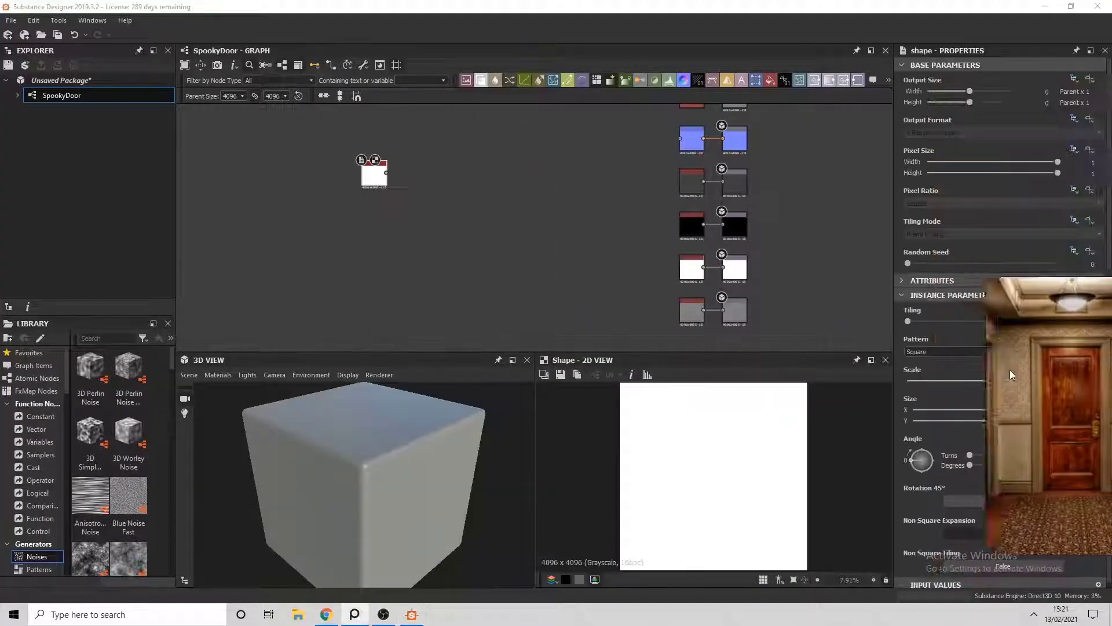
drag(1057, 420, 917, 420)
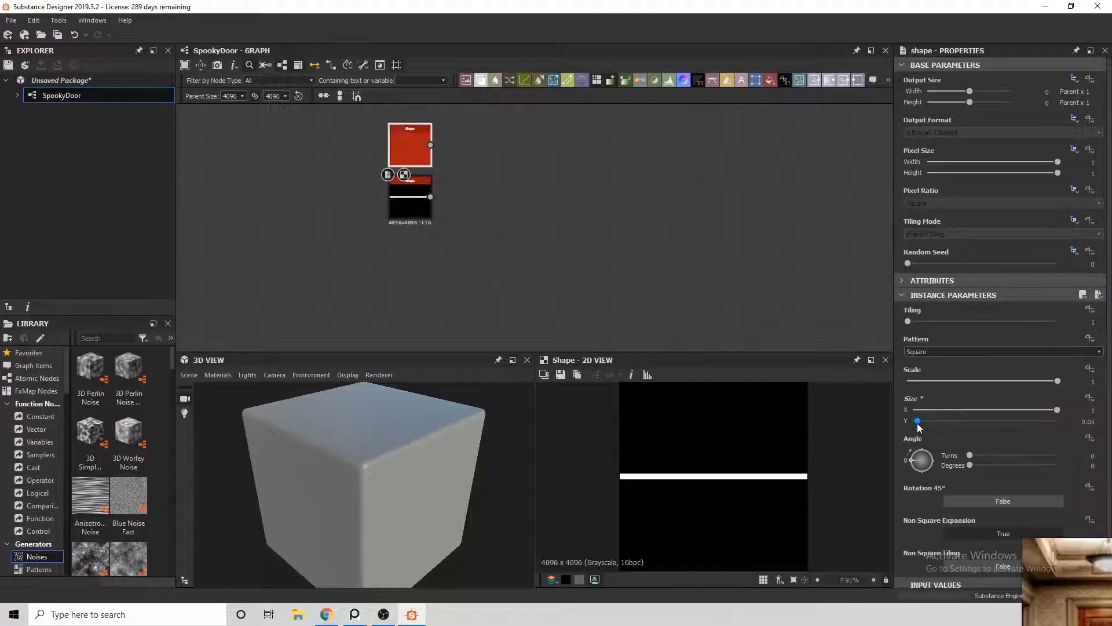
drag(430, 197, 463, 191)
click(496, 206)
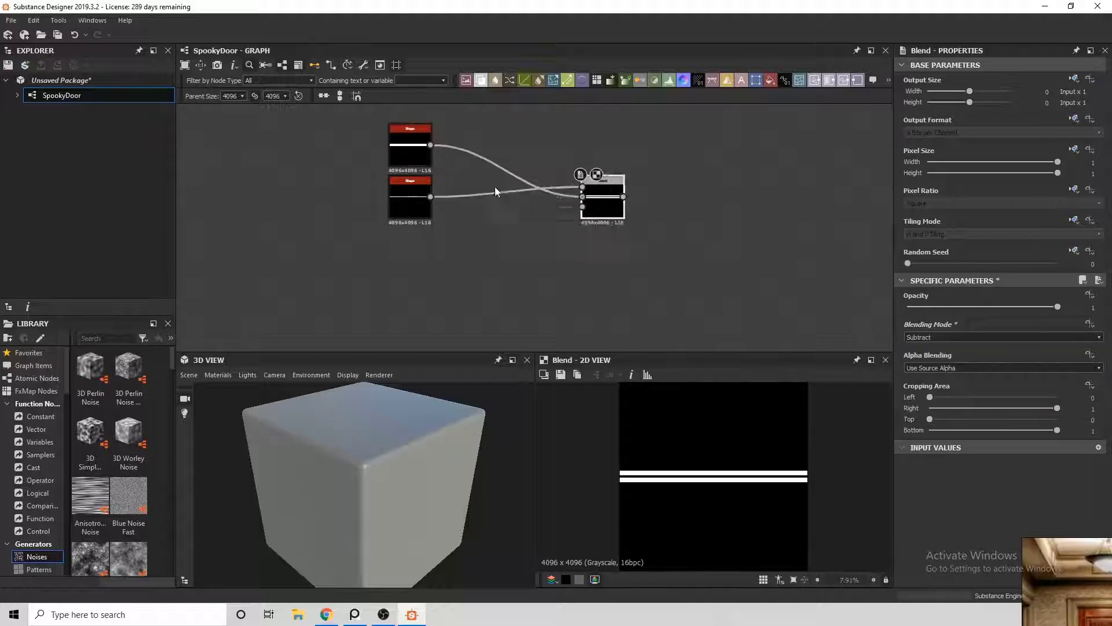
Step: Insert a Transformation 2D on the lower bar and a Blur HQ Grayscale before the Blend
click(515, 205)
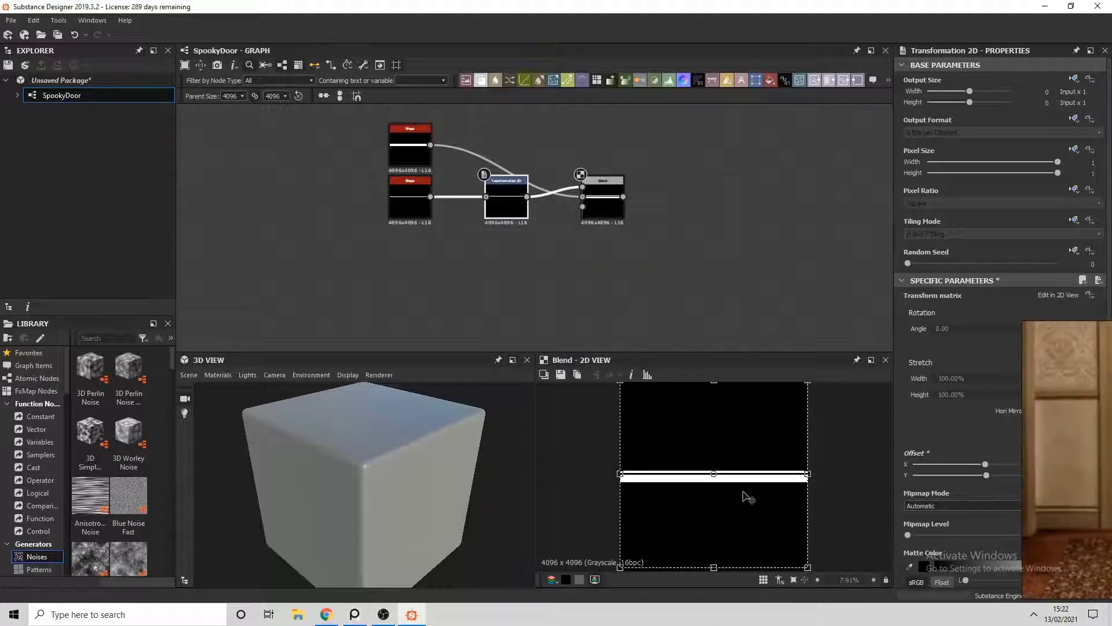
drag(603, 181, 691, 167)
drag(526, 197, 573, 211)
click(597, 251)
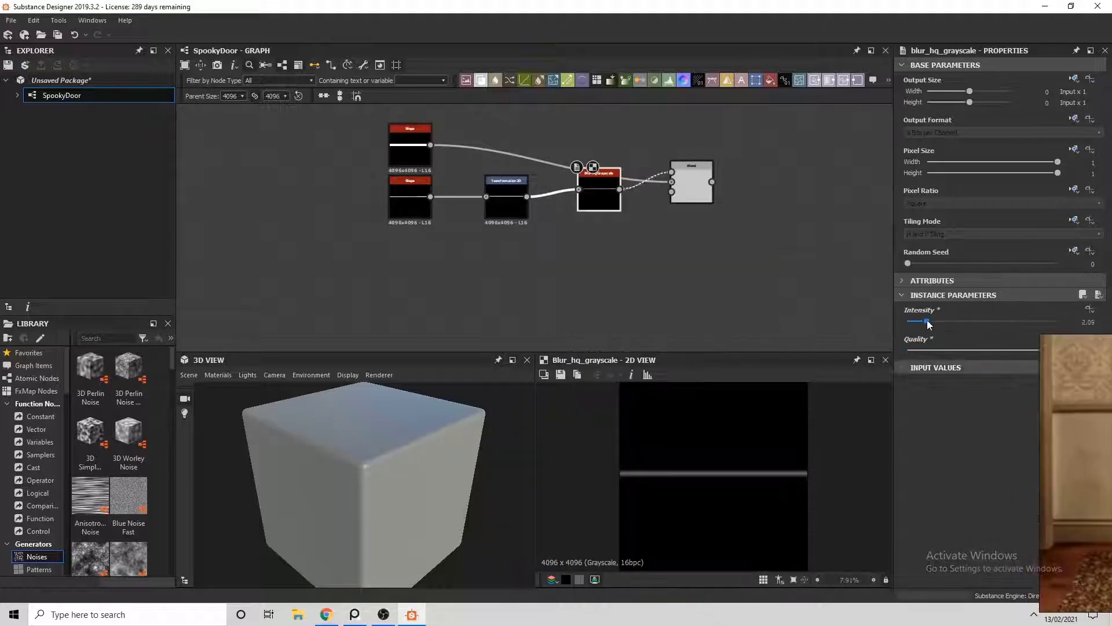
scroll(695, 451, up, 4)
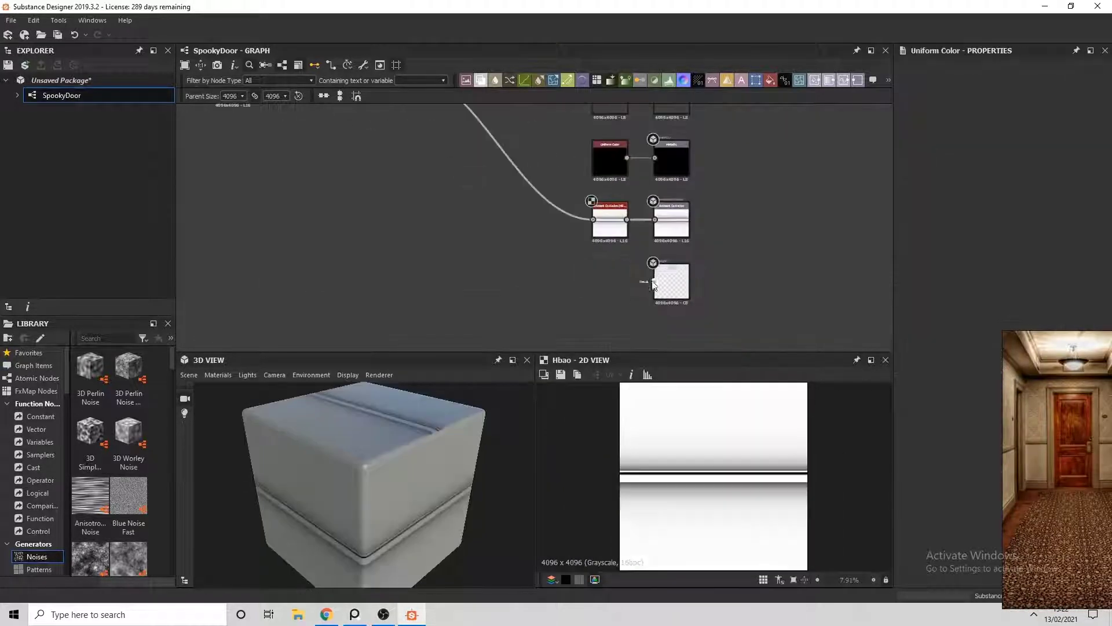
Step: Switch the 3D preview mesh to a plane and lower its height scale to 1.08
click(188, 375)
click(242, 216)
click(315, 405)
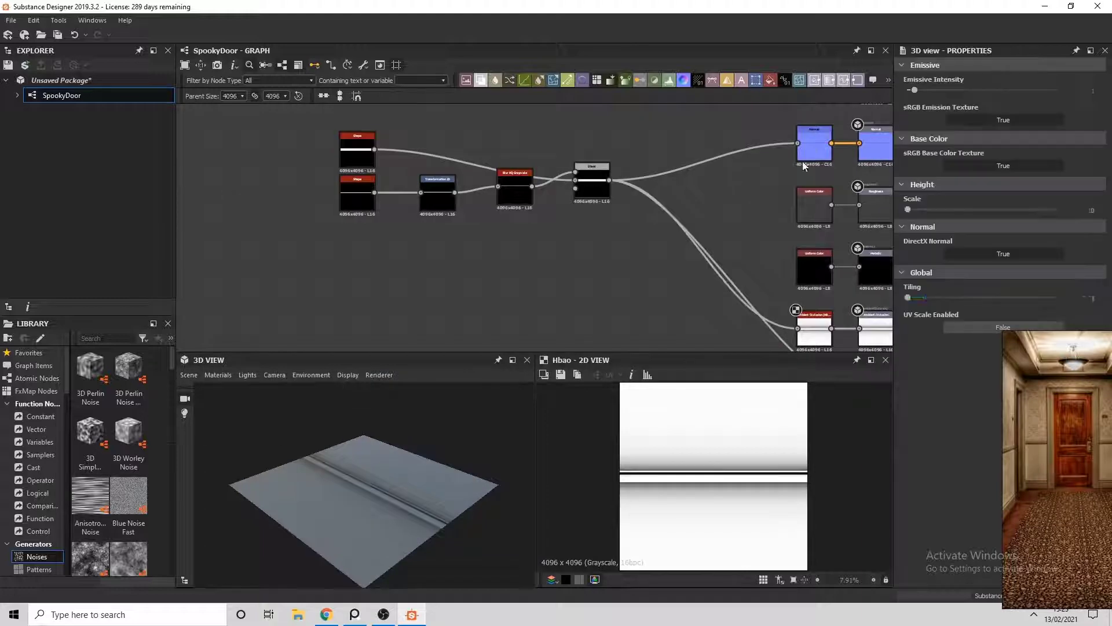
click(218, 375)
click(936, 177)
drag(936, 177, 924, 177)
Step: Add a Transformation 2D after the Blend to shift the moulding bars down the texture
key(space)
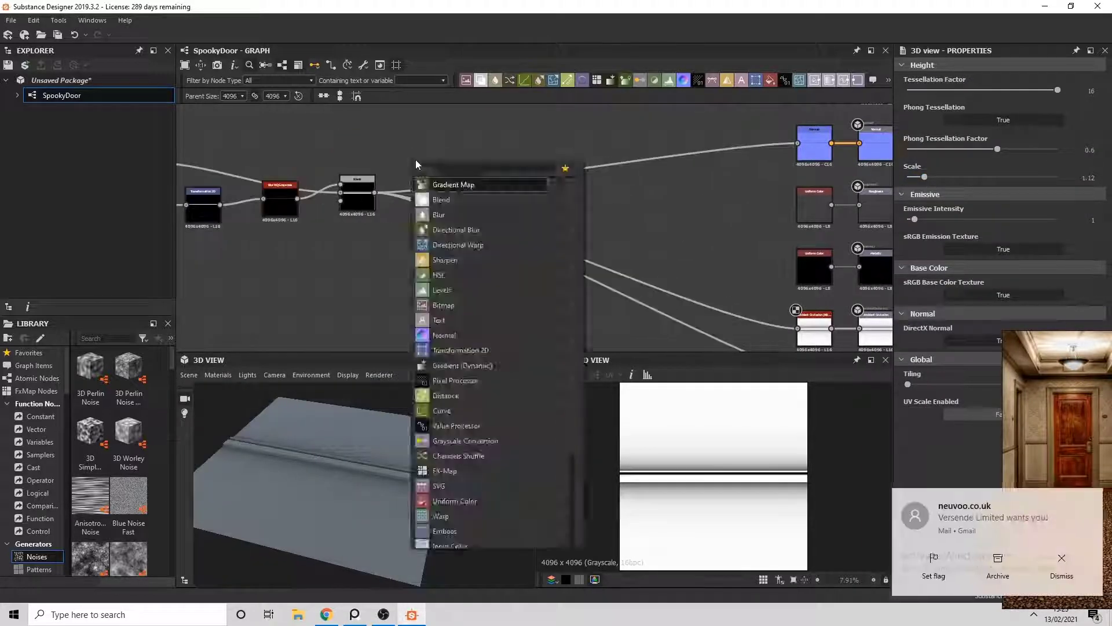
click(460, 179)
drag(759, 472, 757, 459)
scroll(740, 429, up, 2)
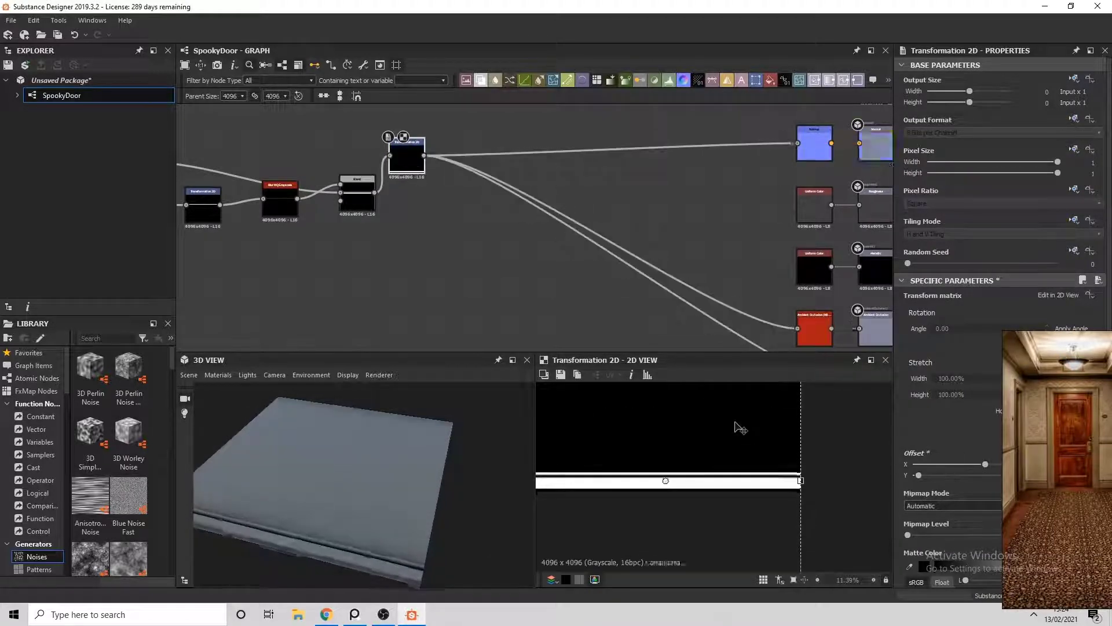
scroll(753, 443, up, 5)
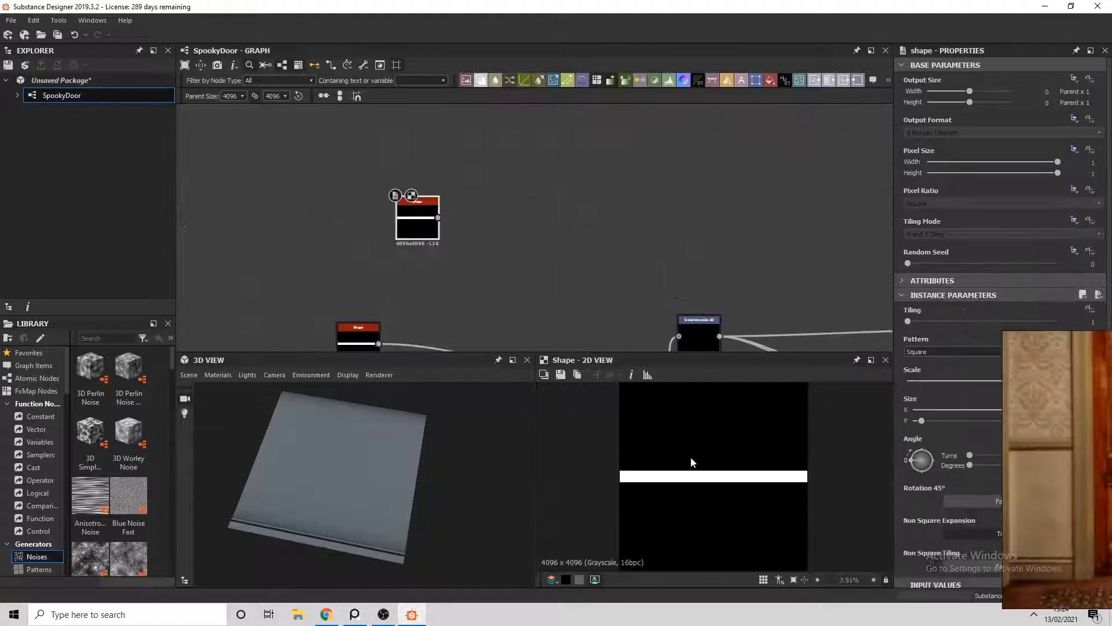
Step: Duplicate the Shape and add Levels and Blend nodes for an extra ridge
key(ctrl+d)
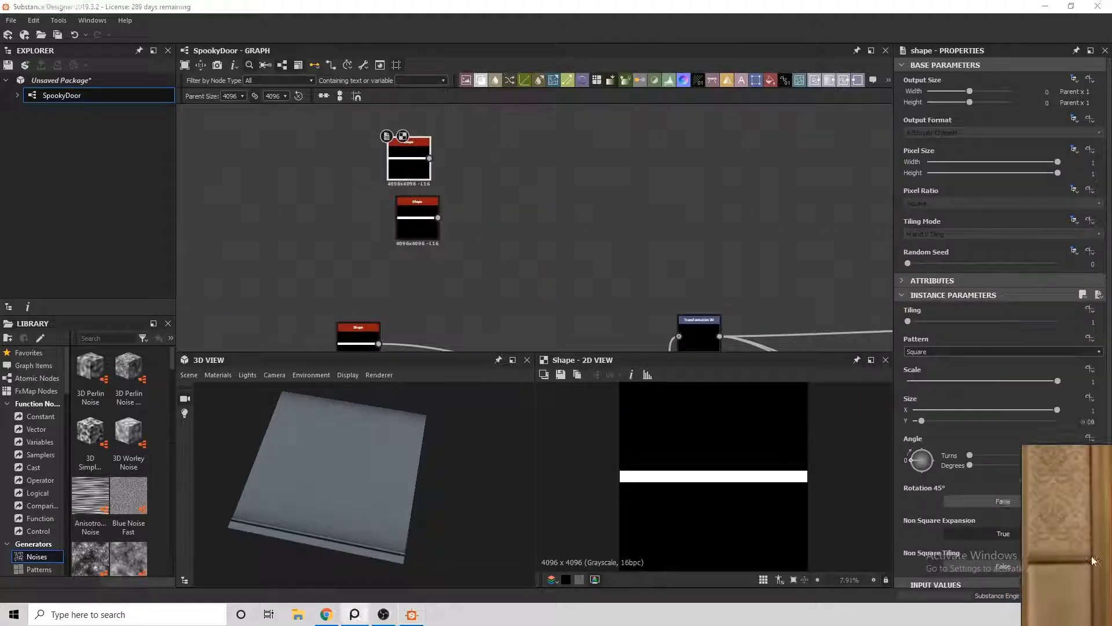
key(space)
click(458, 347)
key(space)
click(463, 263)
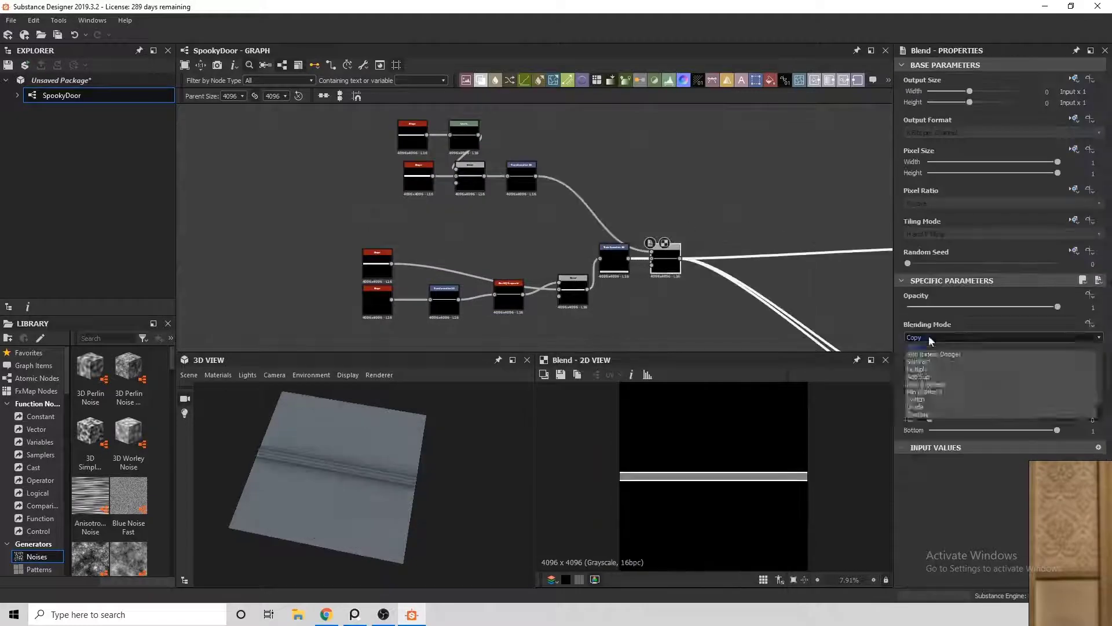
Step: Set the upper Blend's mode to Add (Linear Dodge), then add Levels after a new Shape
click(470, 177)
click(1002, 337)
click(944, 368)
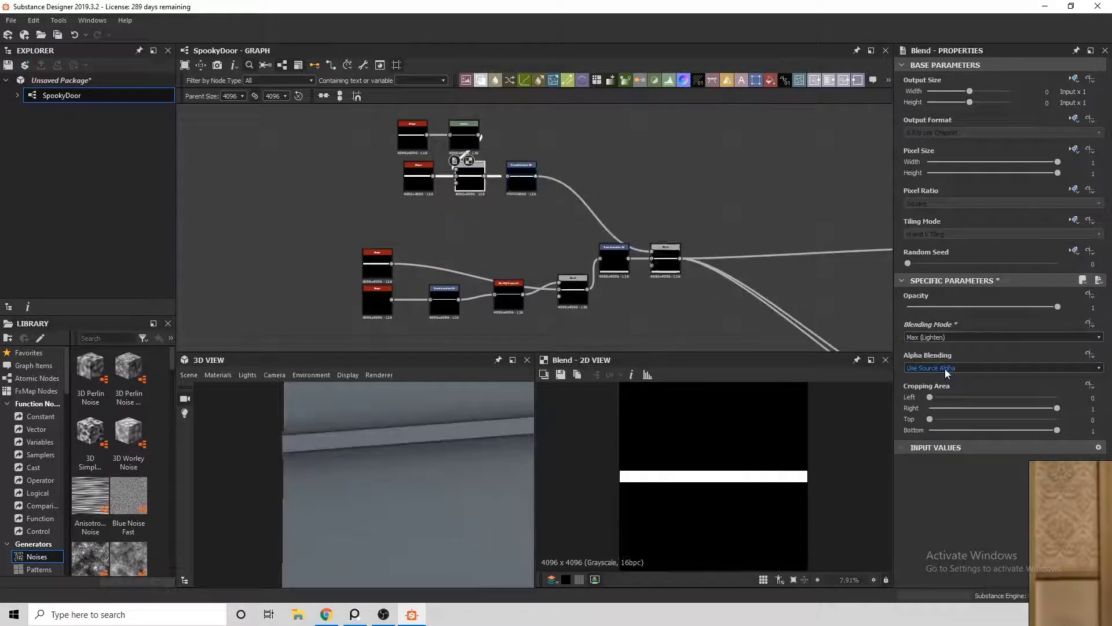
click(1002, 336)
click(935, 402)
click(927, 337)
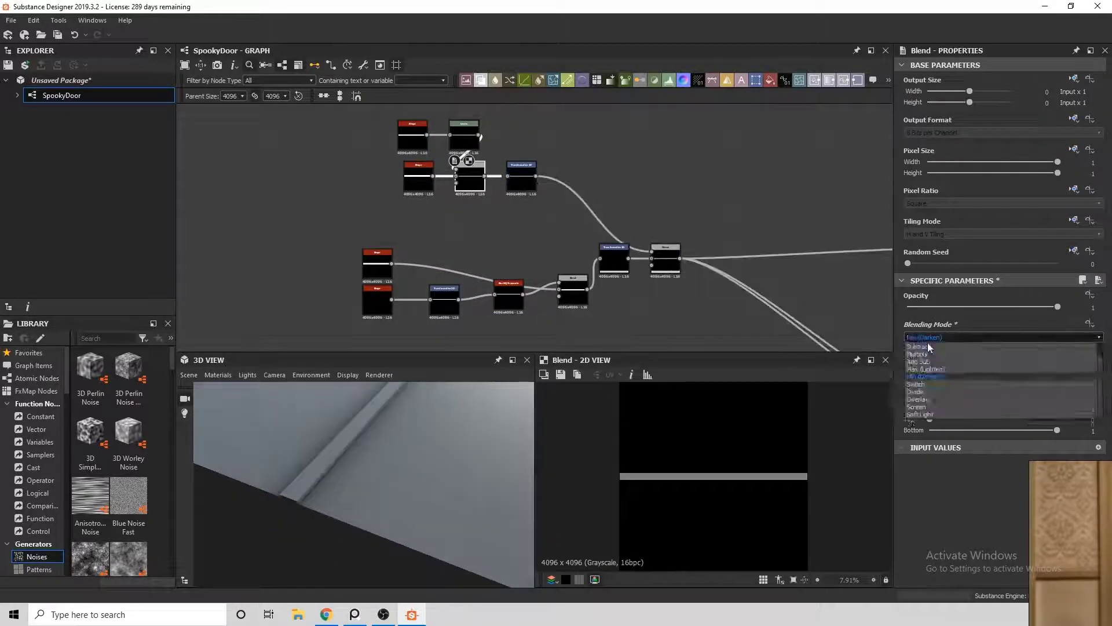
click(927, 348)
drag(434, 181, 403, 189)
click(1002, 337)
click(923, 350)
mouse_move(371, 504)
mouse_down()
mouse_move(404, 489)
mouse_move(307, 471)
mouse_move(406, 481)
mouse_up()
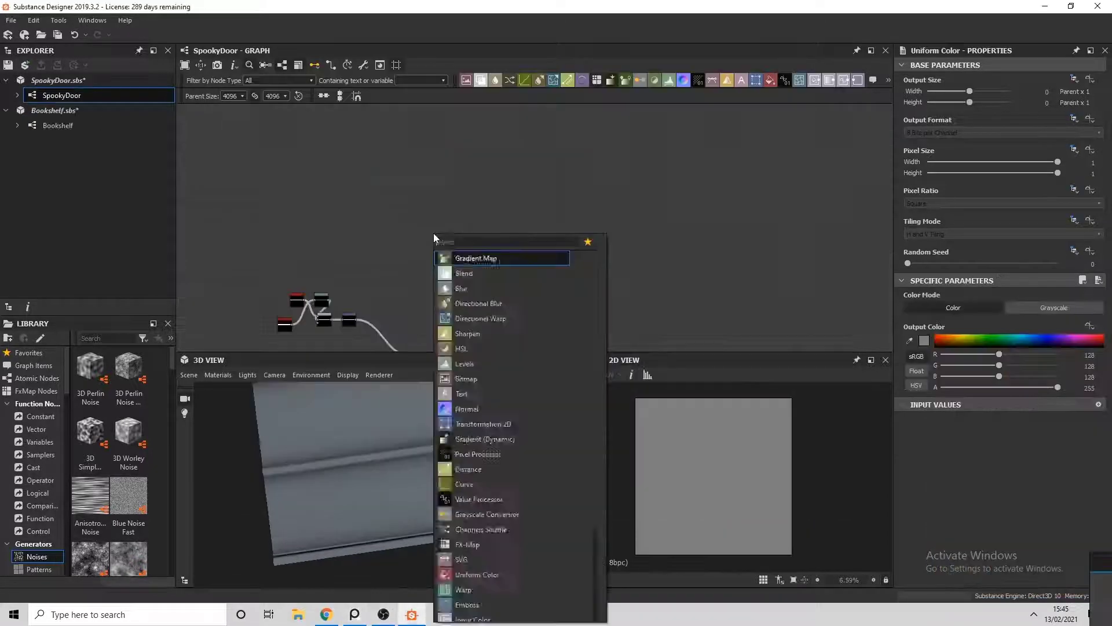
click(438, 252)
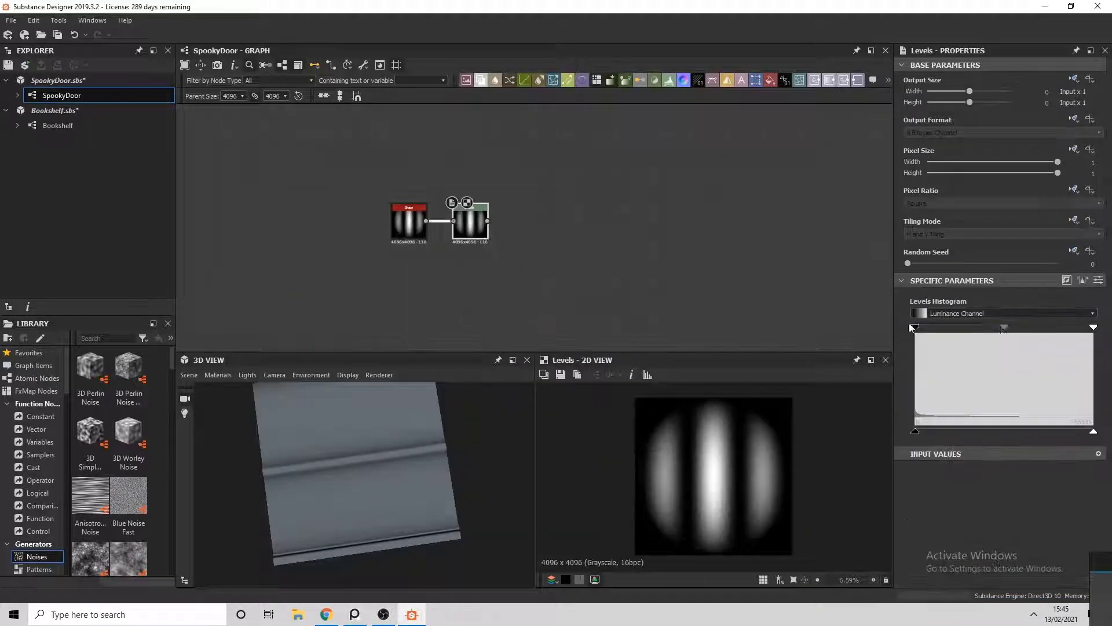
Step: Rotate the stripes with a Transformation 2D (45°) and add a Swirl Grayscale
key(space)
click(525, 504)
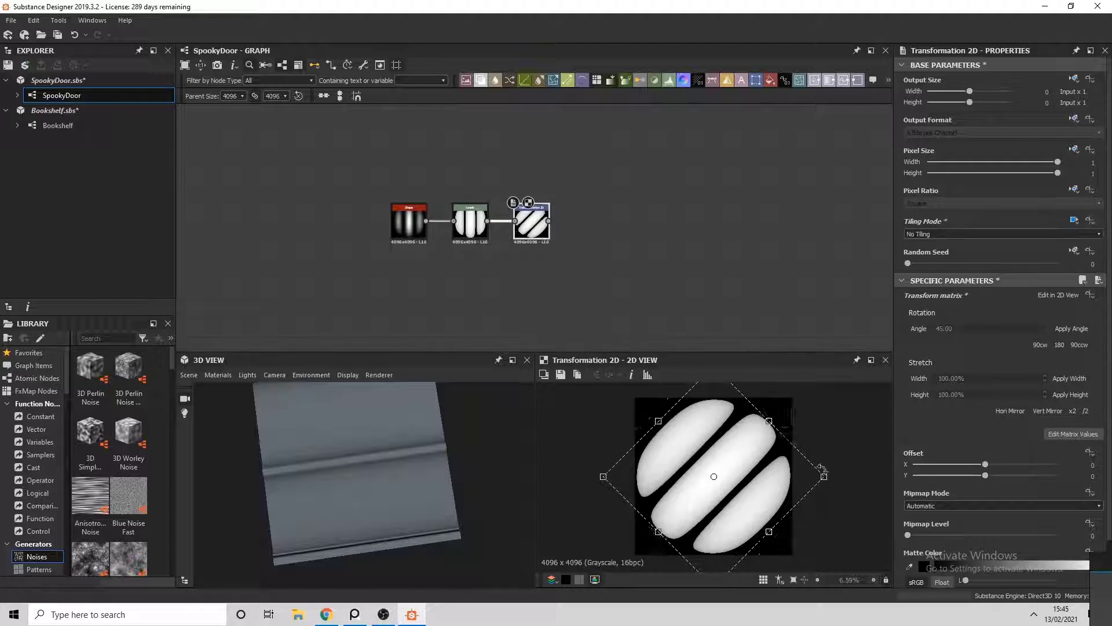
key(space)
click(583, 241)
Step: Duplicate the Shape, blend the lower swirl in, and reverse the upper swirl to -0.74
click(408, 220)
key(ctrl+d)
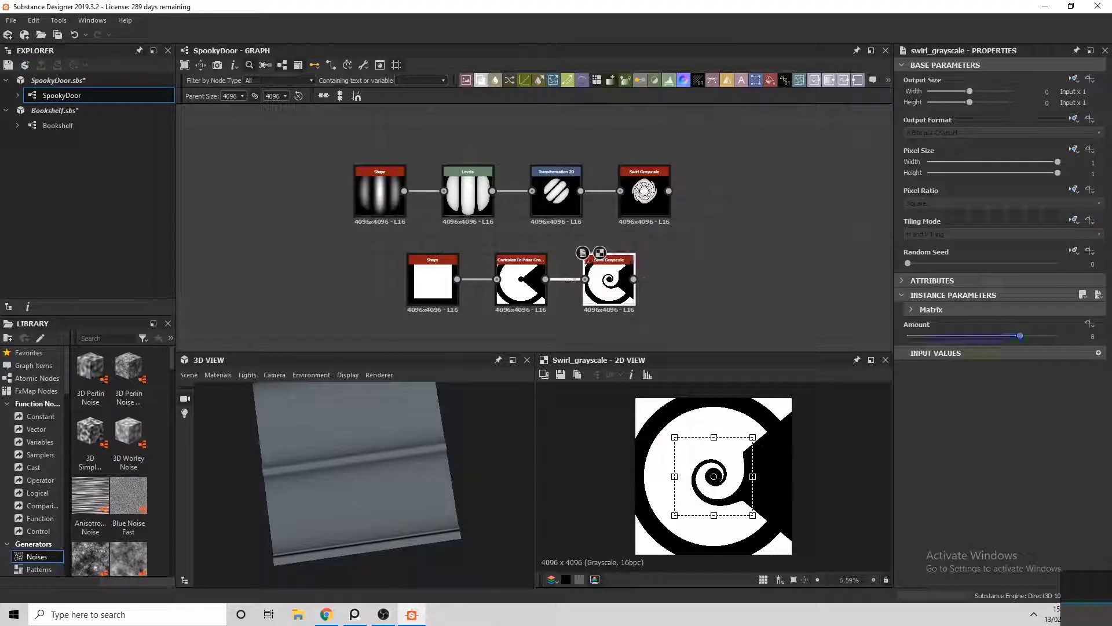
drag(633, 278, 708, 192)
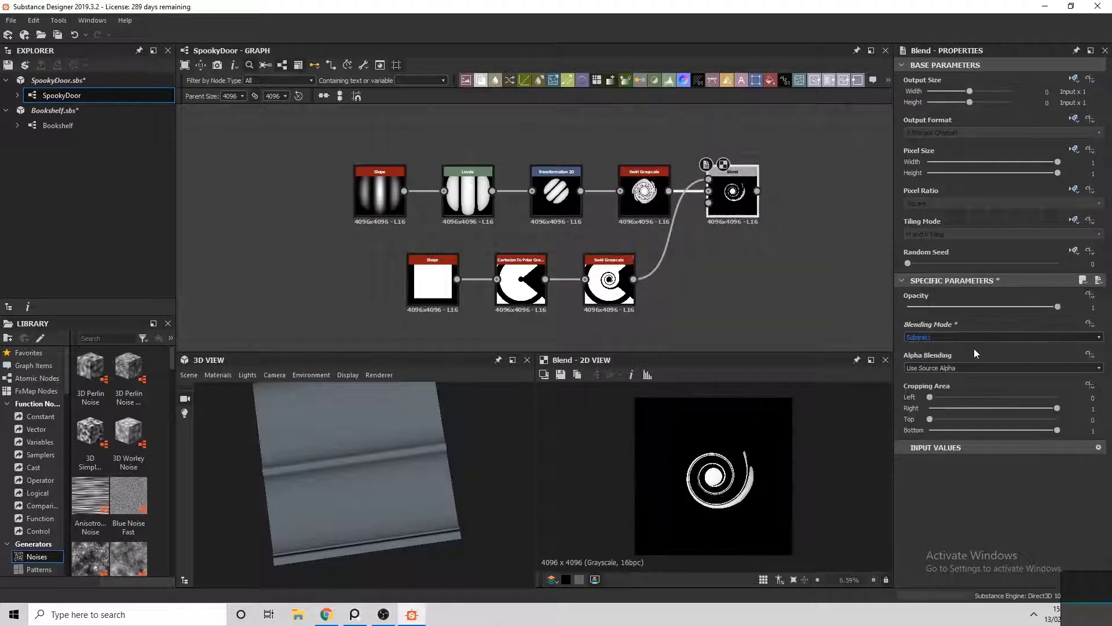
middle_drag(637, 261, 543, 261)
click(461, 191)
click(549, 191)
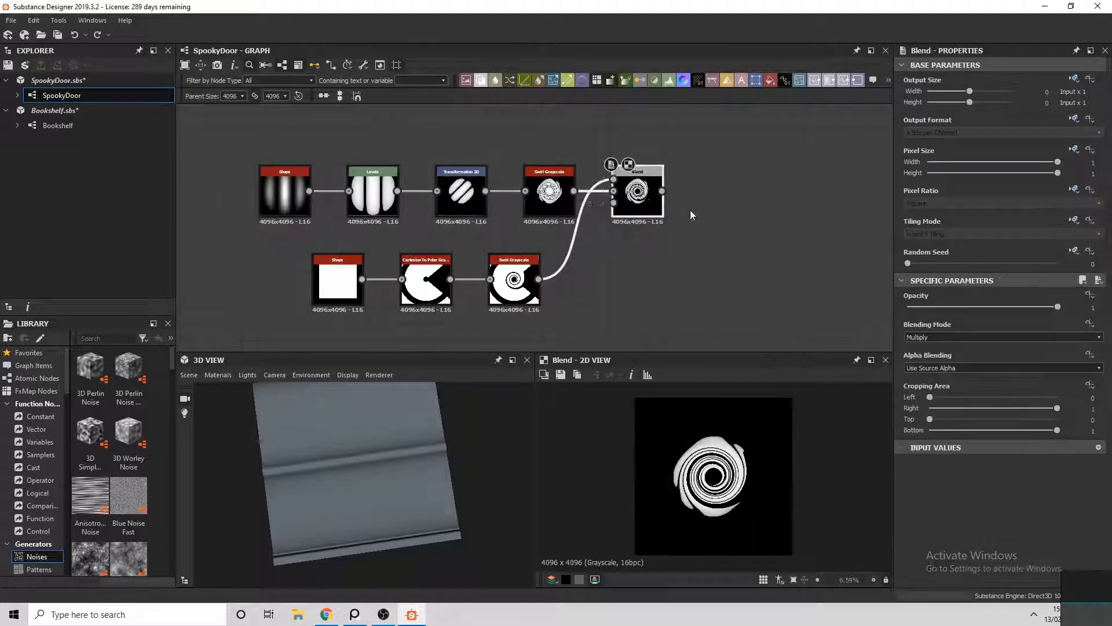
drag(1014, 336, 981, 339)
Step: Shrink the lower square slightly and offset the swirls with a Transformation 2D after the Blend
click(338, 279)
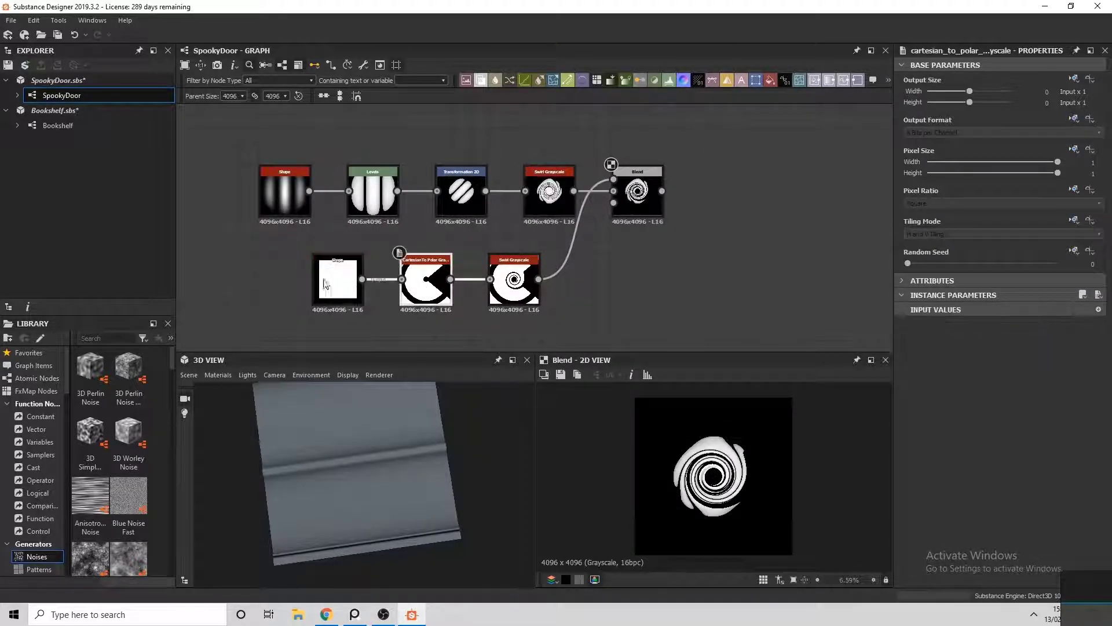
drag(1057, 381, 1037, 381)
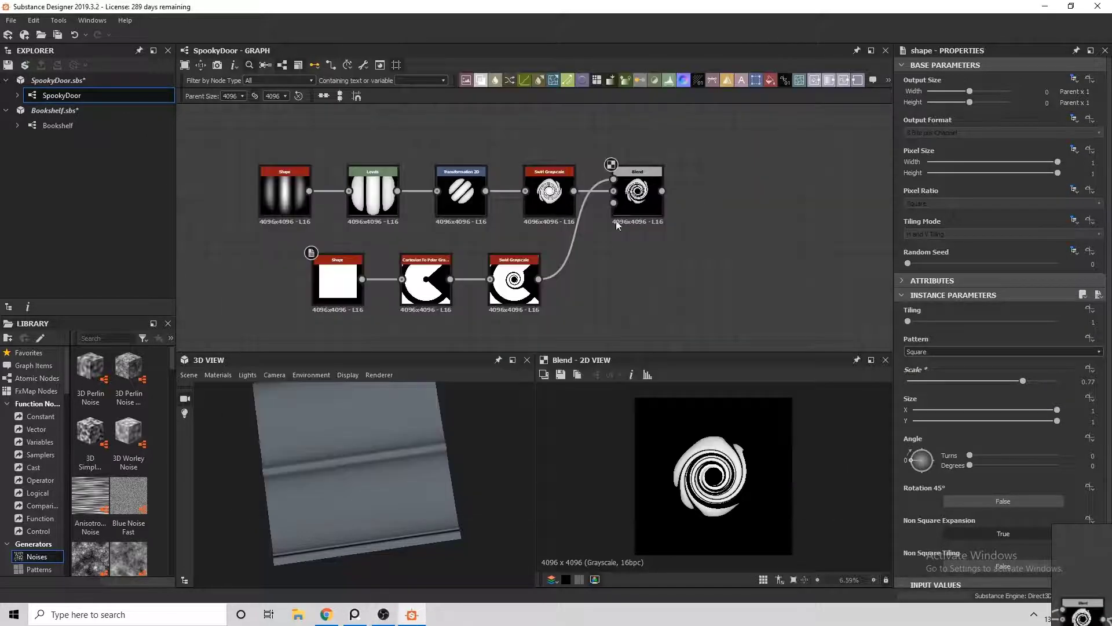
click(461, 192)
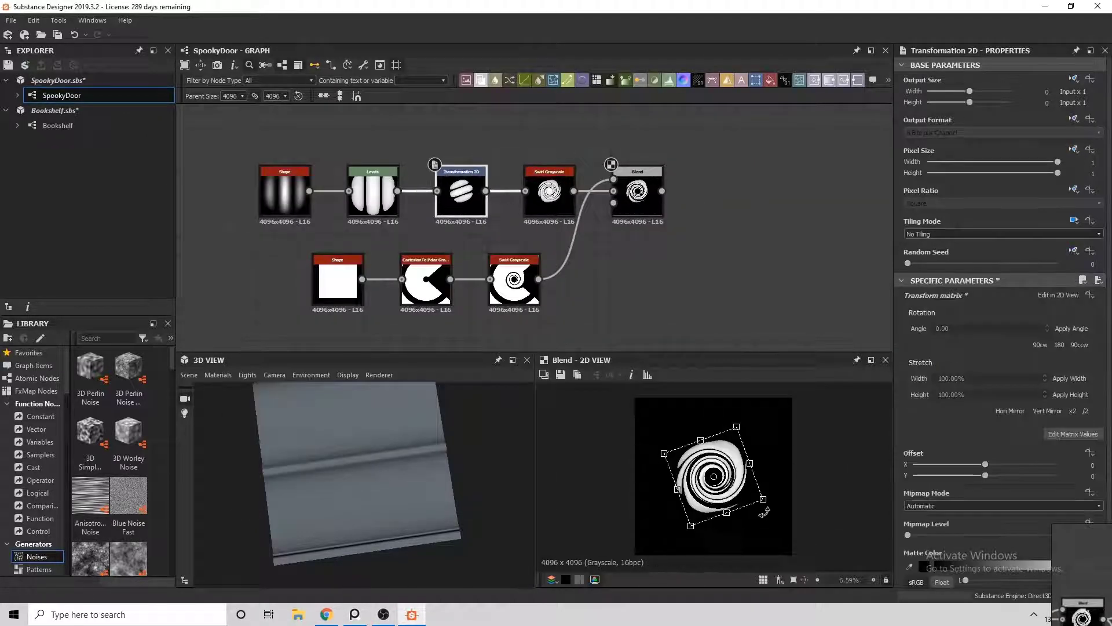
click(637, 191)
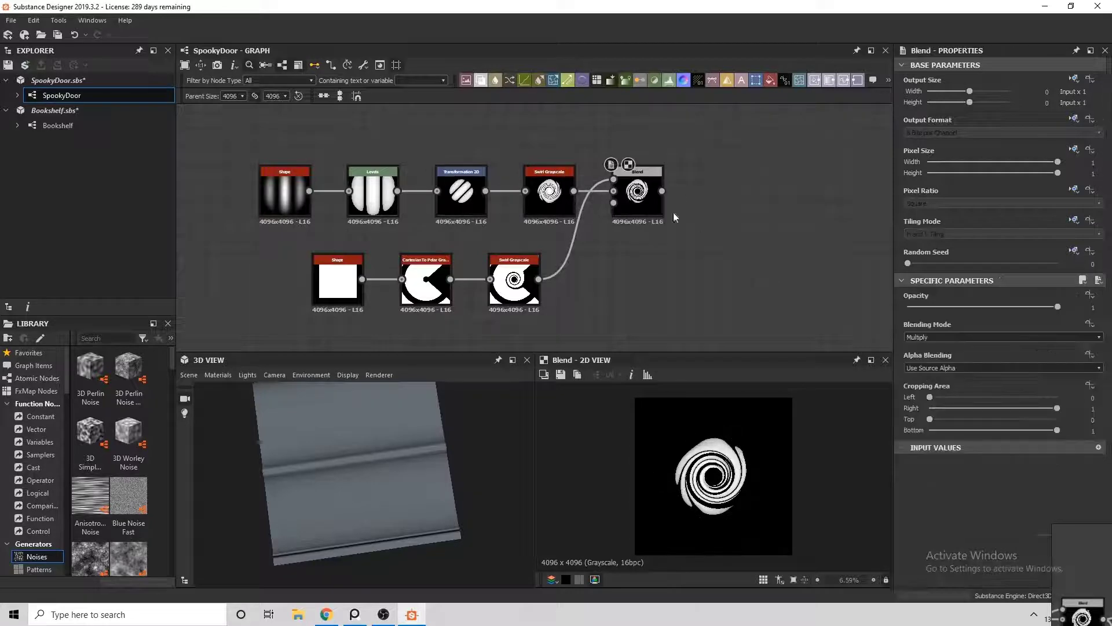
drag(662, 191, 725, 191)
click(672, 204)
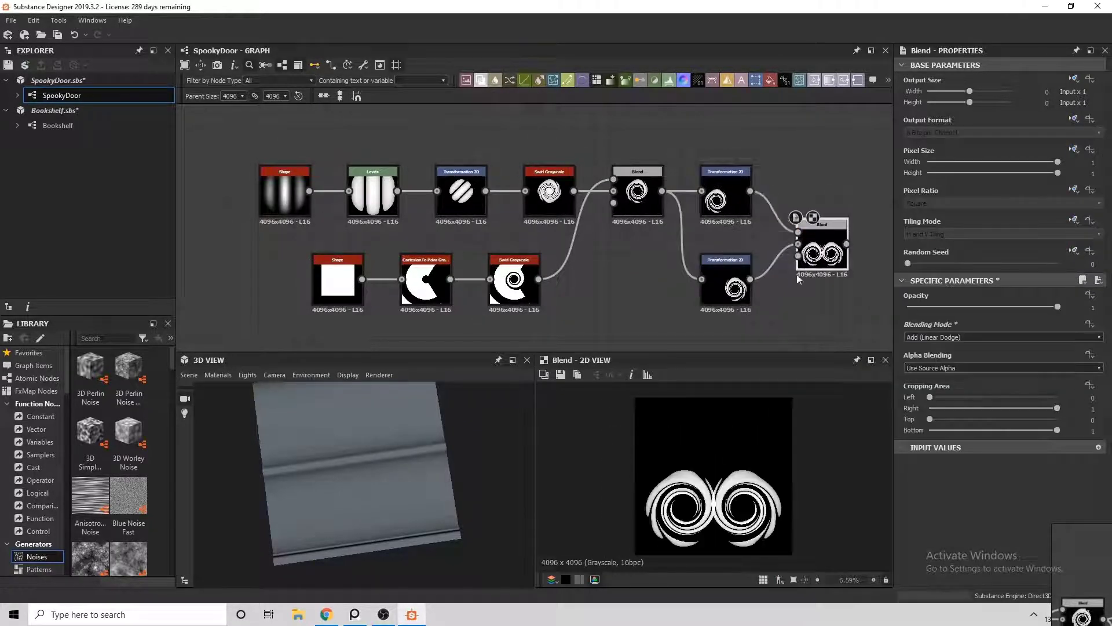
drag(766, 476, 770, 477)
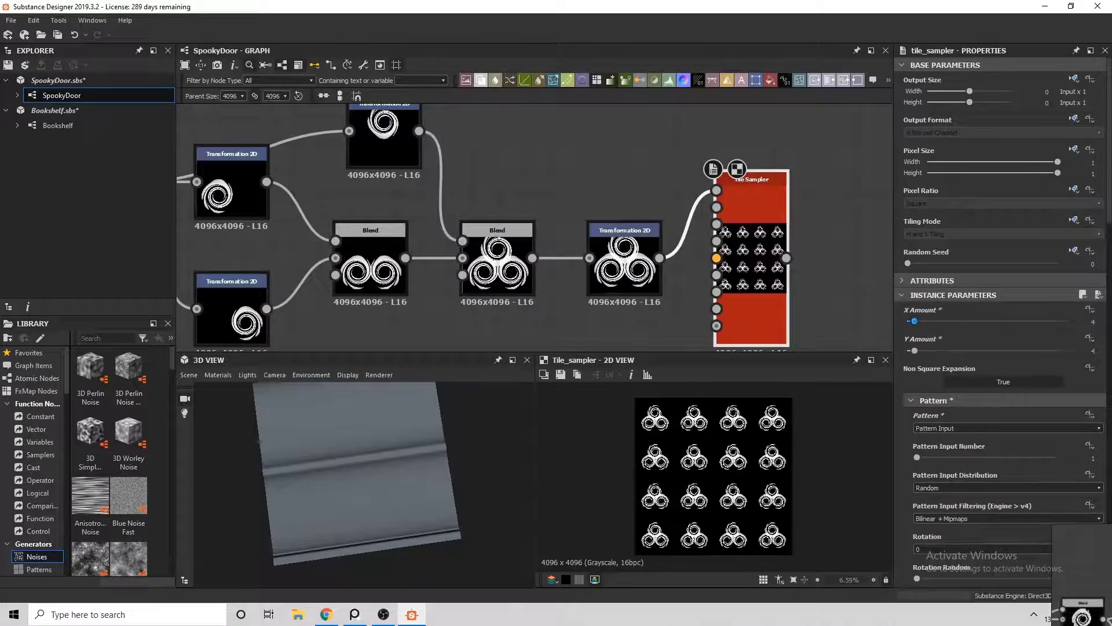
Step: Tune the Tile Sampler settings, including an Offset of 0.5
scroll(958, 499, down, 5)
drag(936, 483, 955, 465)
scroll(959, 517, down, 5)
scroll(956, 475, up, 4)
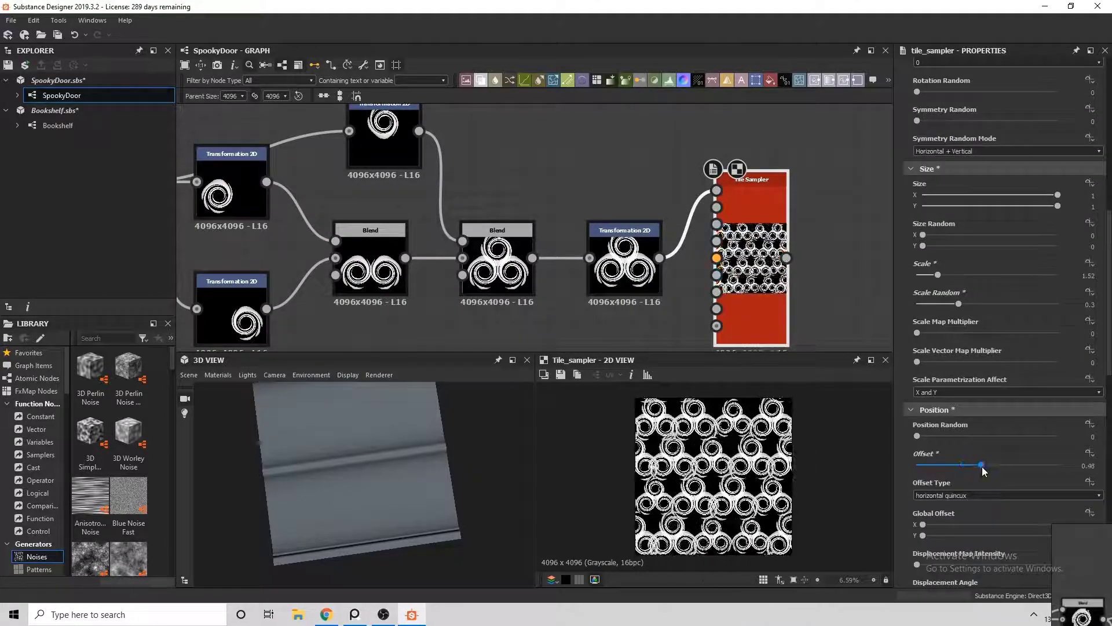
text(0.5)
key(Return)
scroll(975, 509, down, 5)
drag(917, 522, 974, 523)
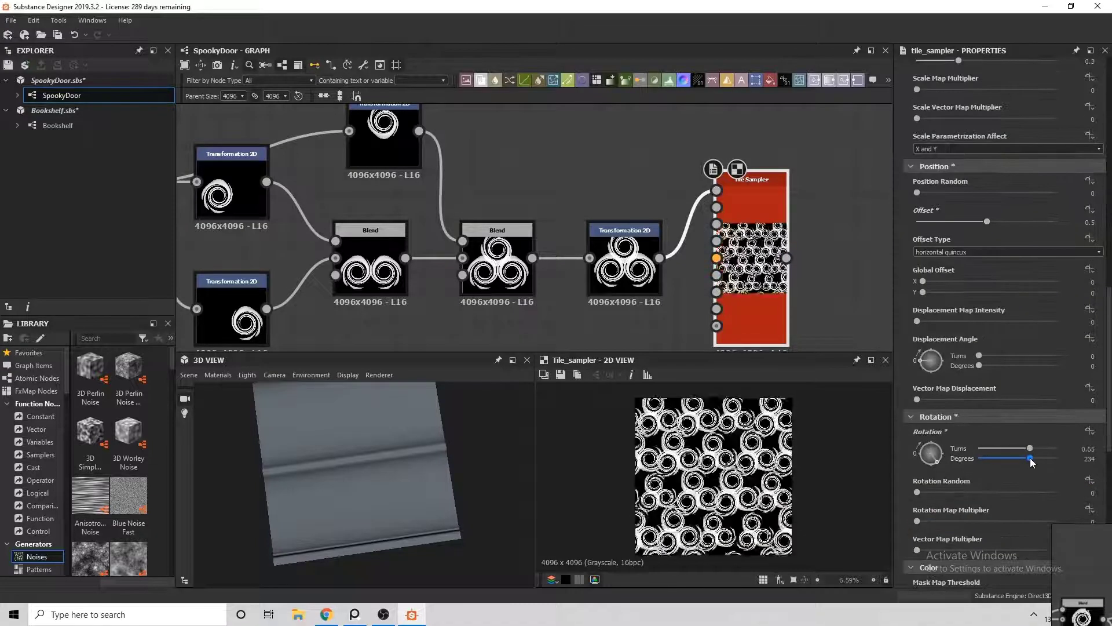
drag(1031, 462, 1057, 459)
scroll(931, 525, down, 5)
key(f)
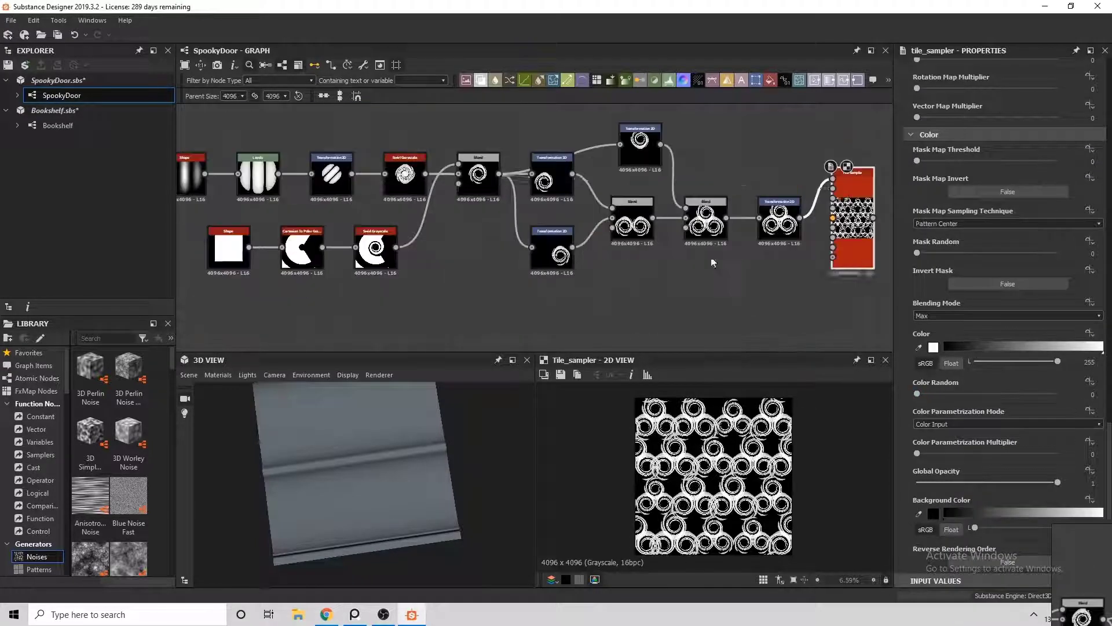
Step: Feed the striped shape into the Tile Sampler as another pattern input and adjust scale
scroll(922, 159, up, 8)
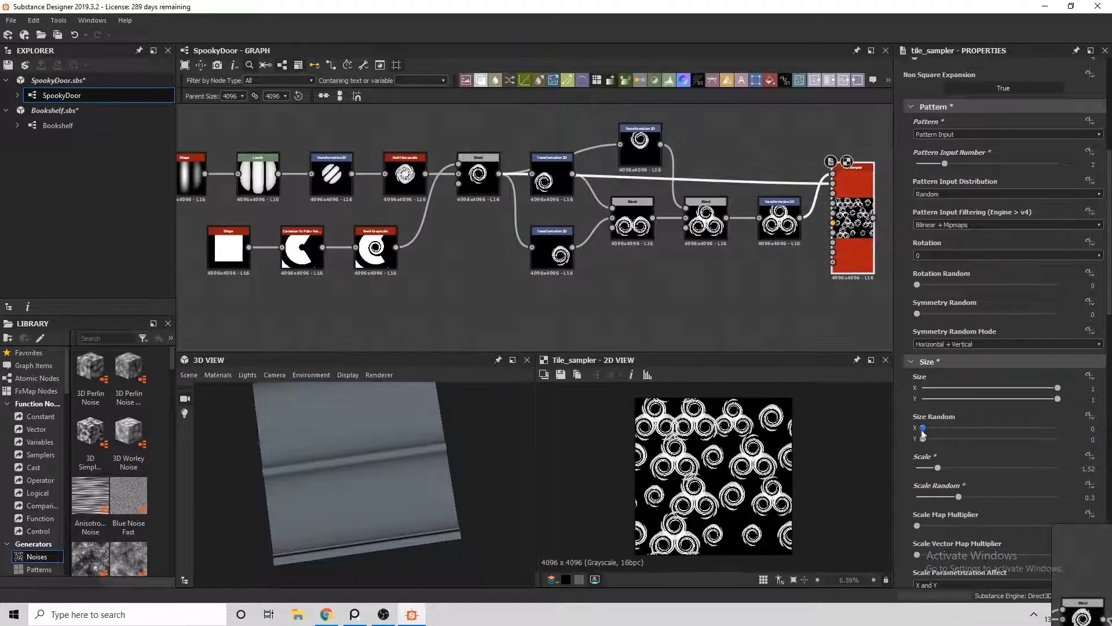
drag(957, 495, 916, 495)
scroll(925, 529, down, 5)
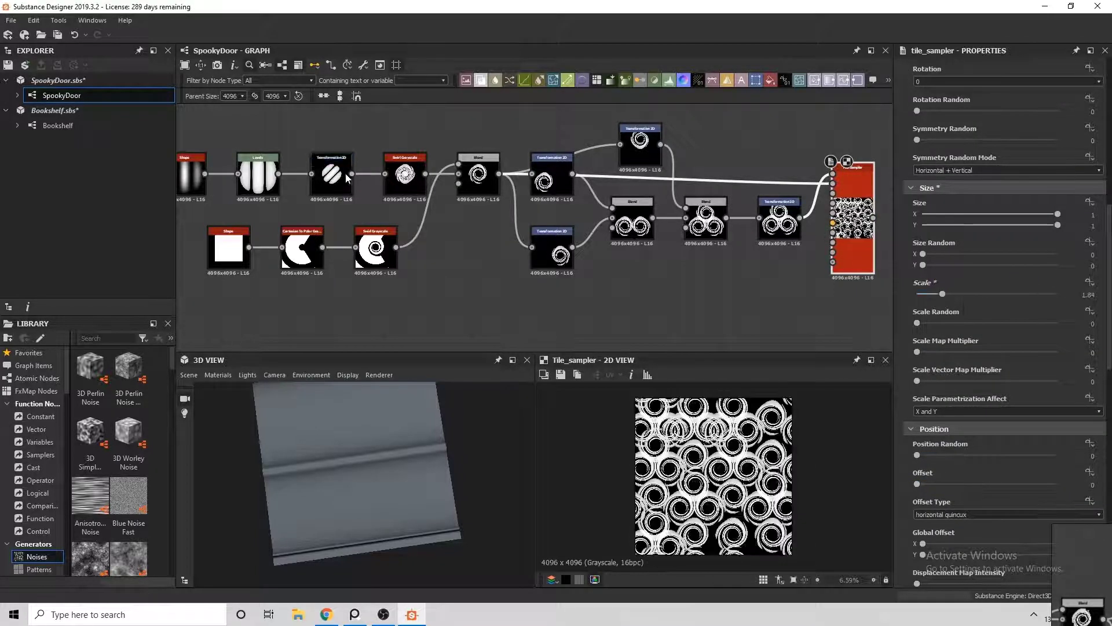
drag(352, 173, 832, 183)
drag(1057, 458, 916, 458)
scroll(941, 469, down, 3)
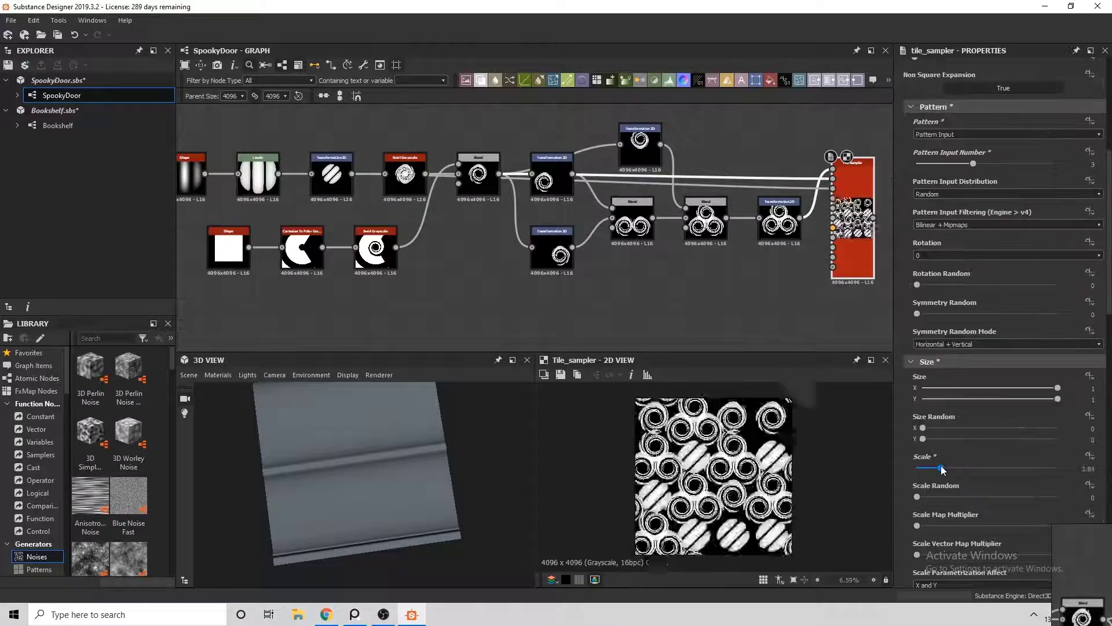
scroll(933, 470, down, 3)
scroll(956, 332, up, 3)
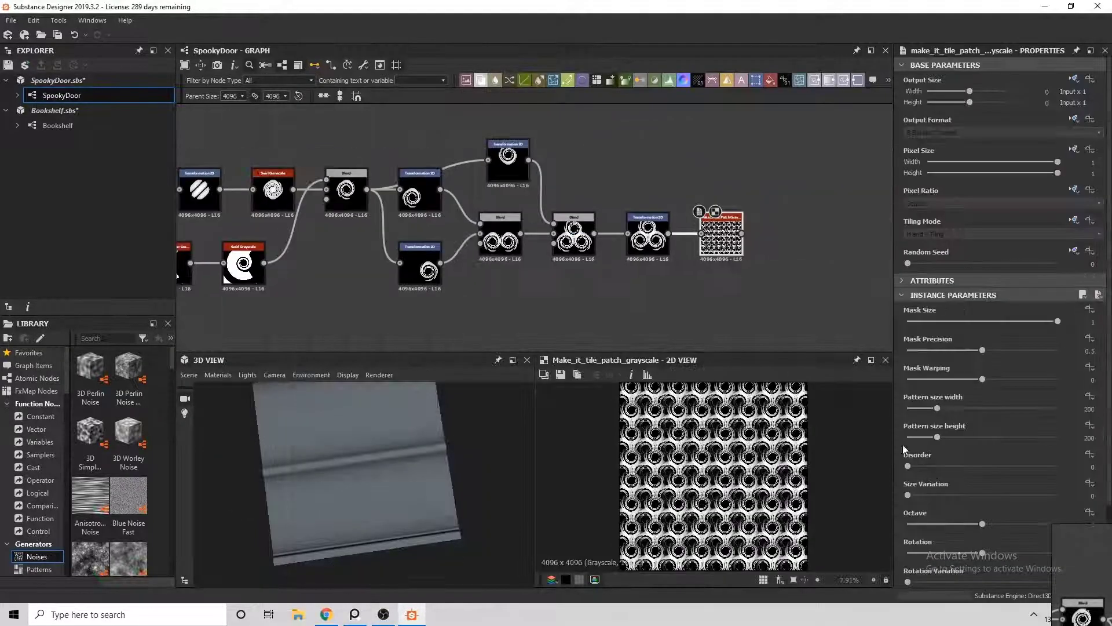
Step: Randomize tile rotation up to 360 degrees and vary the tiles' brightness
scroll(984, 457, down, 3)
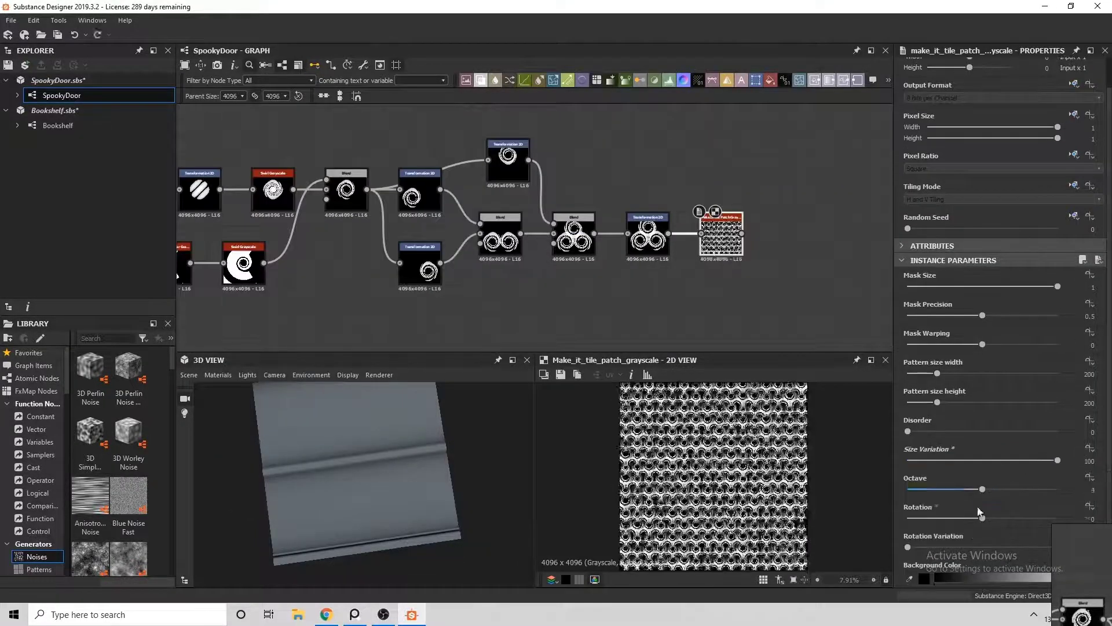
drag(985, 456, 982, 456)
drag(907, 485, 1058, 485)
click(917, 565)
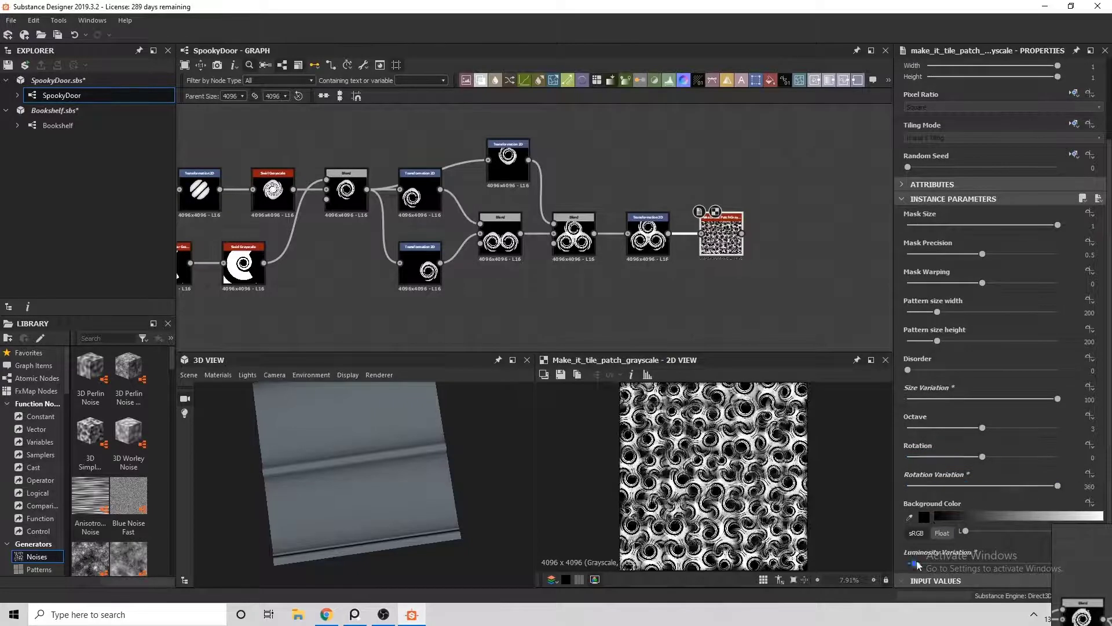
scroll(790, 257, up, 2)
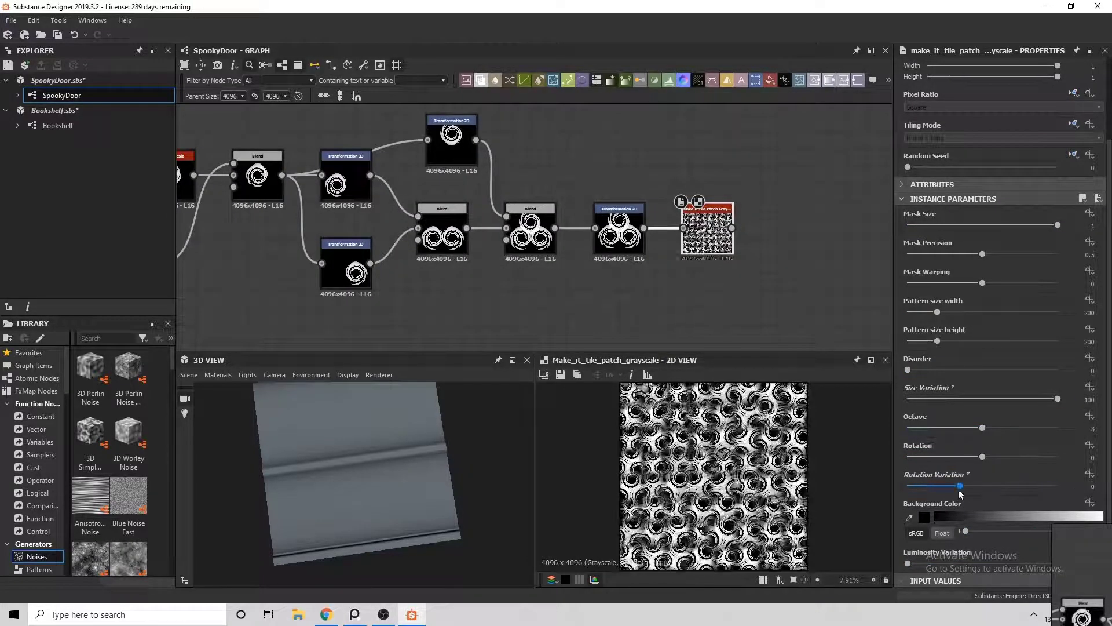
scroll(637, 232, down, 6)
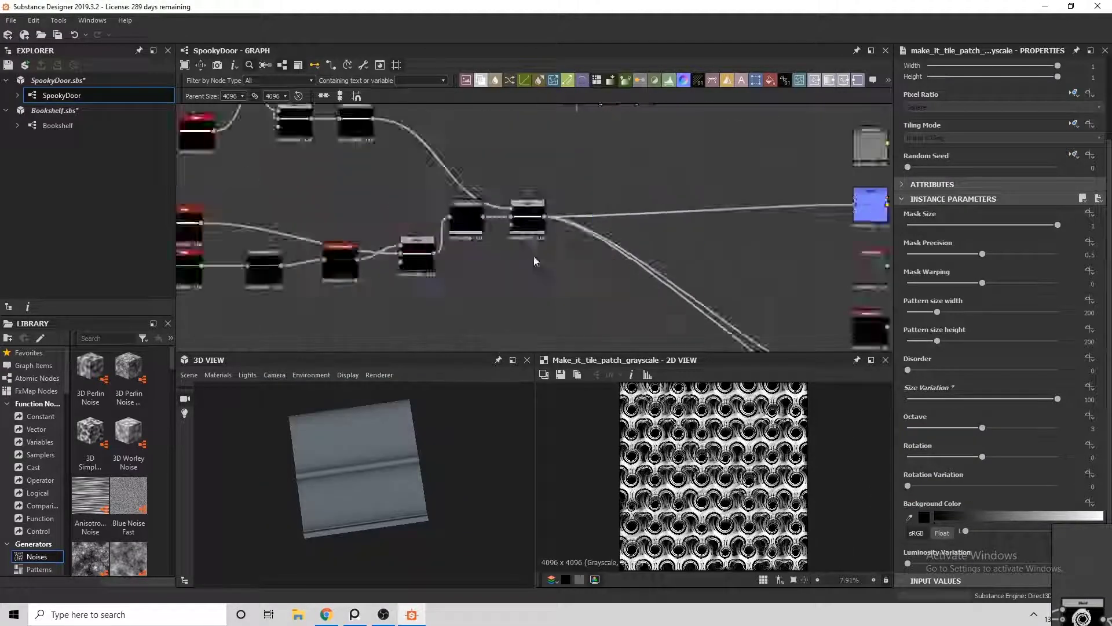
Step: Group the pattern nodes into a frame titled Pattern1 and move it aside
key(ctrl+f)
text(Pattern1)
drag(572, 180, 271, 159)
scroll(488, 322, up, 2)
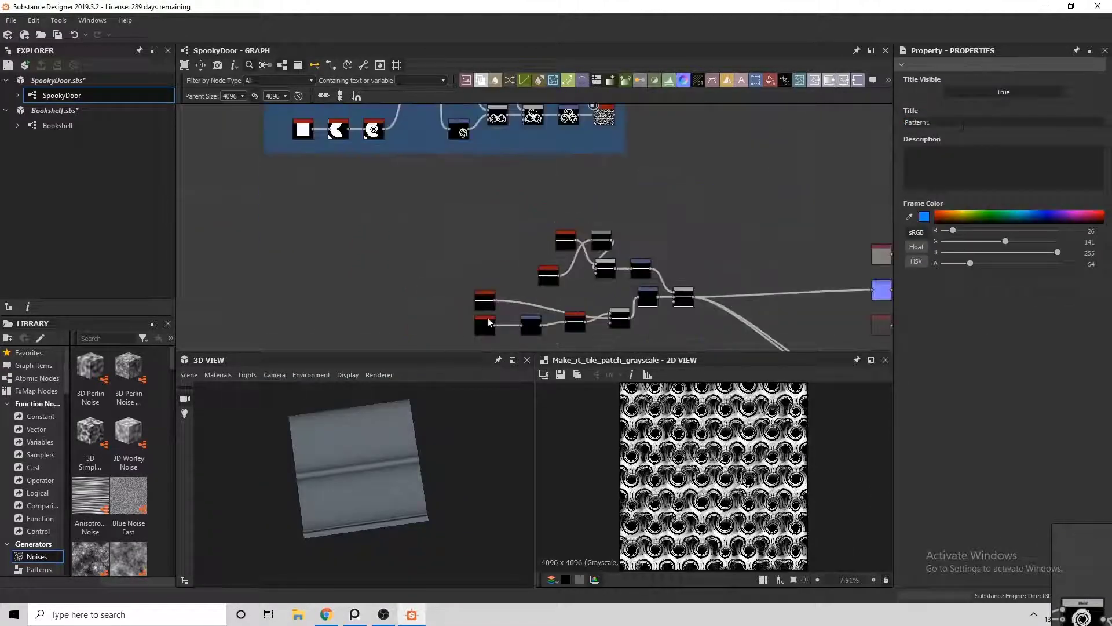
scroll(513, 304, down, 2)
scroll(492, 226, up, 5)
Step: Shape a horizontal band, feed it into the Blend, and shift it upward with a Transformation 2D
click(463, 182)
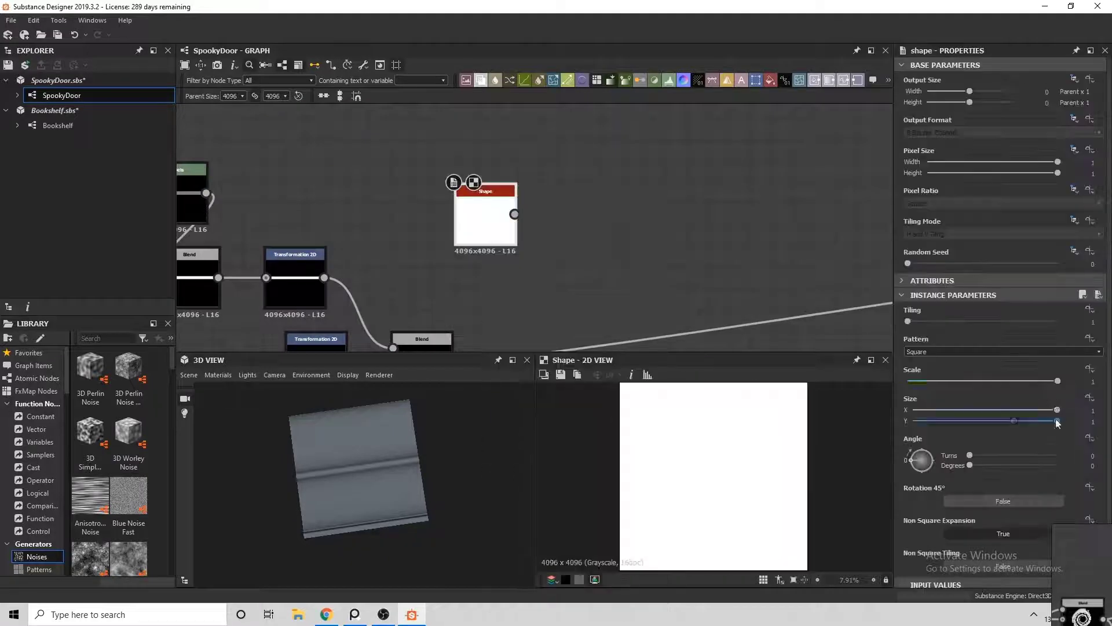
middle_drag(464, 183, 533, 119)
scroll(556, 174, down, 2)
drag(586, 162, 576, 278)
click(537, 183)
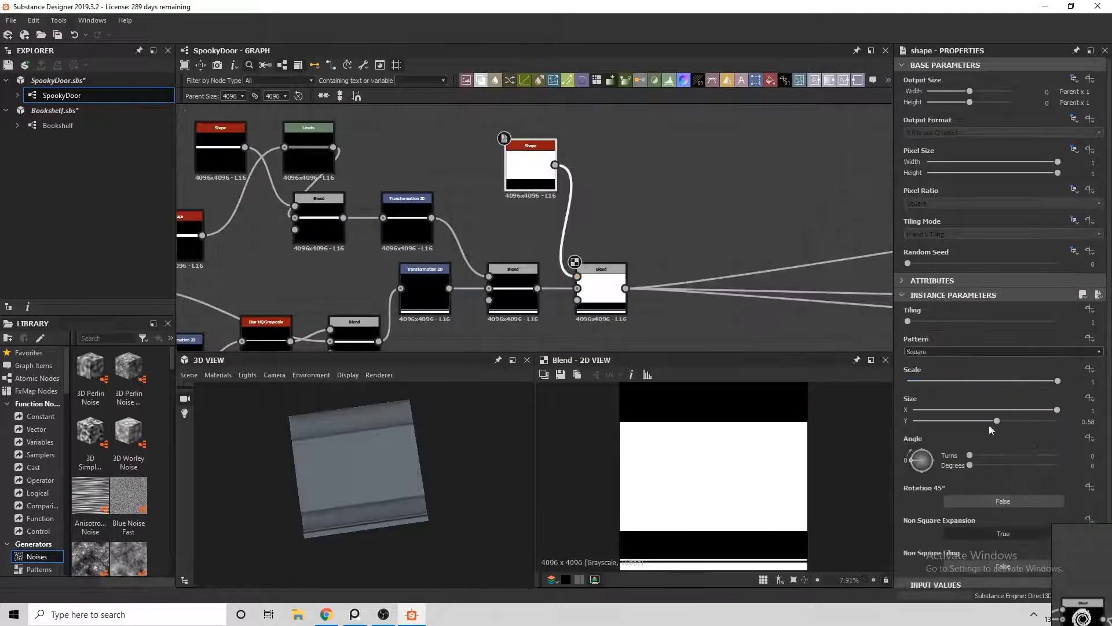
key(ctrl+t)
drag(715, 401, 735, 470)
scroll(718, 428, down, 2)
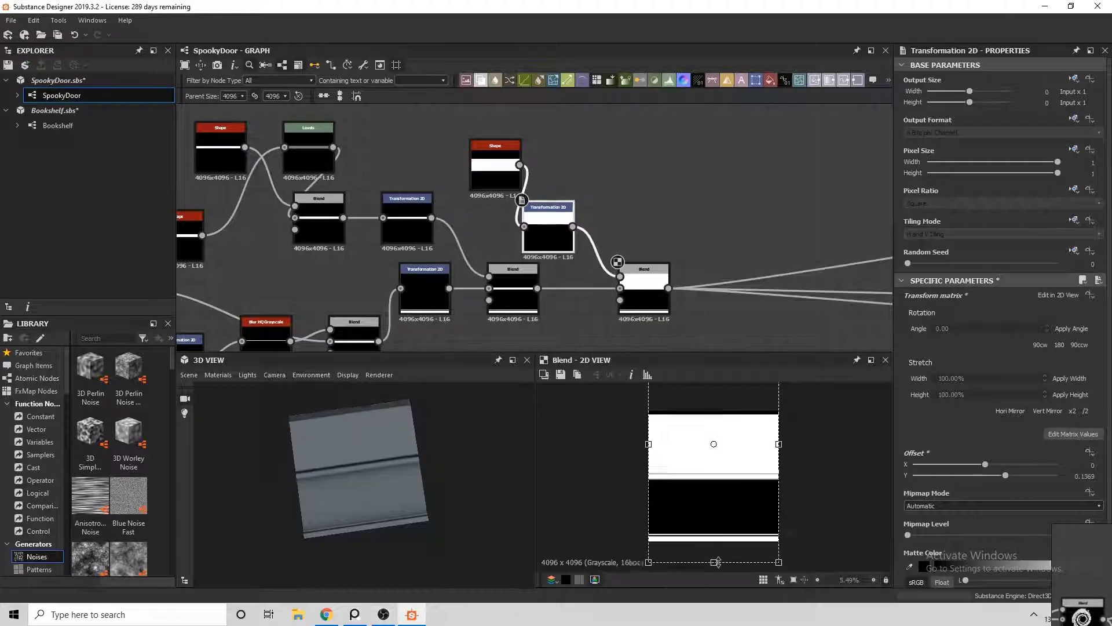
scroll(719, 539, up, 8)
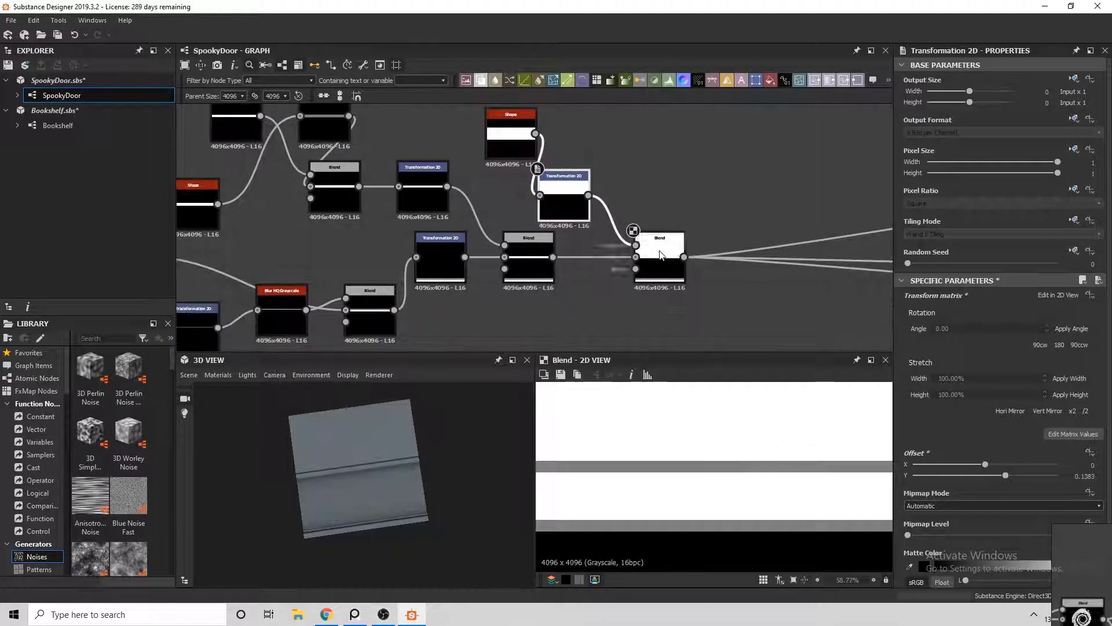
scroll(666, 175, down, 5)
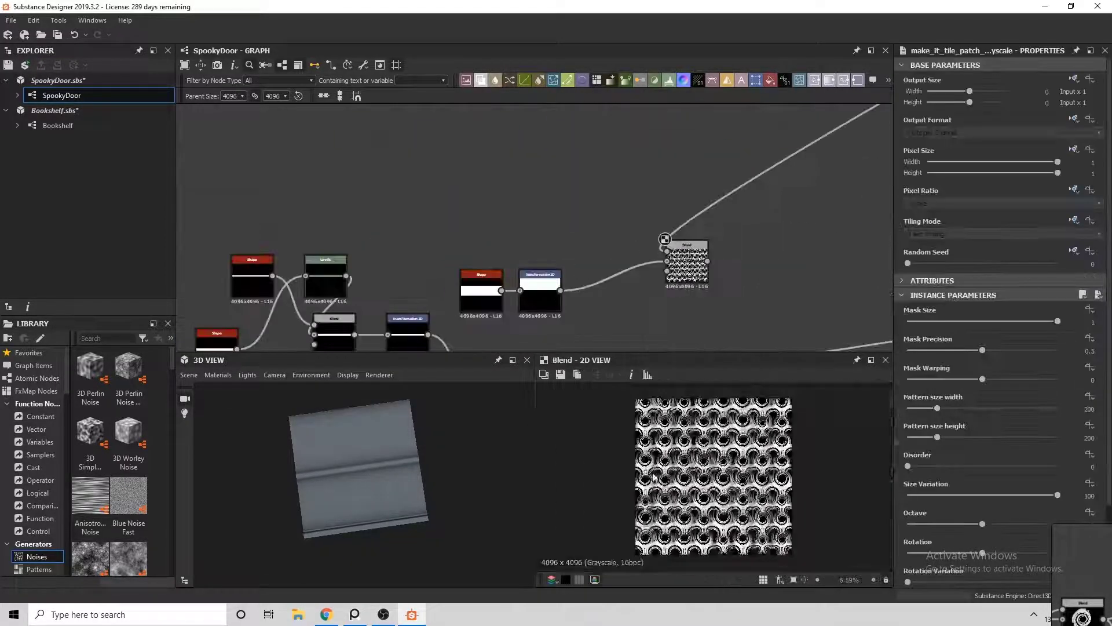
Step: Multiply the wallpaper pattern by the band mask and check the wall in 3D
click(665, 240)
click(622, 305)
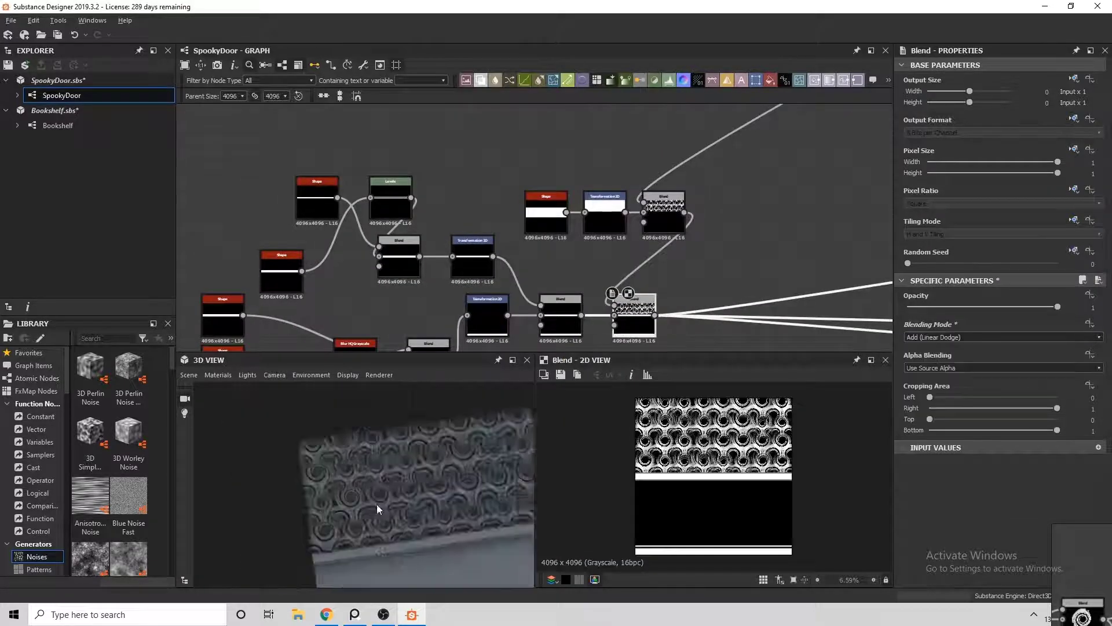
drag(372, 509, 340, 504)
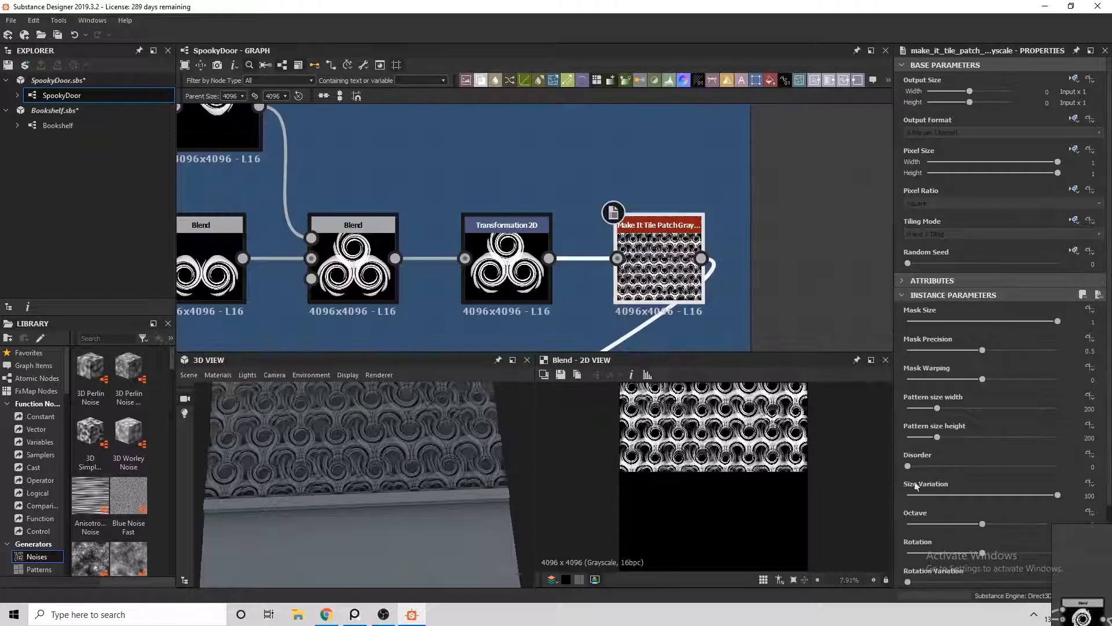
drag(463, 486, 488, 493)
Step: Raise the octave for a denser pattern and crop the top into a door-frame outline
drag(1006, 523, 1057, 523)
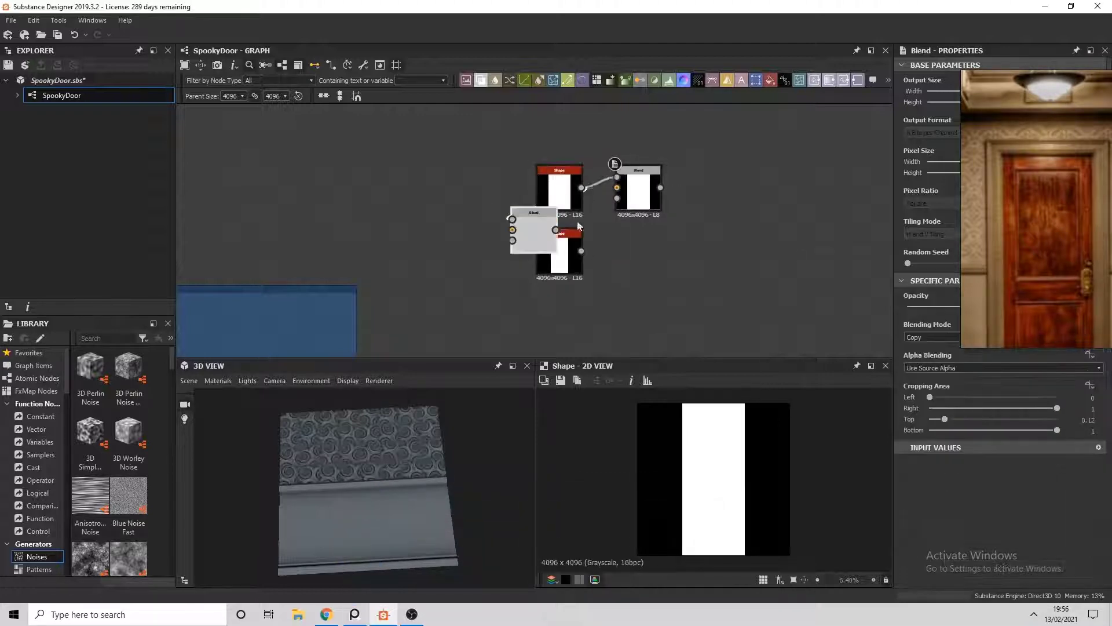
drag(930, 418, 949, 419)
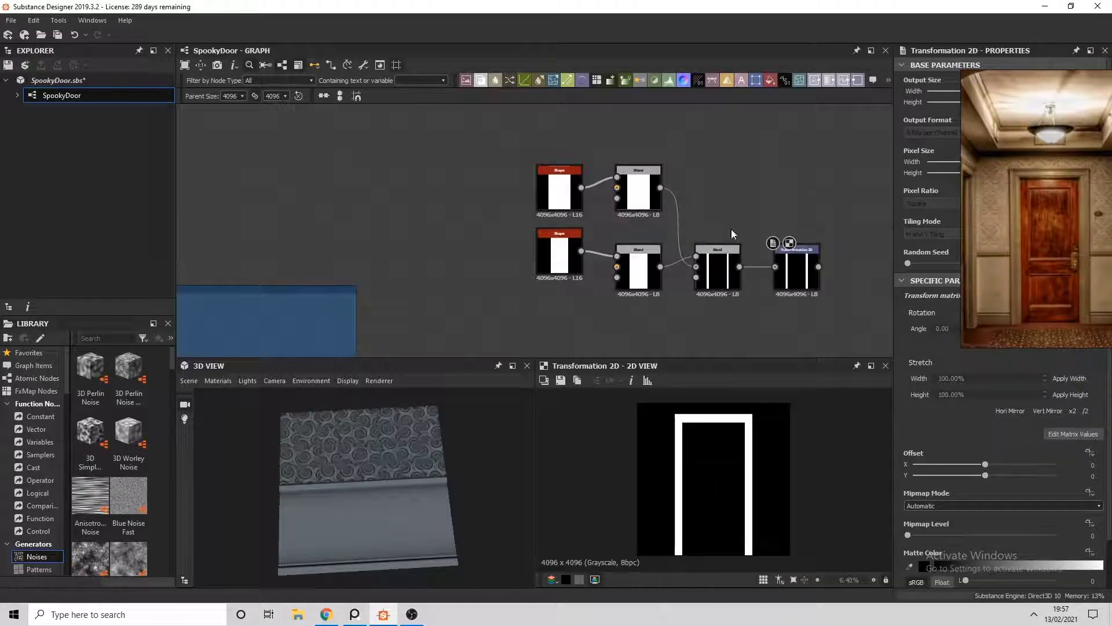
middle_drag(732, 234, 695, 241)
key(ctrl+d)
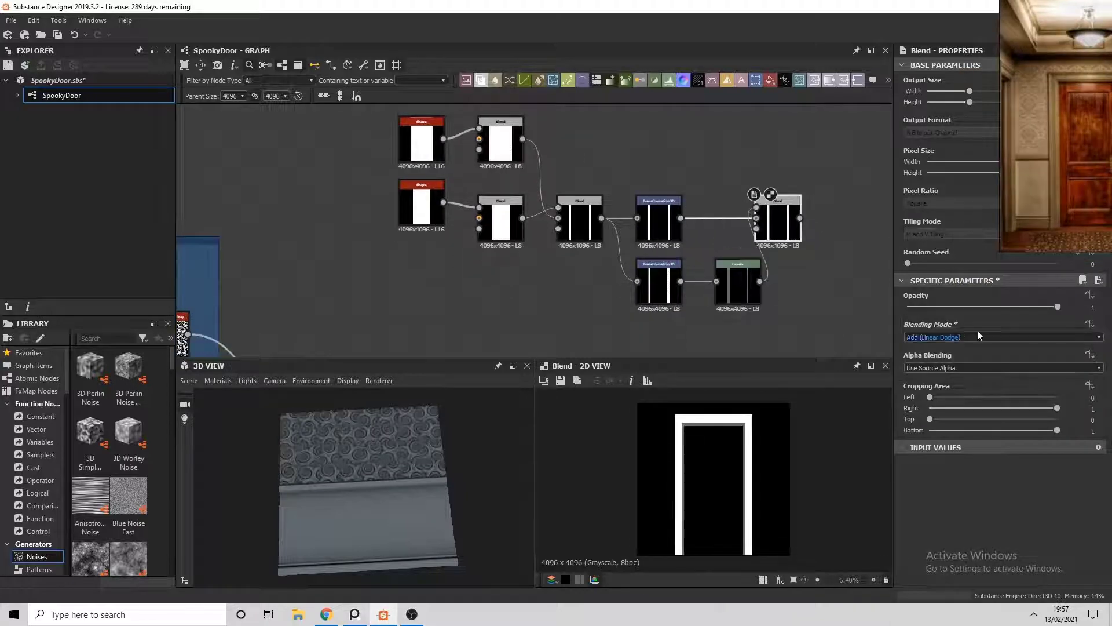
Step: Crop the inner frame's left and right sides and blur it with Blur HQ Grayscale into the frame blend
click(659, 284)
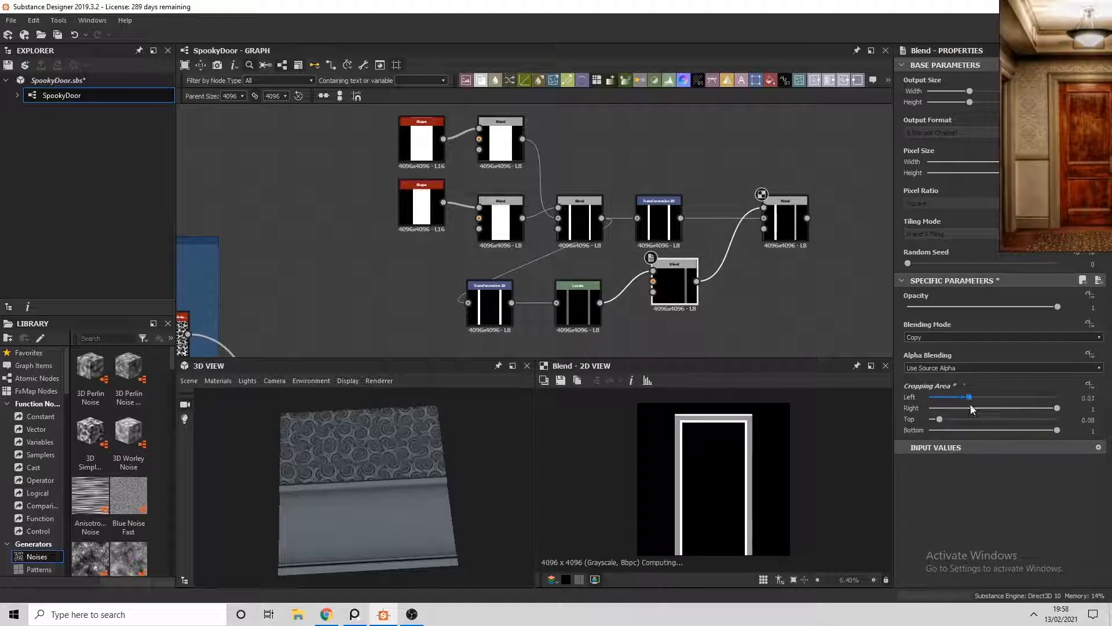
mouse_move(973, 409)
mouse_down()
mouse_move(951, 409)
mouse_move(962, 405)
mouse_up()
drag(1057, 408, 1024, 408)
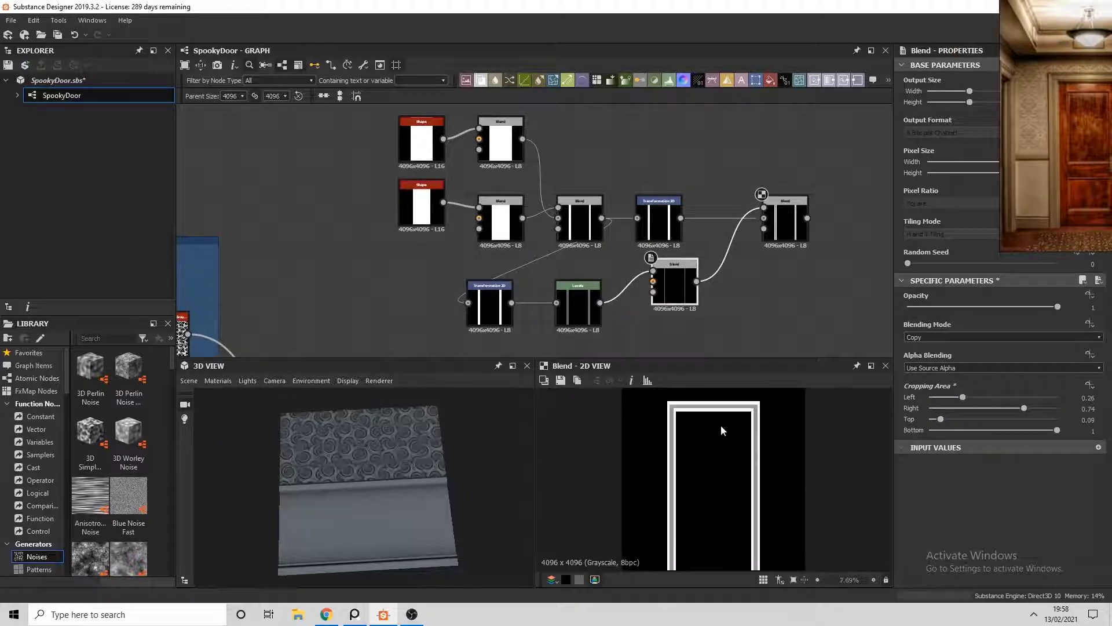
key(space)
click(637, 313)
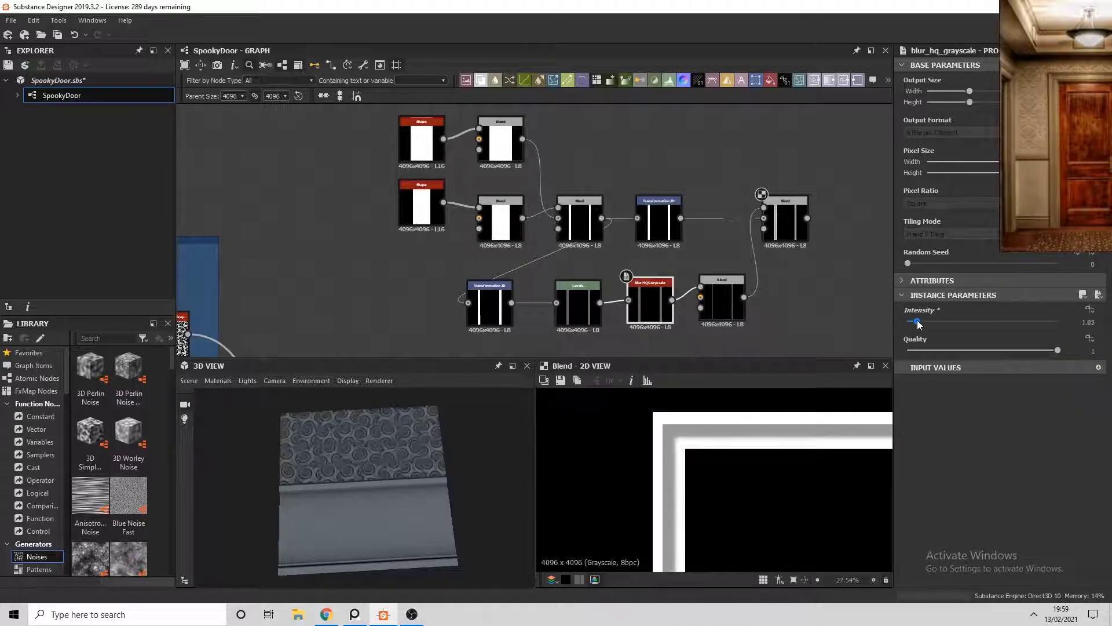
mouse_move(725, 307)
mouse_down()
mouse_move(606, 308)
mouse_move(706, 298)
mouse_up()
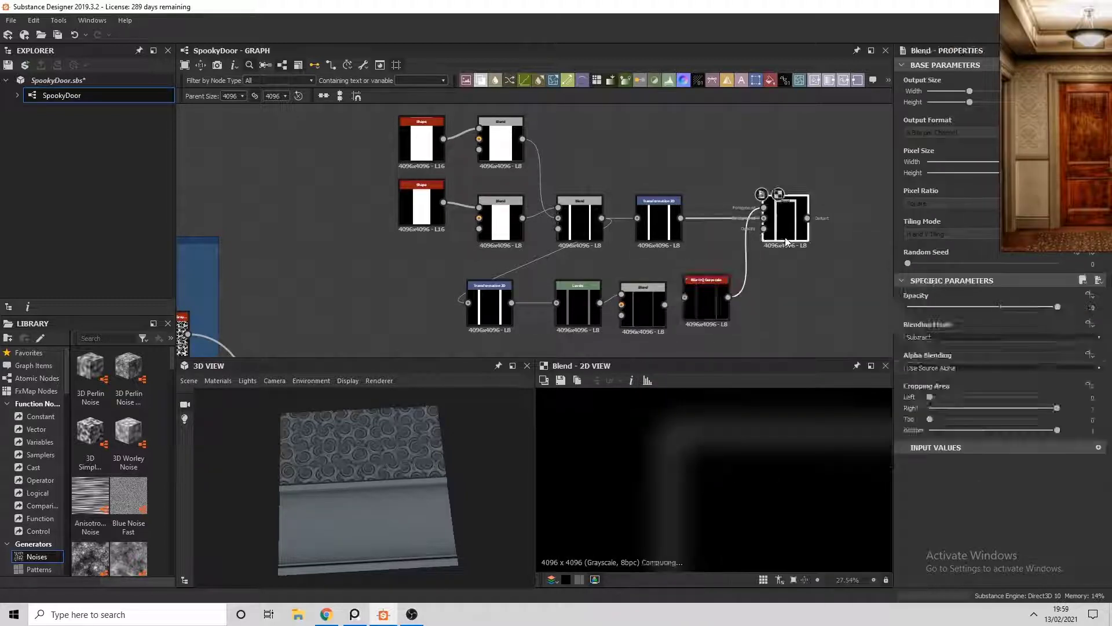
drag(916, 322, 901, 324)
Step: Select the Height Blend merging the swirl wallpaper with the panel frame
scroll(673, 286, down, 5)
click(568, 243)
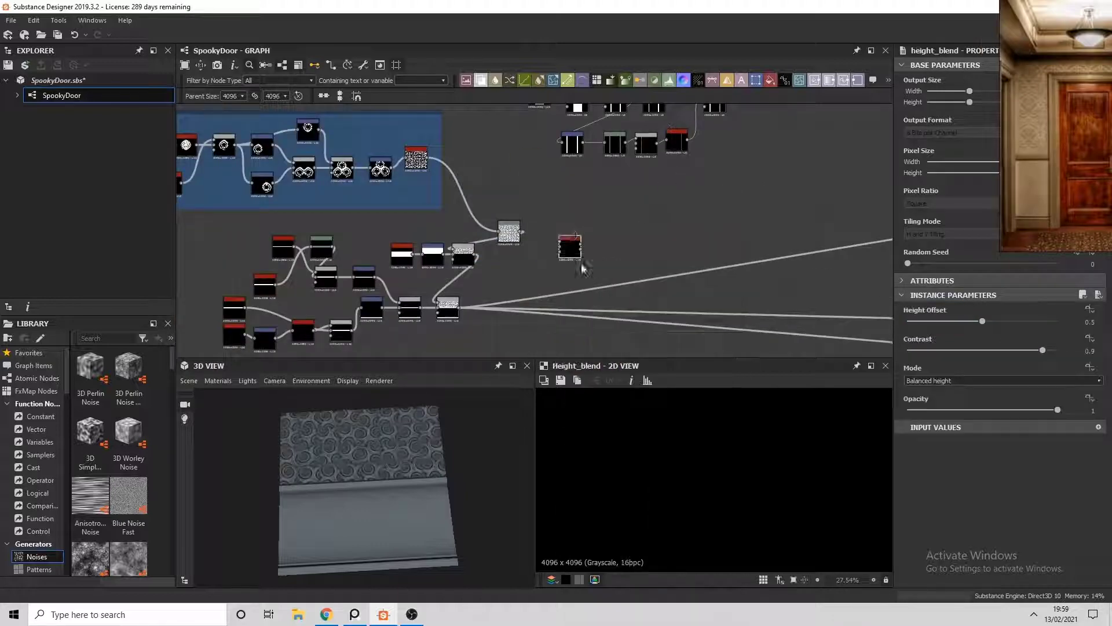
scroll(620, 295, up, 5)
scroll(620, 295, down, 3)
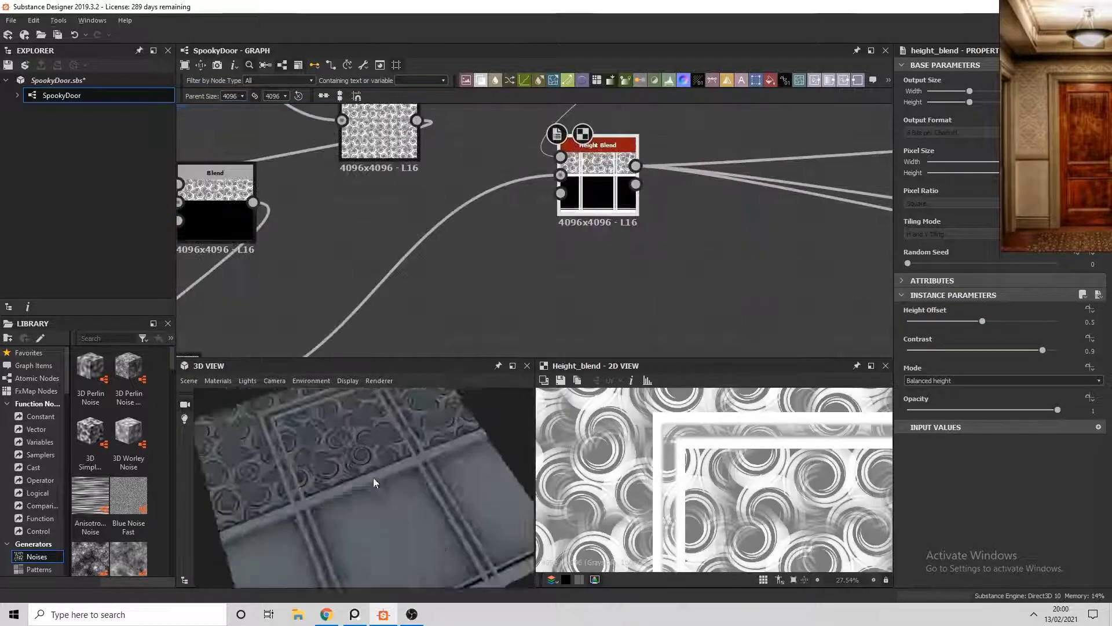
scroll(583, 264, down, 2)
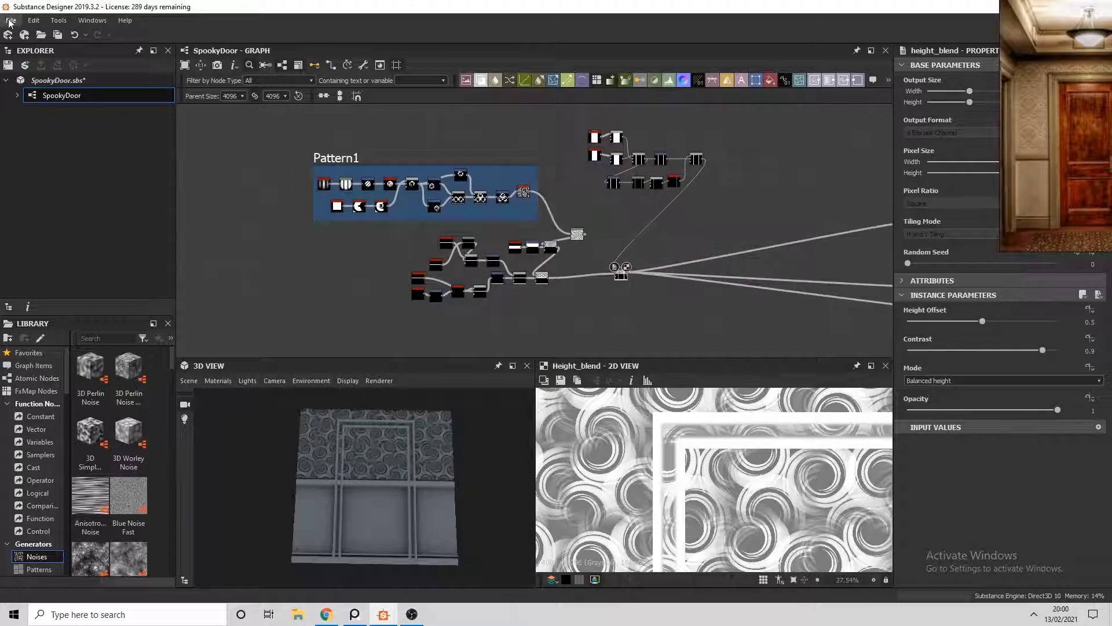
Step: Save the door material package and reopen it as SpookyDoorwdoor.sbs
click(7, 65)
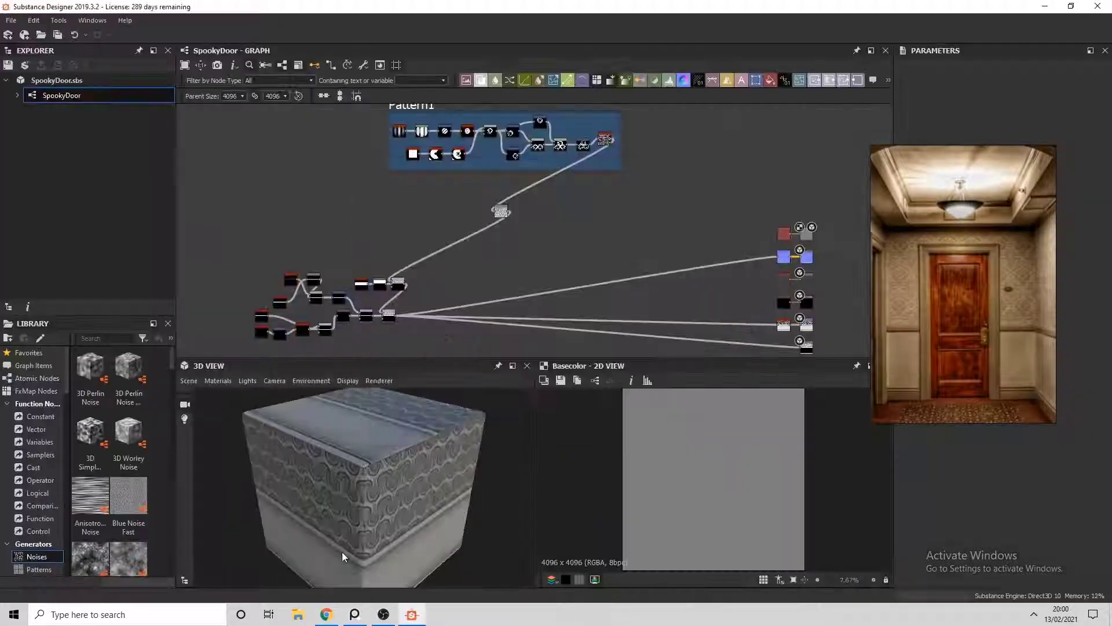
drag(342, 552, 426, 491)
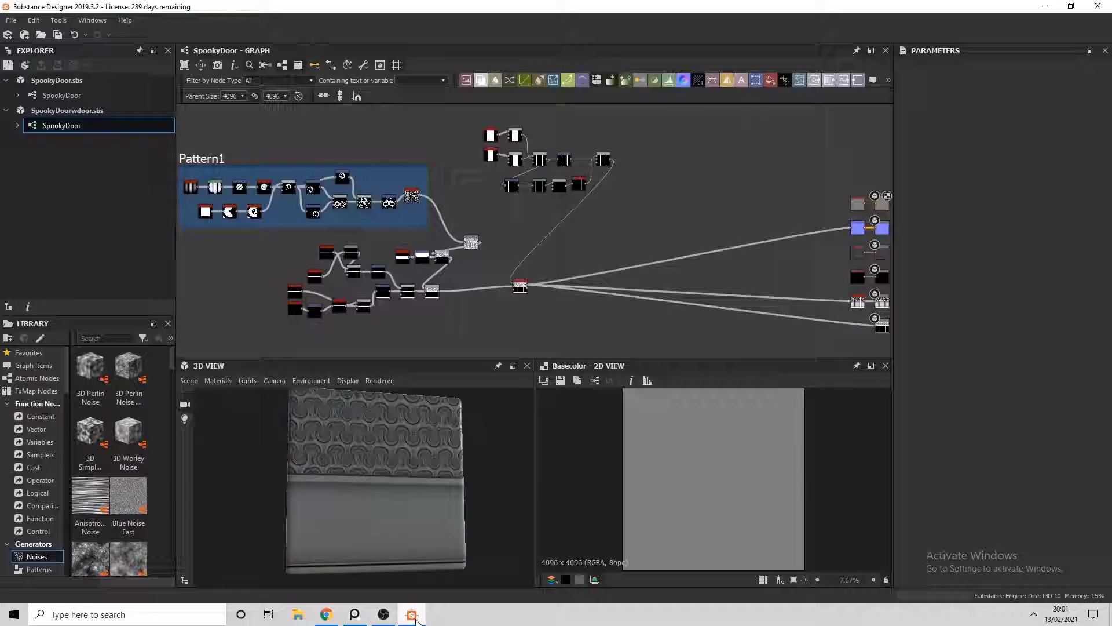
scroll(498, 258, up, 5)
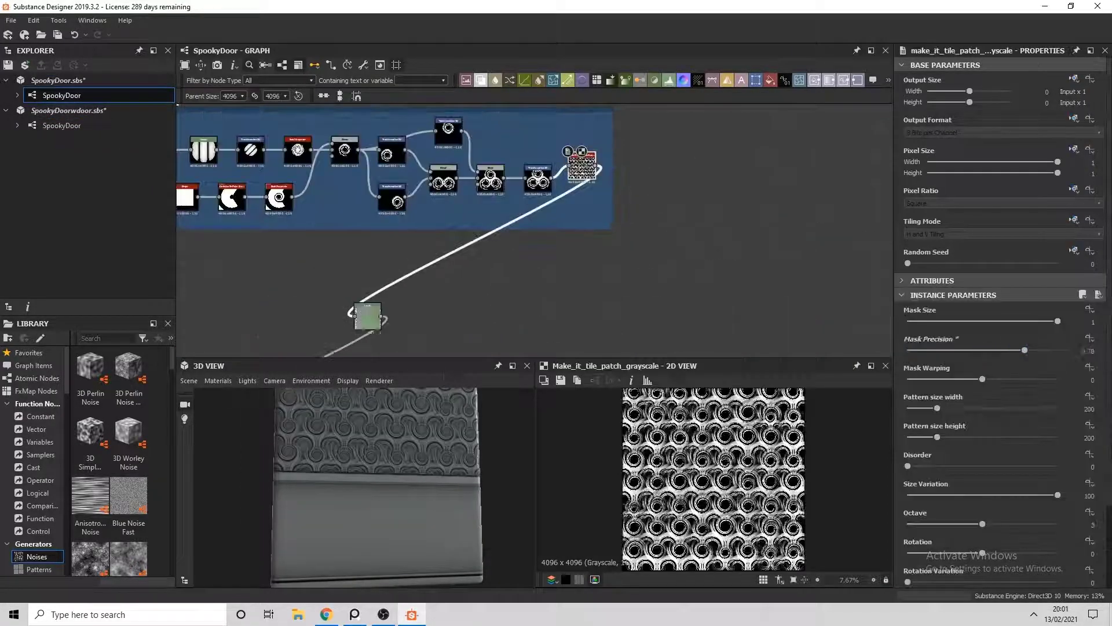
Step: Add a Clouds 2 noise node feeding a new Blend node
scroll(533, 232, down, 5)
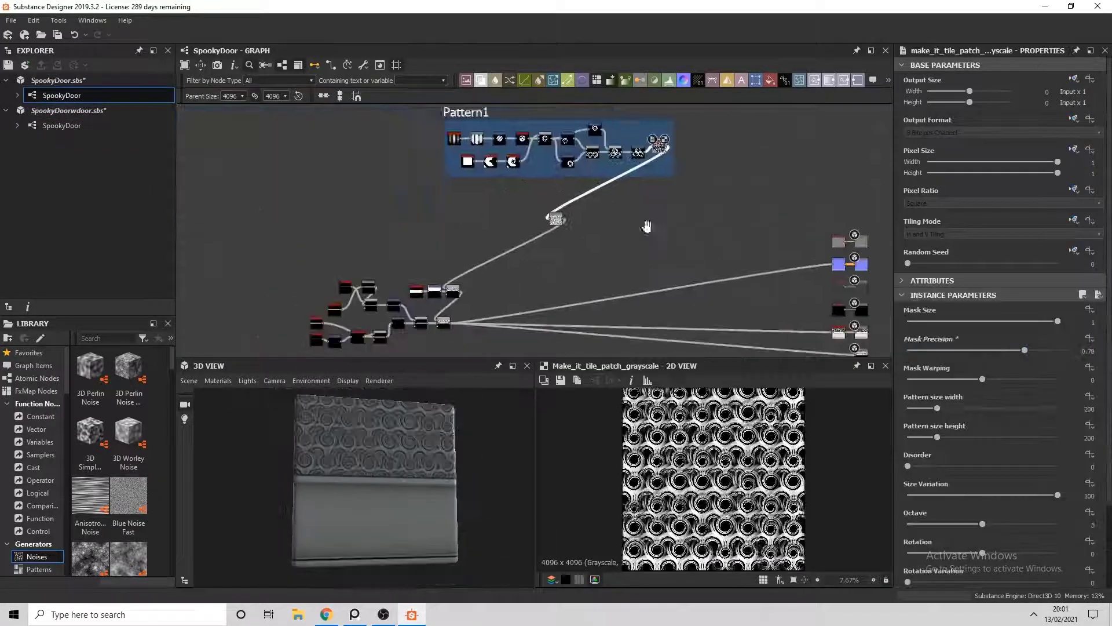
click(382, 614)
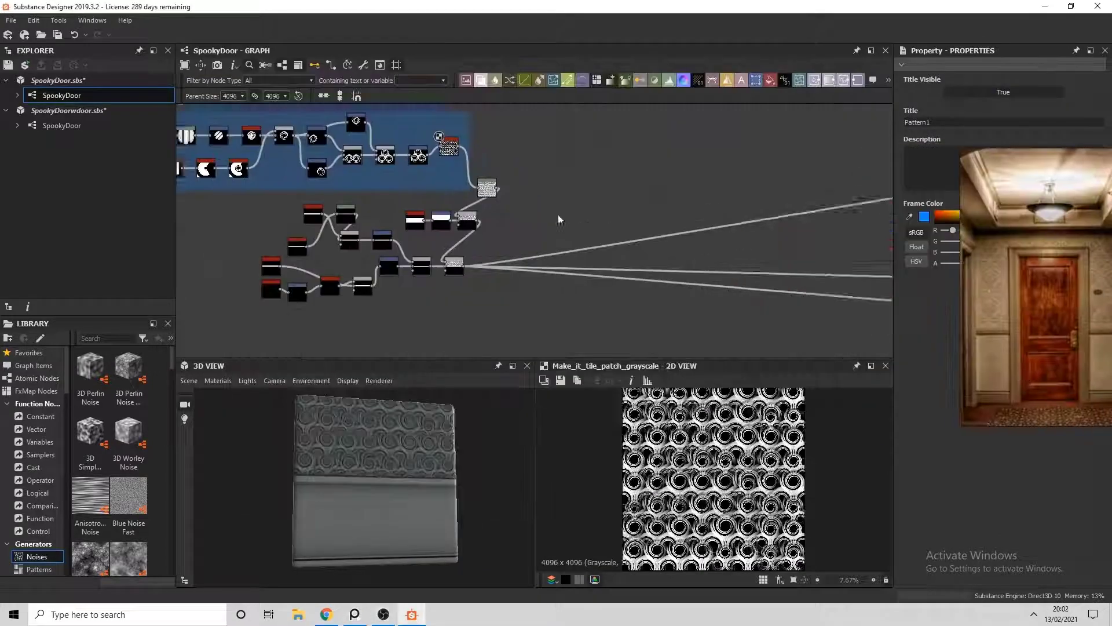
key(space)
click(670, 272)
scroll(579, 227, up, 3)
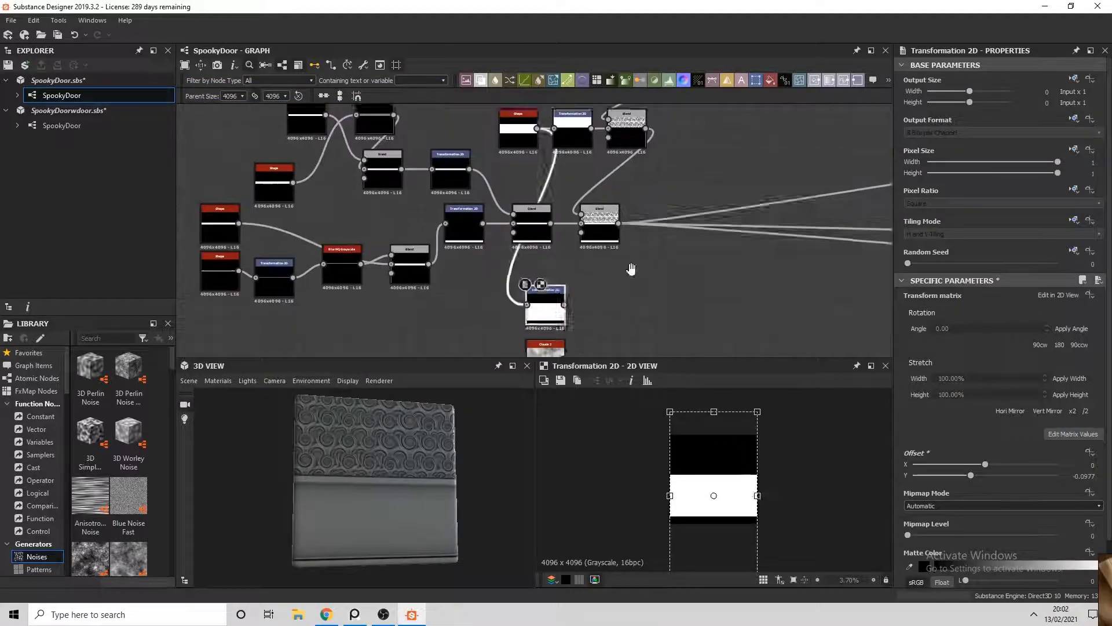
click(663, 227)
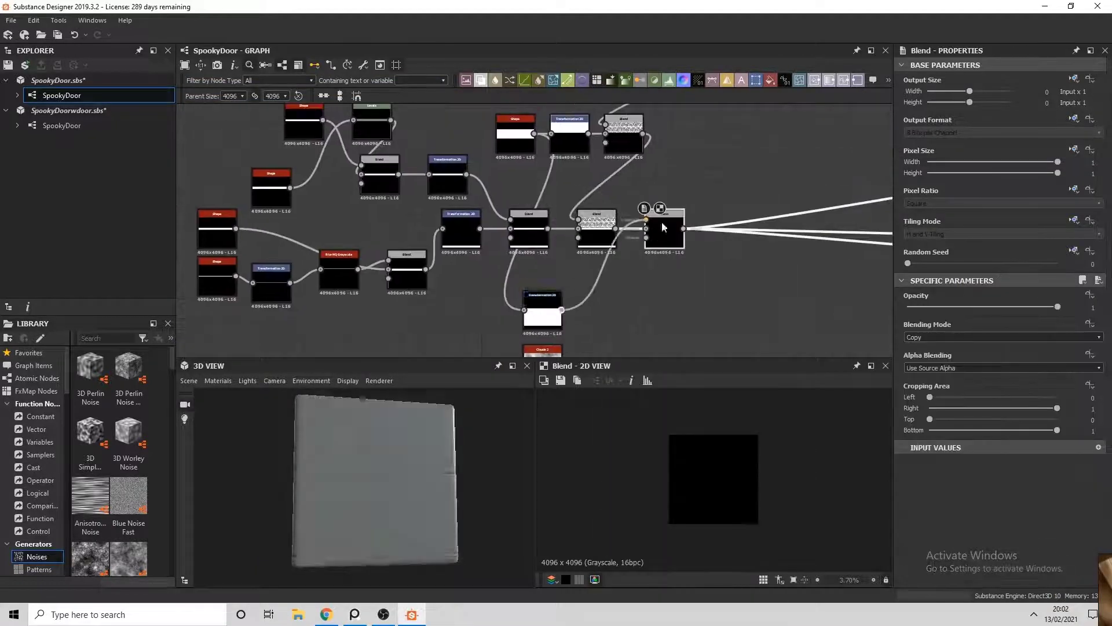
Step: Set the swirl tiles' Size Variation to 0, reverting a trial 360 Rotation Variation
click(532, 321)
scroll(751, 477, up, 2)
scroll(732, 524, up, 3)
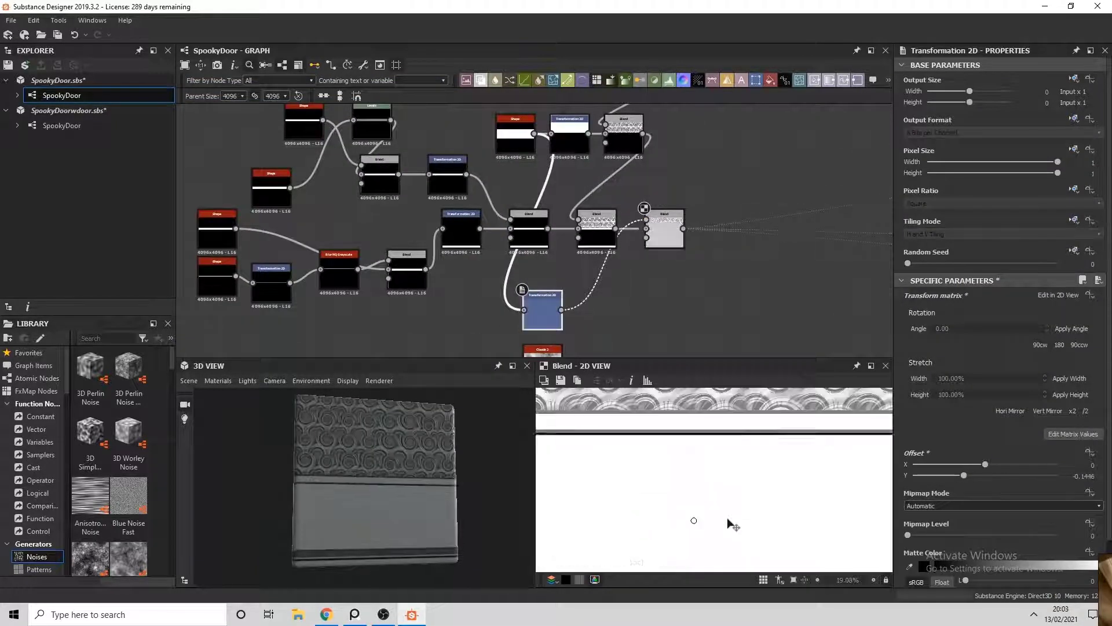
drag(694, 521, 464, 455)
click(300, 397)
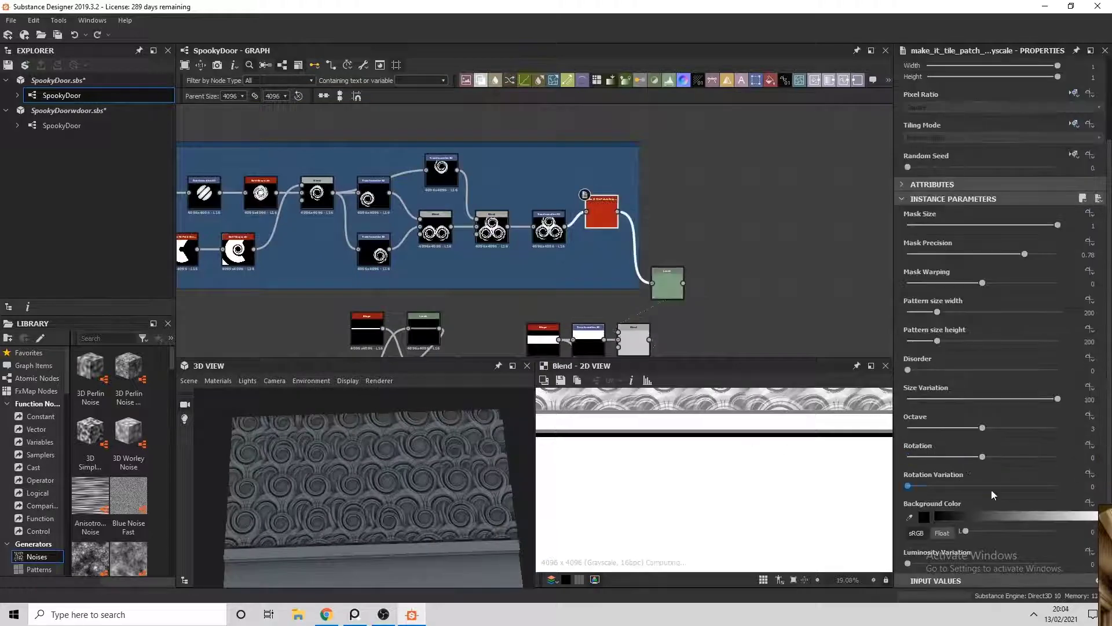
drag(994, 494, 1060, 486)
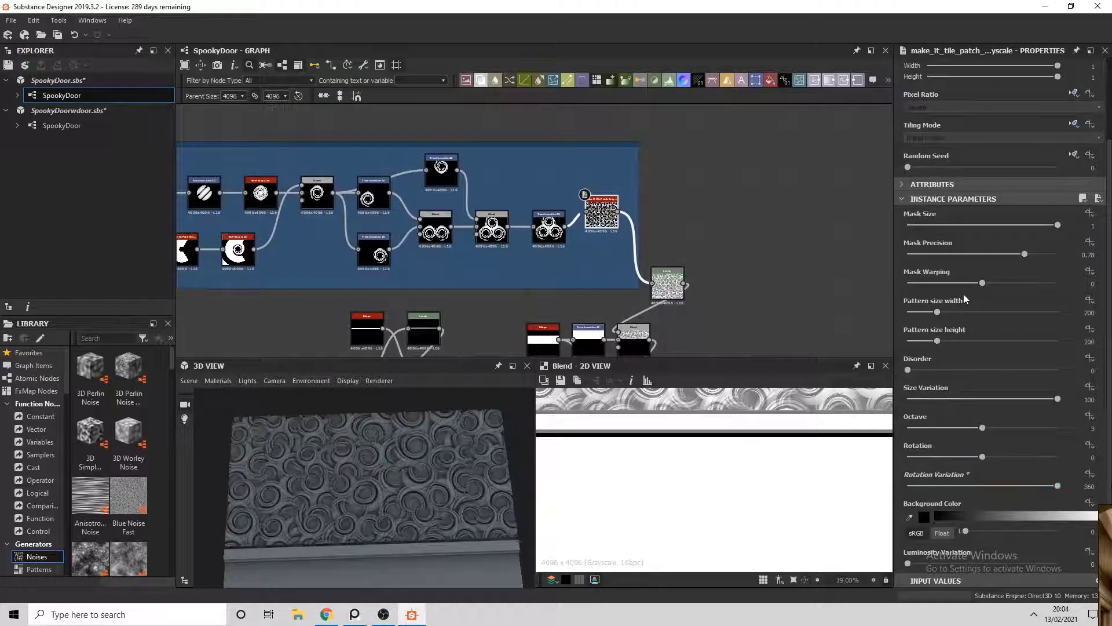
key(ctrl+z)
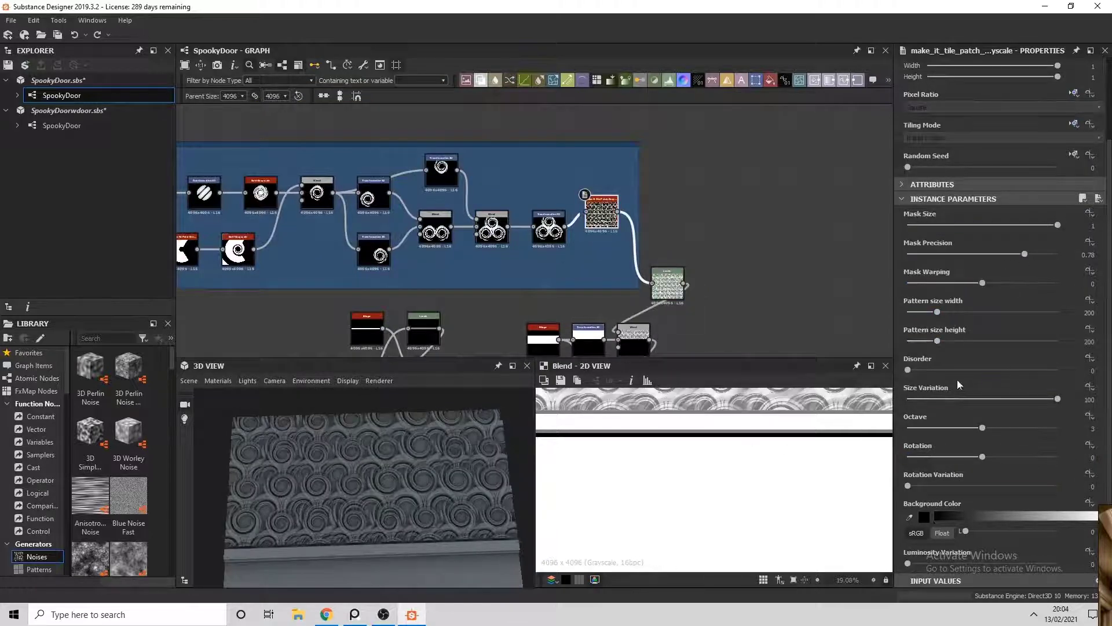
drag(962, 399, 707, 429)
Step: Inspect the wallpaper/lower-wall blend and wall-band transform, then preview the clouds blend
scroll(579, 243, up, 2)
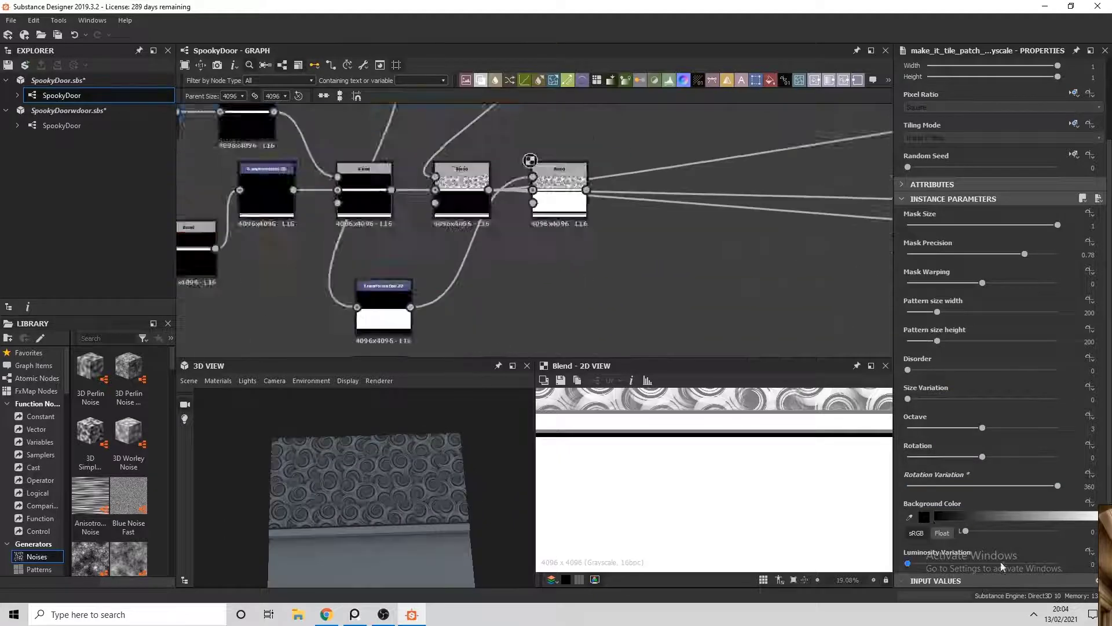
middle_drag(579, 244, 579, 220)
click(582, 223)
click(439, 294)
scroll(707, 497, up, 10)
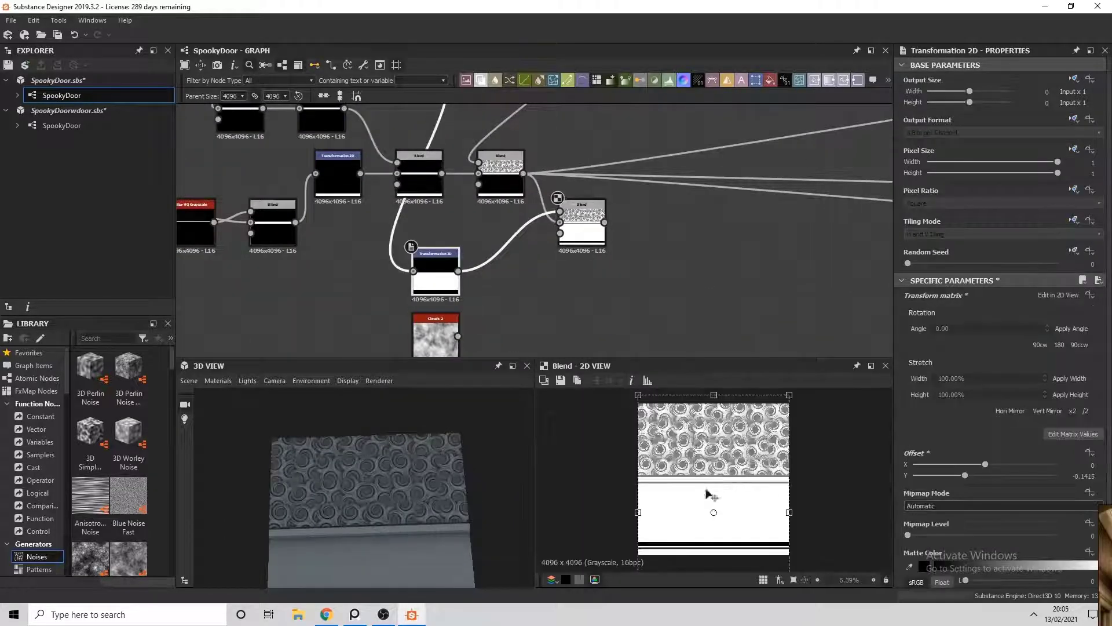
scroll(694, 559, down, 3)
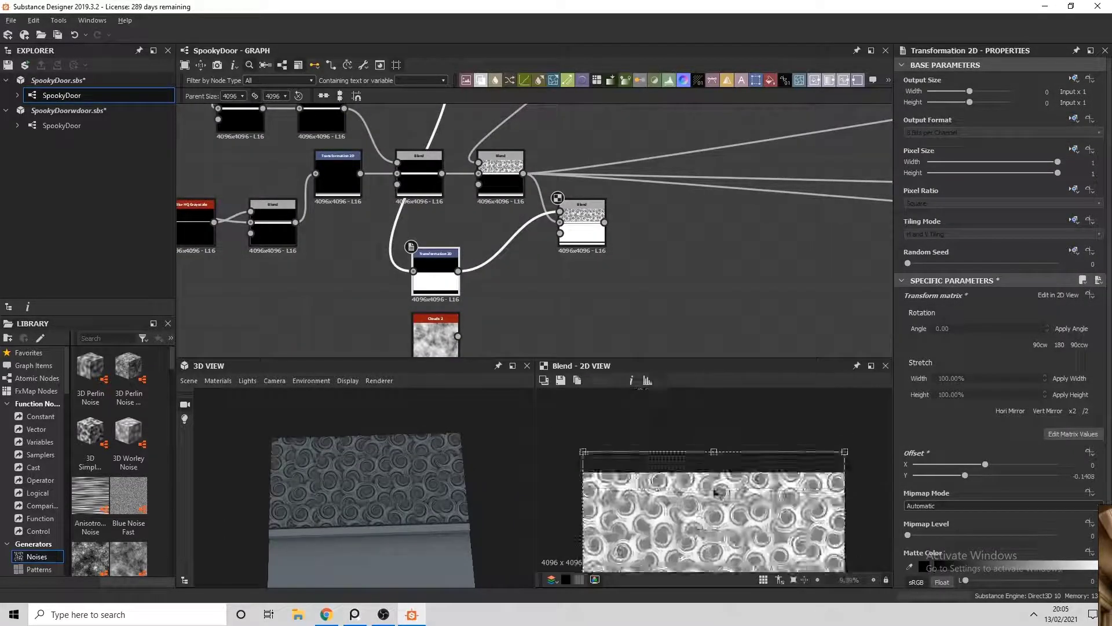
scroll(694, 512, down, 10)
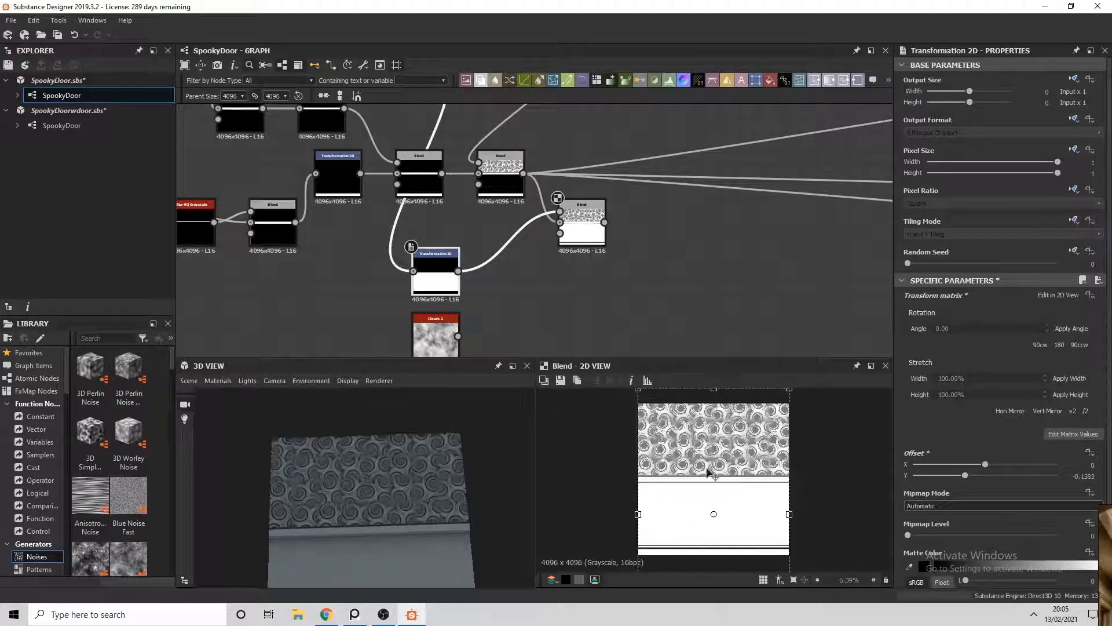
scroll(675, 293, down, 3)
double_click(579, 249)
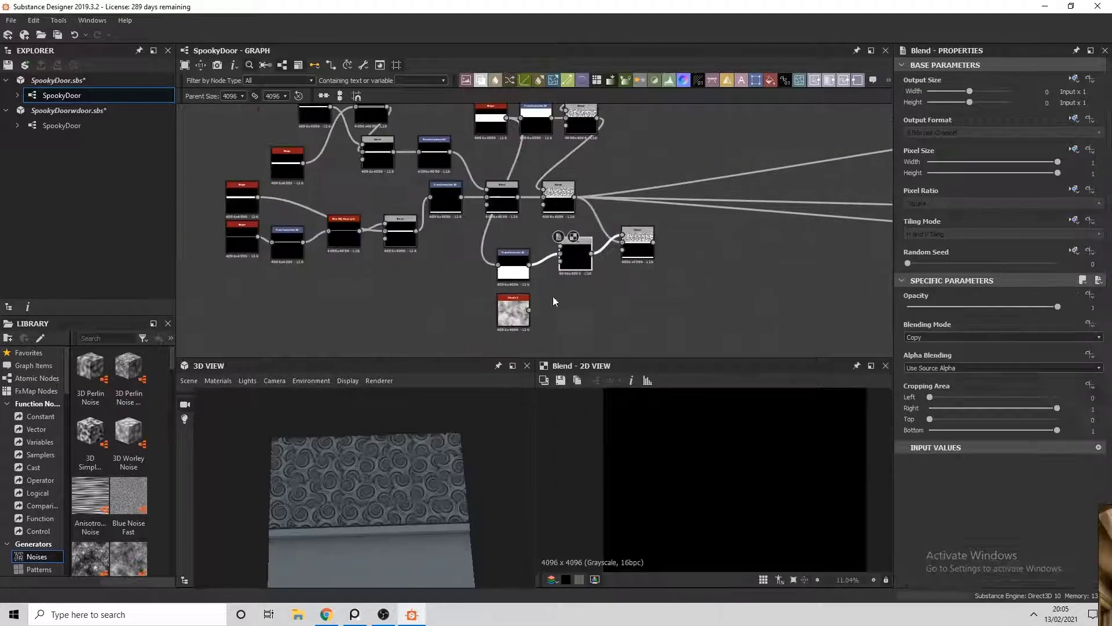
Step: Set the clouds Blend's blending mode to Multiply to darken the lower wall
click(971, 337)
click(936, 364)
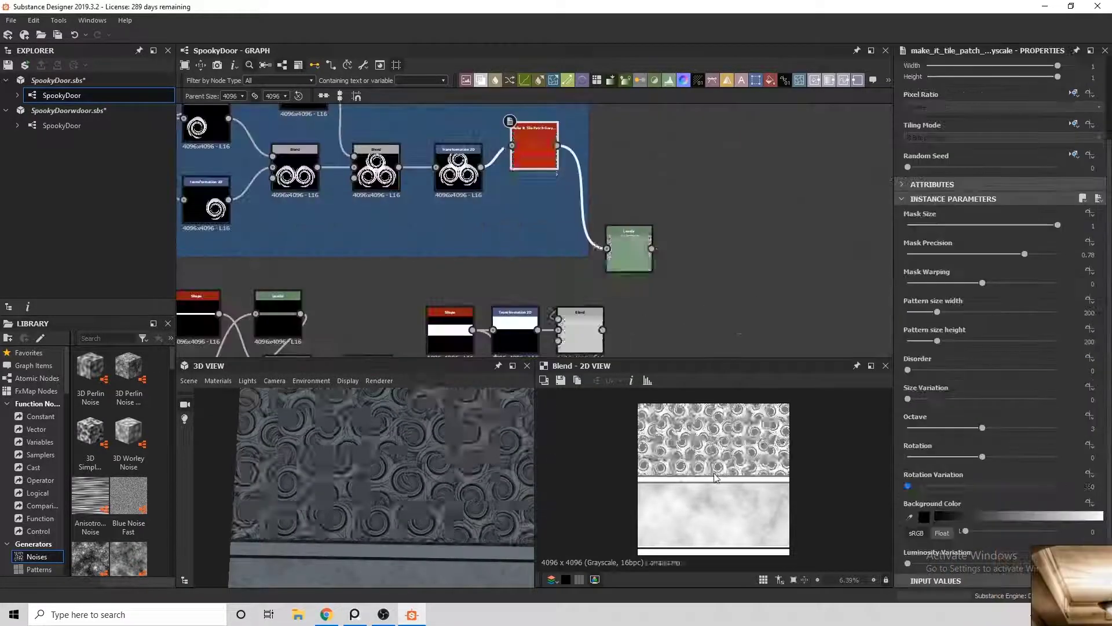
scroll(348, 488, down, 3)
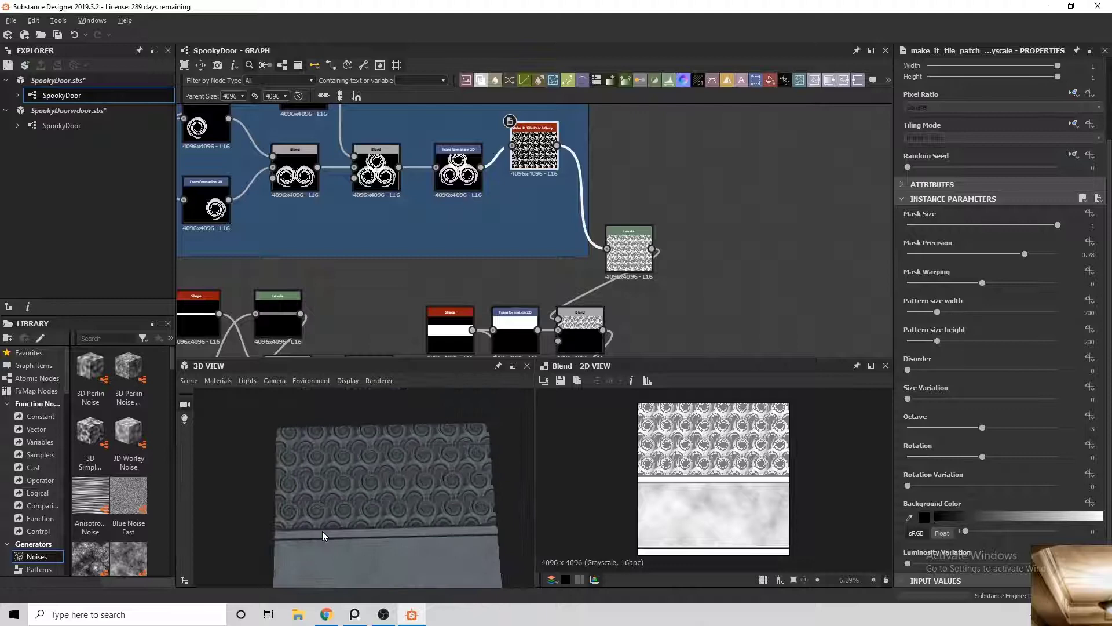
mouse_move(322, 531)
mouse_down()
mouse_move(417, 472)
mouse_move(293, 510)
mouse_move(335, 534)
mouse_up()
Step: Close the SpookyDoorwdoor.sbs package from the Explorer, answering the save prompt
right_click(69, 110)
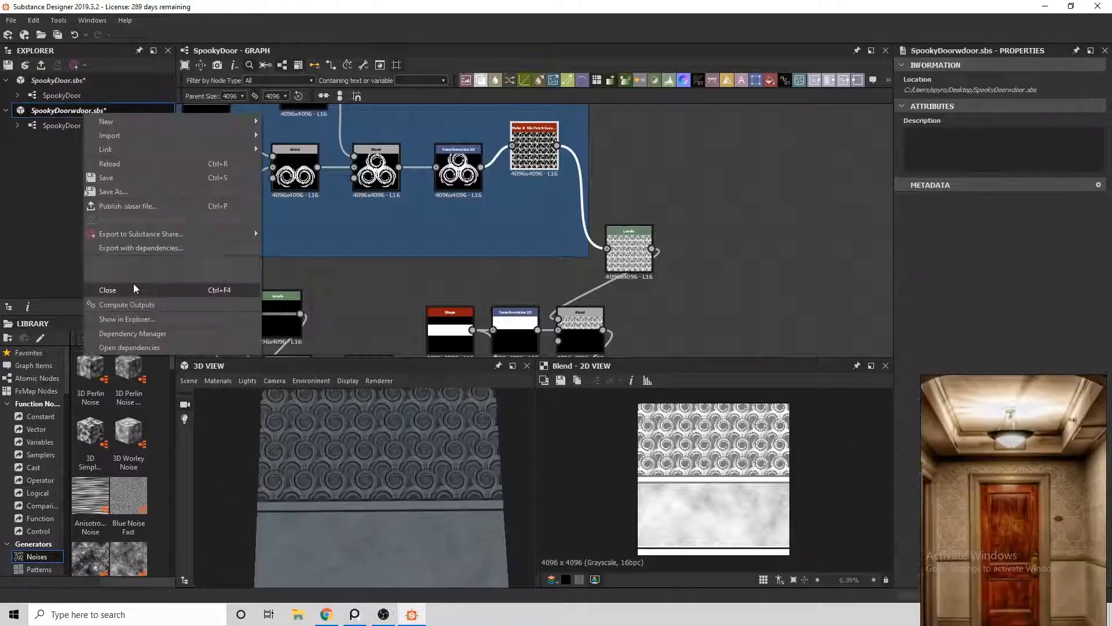
click(255, 230)
click(556, 314)
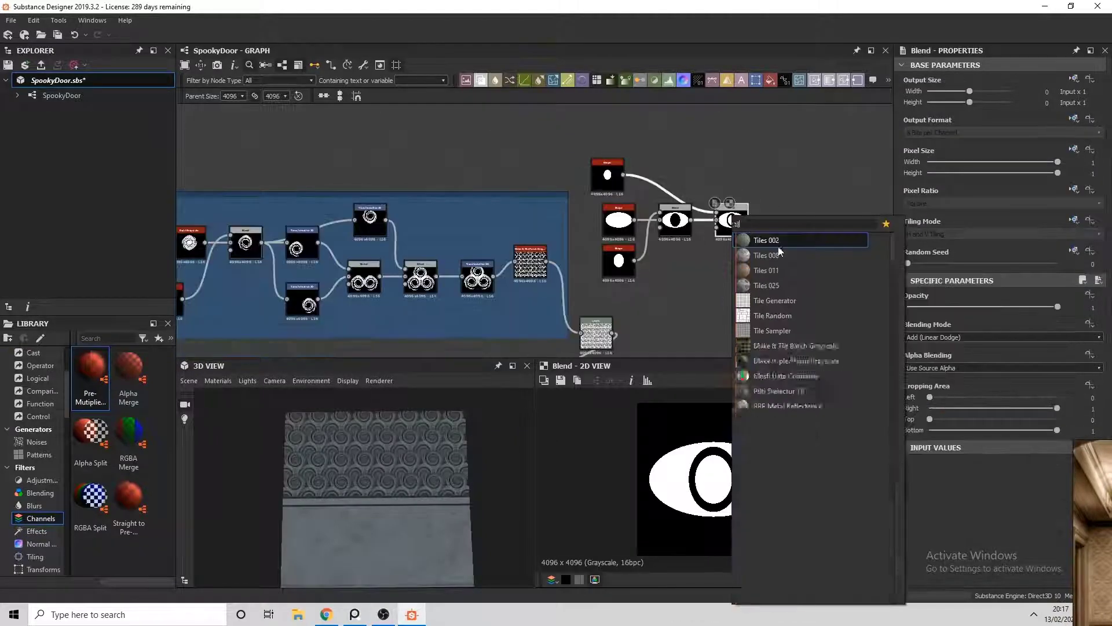
Step: Add a Tile Sampler repeating the eye in an 8×8 grid blended onto the wallpaper
key(Return)
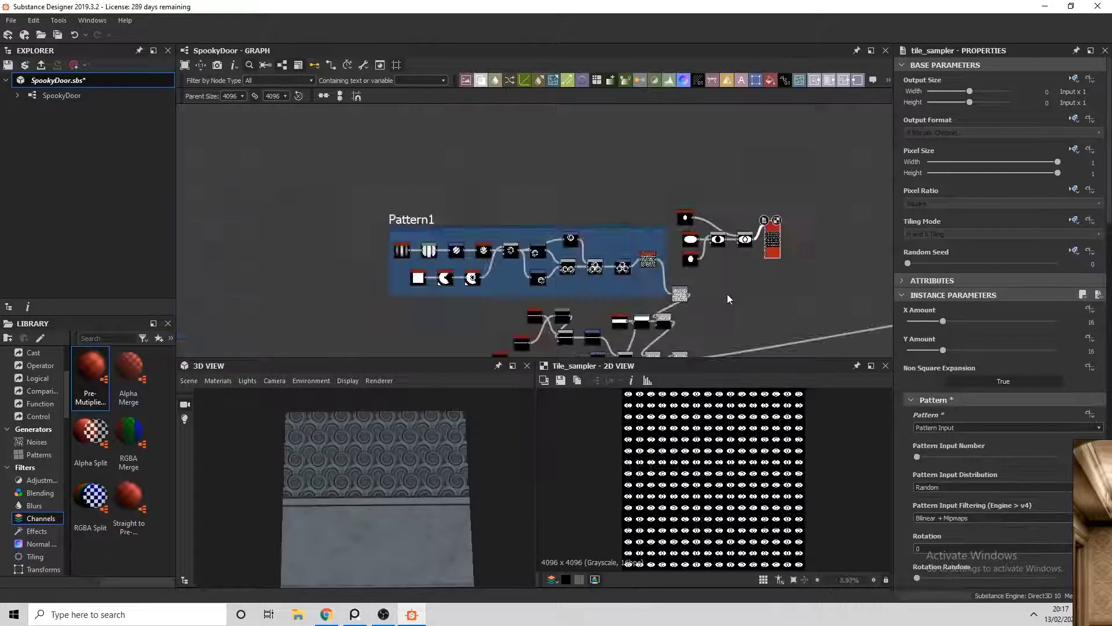
scroll(728, 294, up, 3)
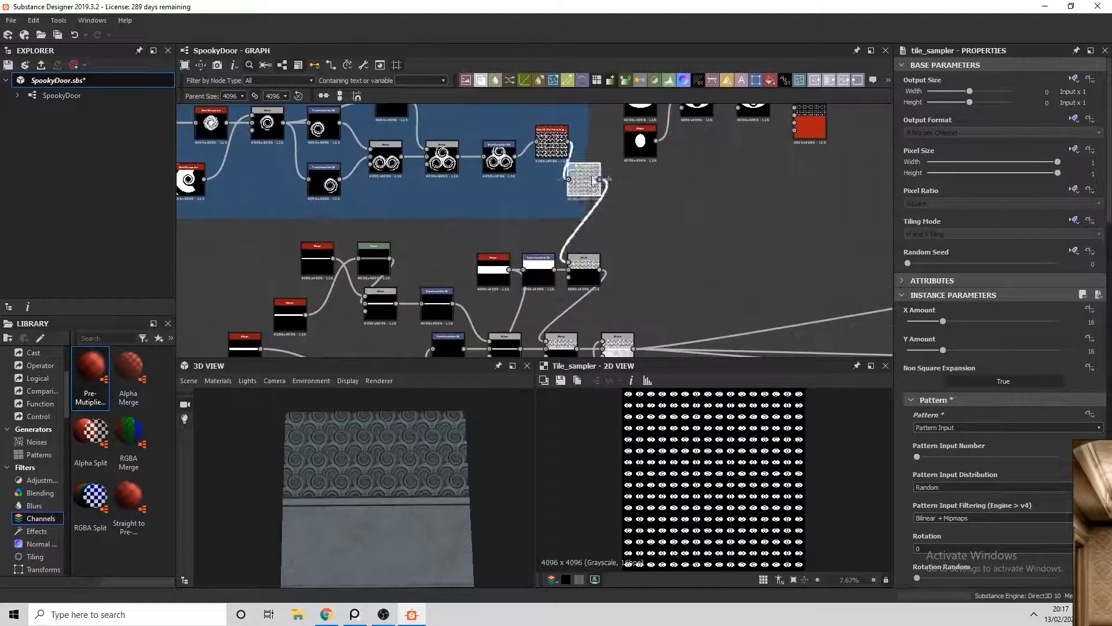
click(548, 295)
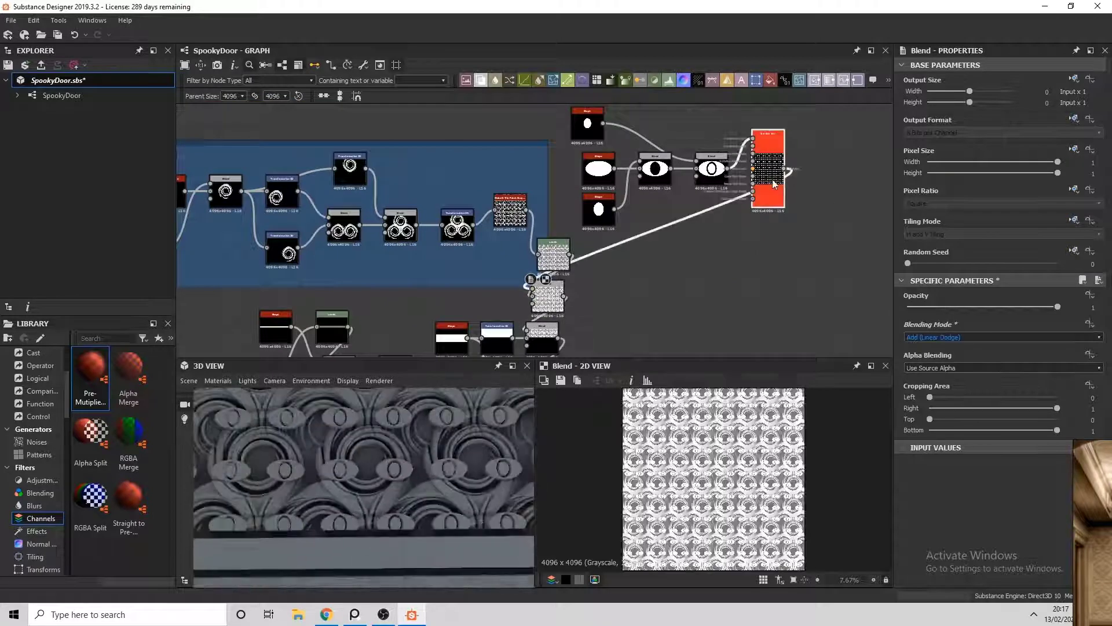
click(767, 170)
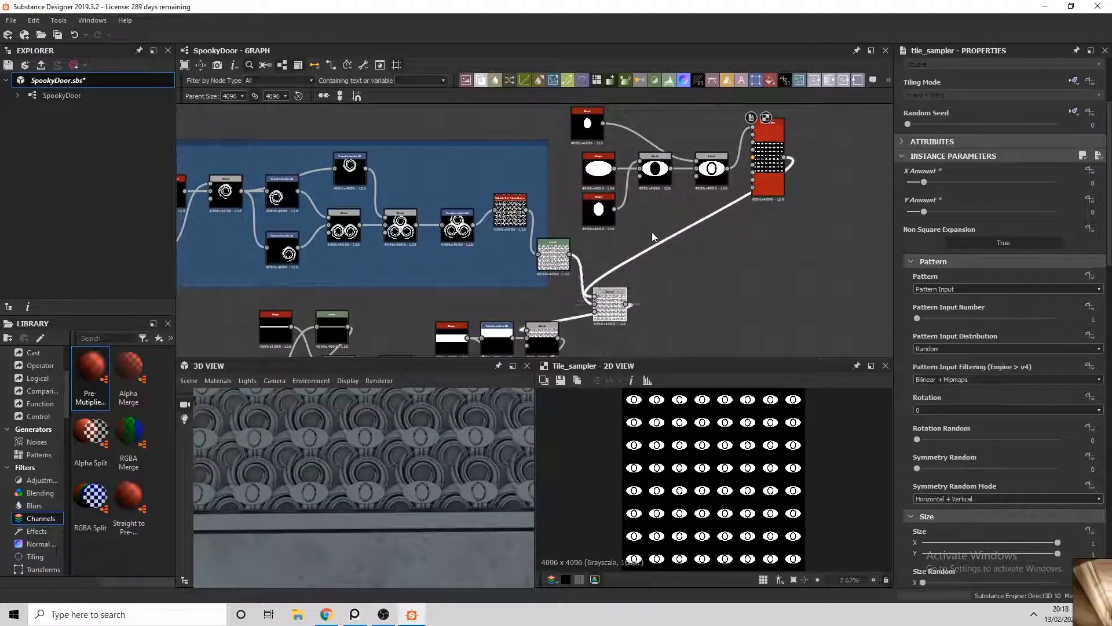
Step: Try a pasted Blend and grid offsets, settling on nudging the eye grid down into the swirls
key(ctrl+v)
drag(725, 270, 663, 270)
click(711, 249)
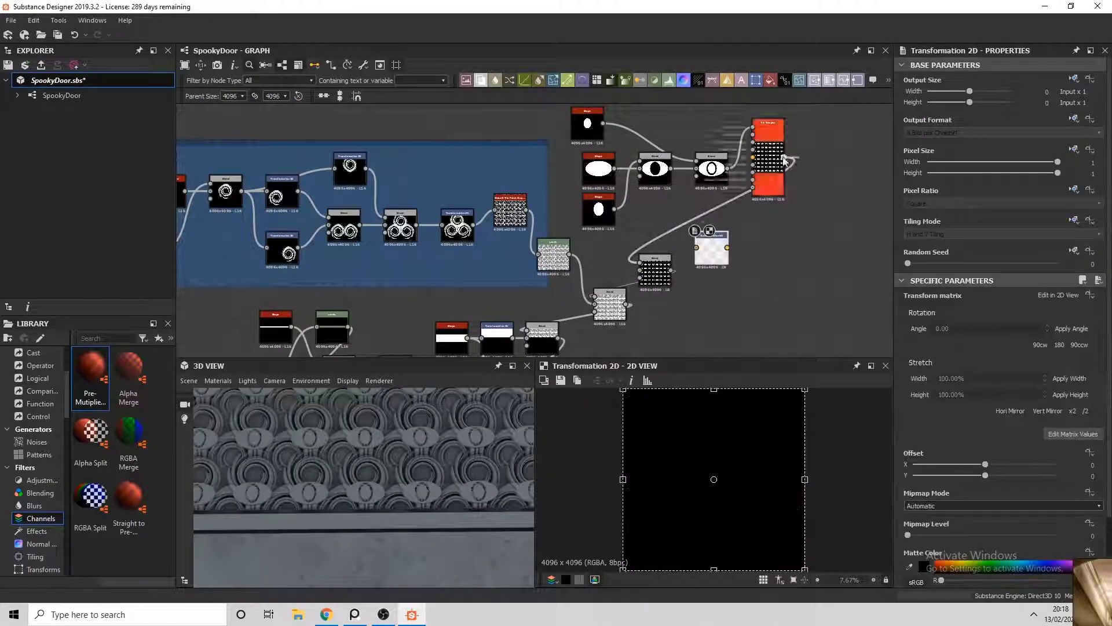
key(ctrl+z)
key(ctrl+z)
drag(711, 422, 712, 416)
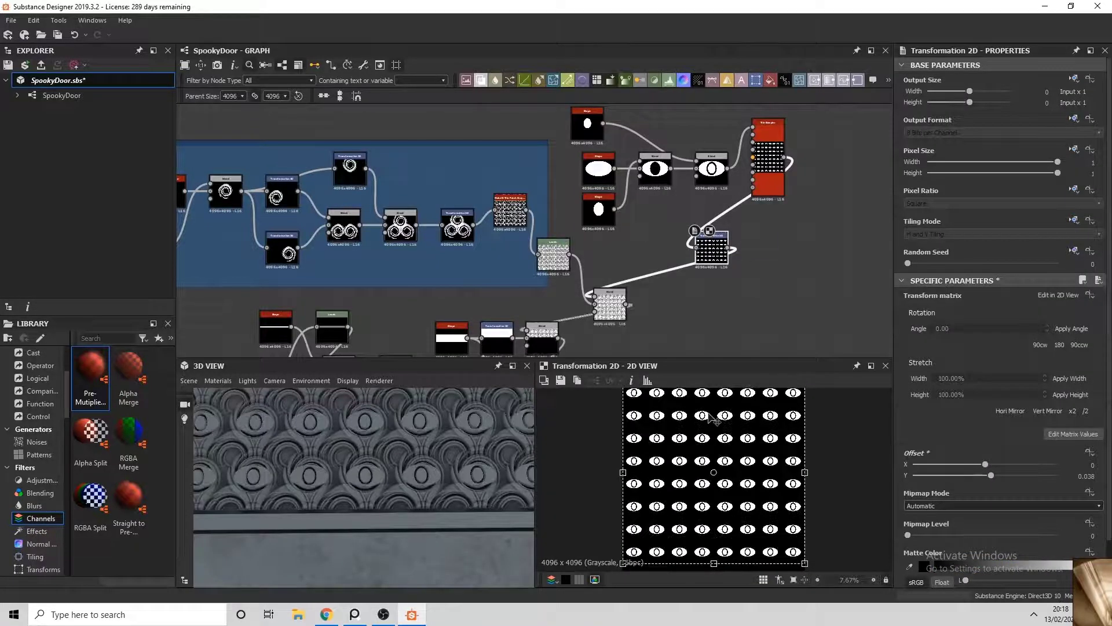
key(ctrl+z)
key(ctrl+z)
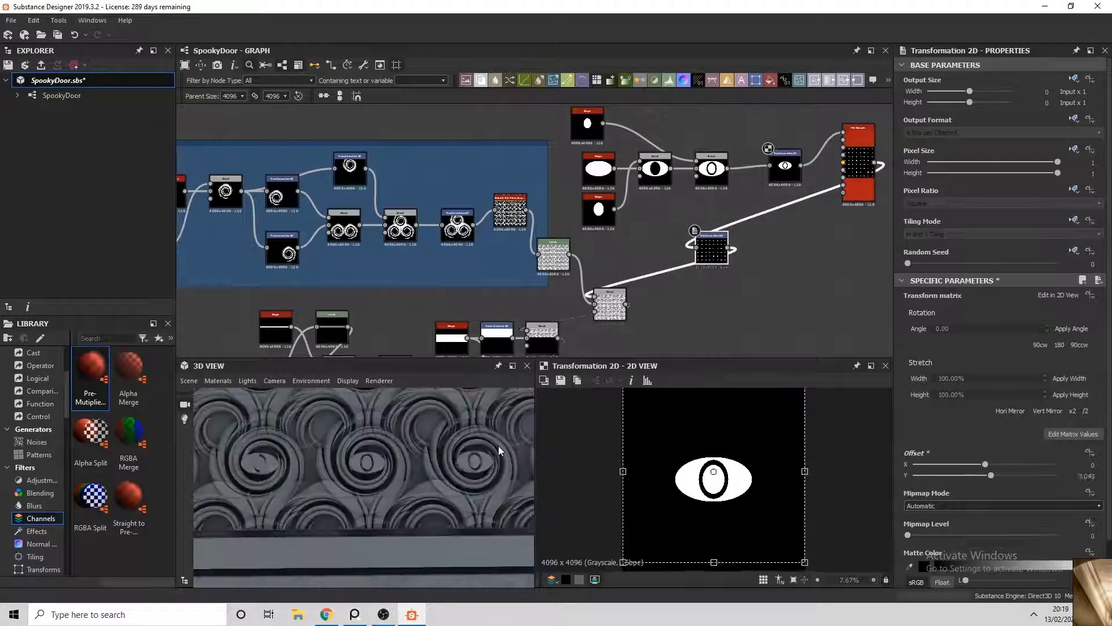
key(ctrl+z)
key(ctrl+z)
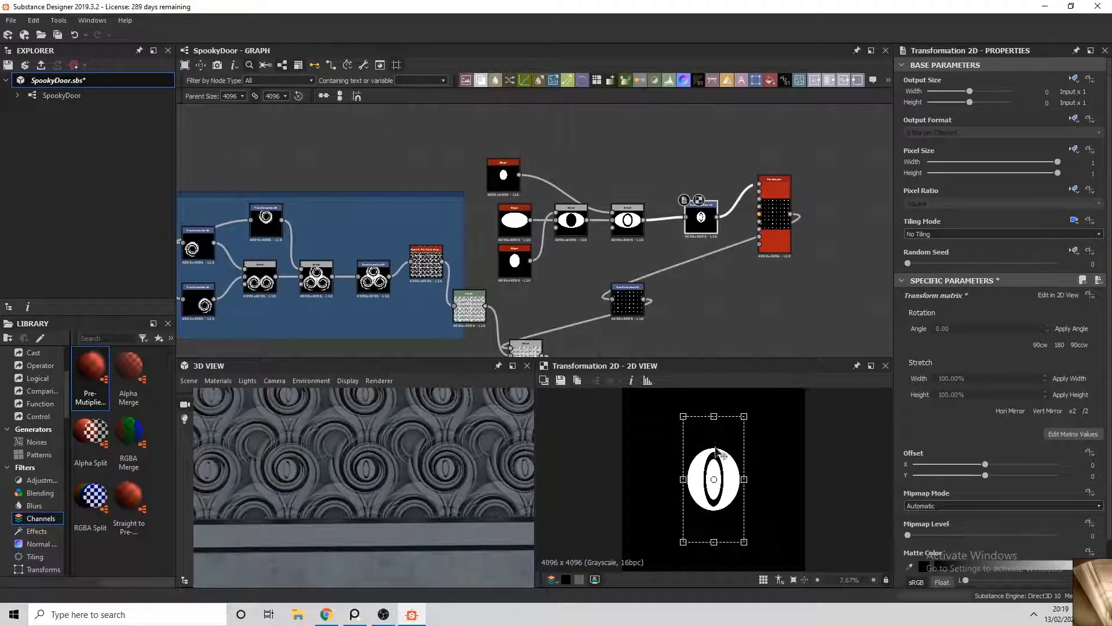
key(ctrl+z)
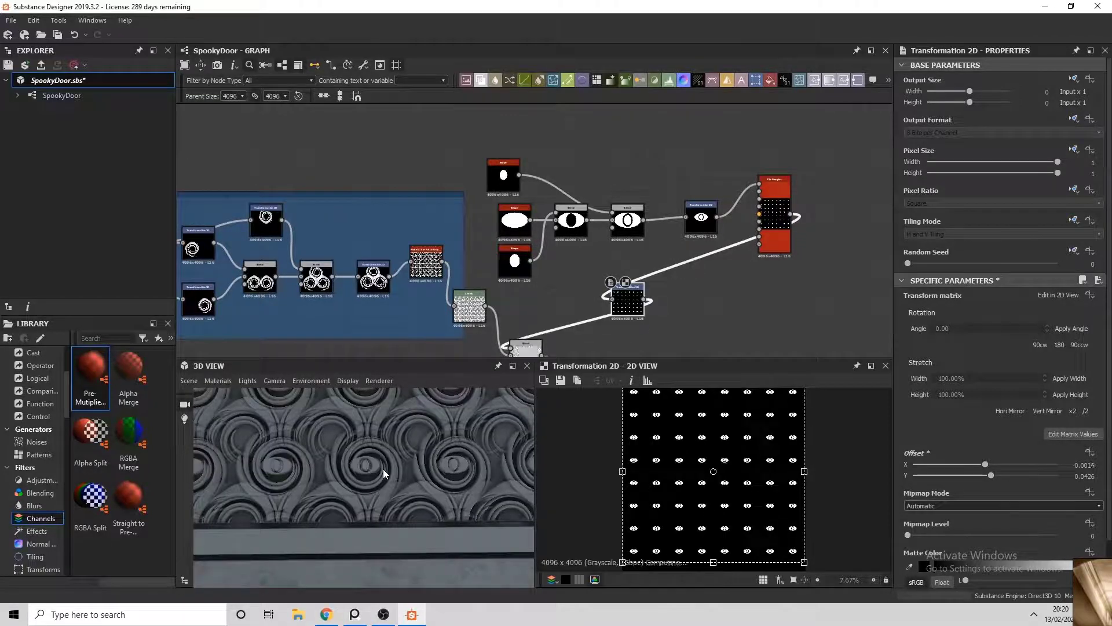
drag(705, 219, 705, 227)
double_click(627, 220)
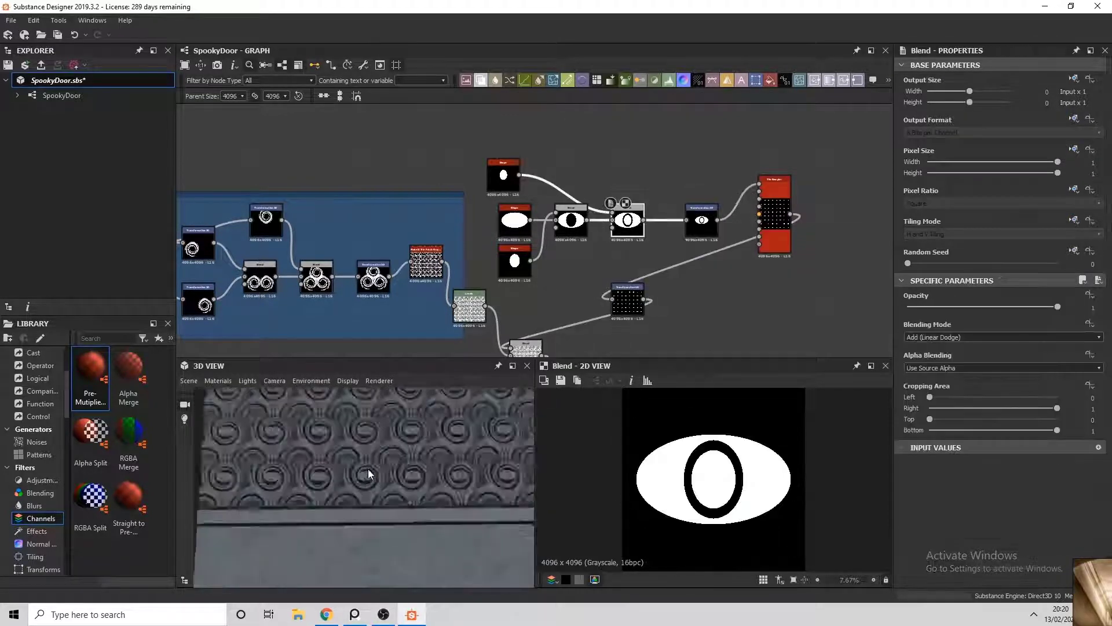
Step: Set the swirl Tile Sampler's Mask Random to 0.23 so some eyes go missing
click(775, 220)
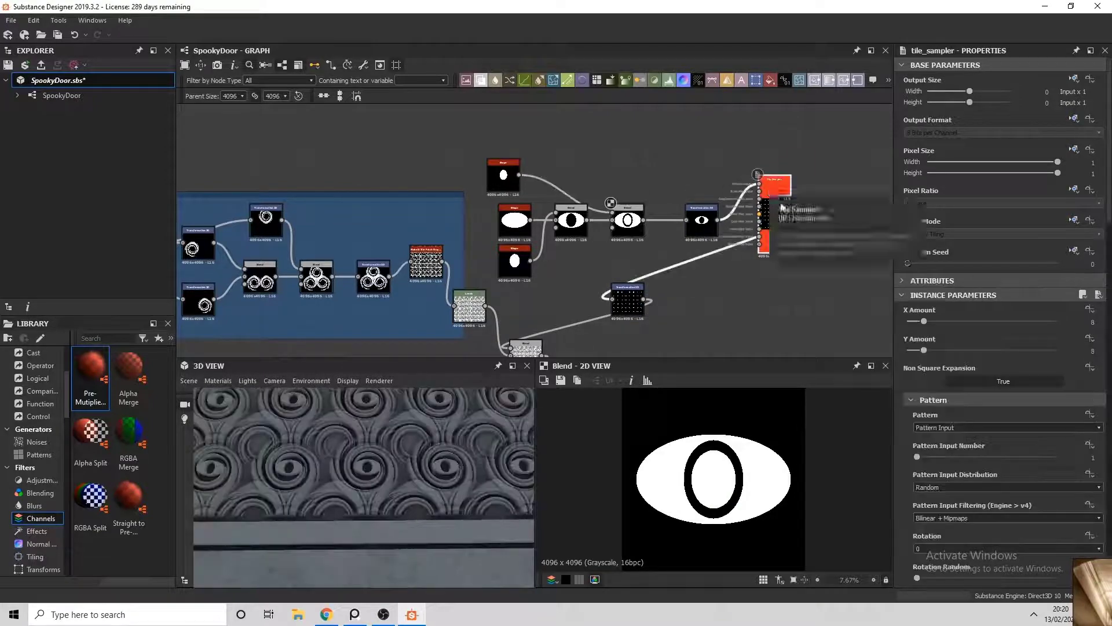
scroll(197, 332, up, 3)
double_click(609, 200)
click(996, 350)
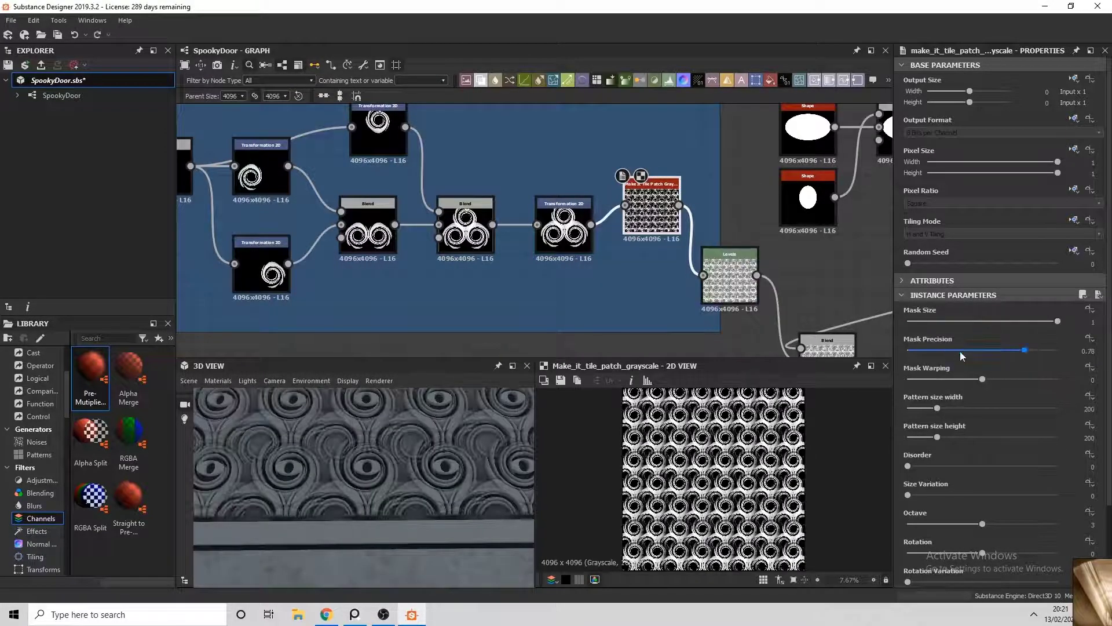
scroll(422, 464, down, 2)
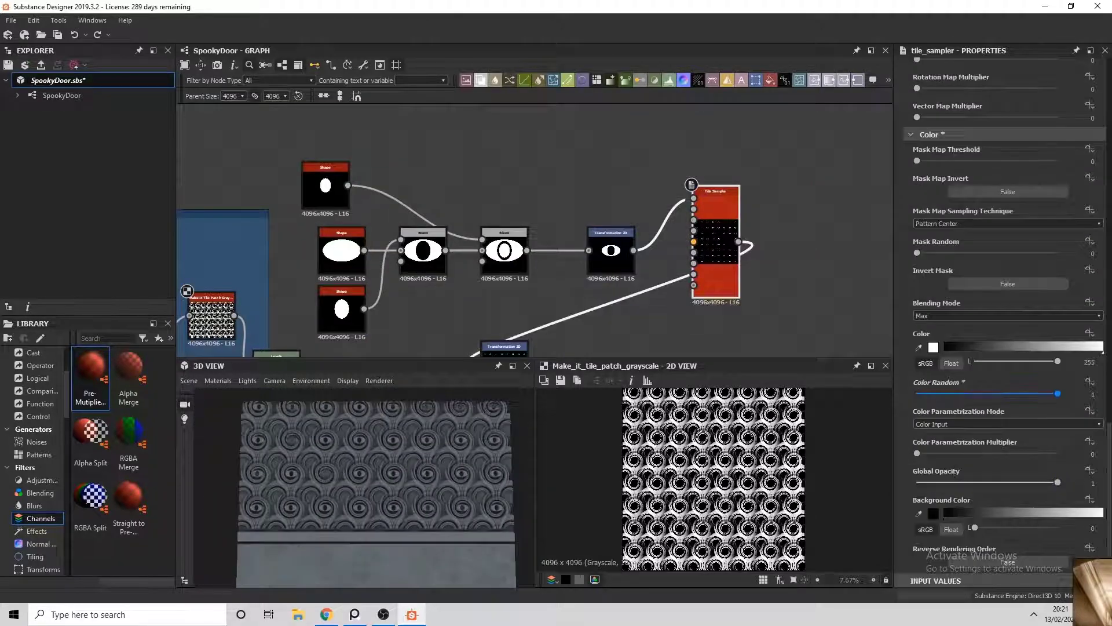
scroll(1007, 348, up, 4)
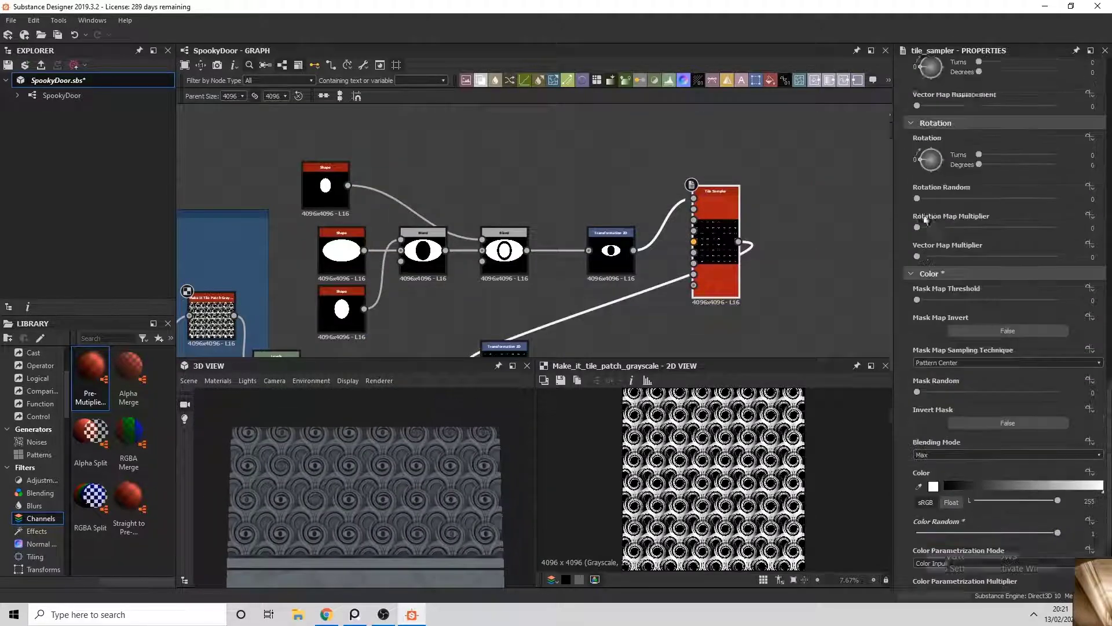
drag(917, 439, 949, 461)
scroll(1008, 430, up, 1)
drag(330, 464, 458, 468)
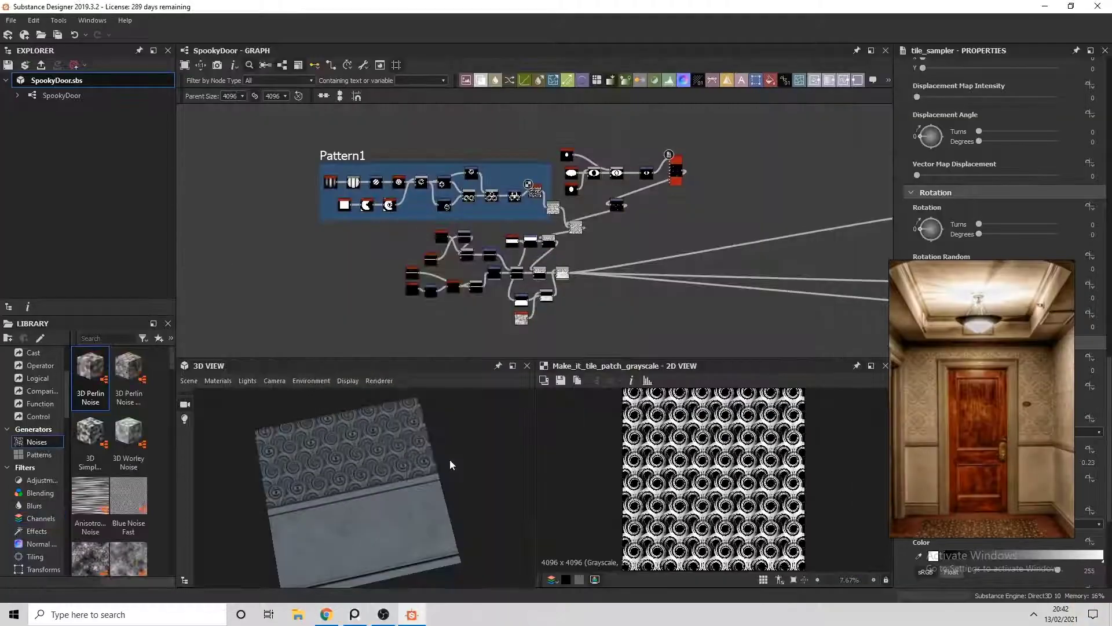
Step: Add a grunge map and a new Blend after the lower-wall blend
scroll(110, 463, down, 3)
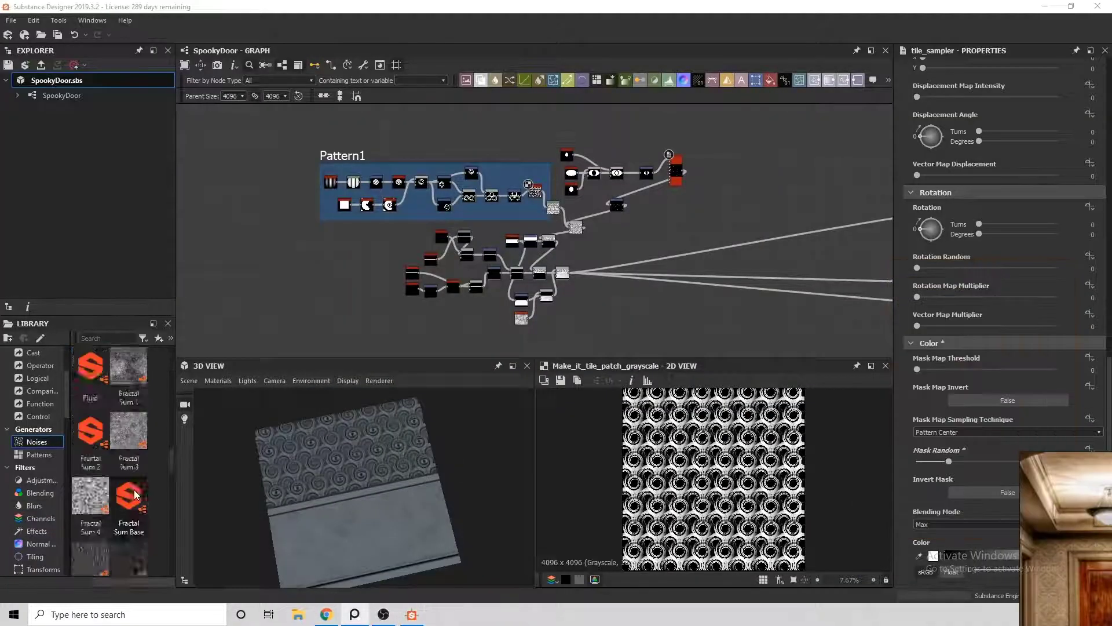
drag(90, 368, 318, 310)
click(517, 272)
scroll(472, 318, up, 3)
key(space)
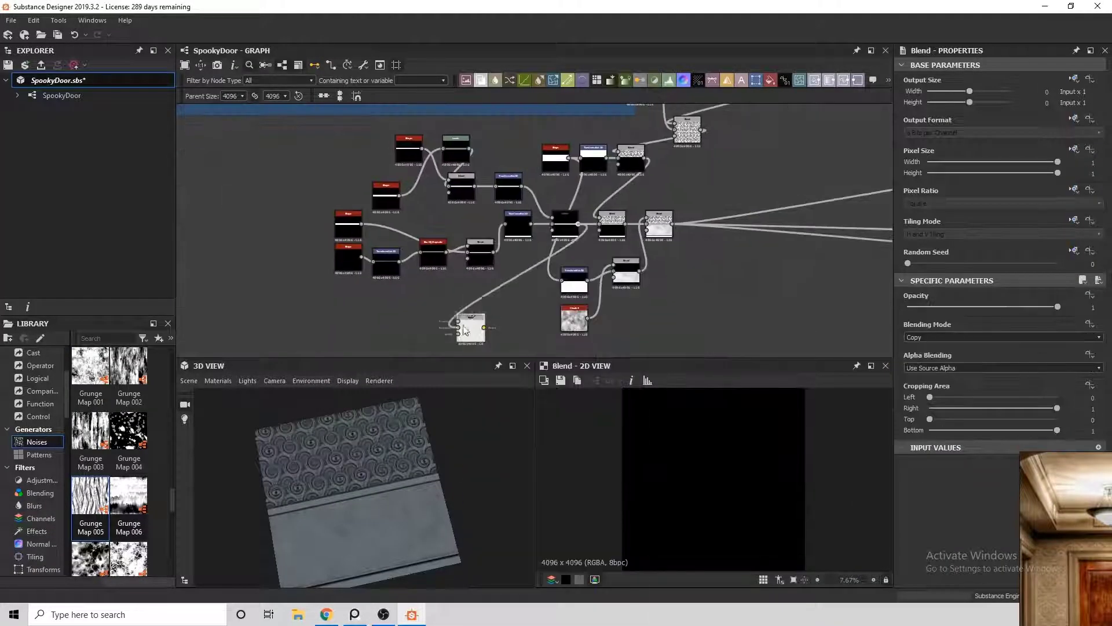
scroll(481, 320, down, 2)
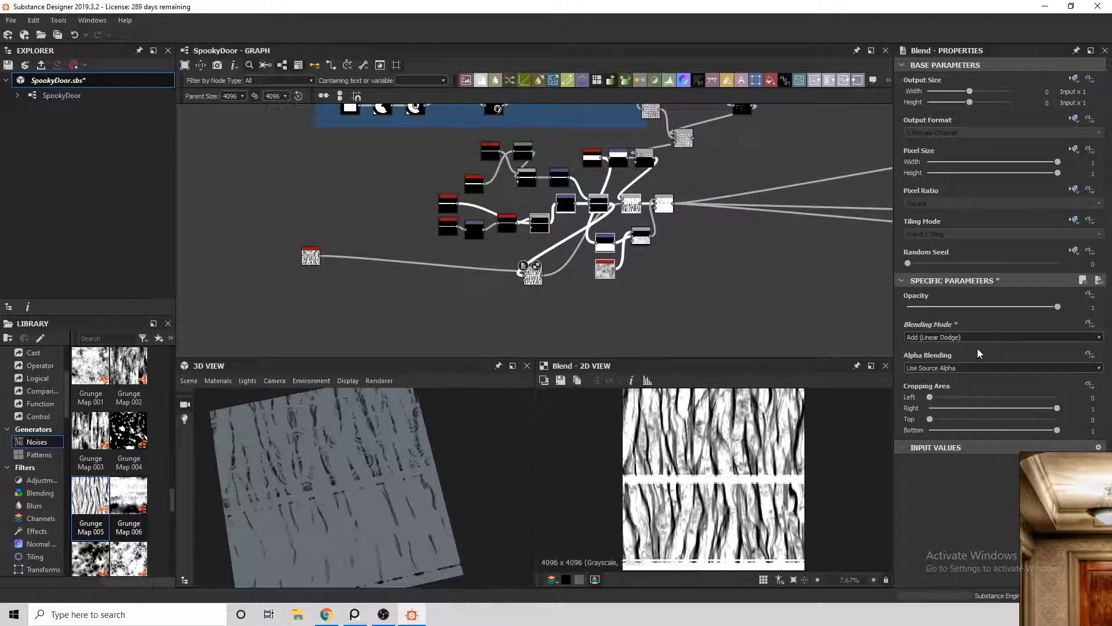
Step: Insert a Transformation 2D after the grunge map, trying and removing a Levels node
key(space)
click(1040, 345)
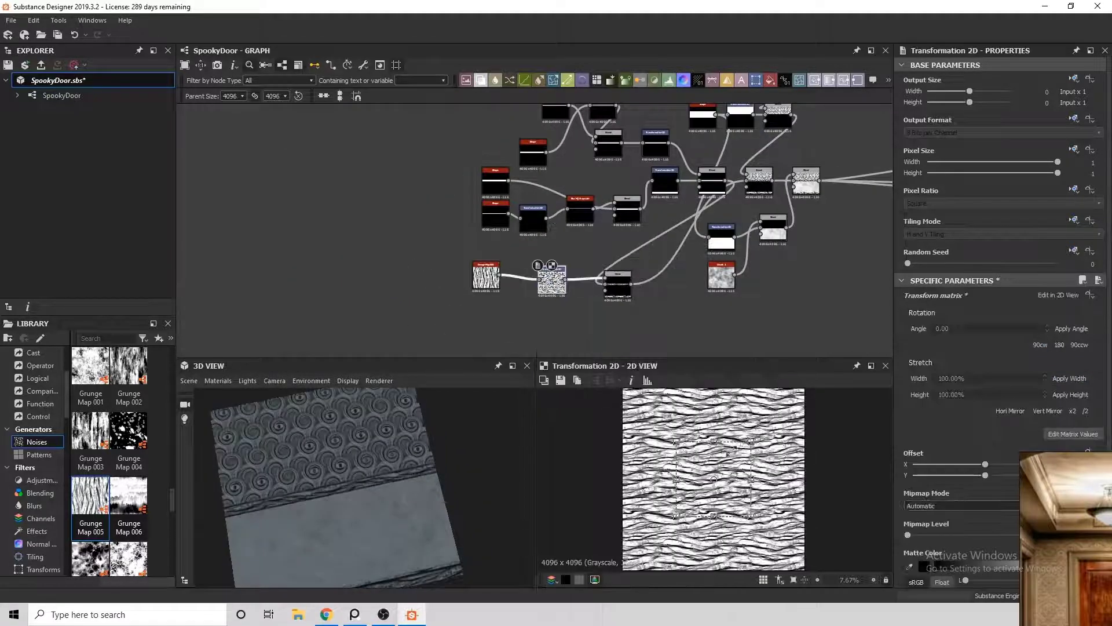
scroll(463, 258, up, 2)
key(space)
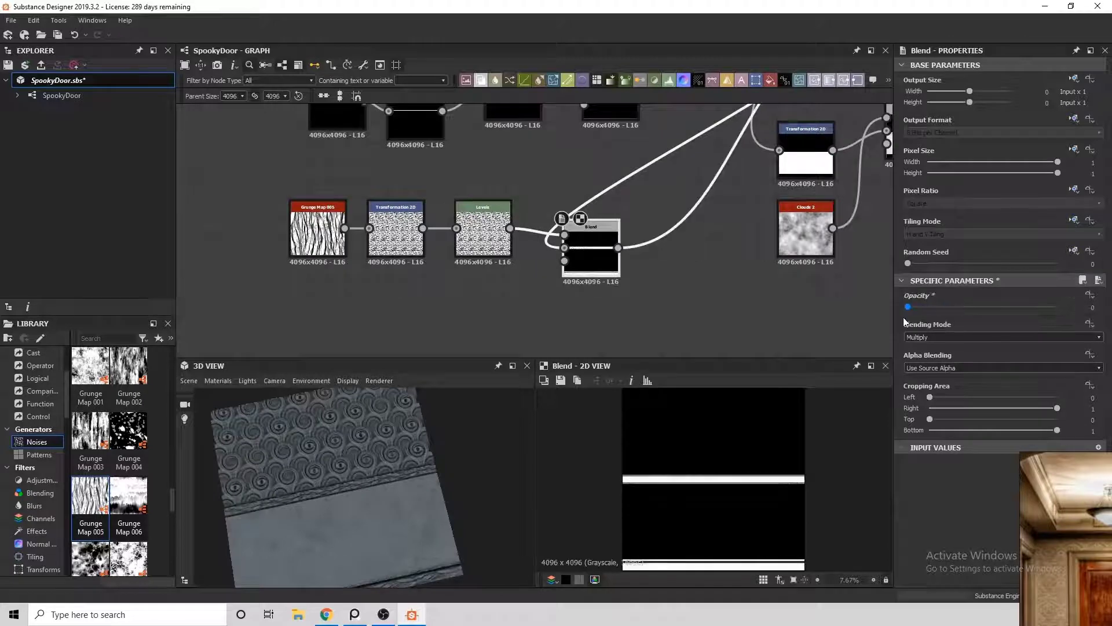
key(ctrl+z)
drag(383, 509, 358, 499)
scroll(449, 313, down, 2)
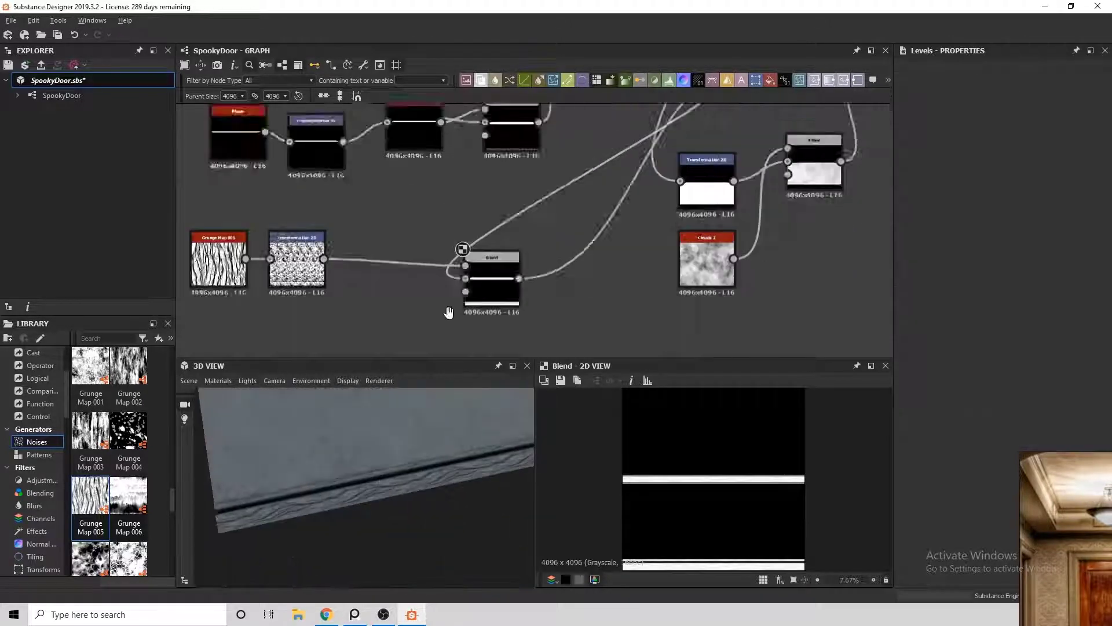
scroll(707, 174, up, 4)
Step: Add a new Blend node and raise its Cropping Area Bottom to 0.91
click(805, 139)
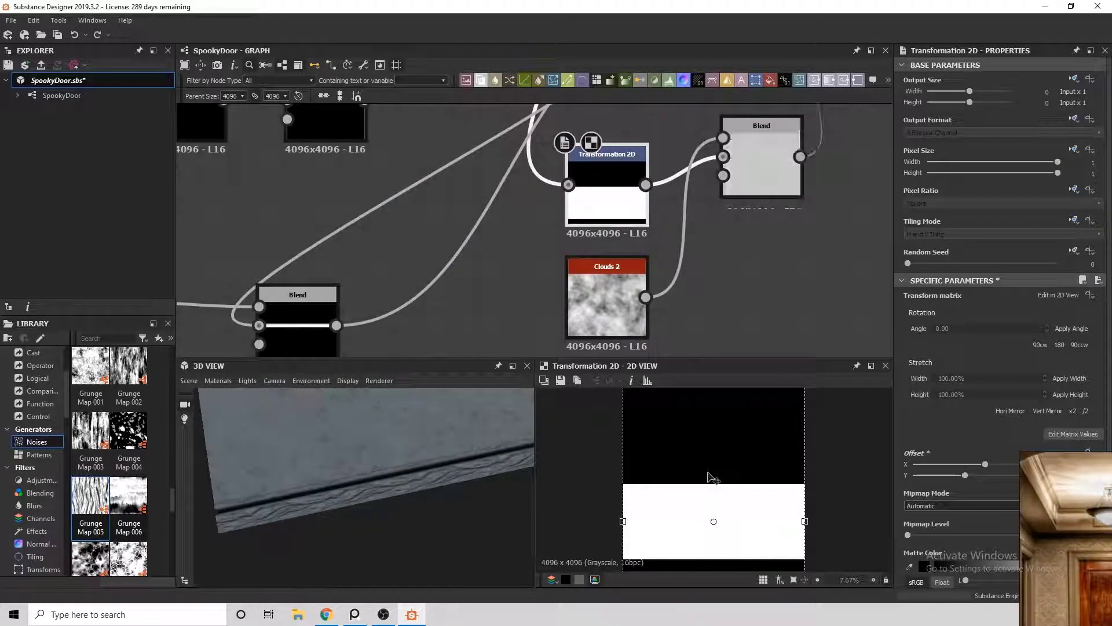
scroll(521, 232, down, 3)
key(ctrl+v)
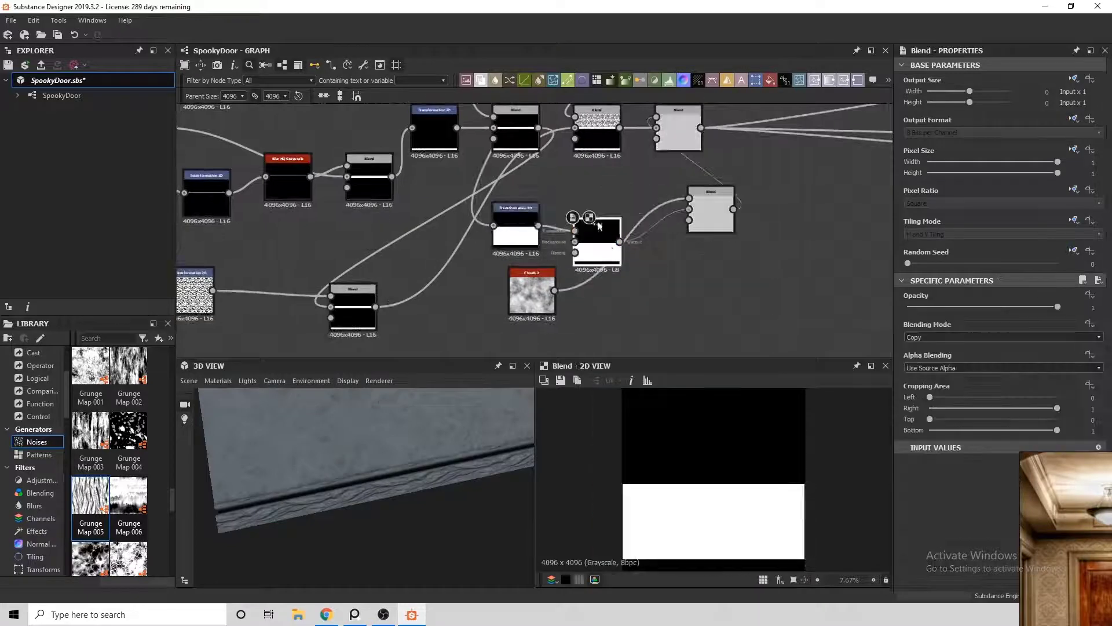
drag(1028, 427, 1046, 429)
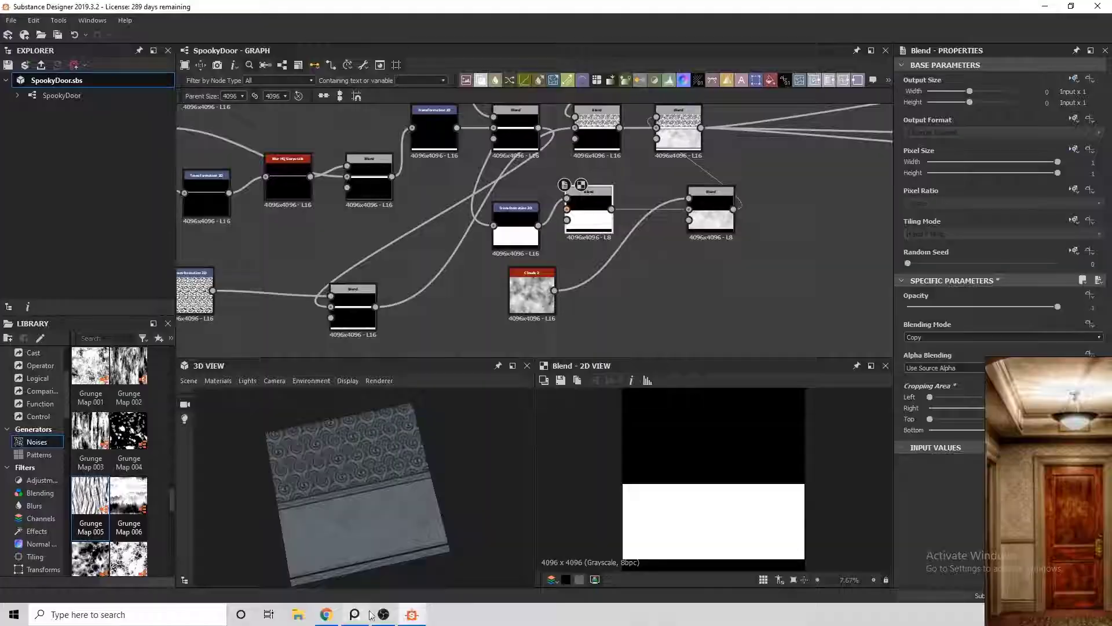
Step: Reopen SpookyDoorwdoor.sbs from the recent packages and select it in the Explorer
click(11, 21)
click(249, 74)
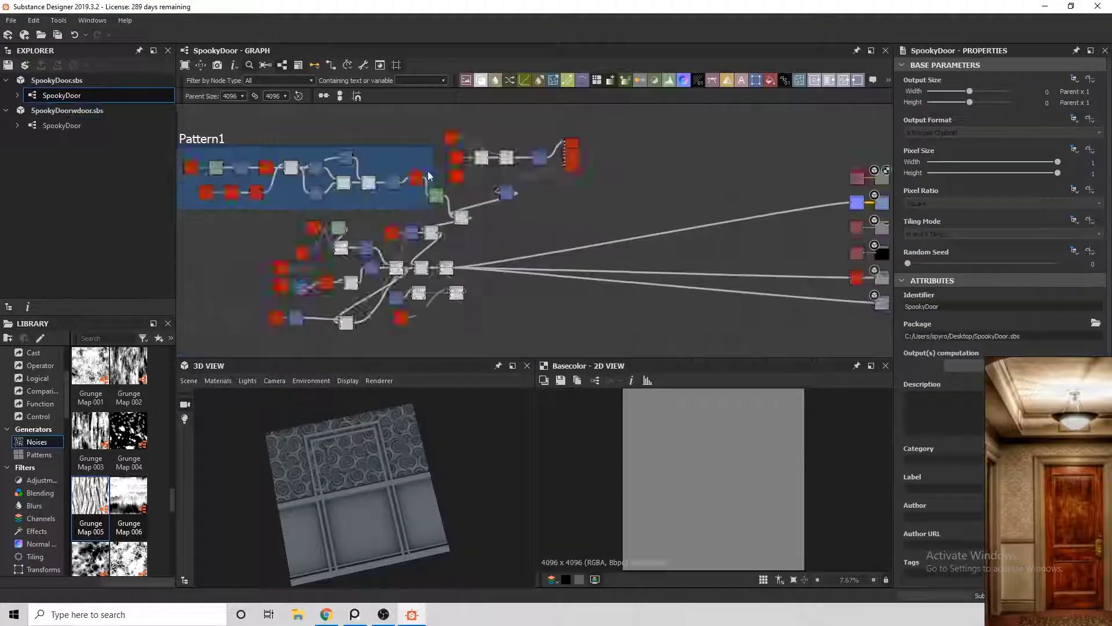
right_click(67, 110)
click(92, 277)
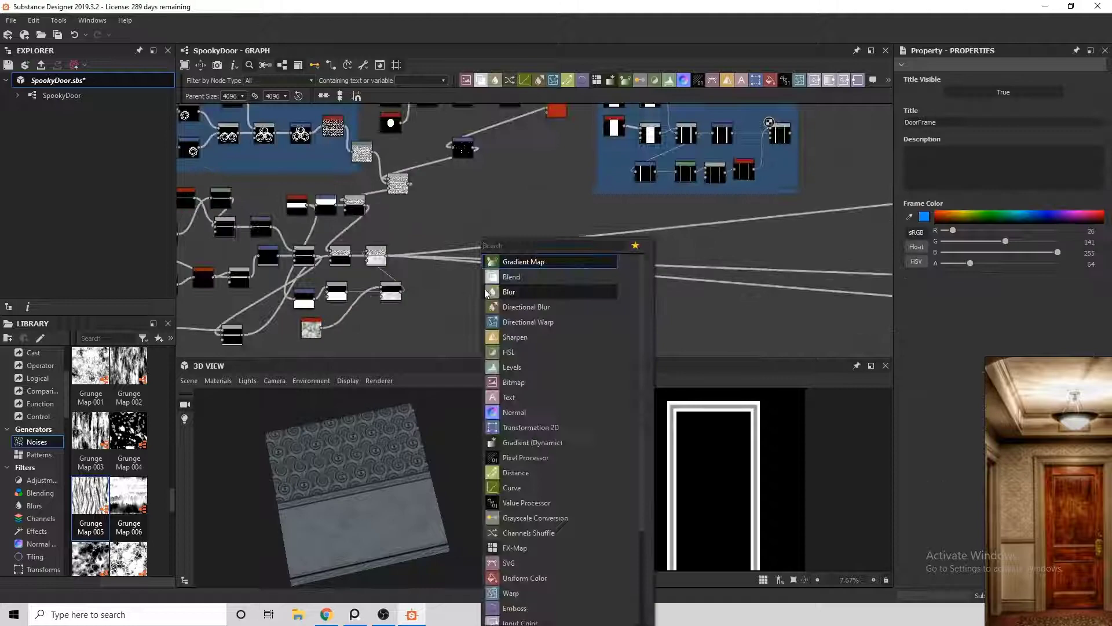
Step: Set the height_blend node's Cropping Area Top to 0.16 to cut the door opening
click(461, 318)
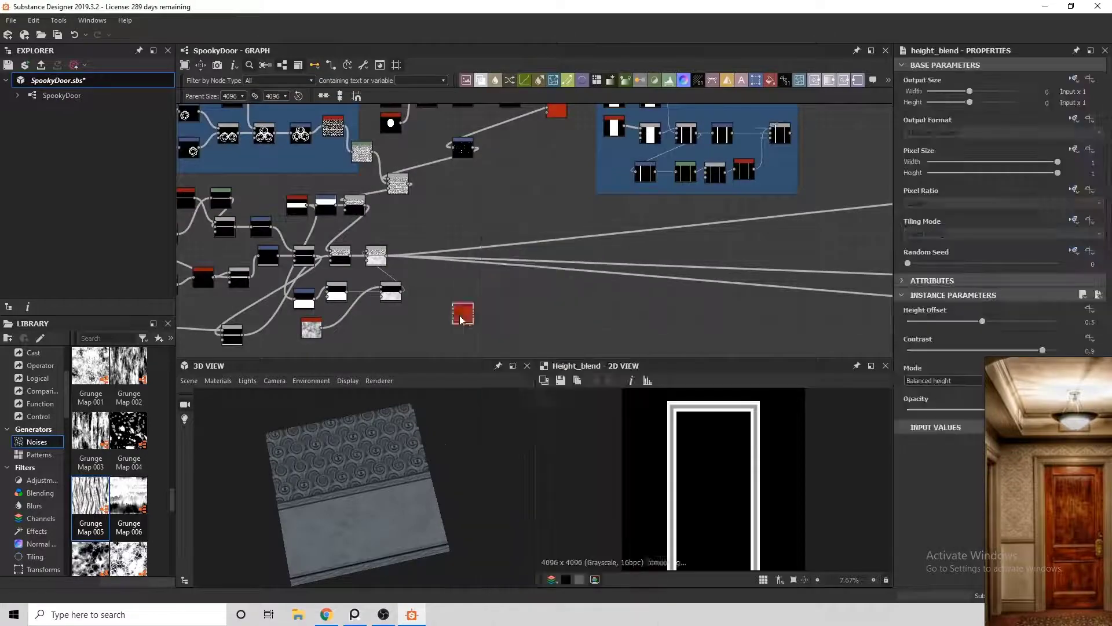
key(f)
scroll(539, 284, down, 10)
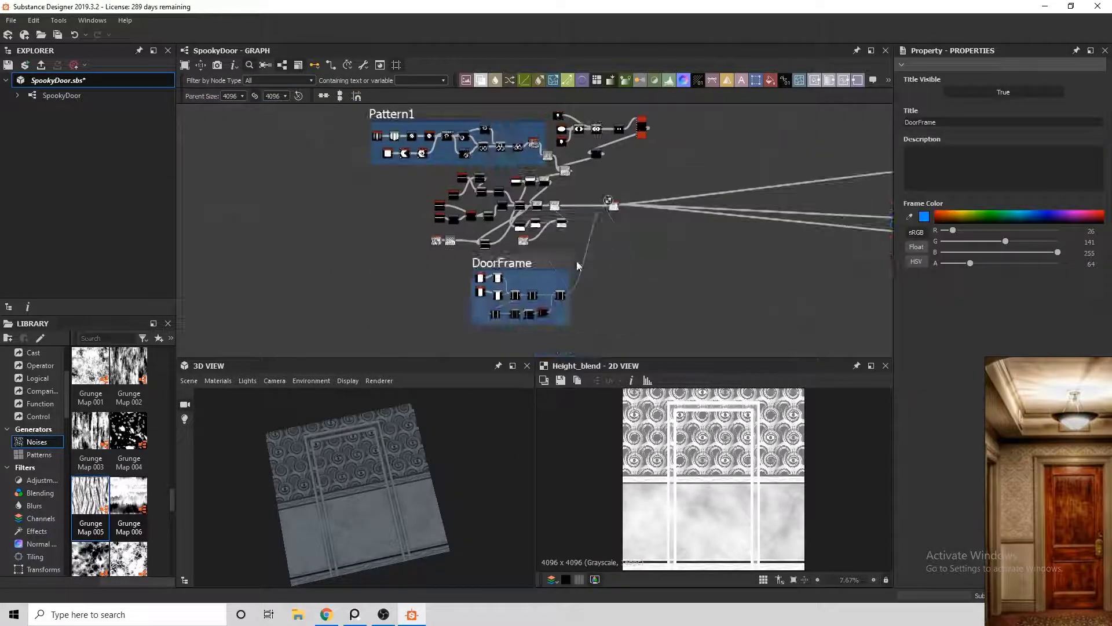
scroll(578, 198, up, 5)
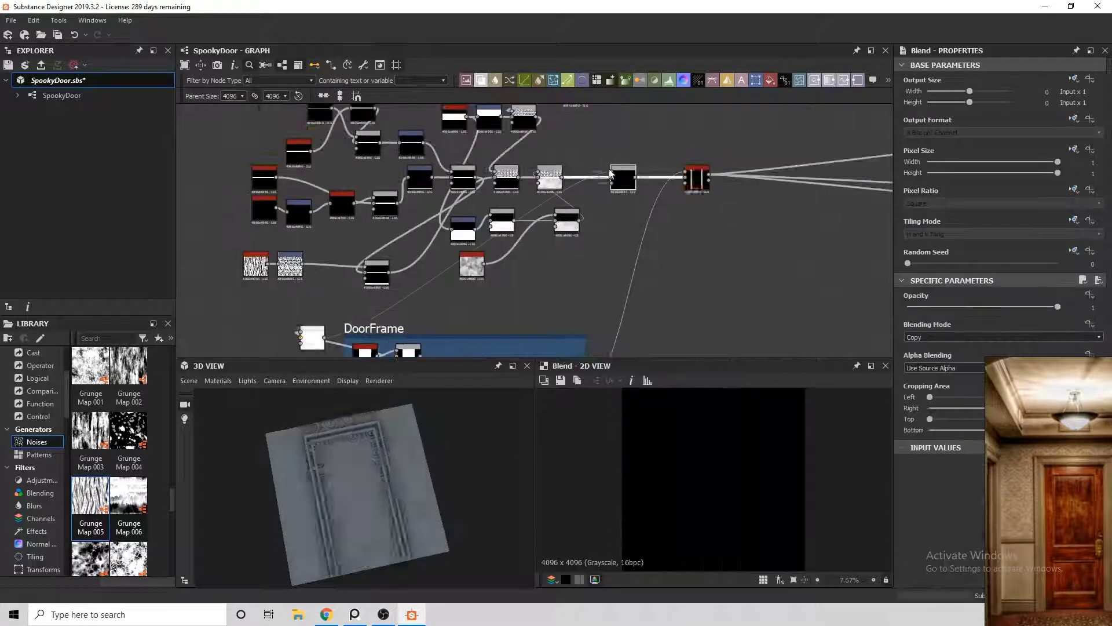
drag(945, 419, 950, 419)
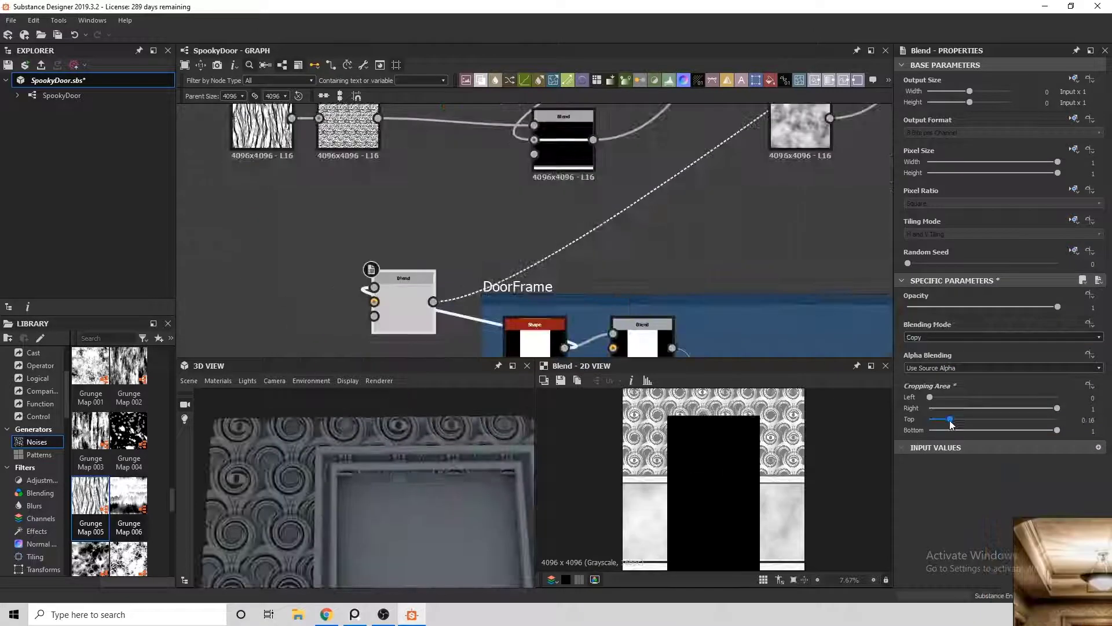
drag(405, 452, 493, 463)
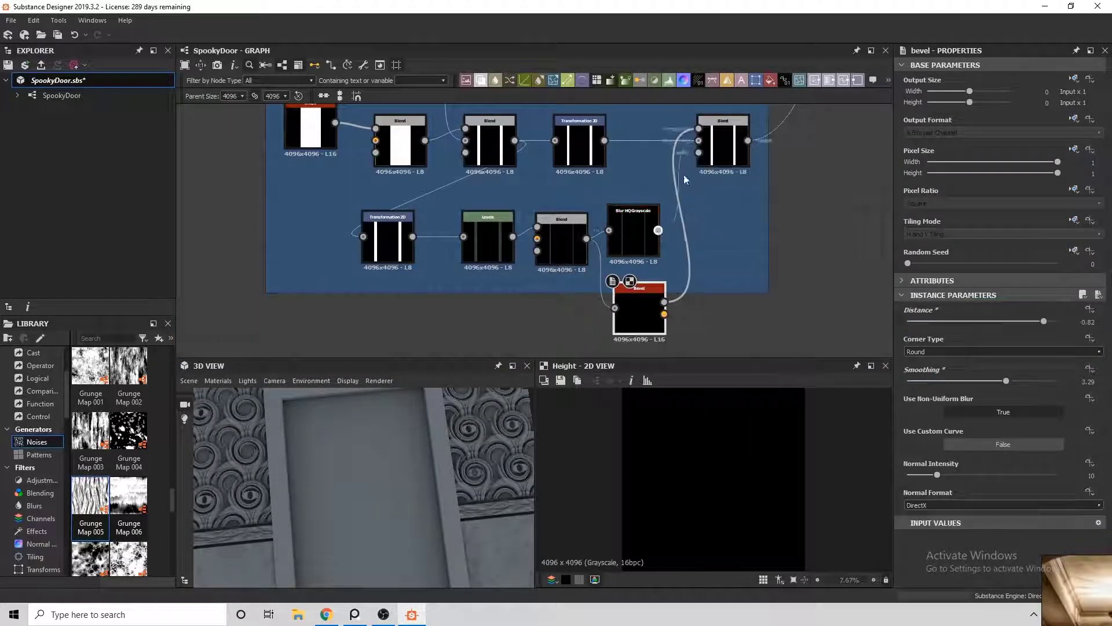
Step: Undo the Bevel and bring the DoorFrame group into view
key(ctrl+z)
scroll(706, 224, down, 2)
scroll(656, 307, up, 2)
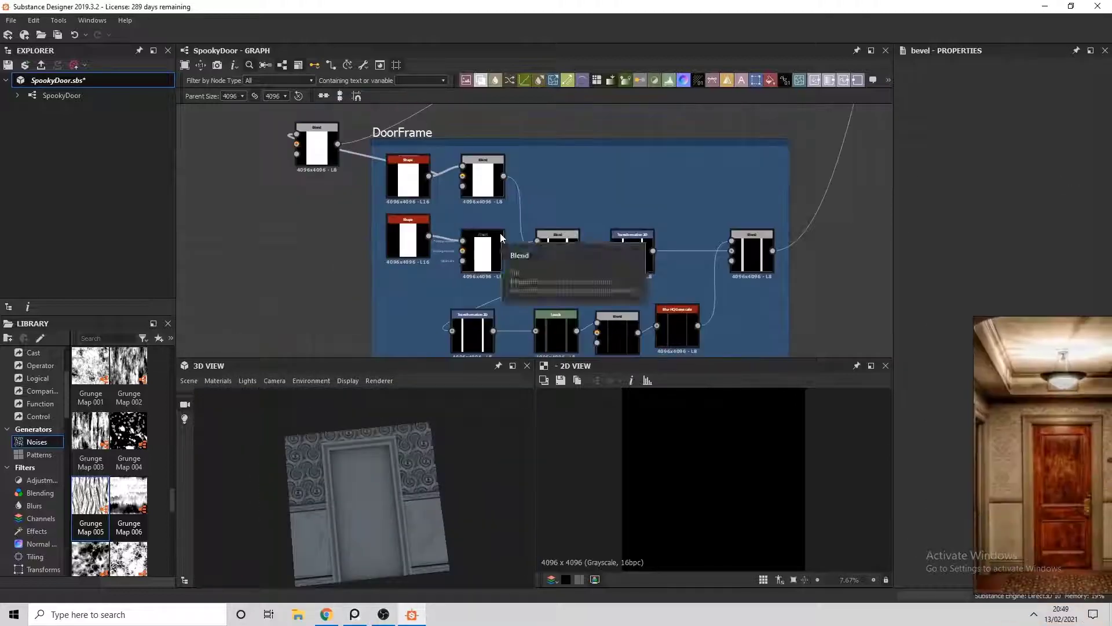
middle_drag(500, 232, 459, 295)
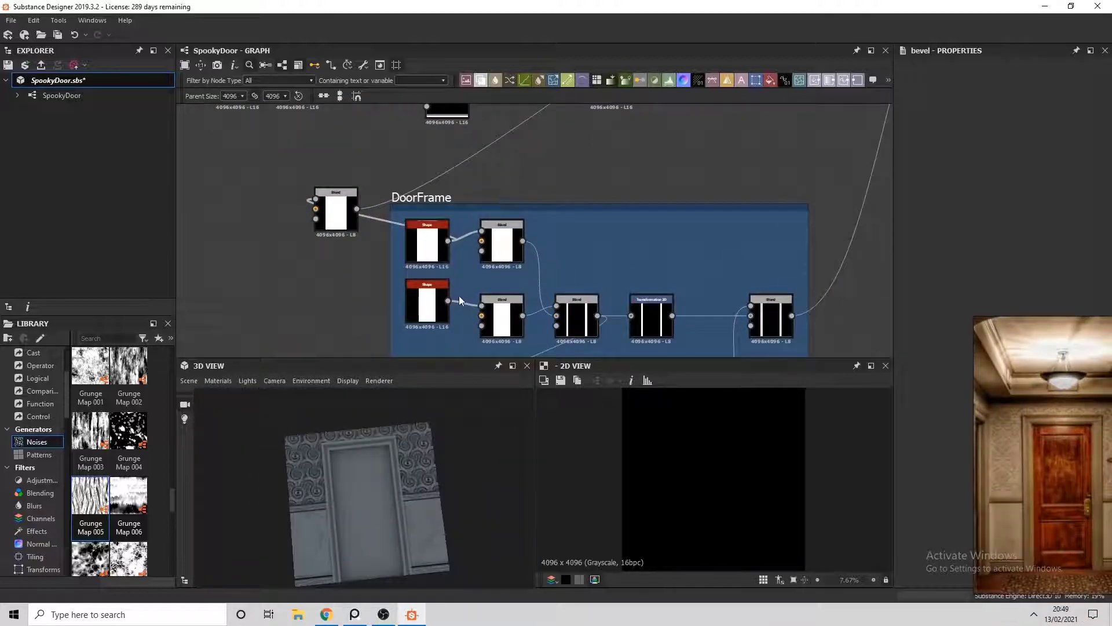
scroll(459, 296, up, 3)
scroll(509, 241, down, 4)
Step: Add a Blend fed by the top Shape and a Transformation 2D set to No Tiling
key(ctrl+d)
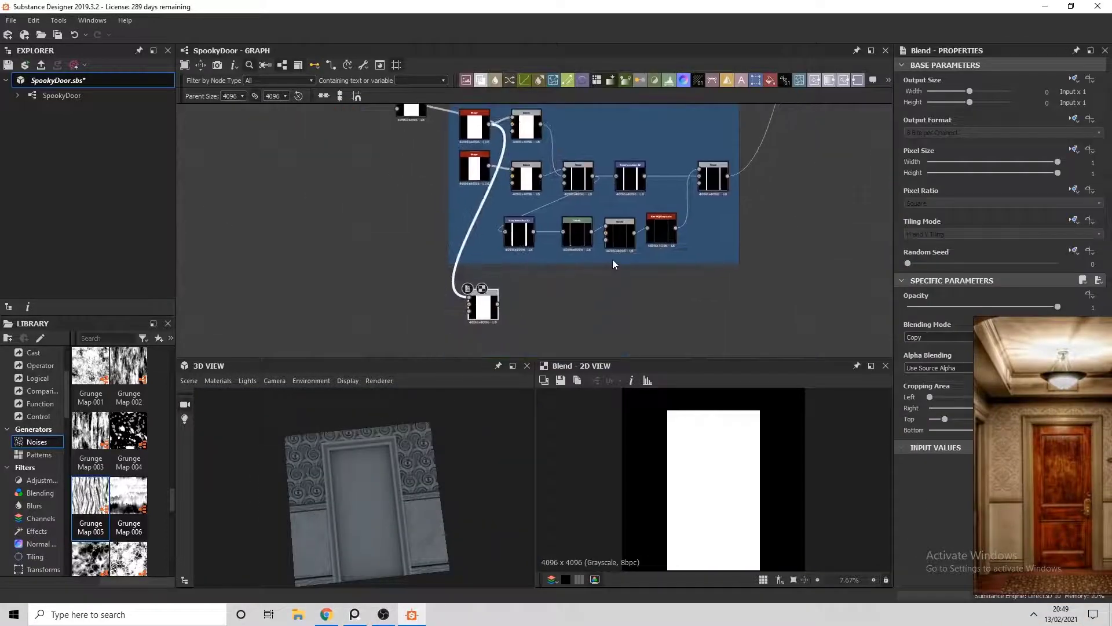
middle_drag(529, 309, 551, 259)
click(510, 80)
click(1004, 233)
click(939, 255)
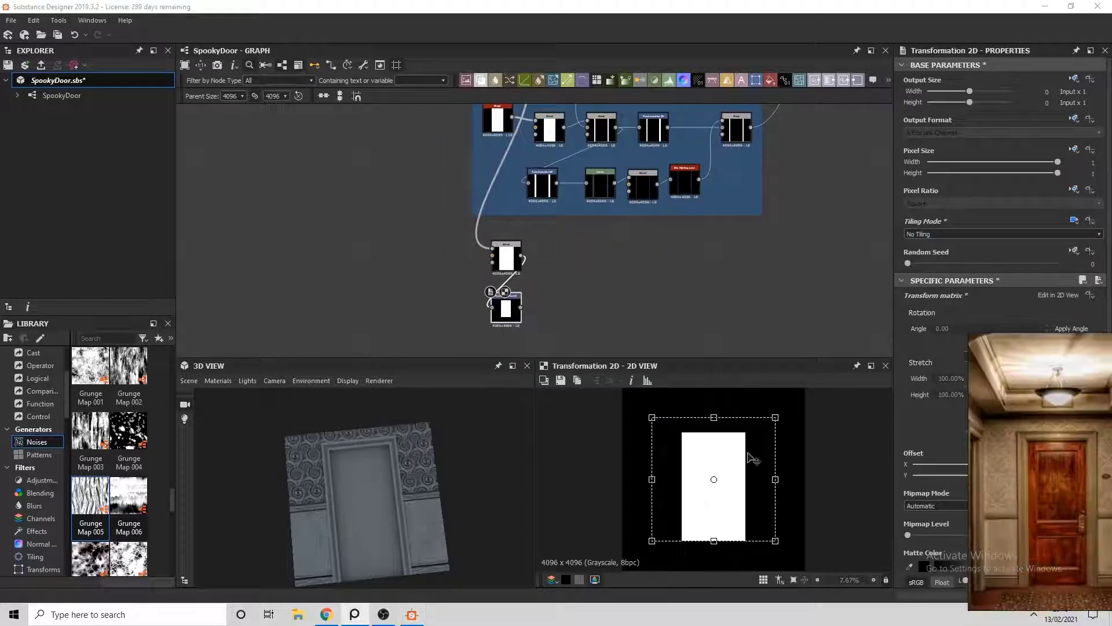
scroll(579, 260, up, 2)
drag(522, 257, 591, 248)
Step: Chain a Levels node after the transform into another Blend
click(658, 261)
click(626, 325)
drag(521, 308, 703, 200)
click(958, 337)
middle_drag(579, 272, 528, 199)
click(469, 249)
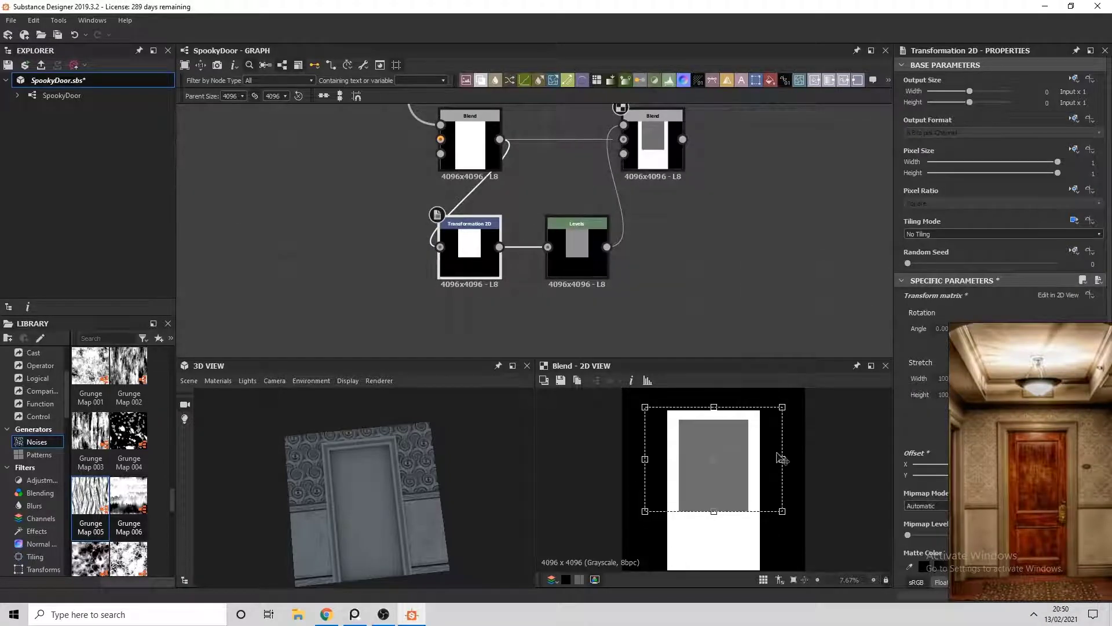
Step: Scale the inset door panel slightly wider in the 2D view
scroll(699, 236, down, 5)
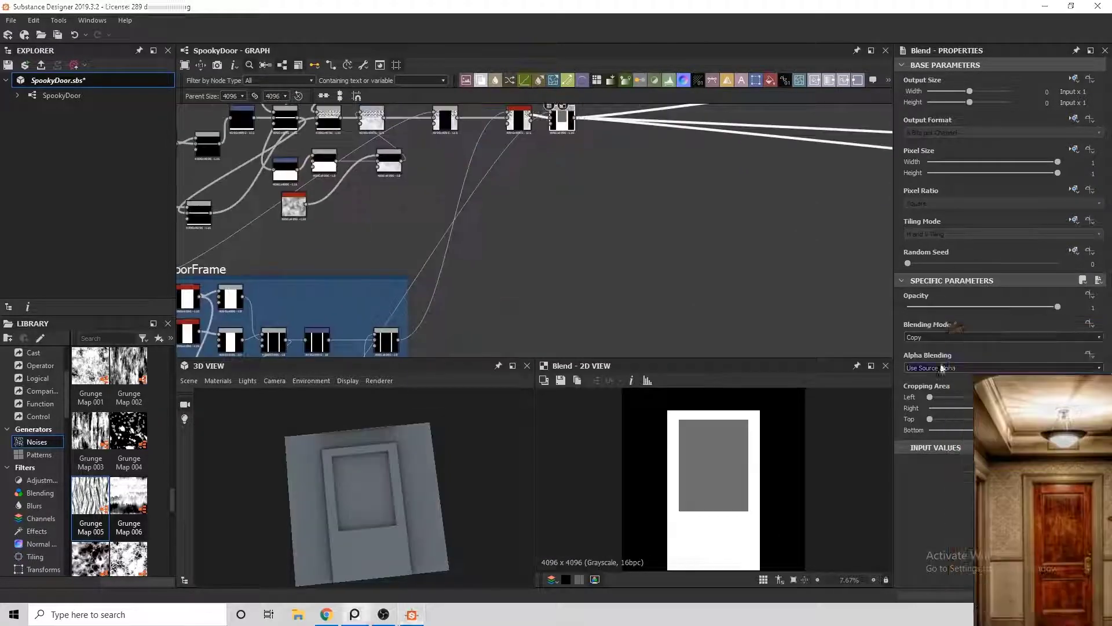
scroll(498, 243, down, 5)
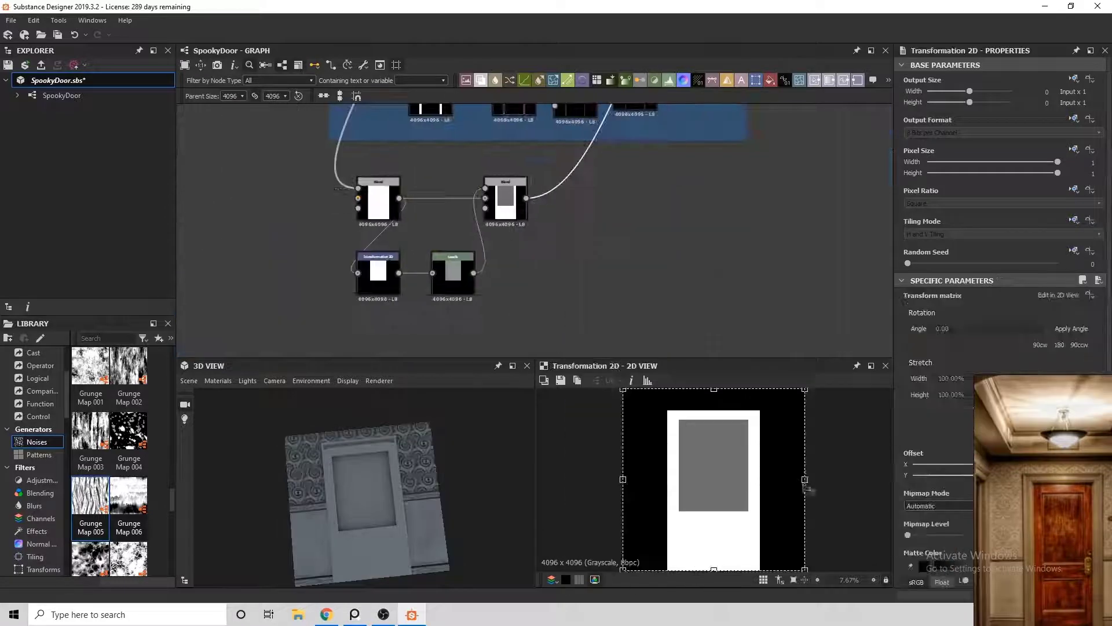
drag(786, 480, 789, 479)
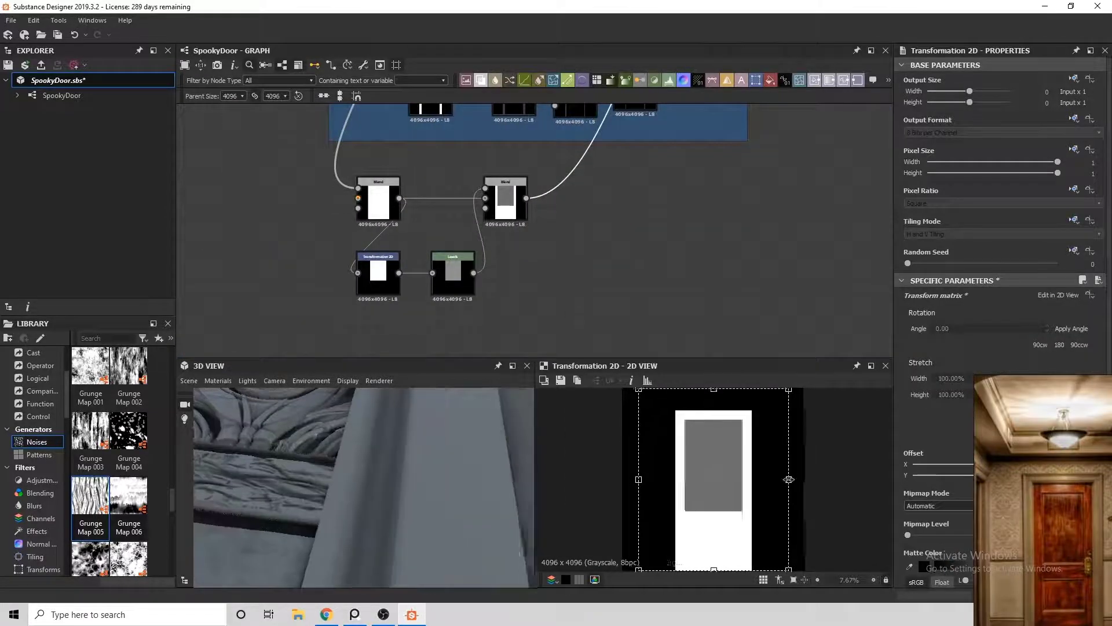
scroll(724, 435, up, 2)
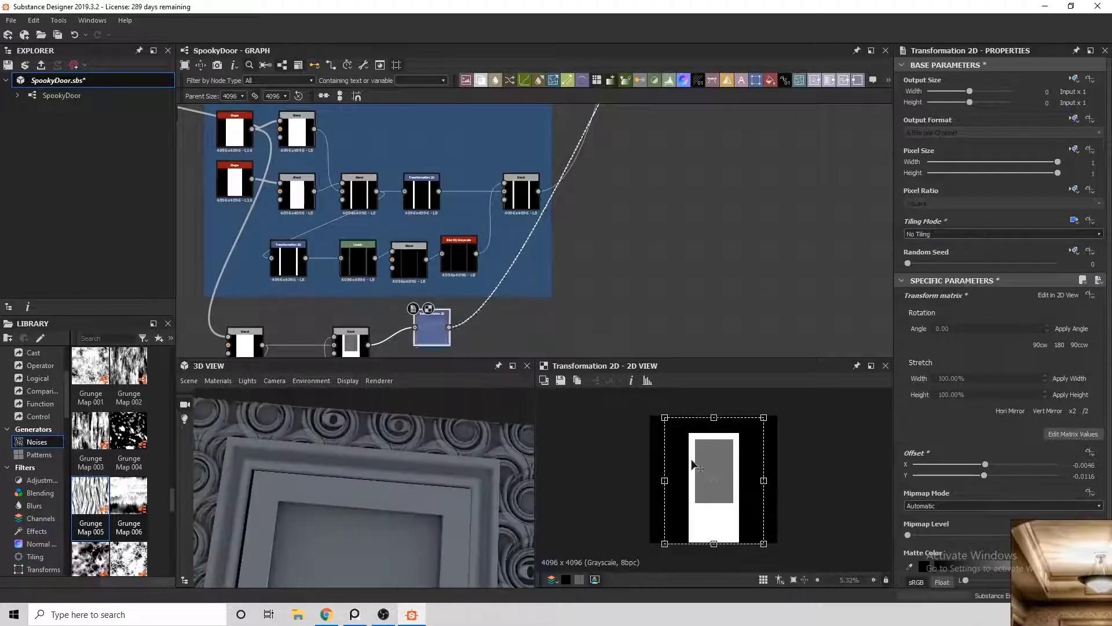
drag(391, 488, 406, 429)
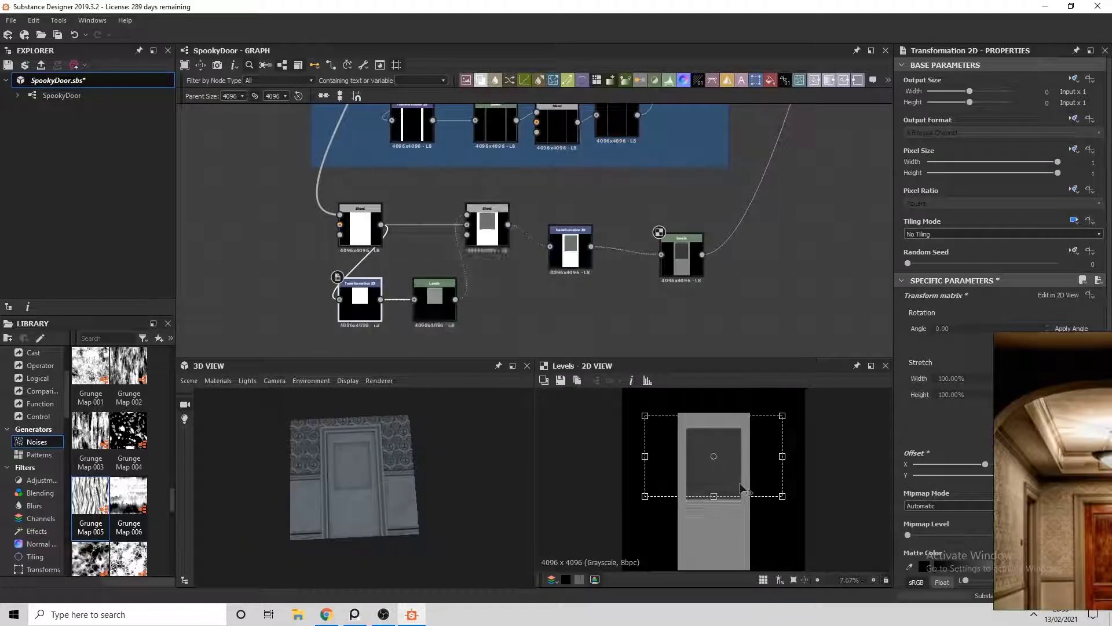
Step: Nudge the inset panel up and wire the lower transform chain into the Blend
drag(739, 482, 739, 477)
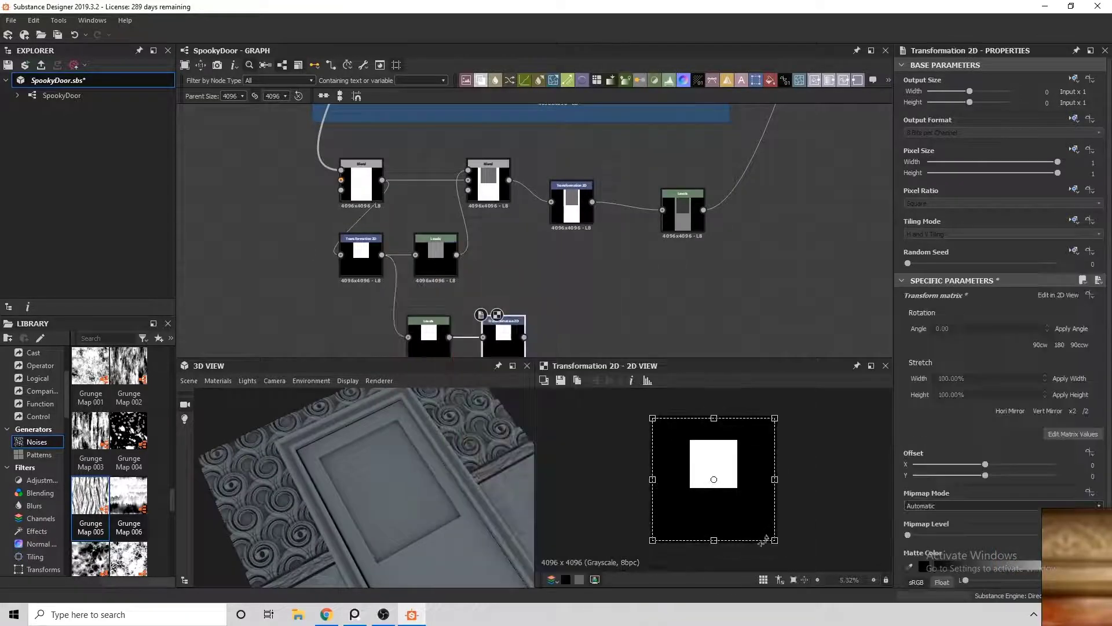
drag(443, 300, 592, 219)
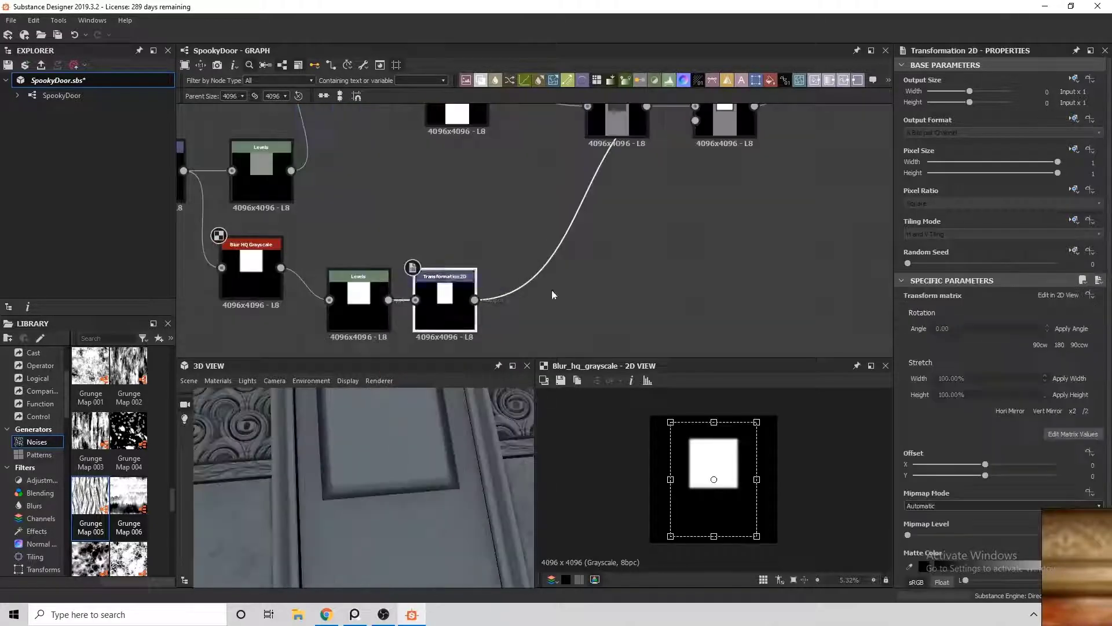
scroll(769, 484, down, 1)
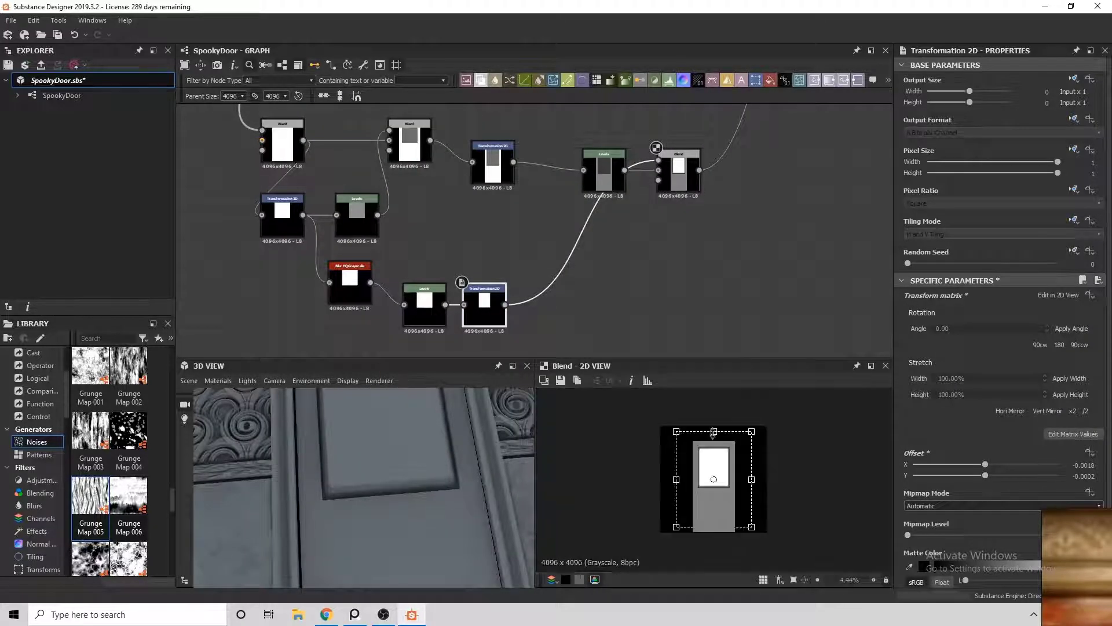
click(724, 451)
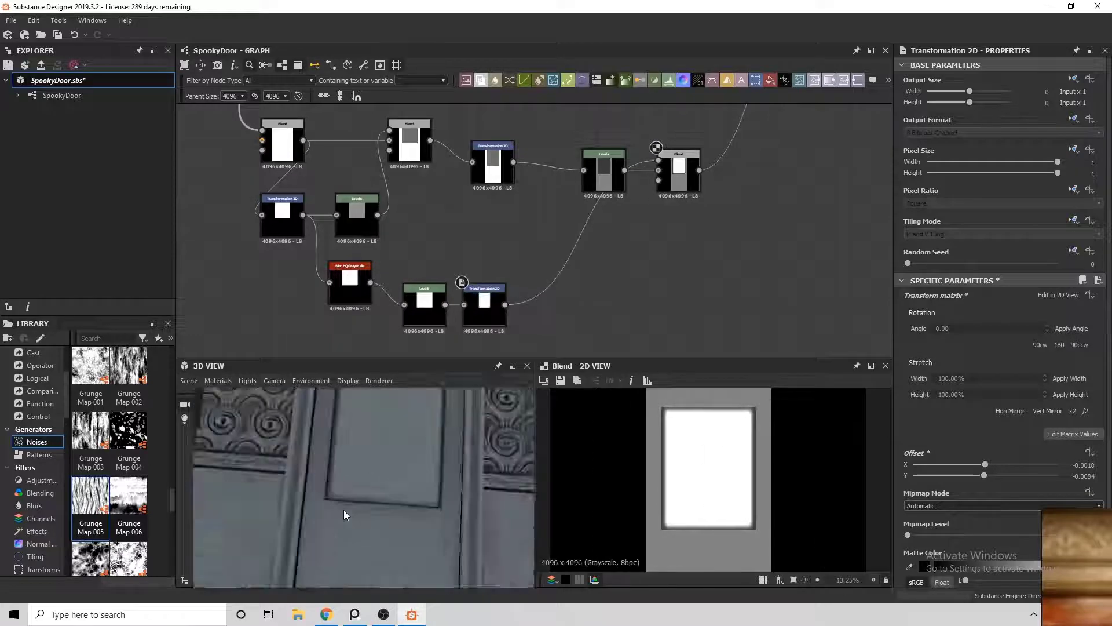
click(424, 301)
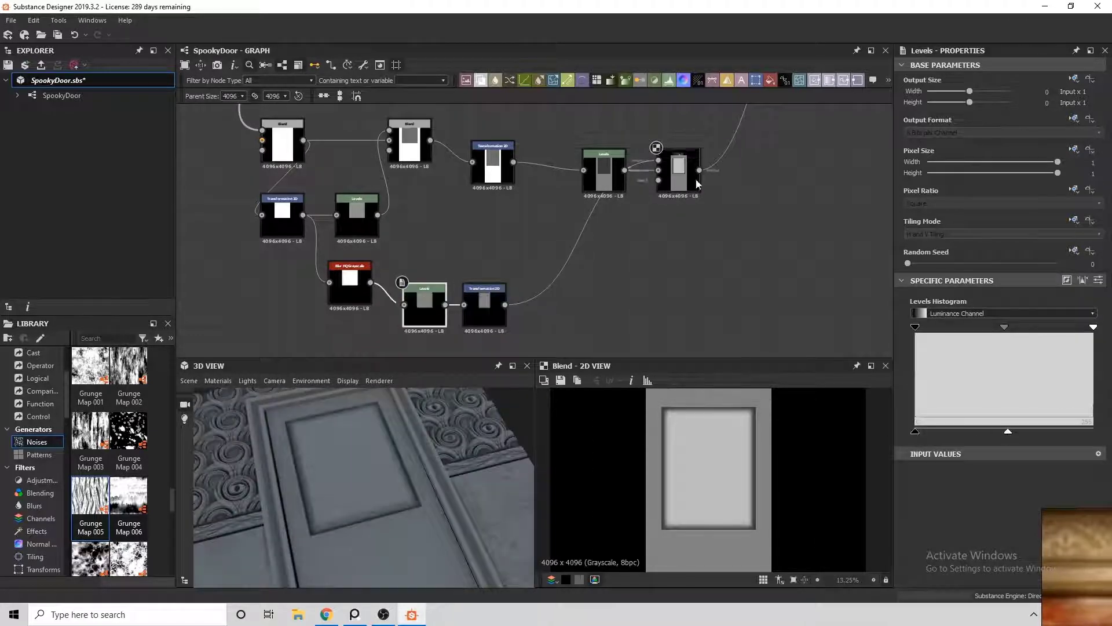
Step: Check the Subtract blend and Blur HQ Grayscale, then save as SpookyDoorwdoor.sbs
click(679, 169)
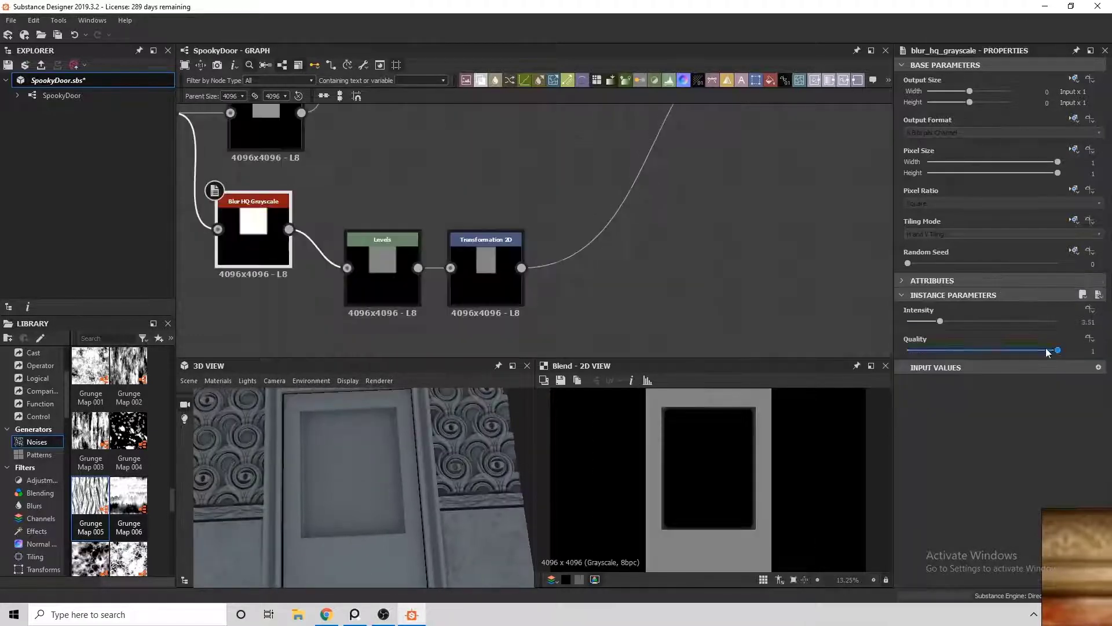
click(915, 322)
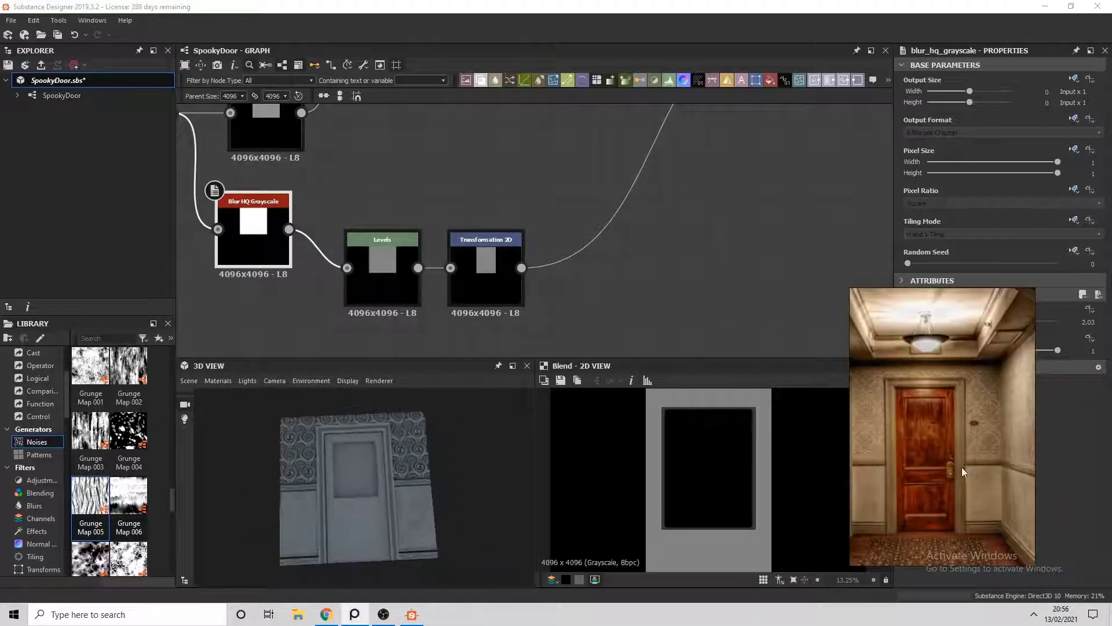
click(9, 65)
key(Return)
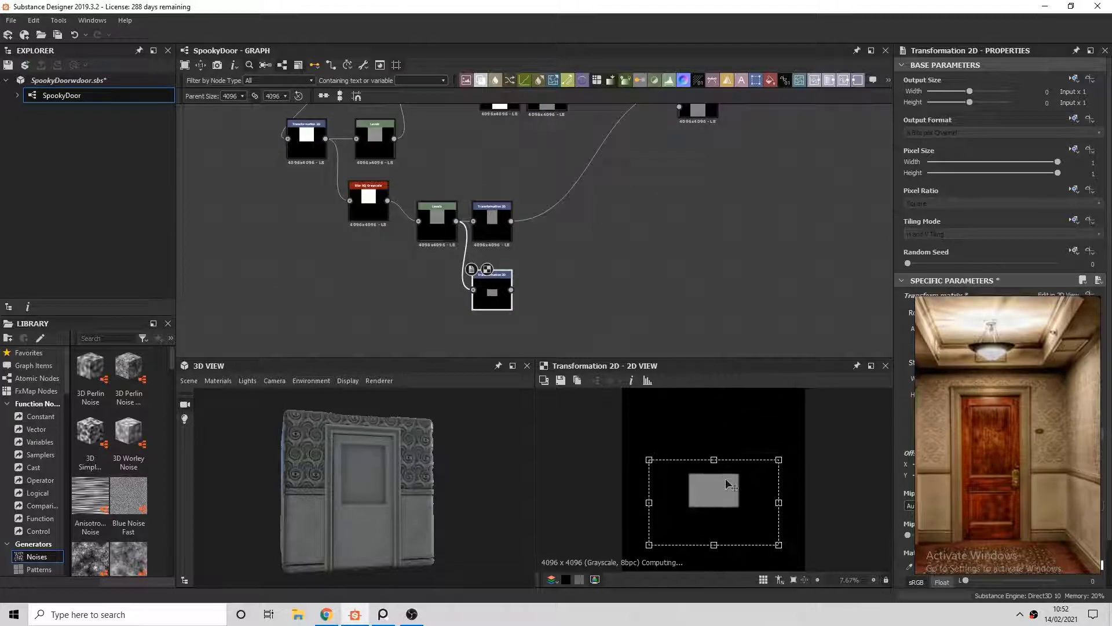
Step: Position and enlarge the lower panel's Transformation 2D and add a Blur HQ Grayscale to its chain
scroll(651, 226, down, 3)
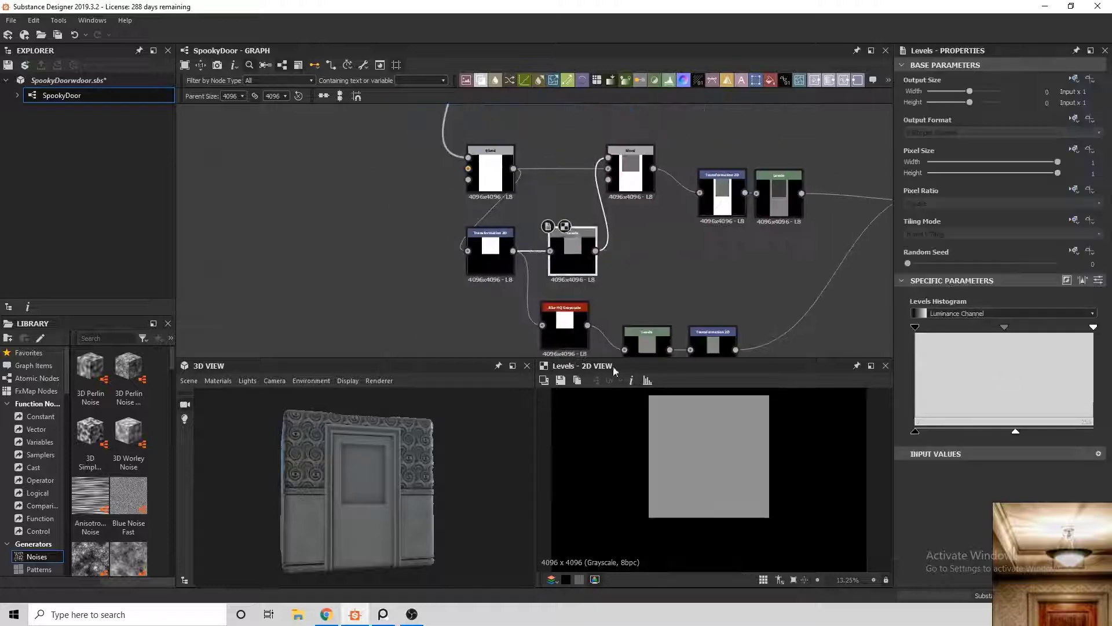
middle_drag(626, 237, 649, 187)
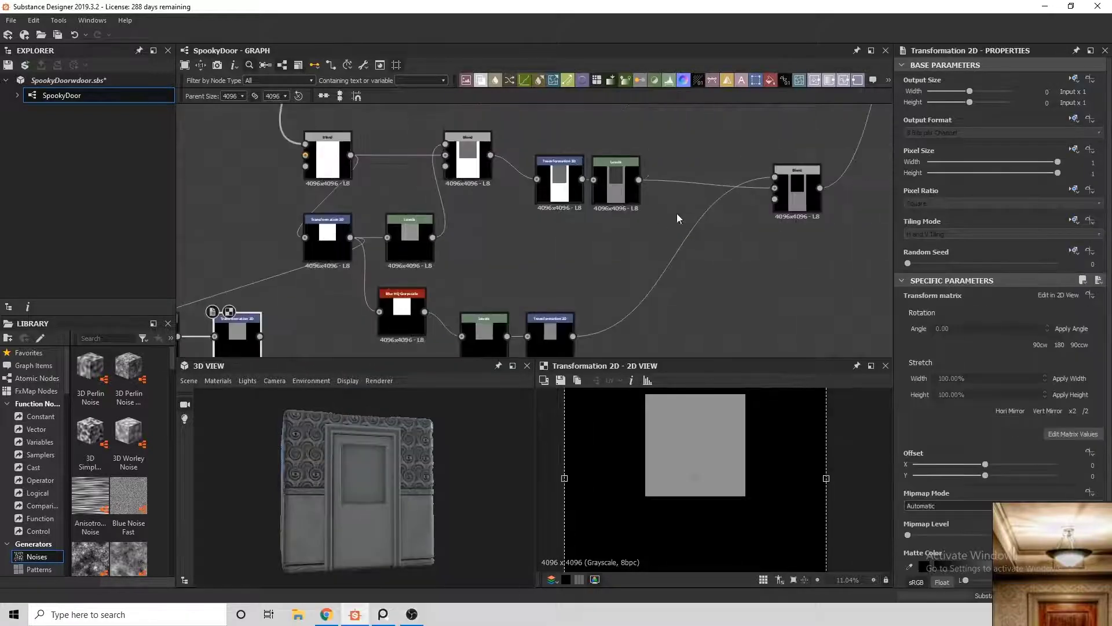
click(658, 186)
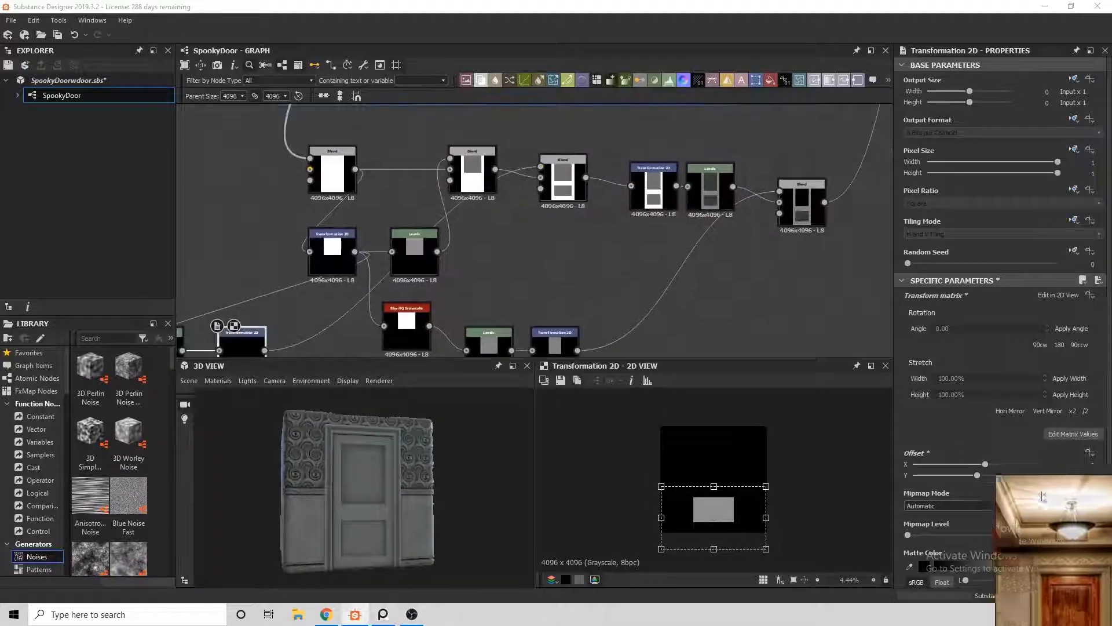
drag(714, 487, 713, 482)
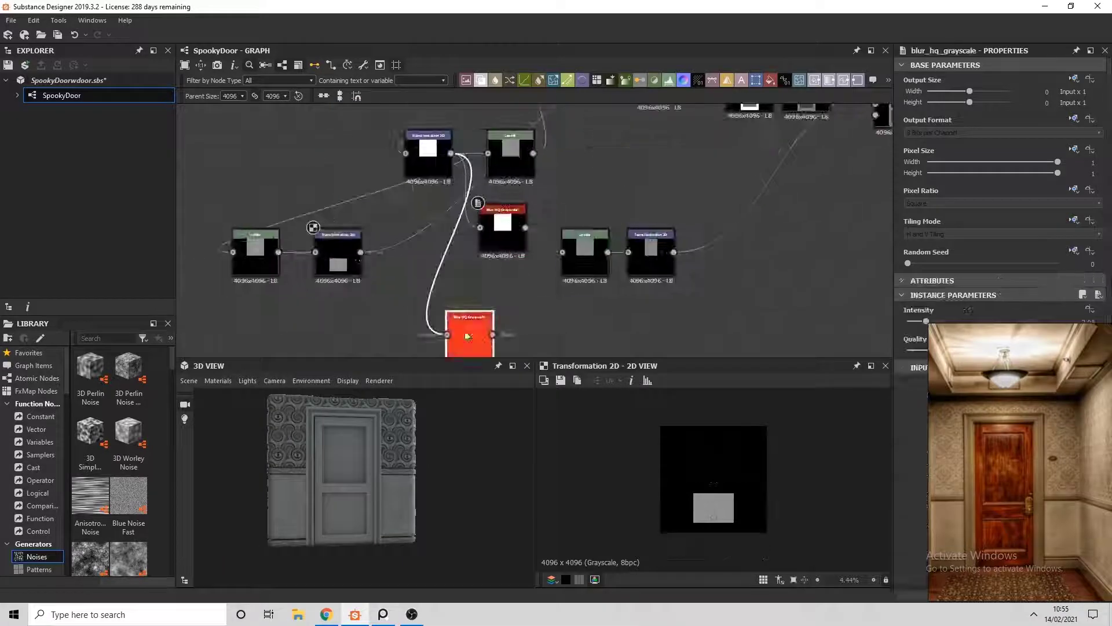
middle_drag(548, 324, 462, 304)
scroll(461, 304, down, 2)
click(498, 271)
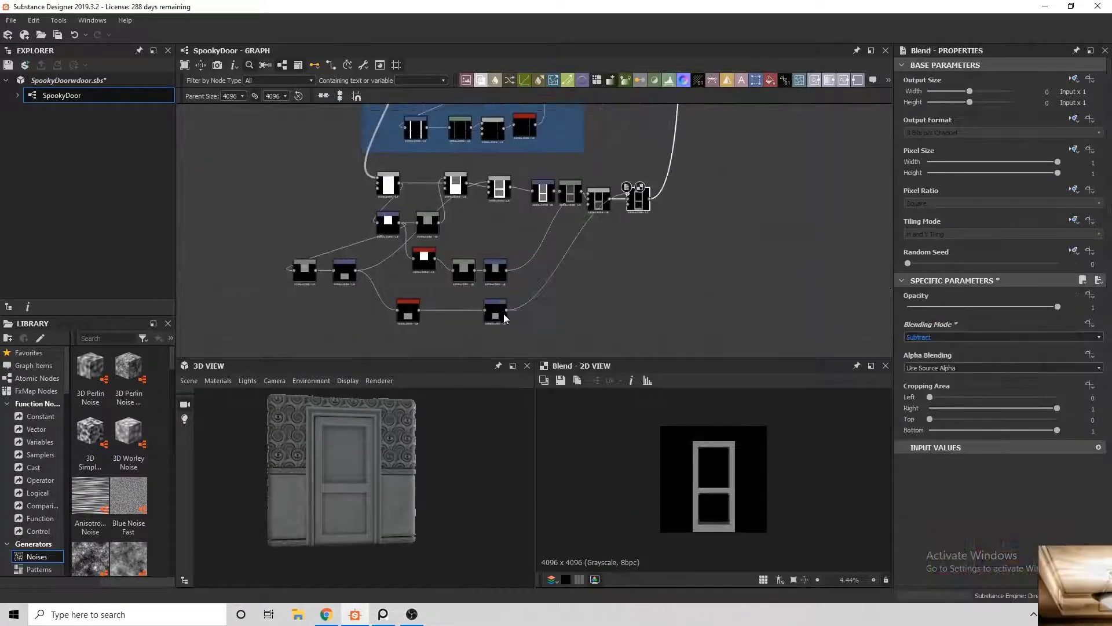
Step: Check the lower panel transform's output, then wrap the door-building nodes in a new frame
click(496, 311)
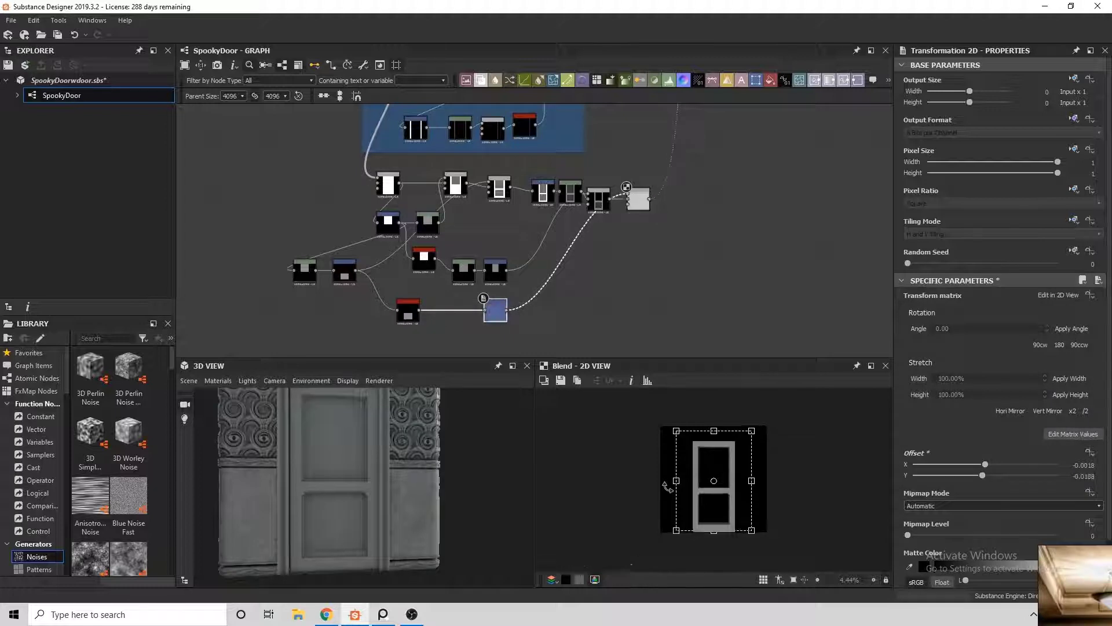
scroll(726, 482, up, 5)
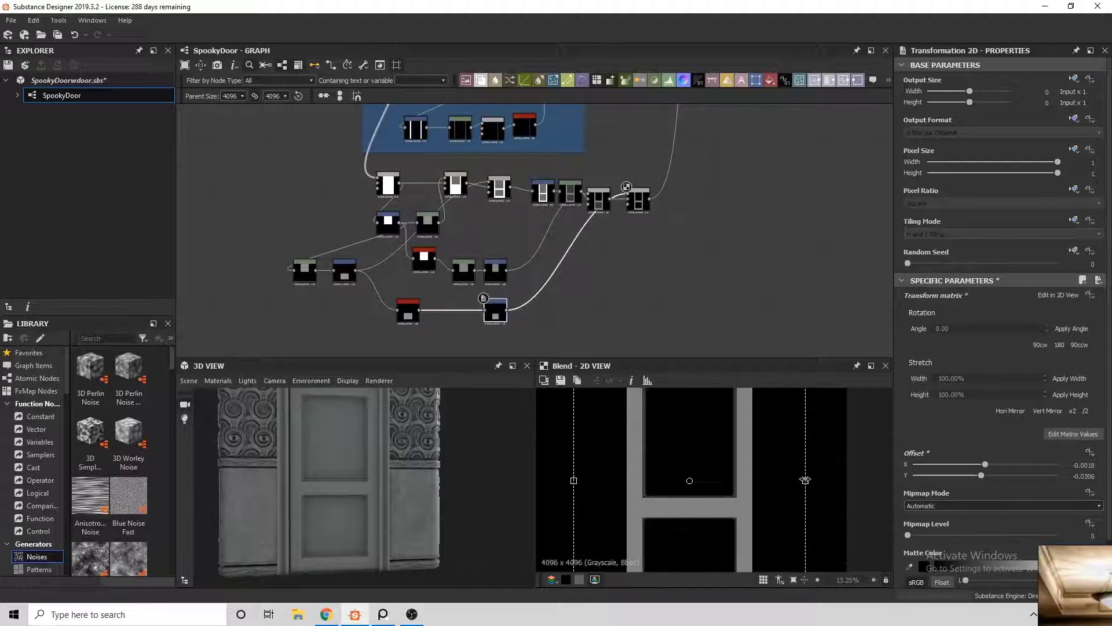
scroll(718, 523, up, 1)
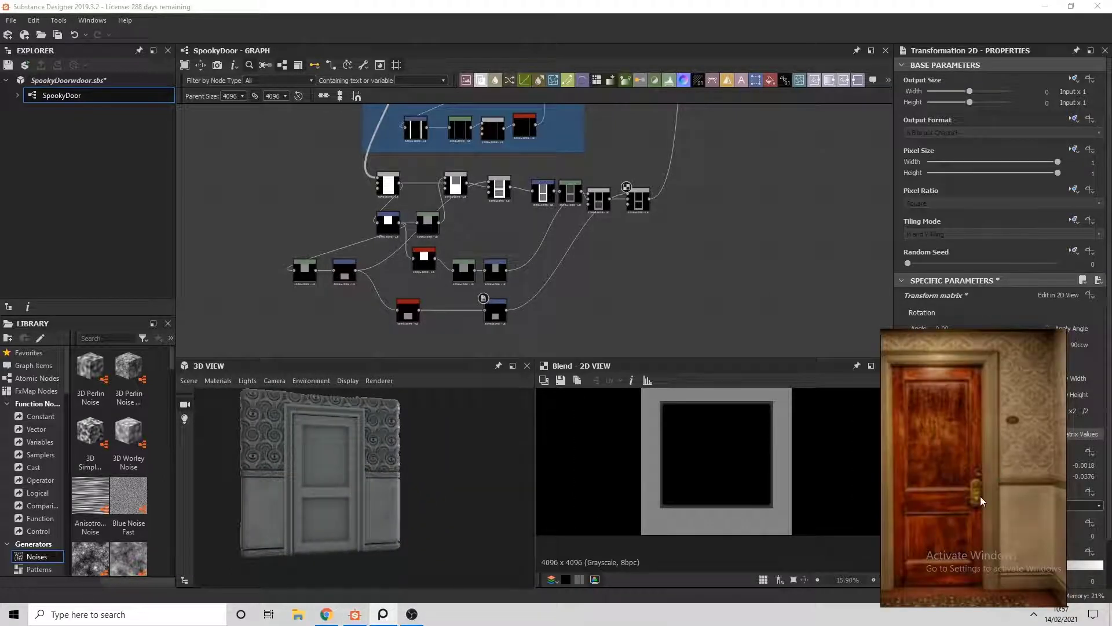
scroll(603, 286, down, 3)
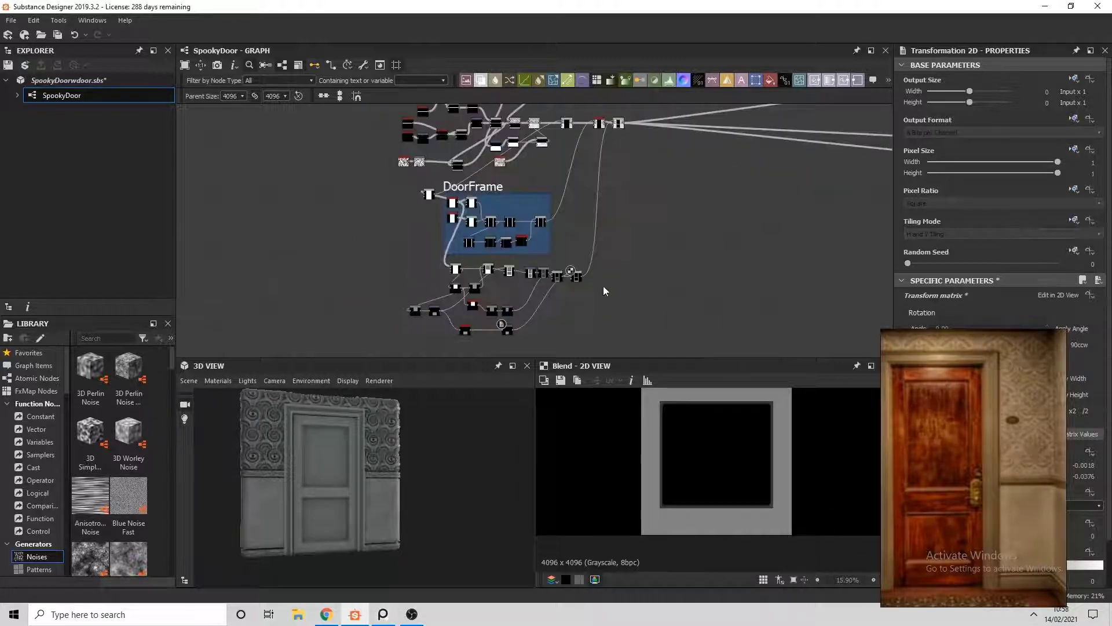
right_click(619, 297)
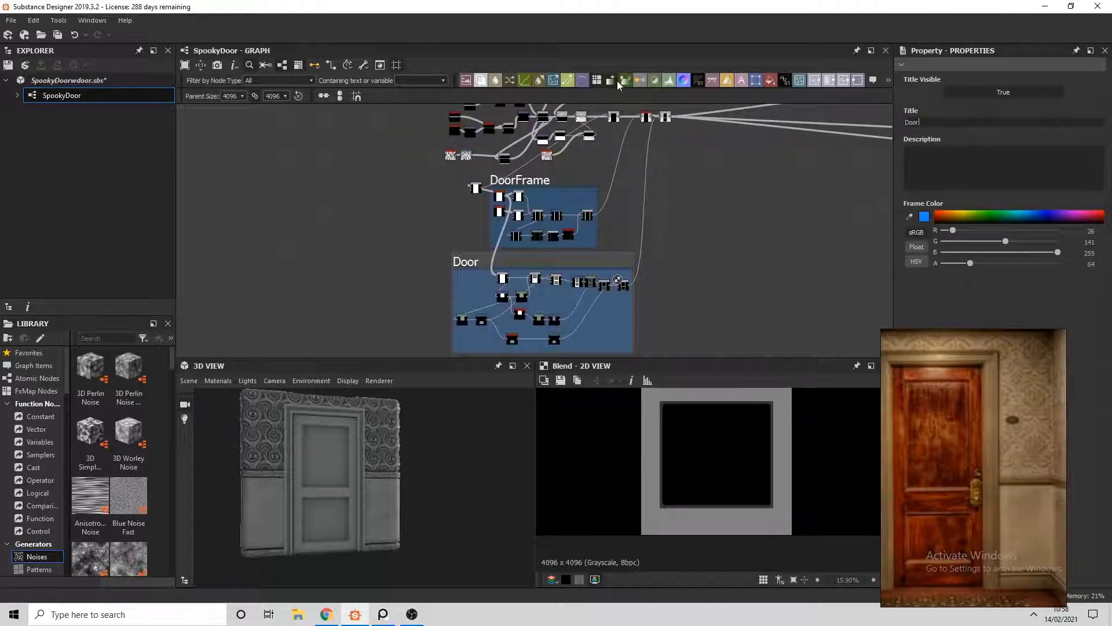
scroll(536, 232, down, 2)
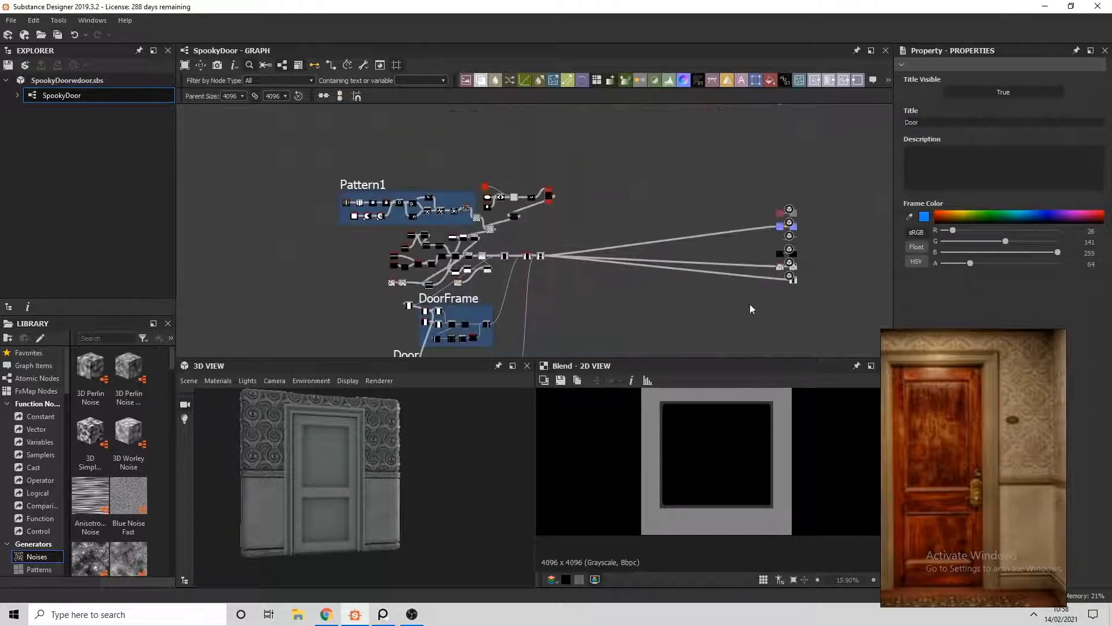
scroll(536, 281, up, 3)
Step: Add a Shape disc and a Text node reading '22', then subtract the text from the disc
scroll(393, 231, up, 1)
key(space)
text(shape)
key(Return)
scroll(501, 283, up, 2)
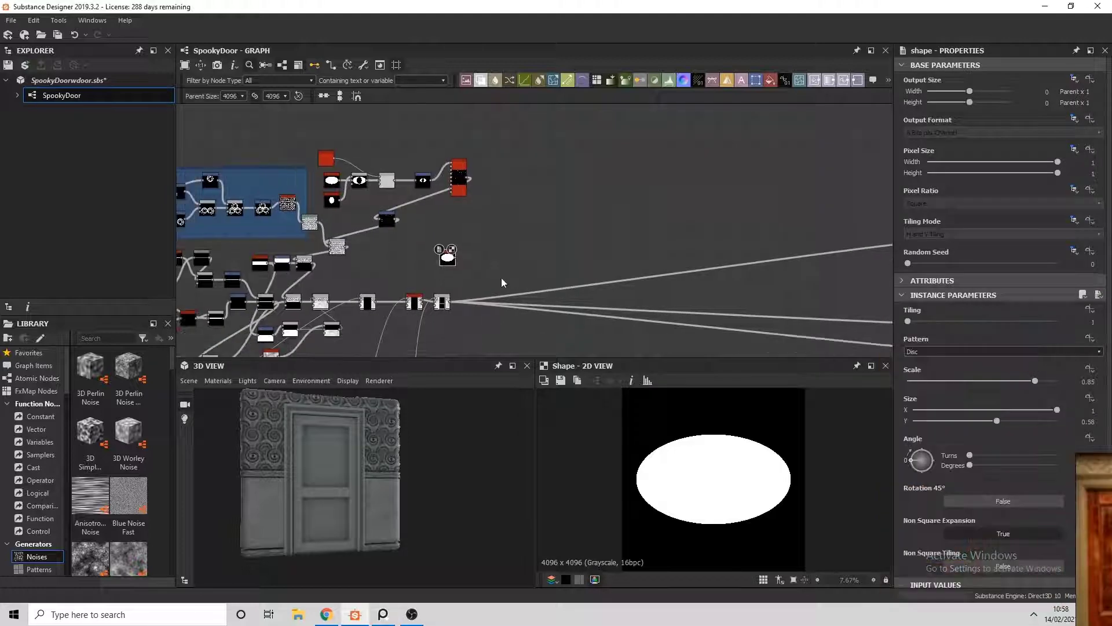
key(space)
text(text)
key(Return)
text(22)
scroll(473, 252, up, 2)
drag(504, 223, 378, 223)
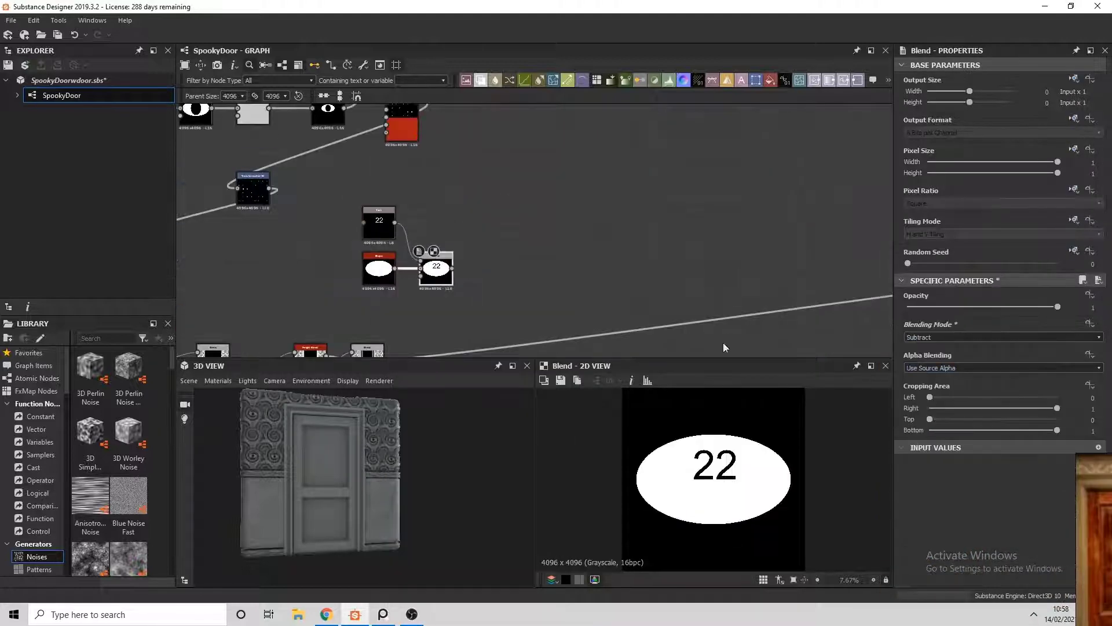
Step: Insert a Transformation 2D after the plate blend and shrink the 22 plate within the image
key(space)
text(transform)
key(Return)
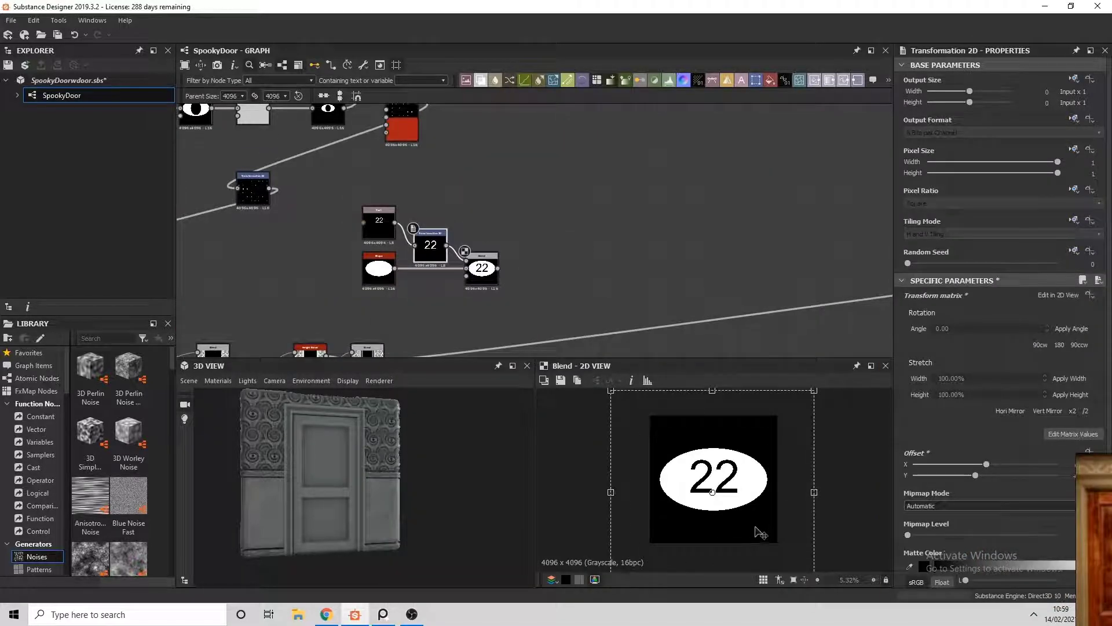
middle_drag(522, 252, 553, 184)
click(522, 211)
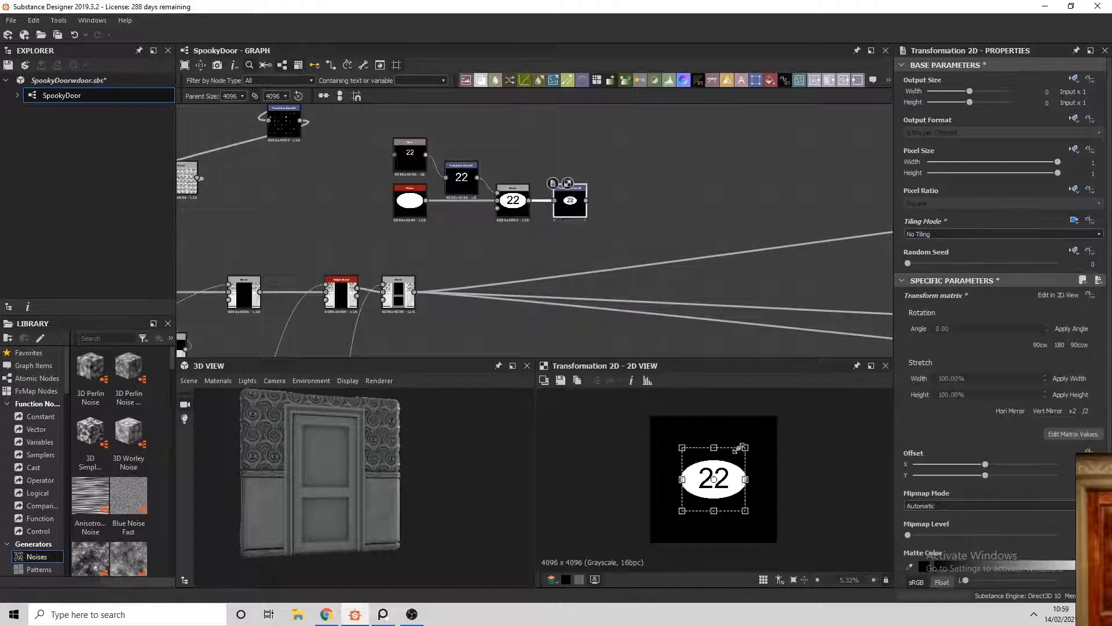
drag(737, 449, 731, 458)
scroll(731, 489, up, 4)
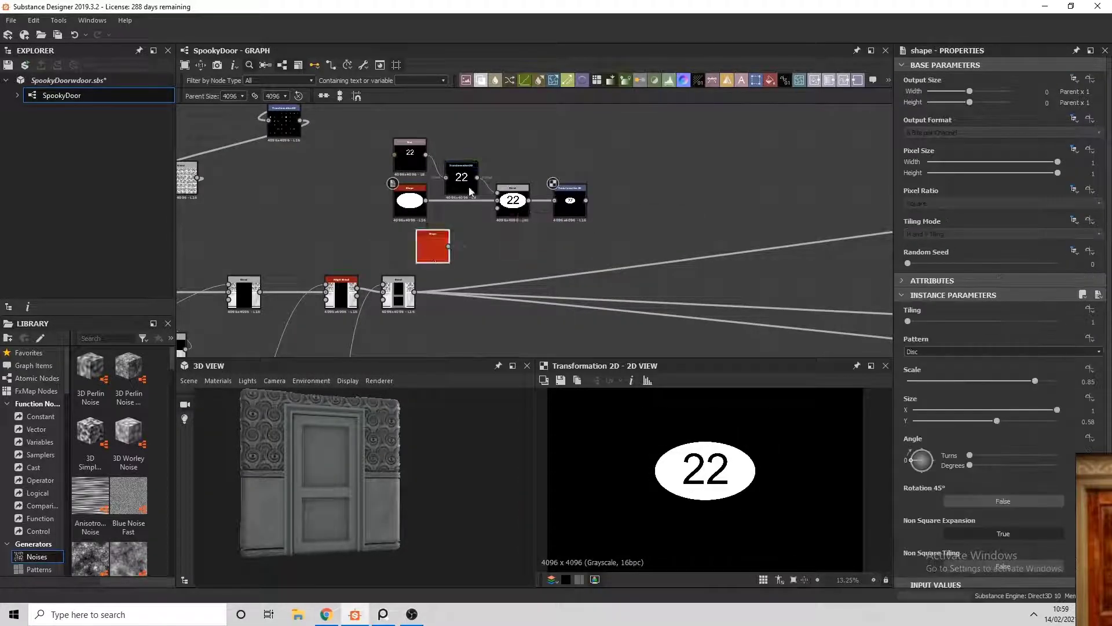
Step: Add a transformed copy of the disc, soften it with a blur of about 4.92, and preview the plate
key(space)
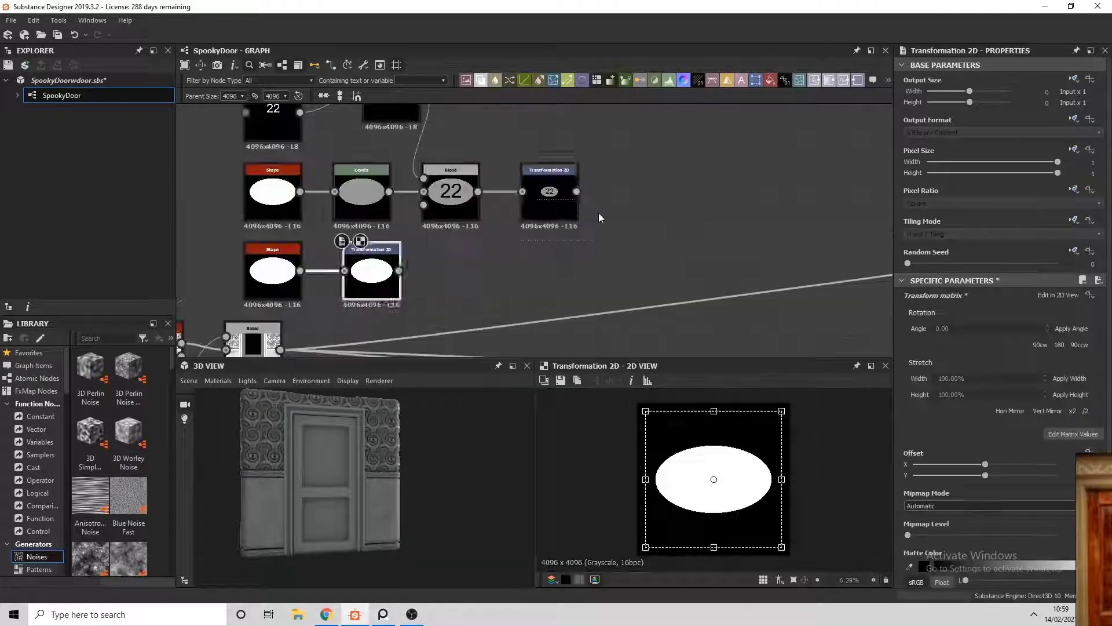
click(470, 186)
click(672, 179)
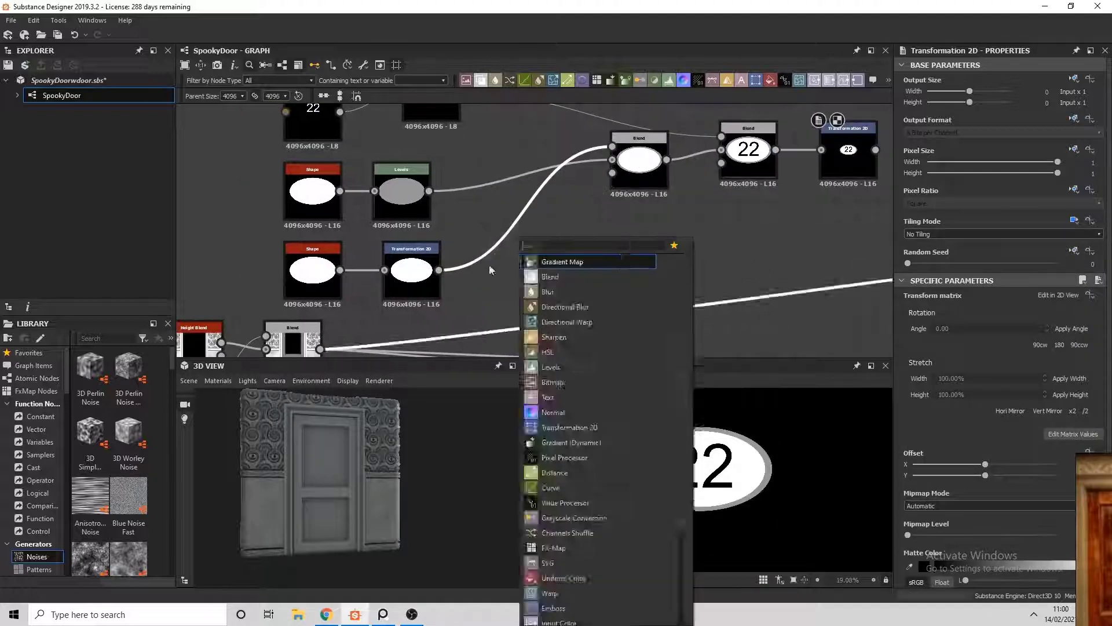
click(573, 256)
drag(985, 321, 956, 322)
scroll(676, 184, down, 5)
middle_drag(676, 184, 663, 263)
scroll(663, 263, up, 2)
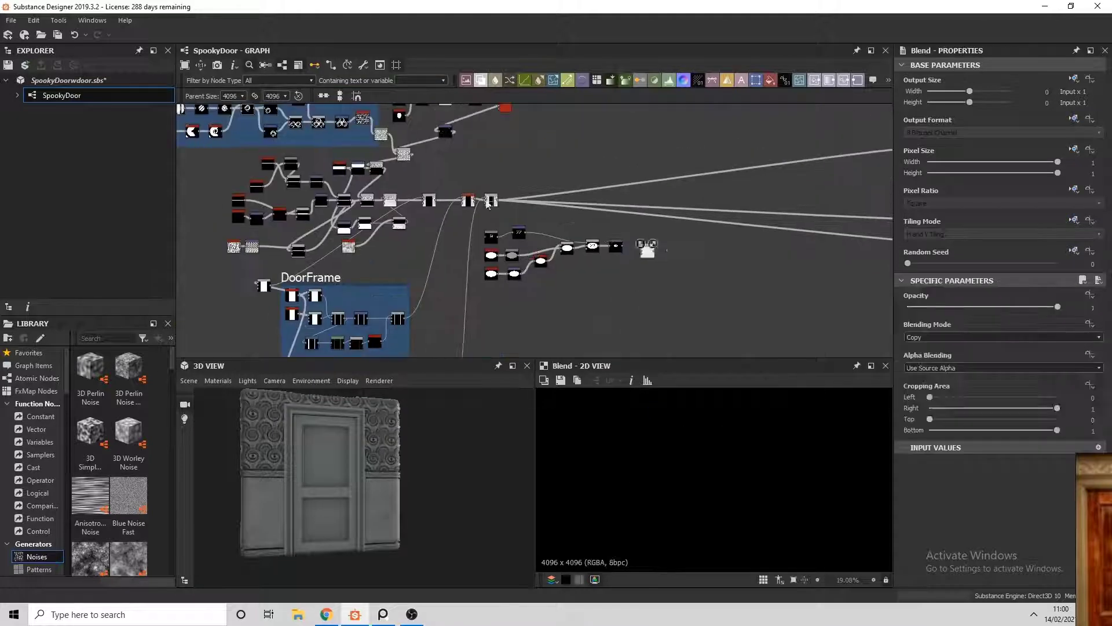
scroll(637, 232, up, 3)
double_click(567, 238)
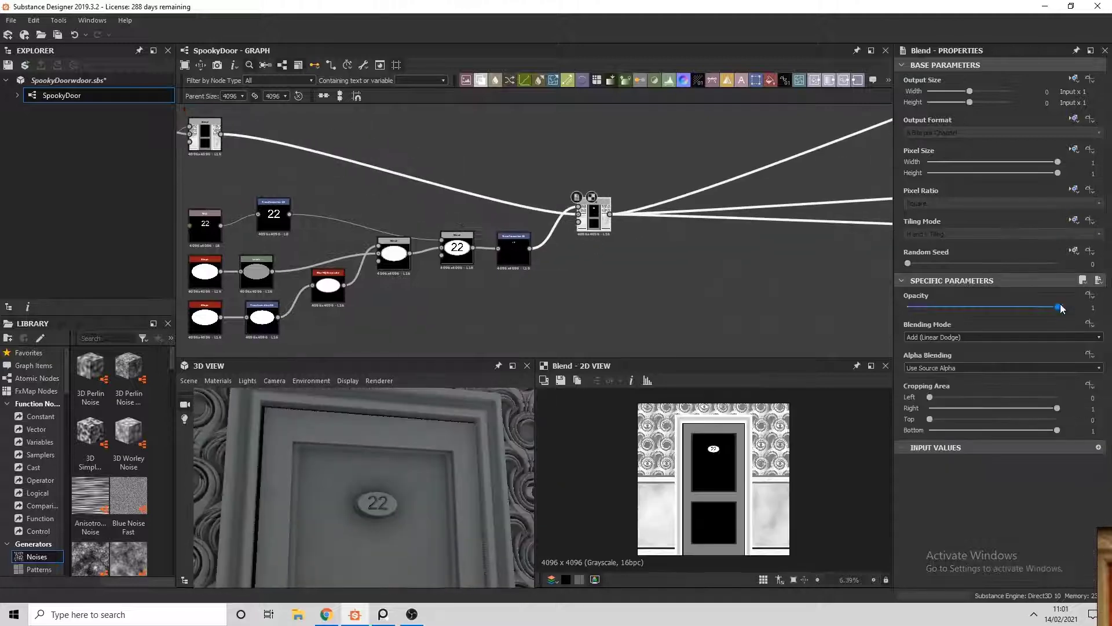
Step: Zoom out the 3D view of the door
scroll(378, 471, down, 5)
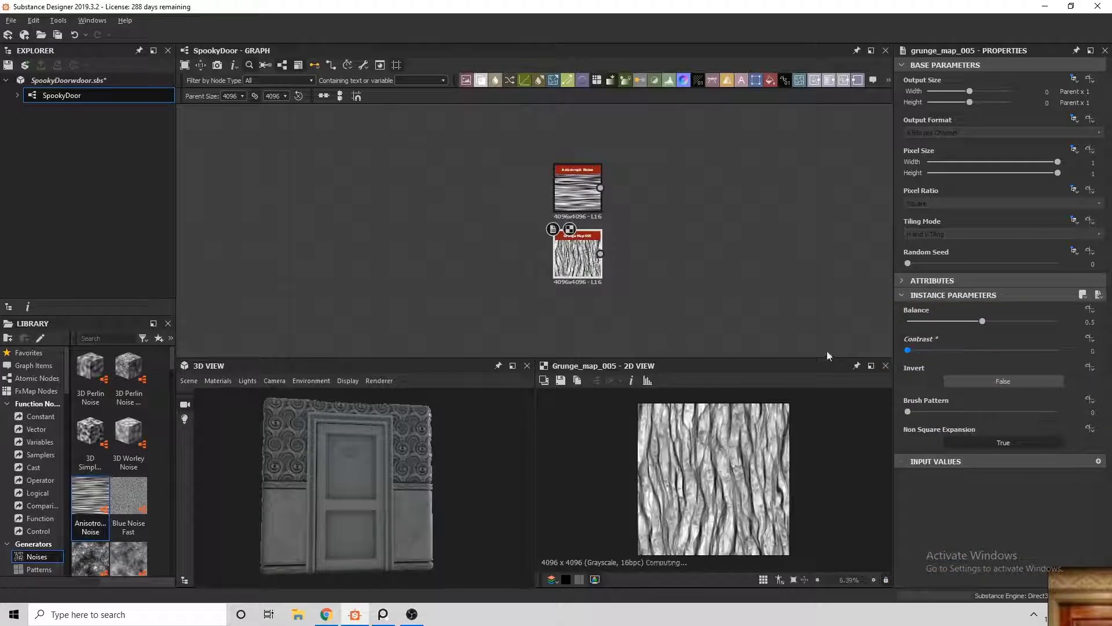
Step: Adjust Grunge Map 005's balance and transform it with a Transformation 2D
drag(981, 320, 956, 320)
drag(600, 254, 579, 237)
click(614, 261)
click(1086, 411)
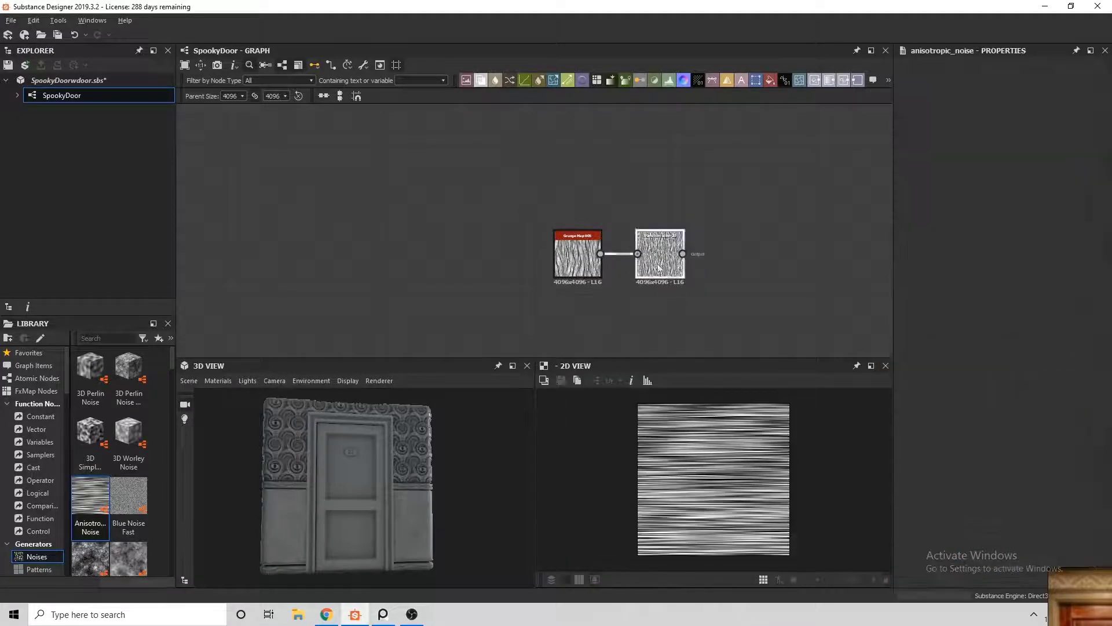
scroll(167, 400, down, 5)
Step: Blend Grunge Map 002 in using Add (Linear Dodge) at slightly reduced opacity
drag(164, 421, 661, 191)
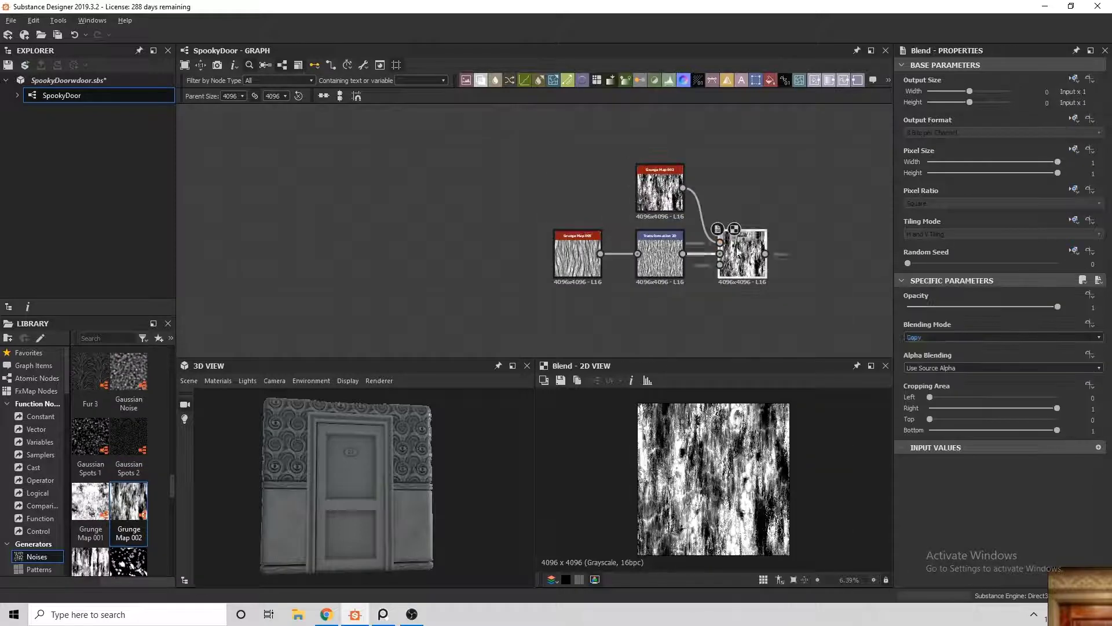
drag(1057, 306, 940, 307)
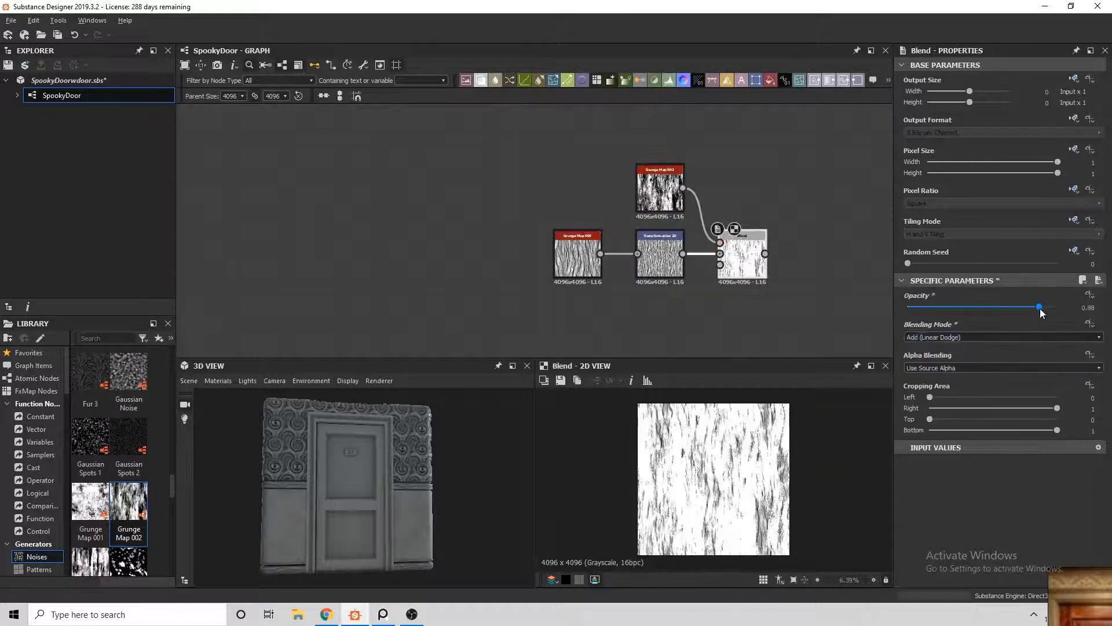
click(1002, 337)
click(927, 365)
scroll(173, 494, down, 1)
Step: Discard a trial Grunge Map 011, then bring Anisotropic Noise in through a new Blend node
drag(173, 493, 172, 517)
drag(90, 493, 720, 264)
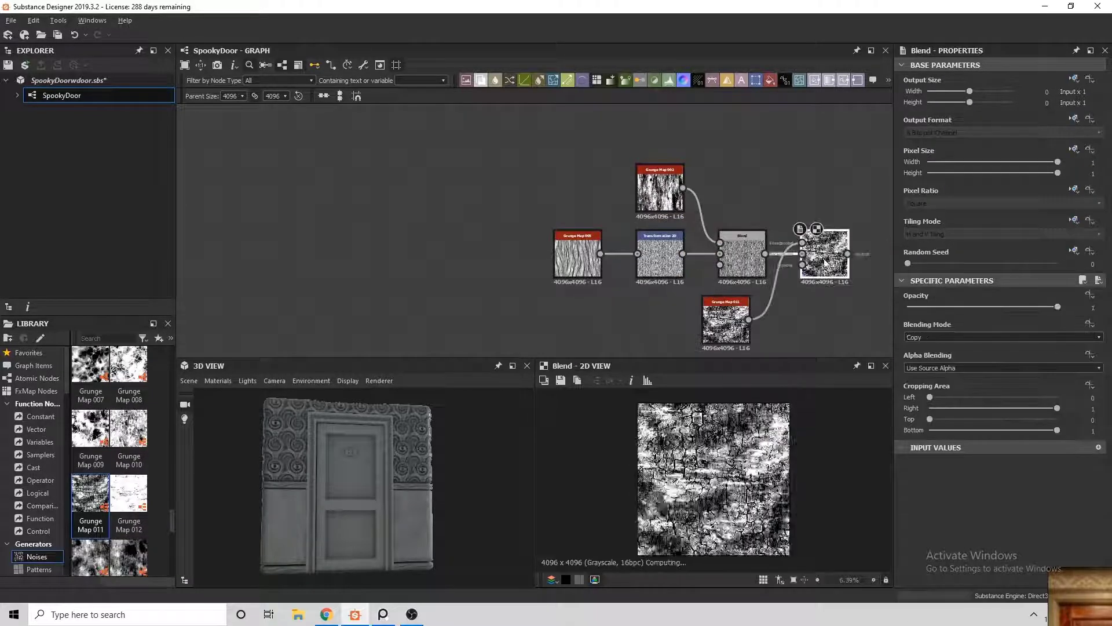
key(Delete)
drag(173, 522, 172, 370)
drag(764, 253, 779, 246)
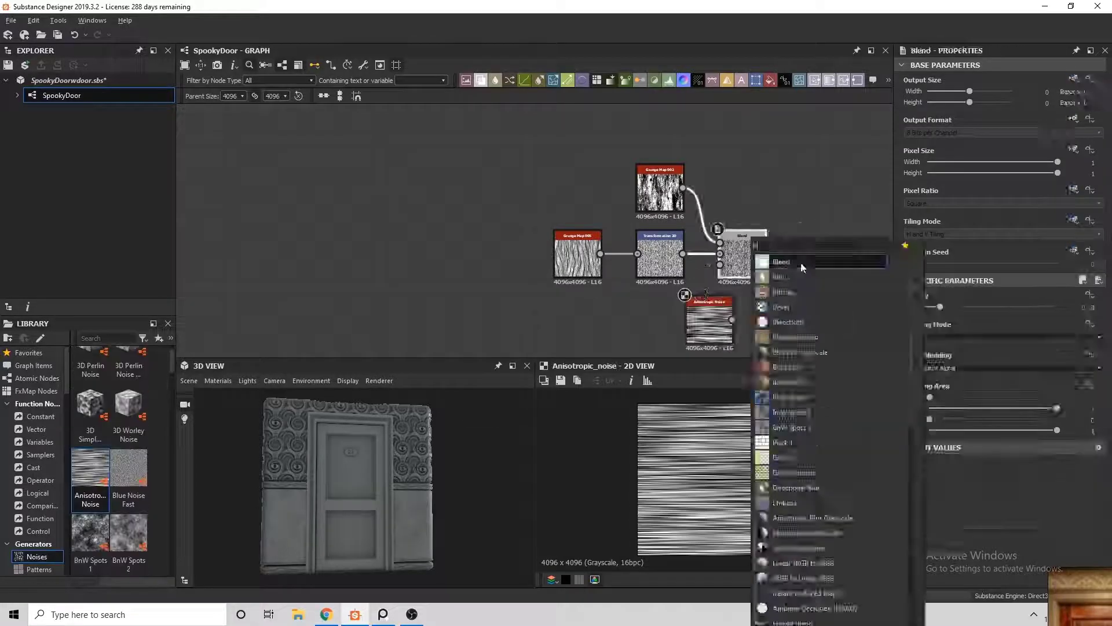
click(779, 250)
drag(90, 475, 801, 254)
click(825, 255)
click(1002, 337)
click(951, 358)
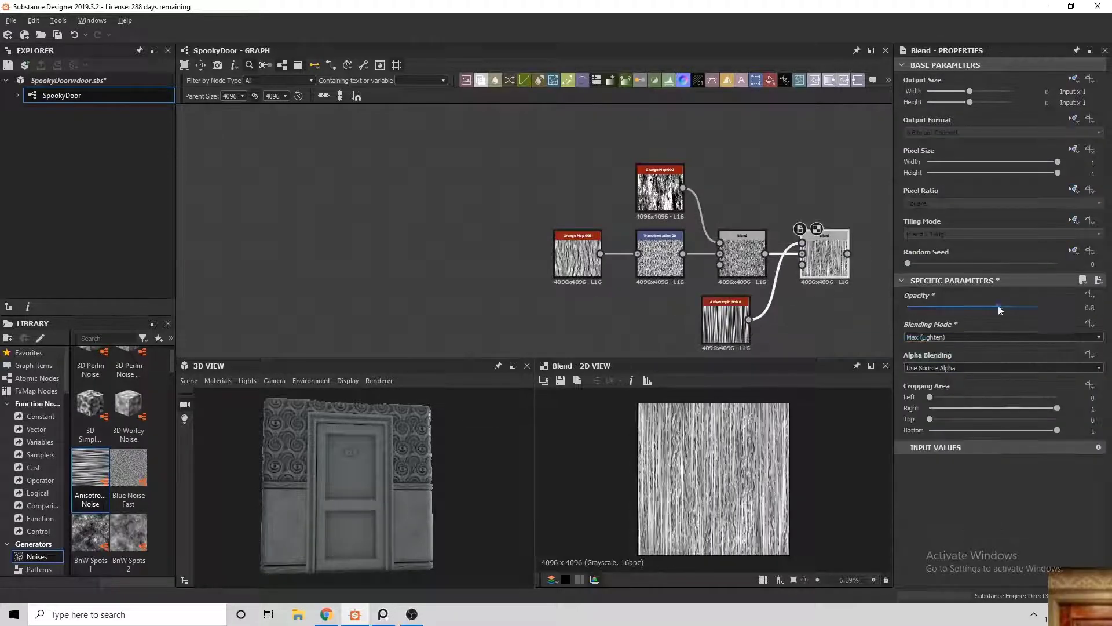
click(1002, 337)
click(950, 358)
Step: Switch the anisotropic noise blend to Max (Lighten)
key(Down)
scroll(666, 242, down, 3)
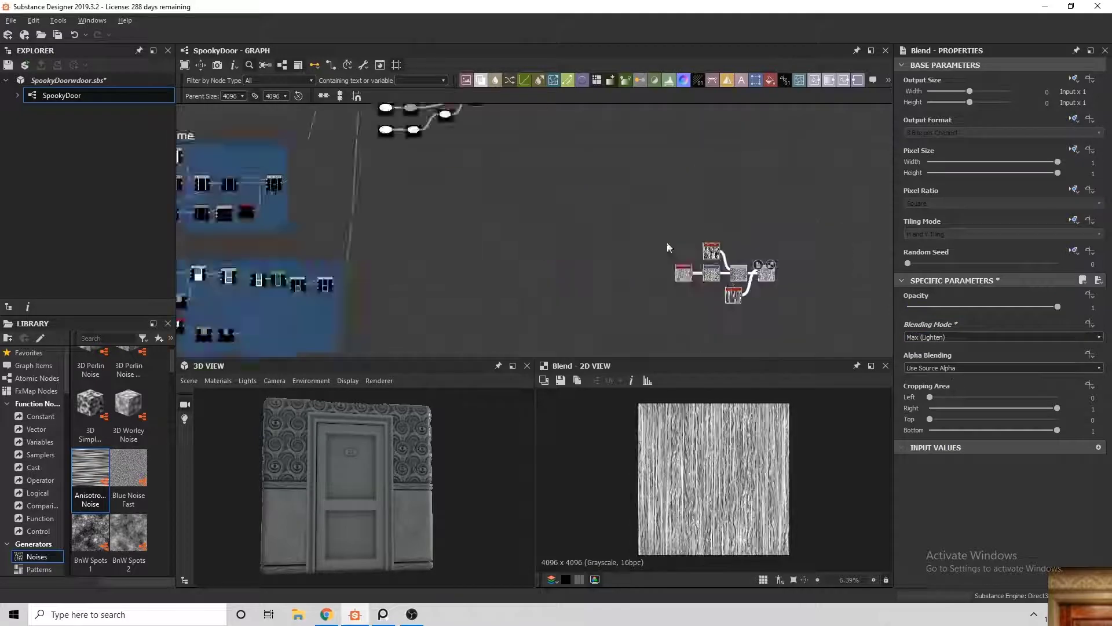
middle_drag(666, 242, 519, 309)
scroll(493, 232, down, 2)
scroll(468, 176, up, 3)
Step: Move the wood node chain below the Door frame nodes
click(468, 176)
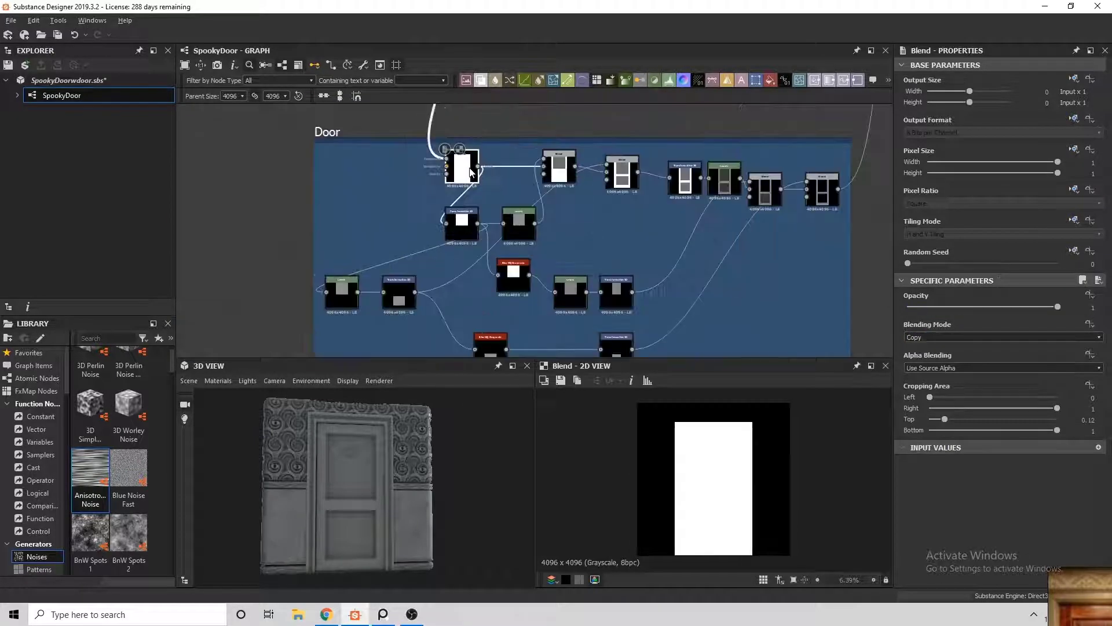
scroll(460, 192, down, 1)
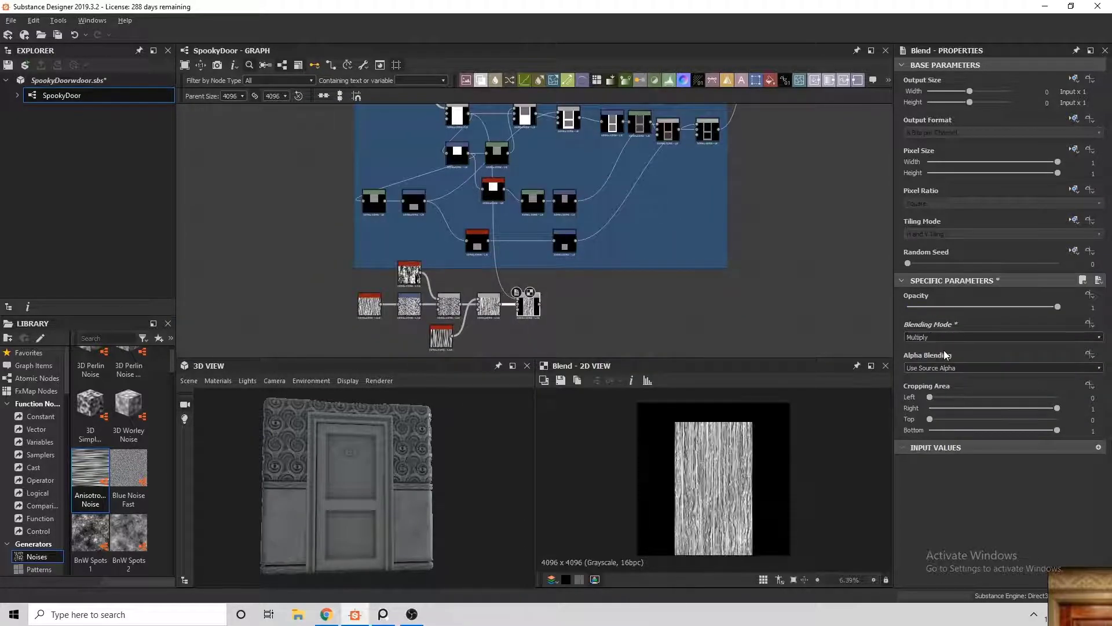
middle_drag(721, 132, 657, 163)
scroll(509, 310, down, 1)
scroll(571, 224, down, 2)
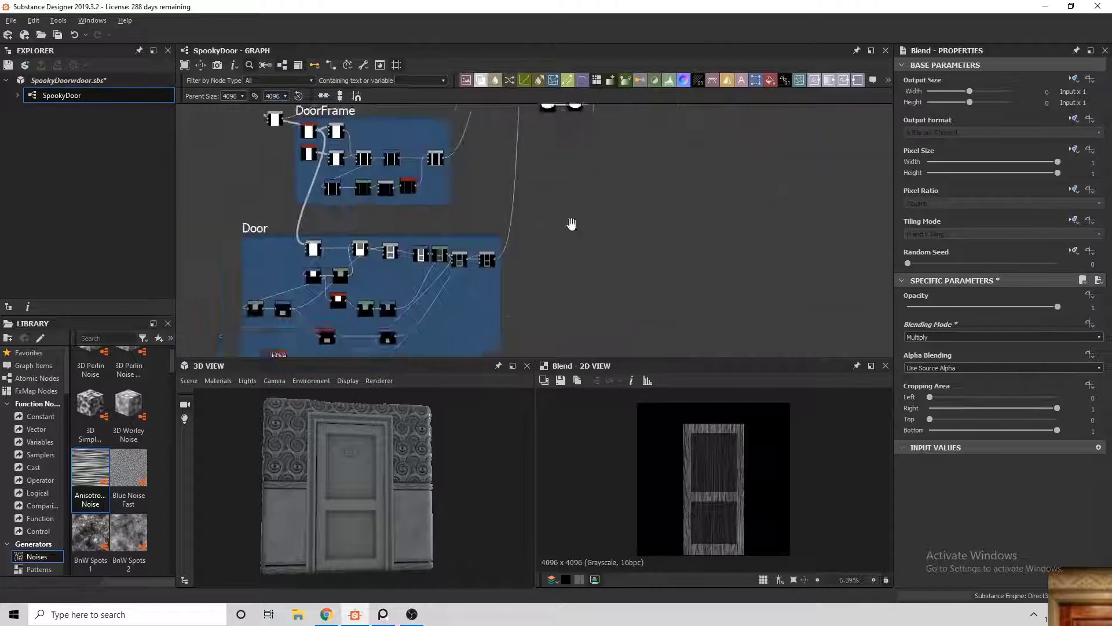
scroll(571, 224, up, 3)
middle_drag(518, 208, 538, 178)
drag(530, 154, 538, 178)
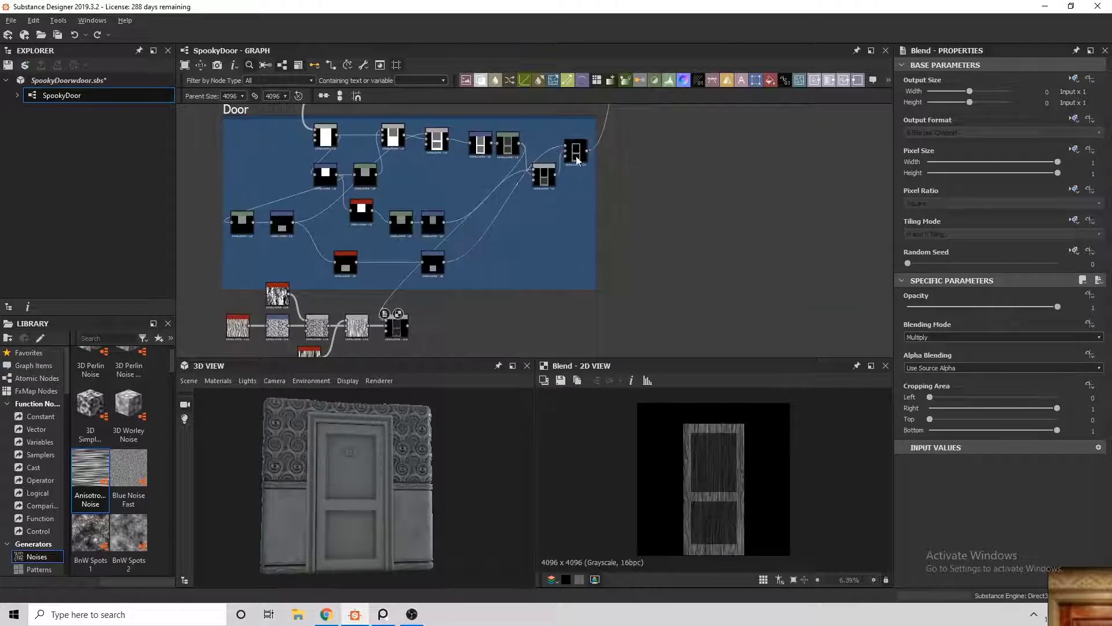
Step: Wire the wood output into the door blend's input
scroll(687, 201, down, 2)
middle_drag(688, 201, 659, 219)
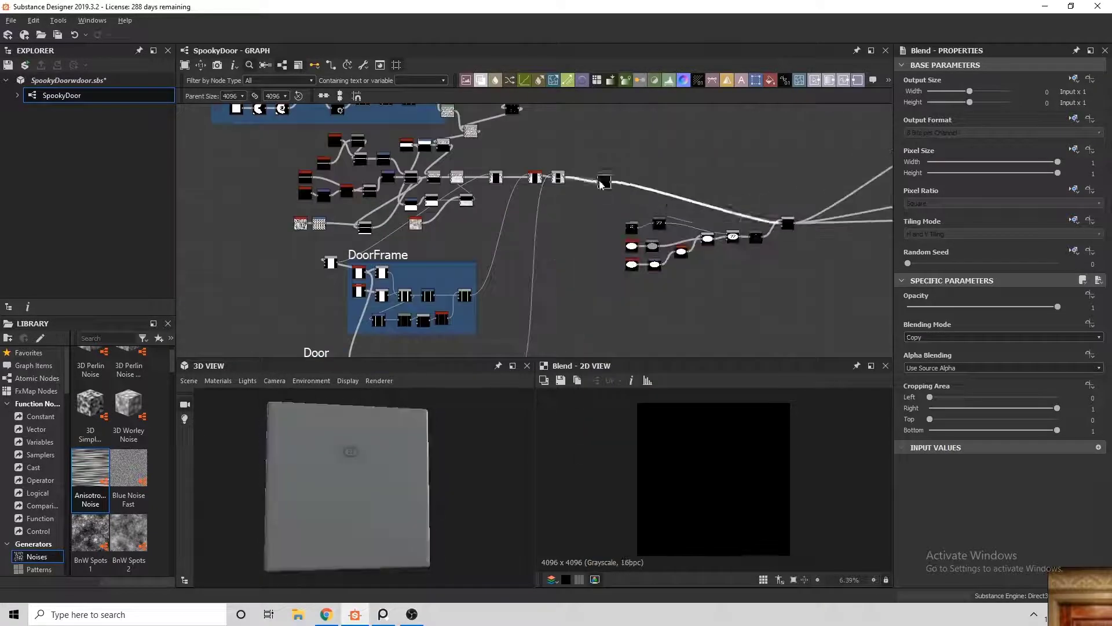
scroll(587, 211, up, 3)
scroll(509, 272, up, 2)
middle_drag(510, 273, 585, 199)
drag(585, 200, 597, 184)
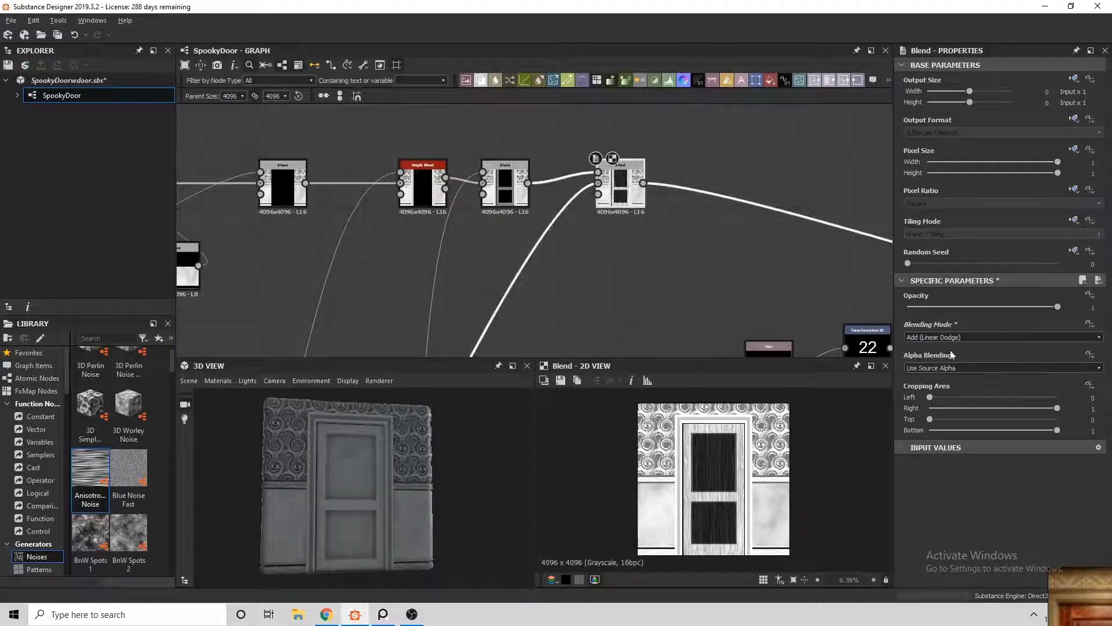
Step: Try Overlay blending for the wood on the door
scroll(1024, 335, down, 1)
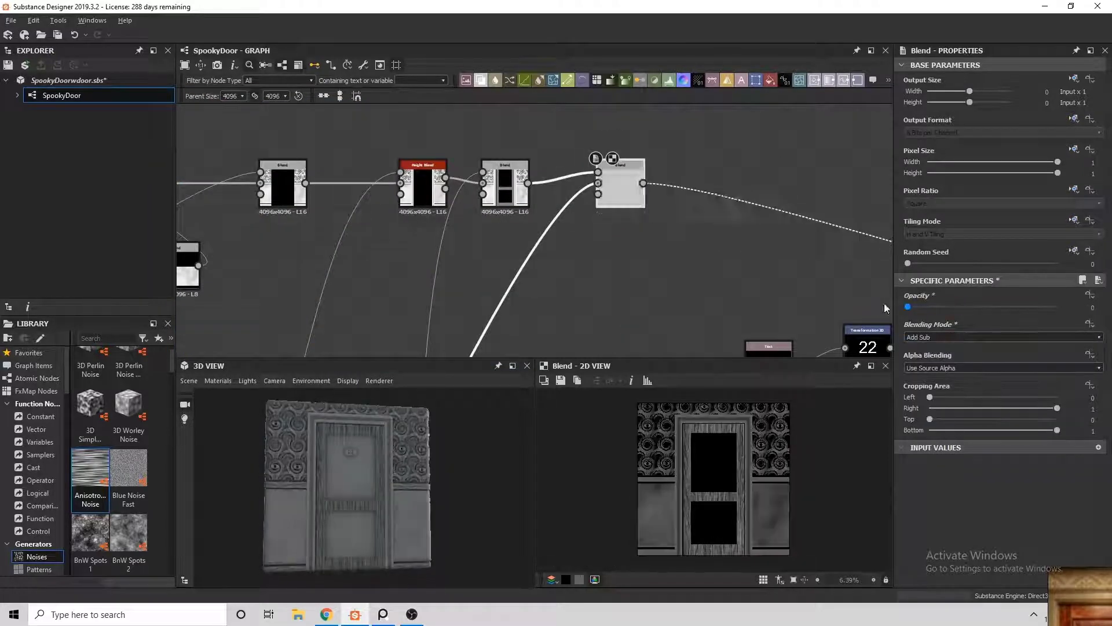
click(976, 336)
click(958, 380)
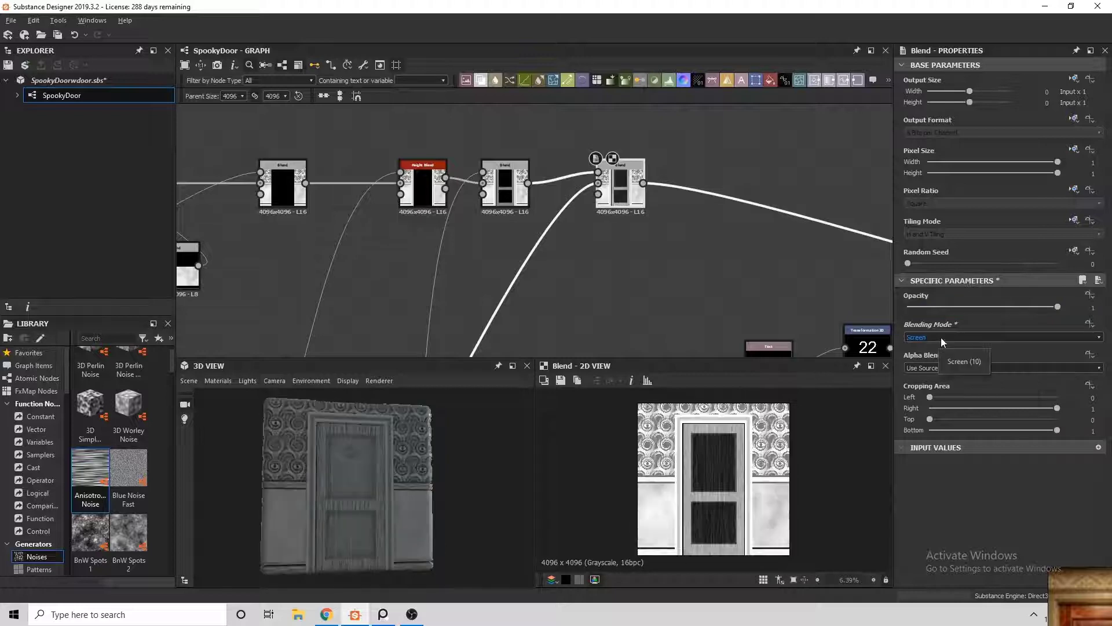
scroll(979, 337, down, 1)
scroll(979, 337, up, 9)
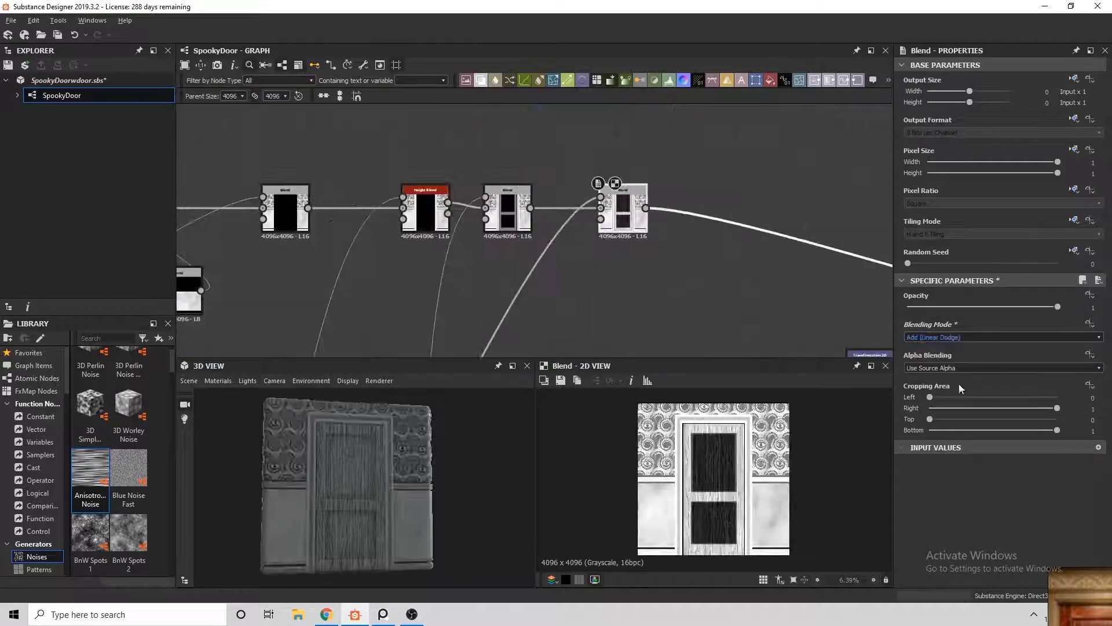
scroll(954, 338, down, 8)
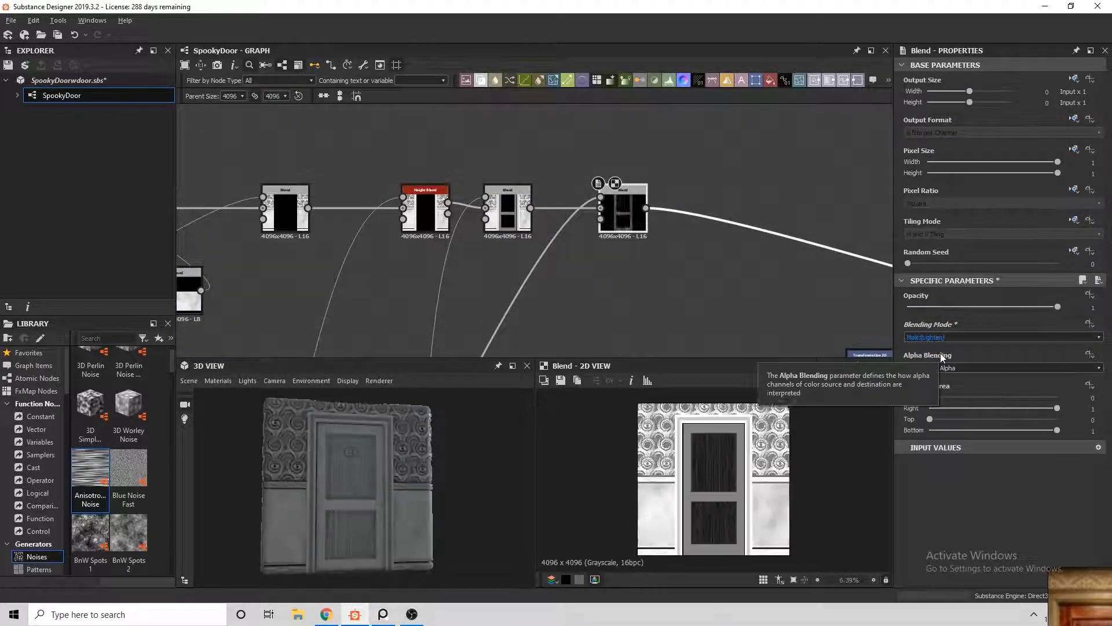
scroll(953, 338, down, 1)
scroll(950, 338, up, 1)
Step: Set the door blend to Add (Linear Dodge) with opacity 0.36
click(936, 337)
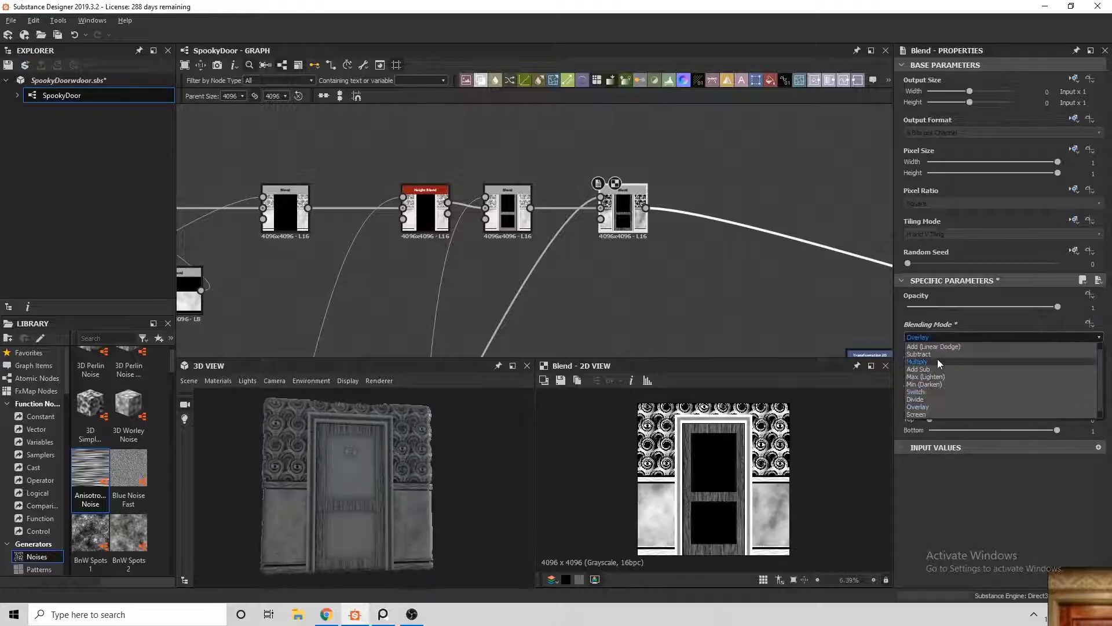
click(937, 360)
click(1028, 334)
click(950, 335)
click(961, 306)
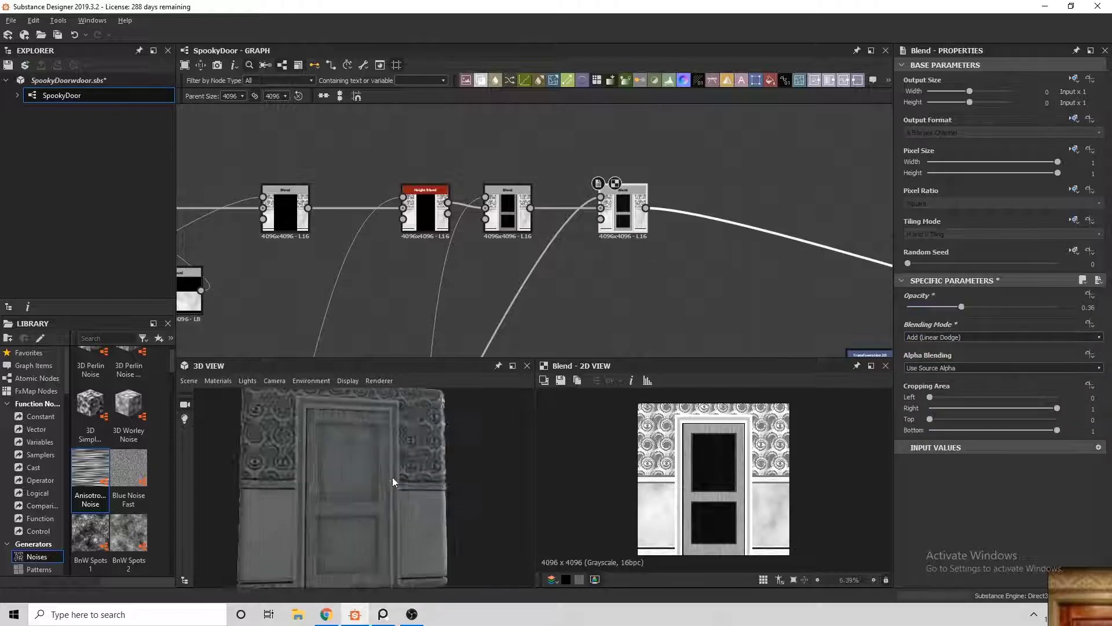
scroll(585, 186, down, 4)
scroll(585, 185, up, 5)
scroll(509, 303, down, 2)
Step: Add a Shape node and set its vertical size to 0.63
click(504, 307)
key(space)
text(shape)
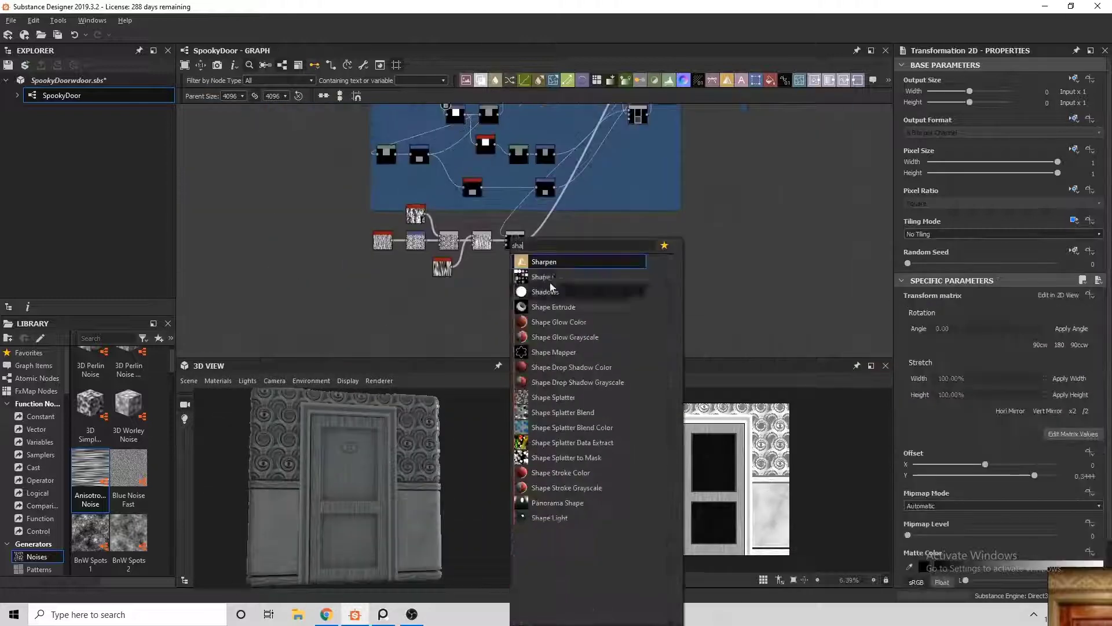
click(533, 258)
drag(1057, 420, 1021, 420)
scroll(541, 192, up, 3)
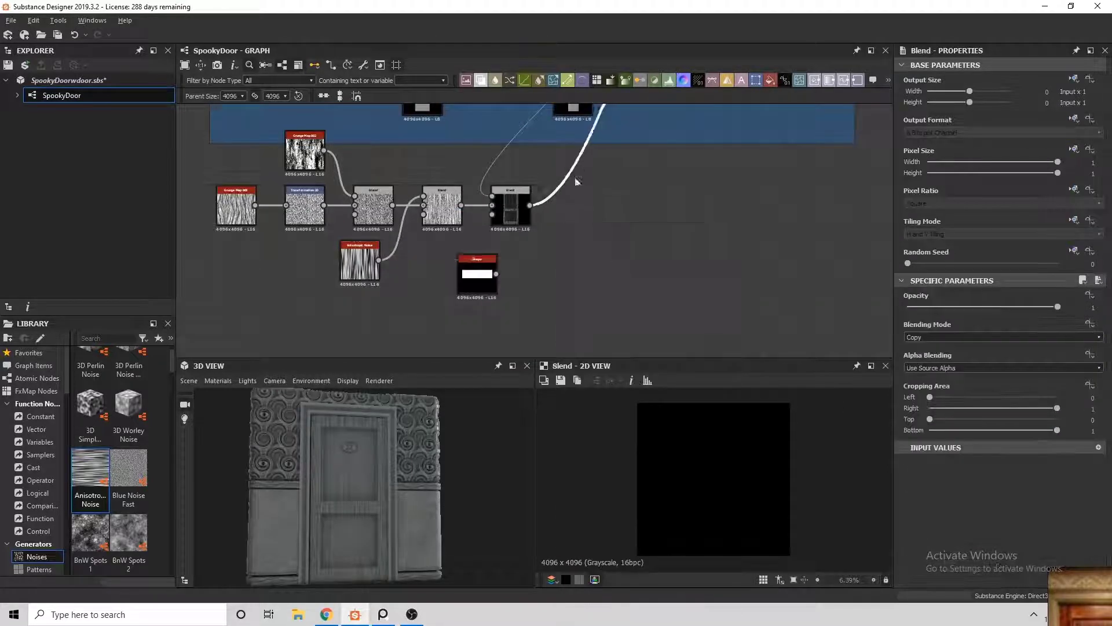
scroll(664, 309, up, 2)
Step: Add a Transformation 2D after the Shape to offset the bar
key(space)
click(634, 258)
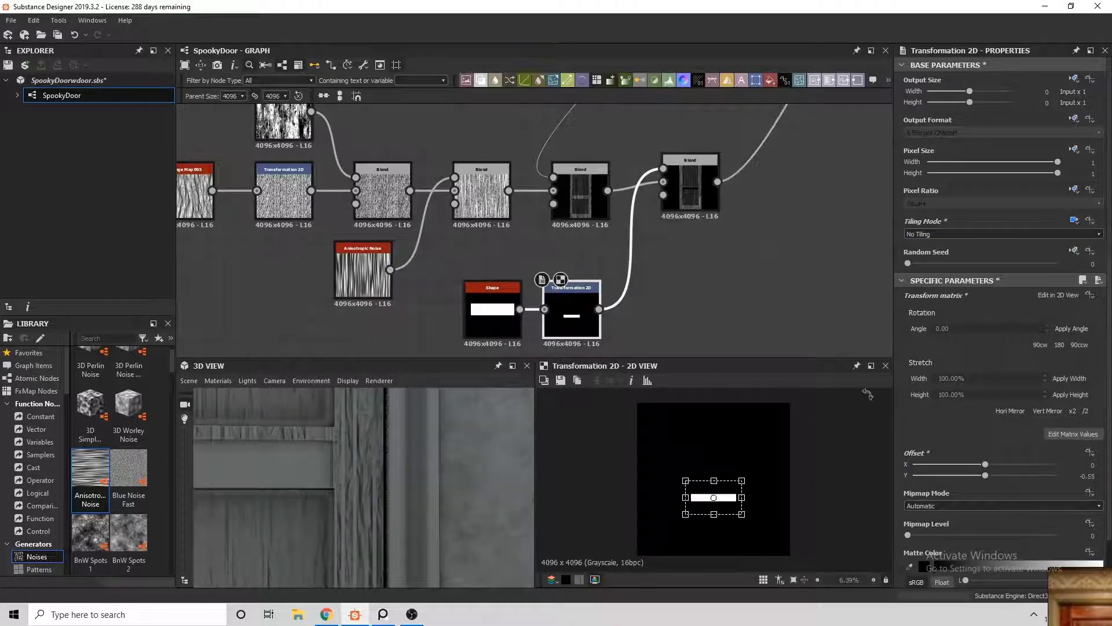
scroll(736, 500, up, 2)
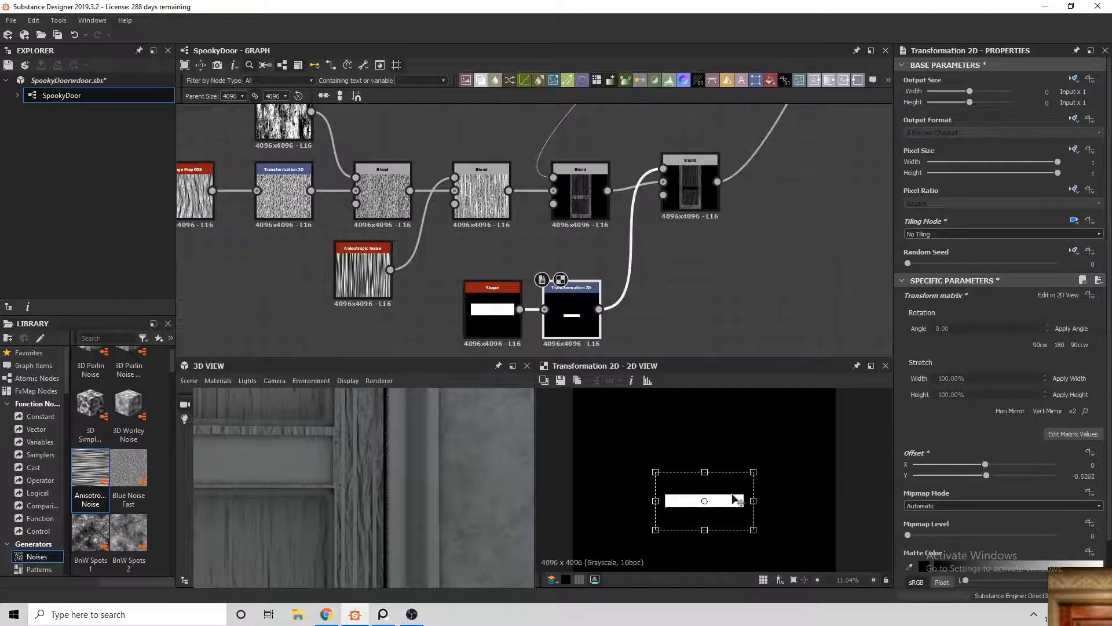
scroll(736, 499, up, 4)
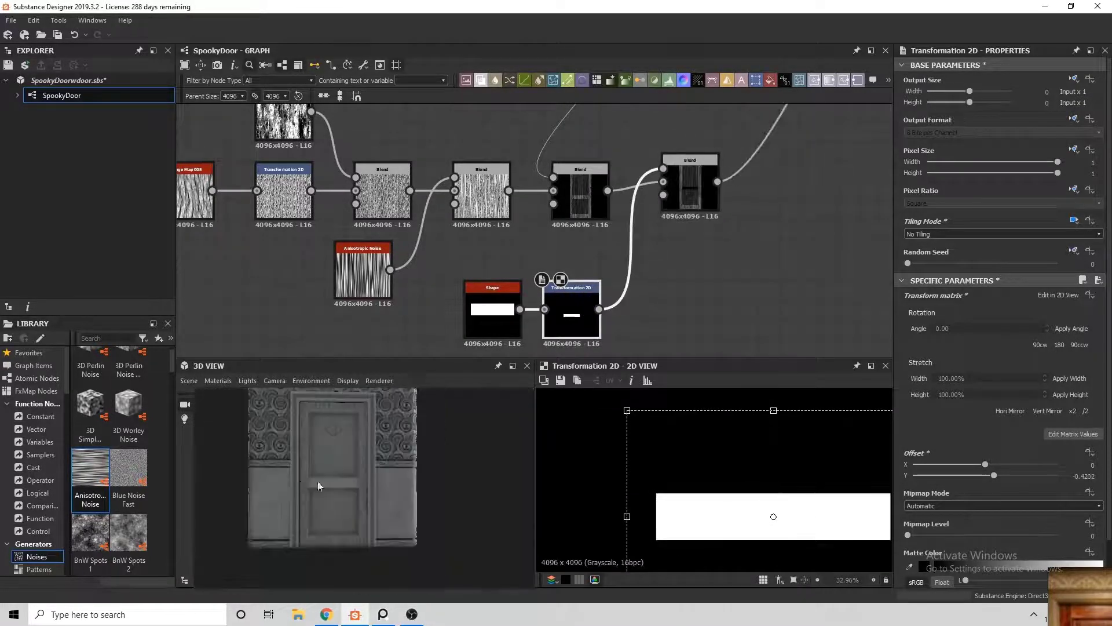
scroll(657, 253, down, 1)
Step: Blend in the second transformed bar and move it toward the door's top
click(657, 253)
drag(627, 222, 526, 316)
click(504, 316)
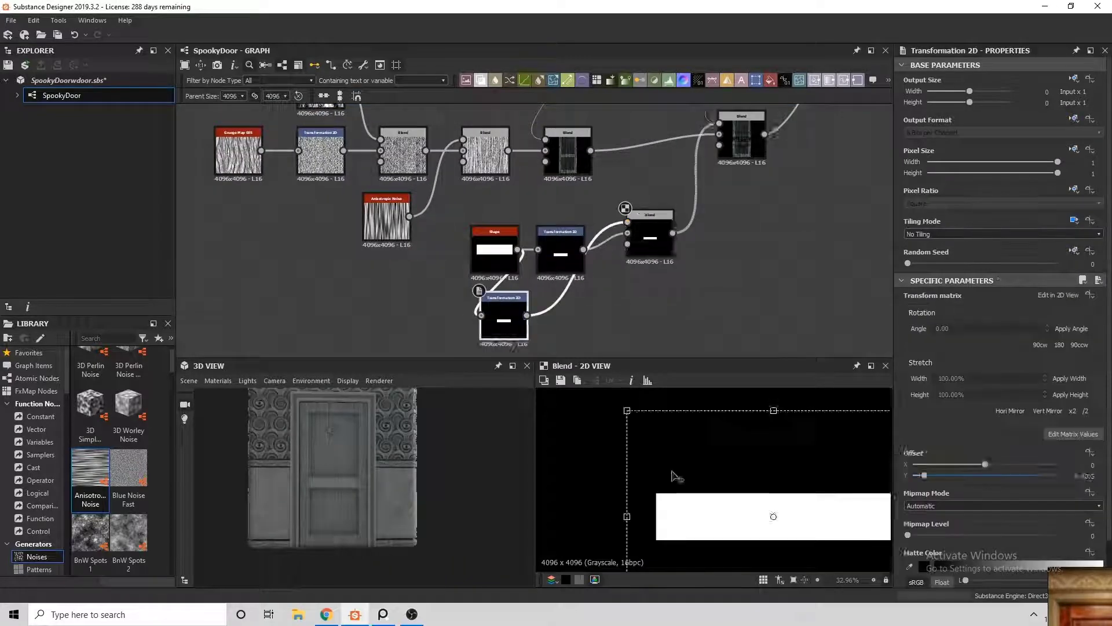
drag(1017, 481, 993, 476)
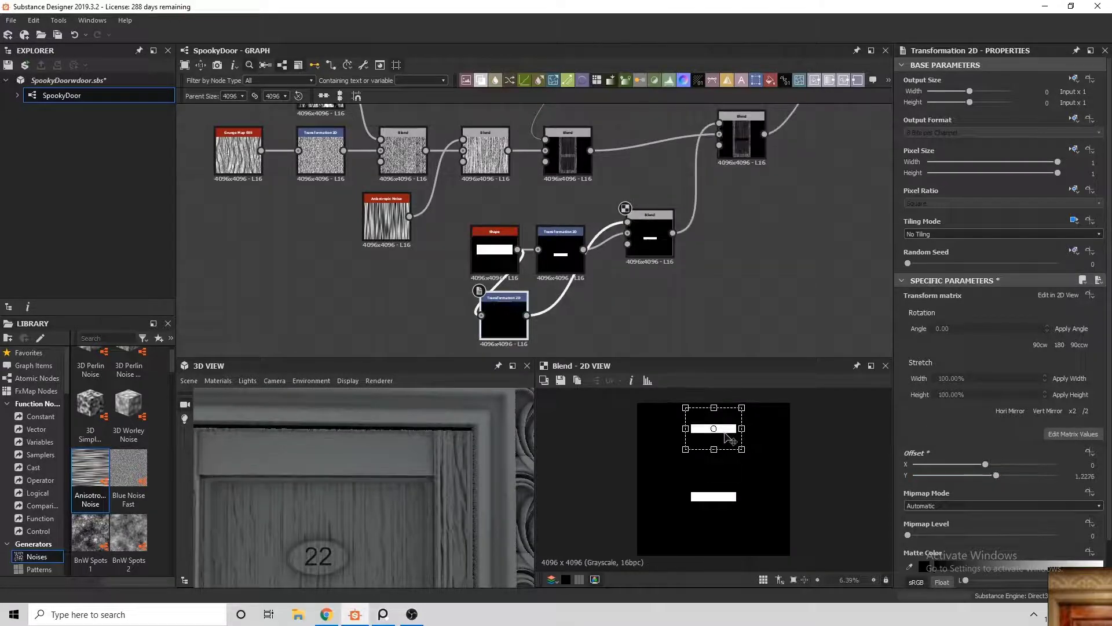
Step: Add another Blend and a duplicated transform placing a third bar at Offset Y about -1.68
scroll(712, 238, down, 1)
right_click(731, 239)
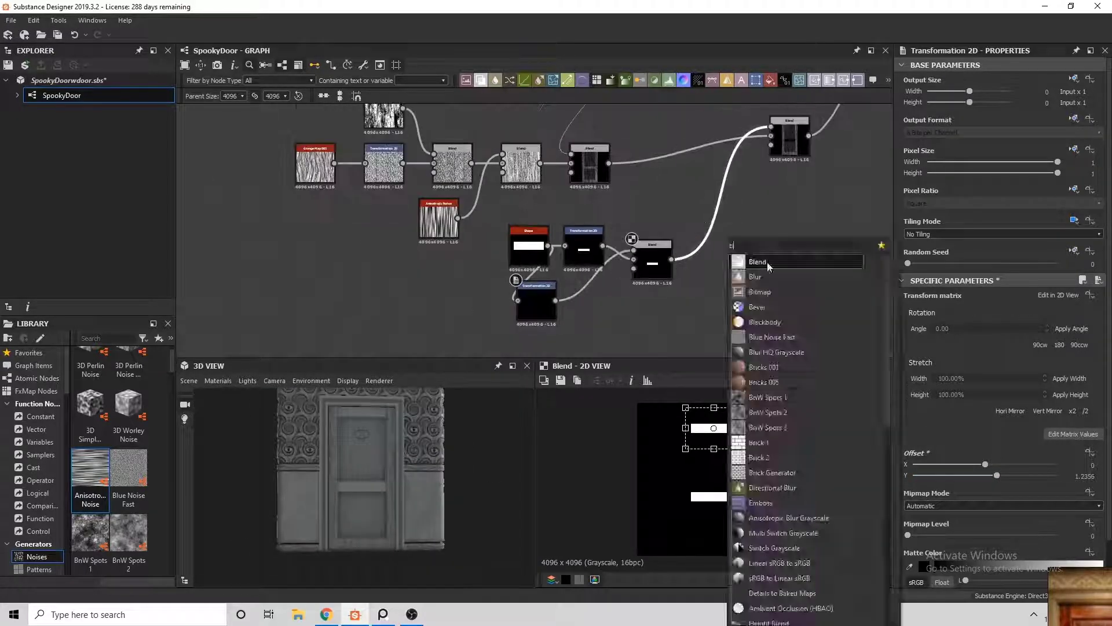
click(748, 251)
key(ctrl+d)
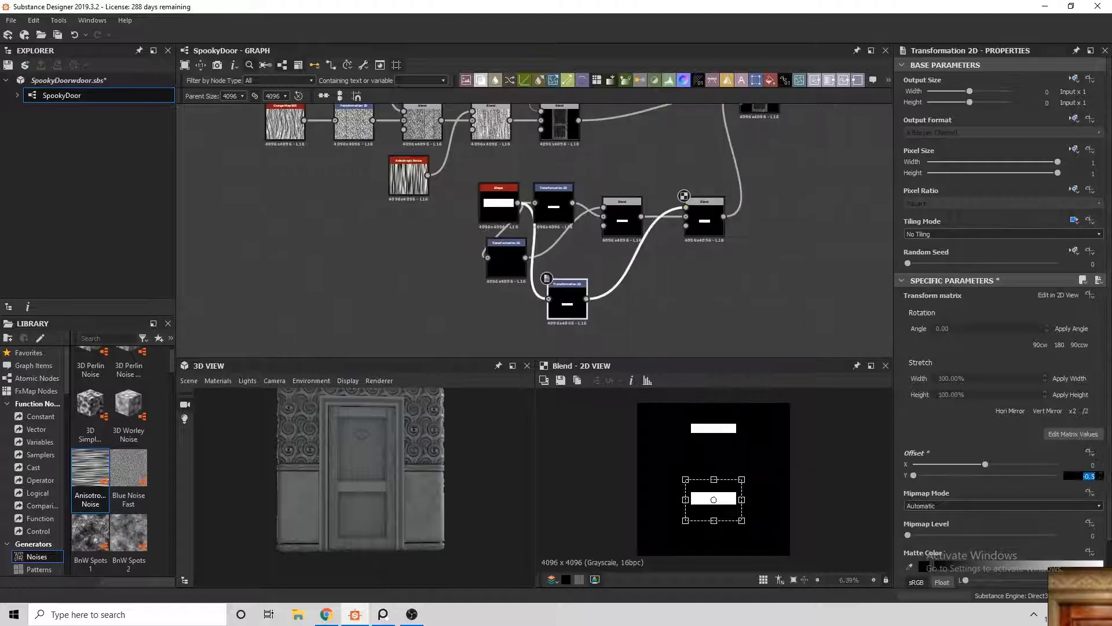
drag(384, 459, 378, 538)
scroll(377, 537, up, 3)
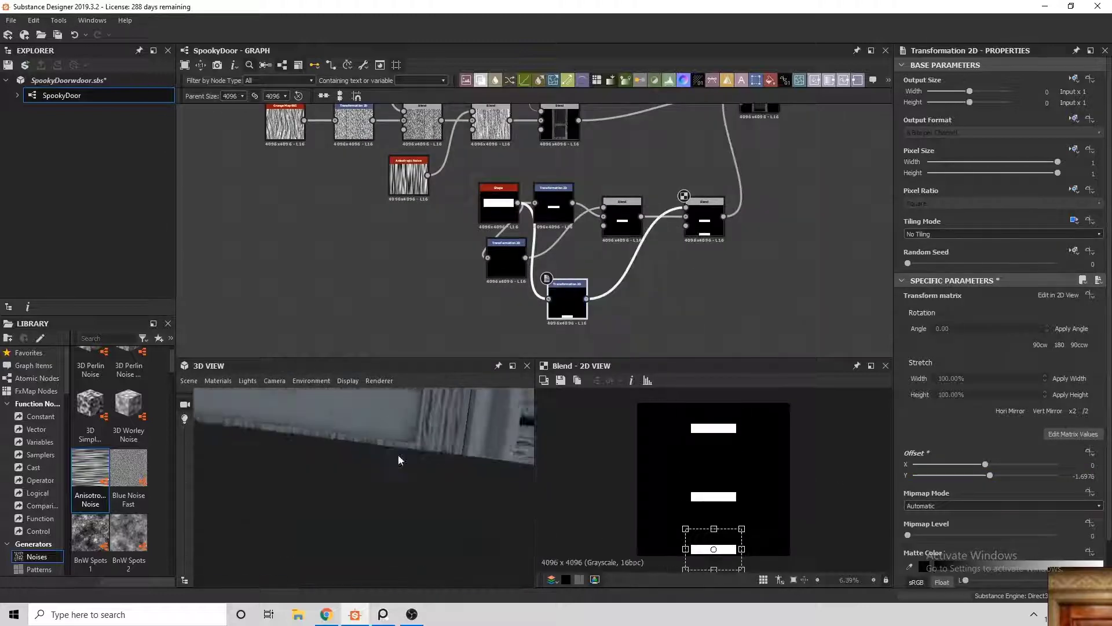
drag(729, 544, 730, 552)
scroll(715, 556, up, 5)
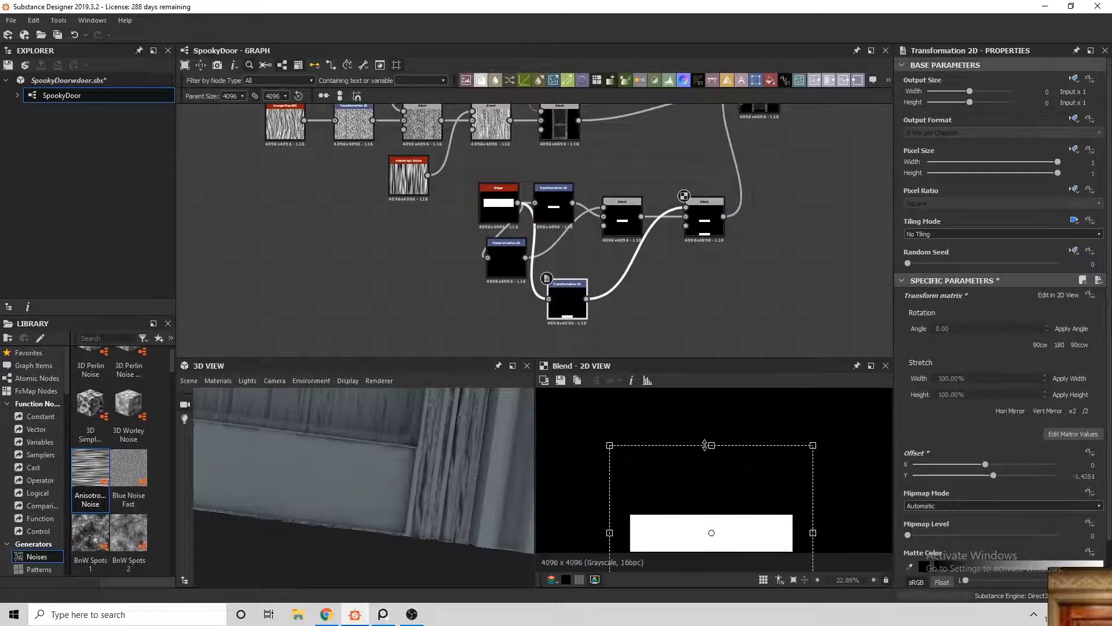
drag(705, 445, 705, 443)
scroll(379, 475, down, 5)
scroll(597, 220, down, 5)
Step: Reset the 3D view to face the door
click(189, 380)
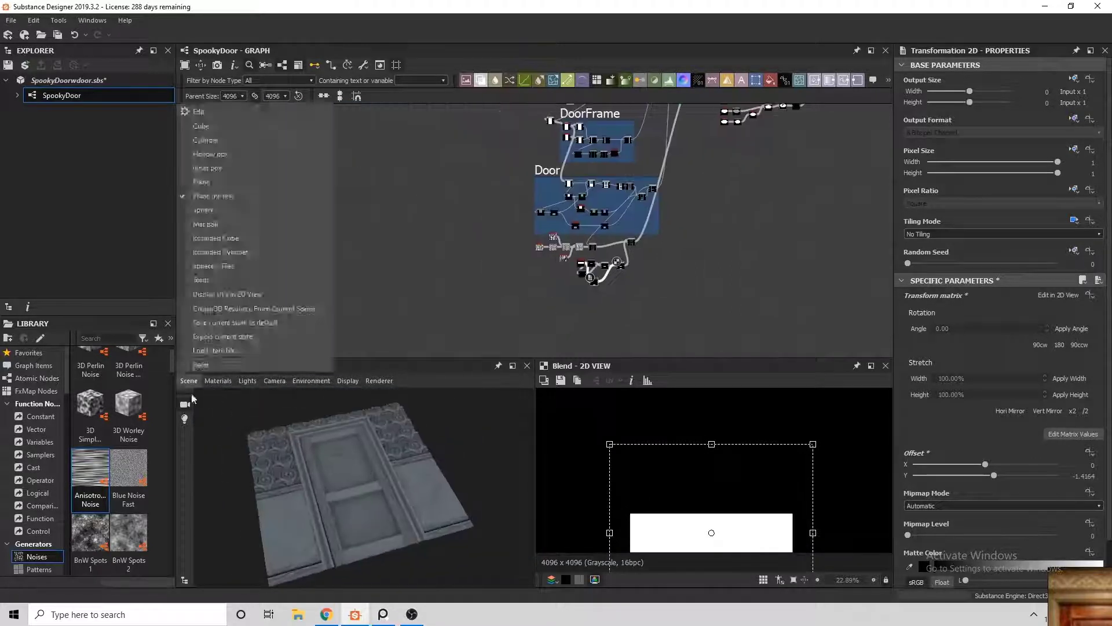
click(201, 364)
scroll(445, 444, up, 2)
scroll(564, 260, up, 4)
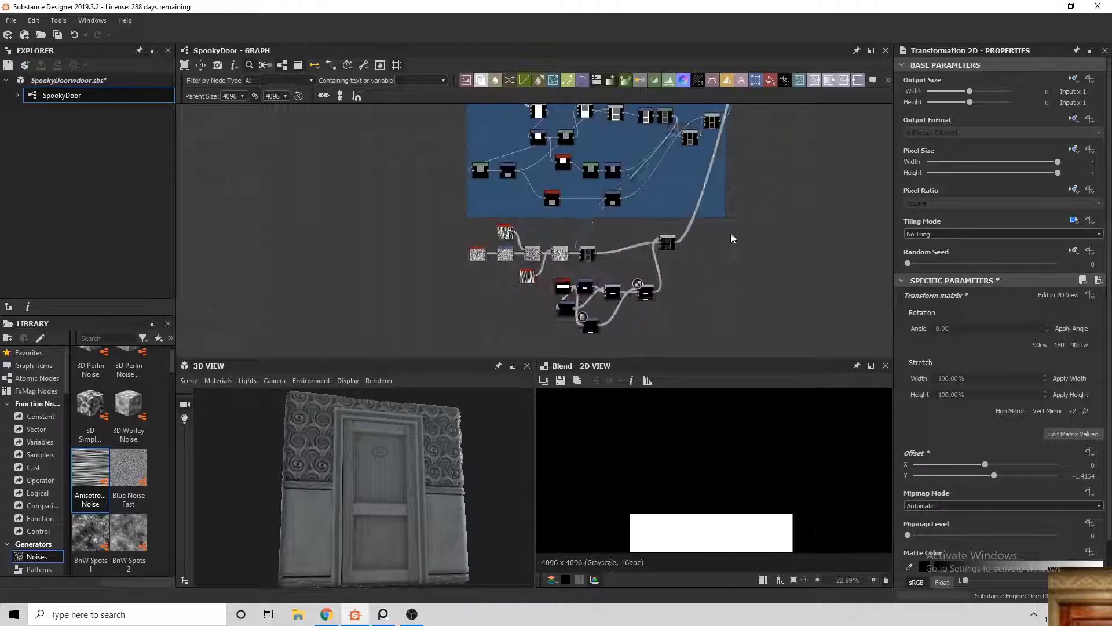
scroll(590, 280, up, 3)
Step: Insert a Blend before the output blend of the bar-mask chain
middle_drag(591, 280, 627, 141)
click(641, 318)
middle_drag(764, 143, 662, 261)
click(588, 300)
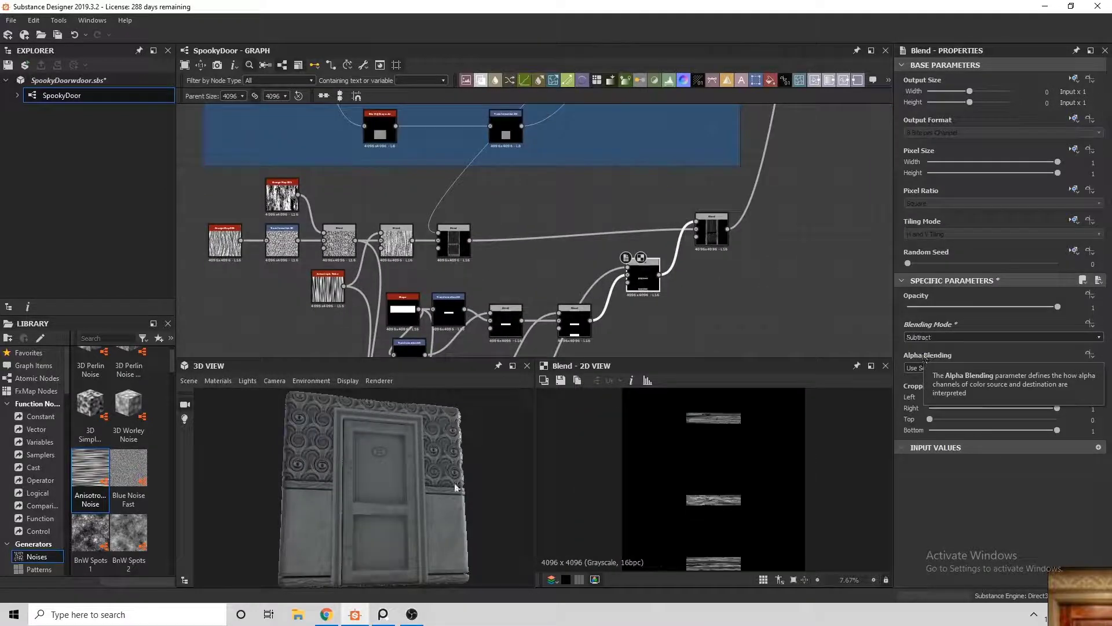
Step: Wire the frame-pattern Blend into the new Blend and add an Overlay Blend below it
scroll(455, 488, up, 5)
drag(469, 240, 627, 271)
middle_drag(638, 319, 619, 177)
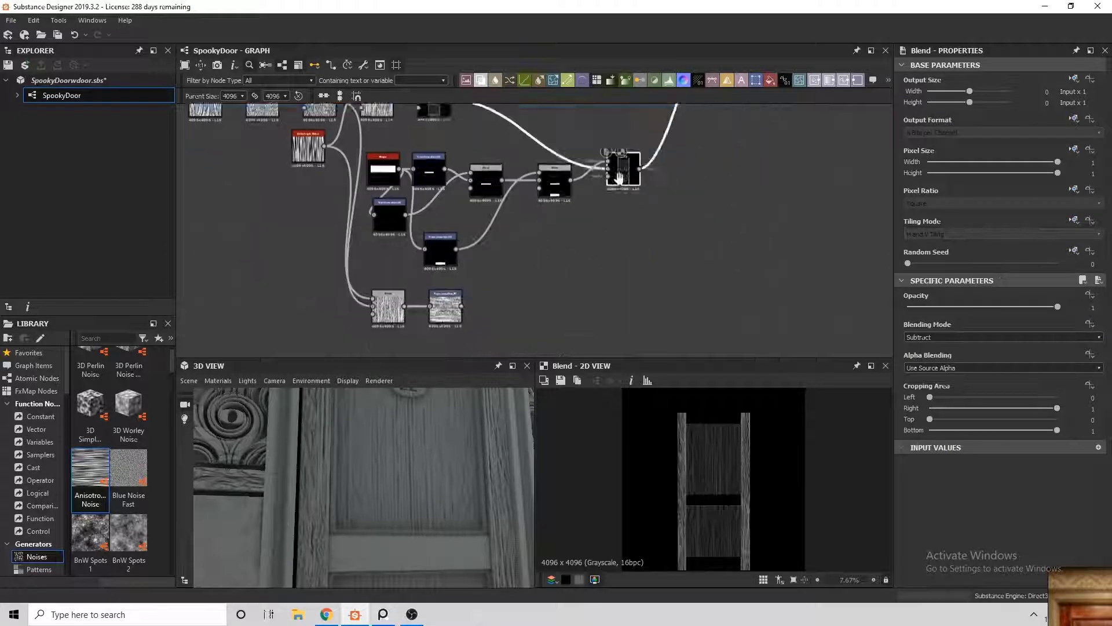
click(573, 254)
scroll(655, 241, down, 2)
scroll(656, 242, up, 3)
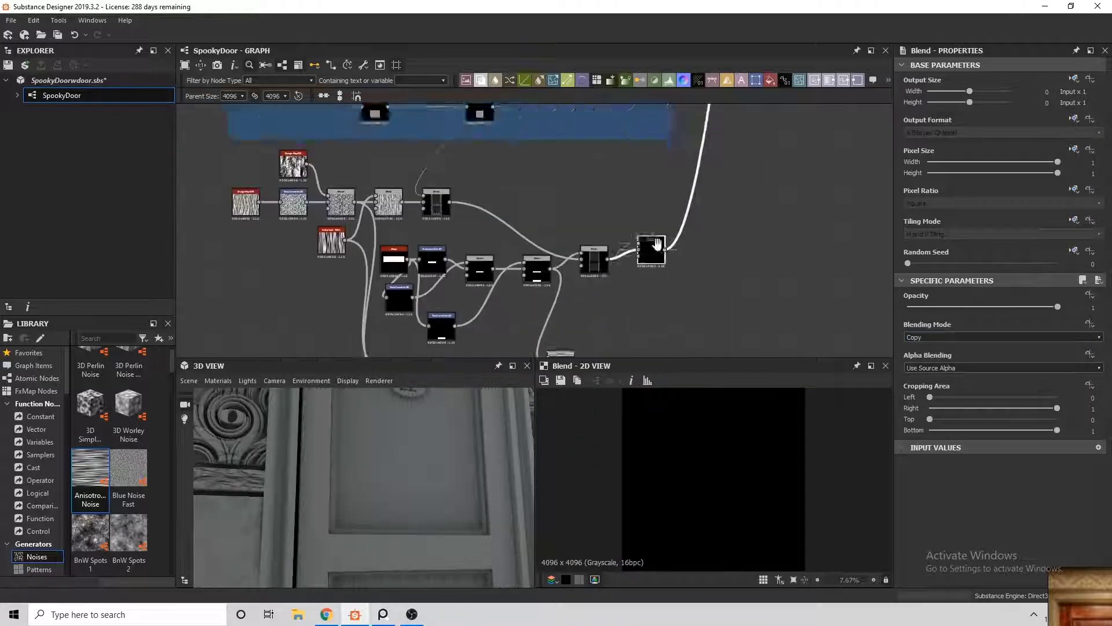
middle_drag(657, 242, 623, 198)
click(958, 339)
click(943, 355)
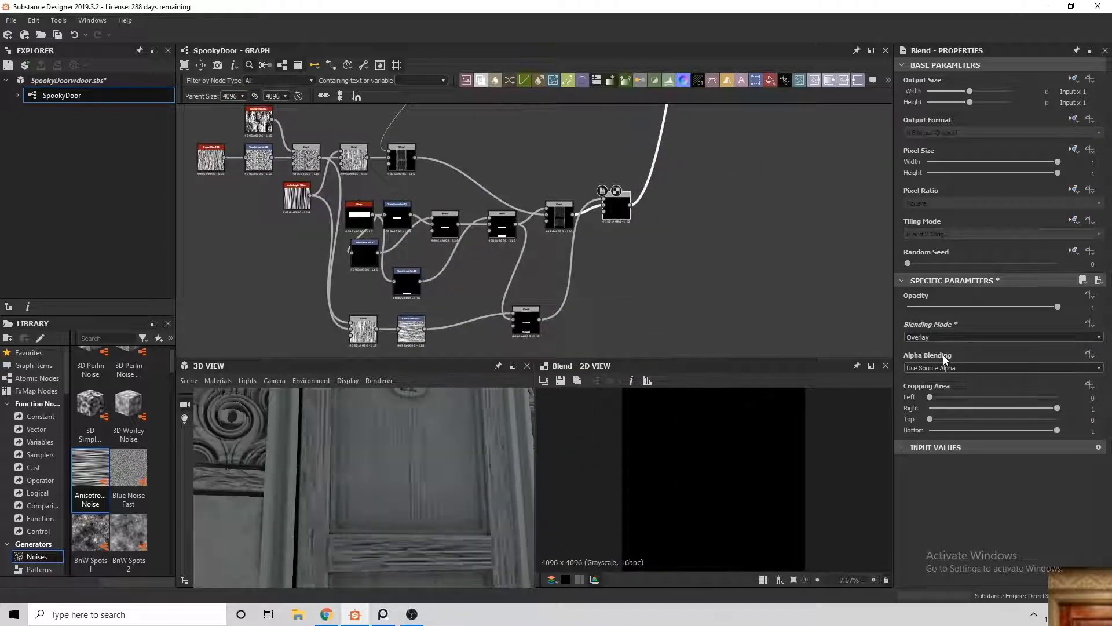
Step: Set the right-hand Blend node's blending mode to Add (Linear Dodge)
scroll(537, 203, up, 3)
click(542, 215)
scroll(583, 269, down, 1)
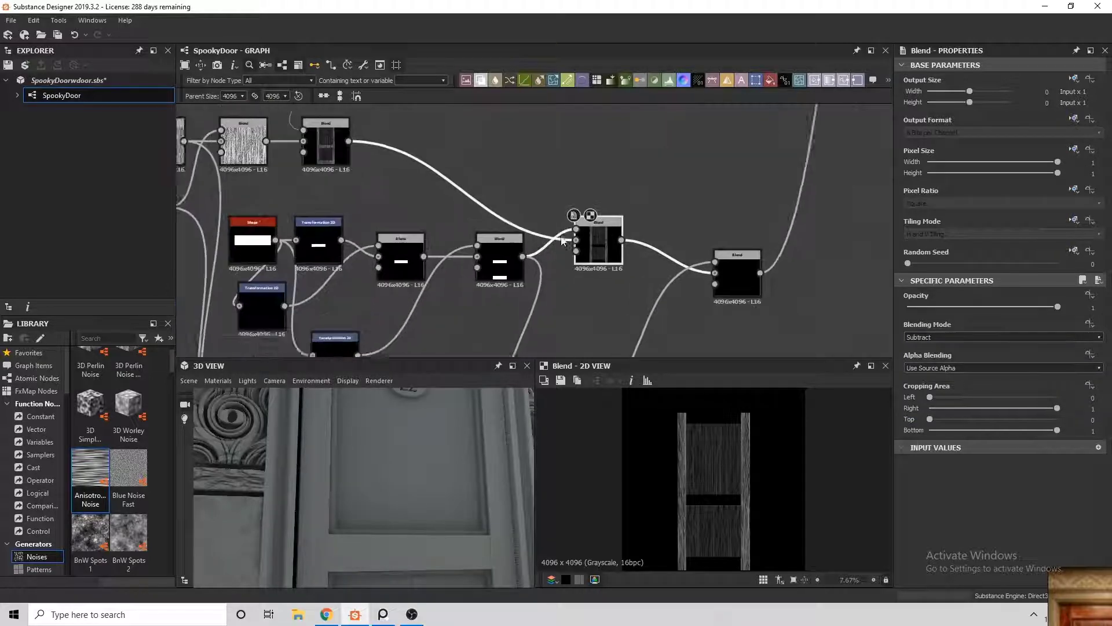
middle_drag(562, 240, 622, 261)
click(797, 301)
middle_drag(797, 300, 673, 226)
scroll(673, 226, down, 1)
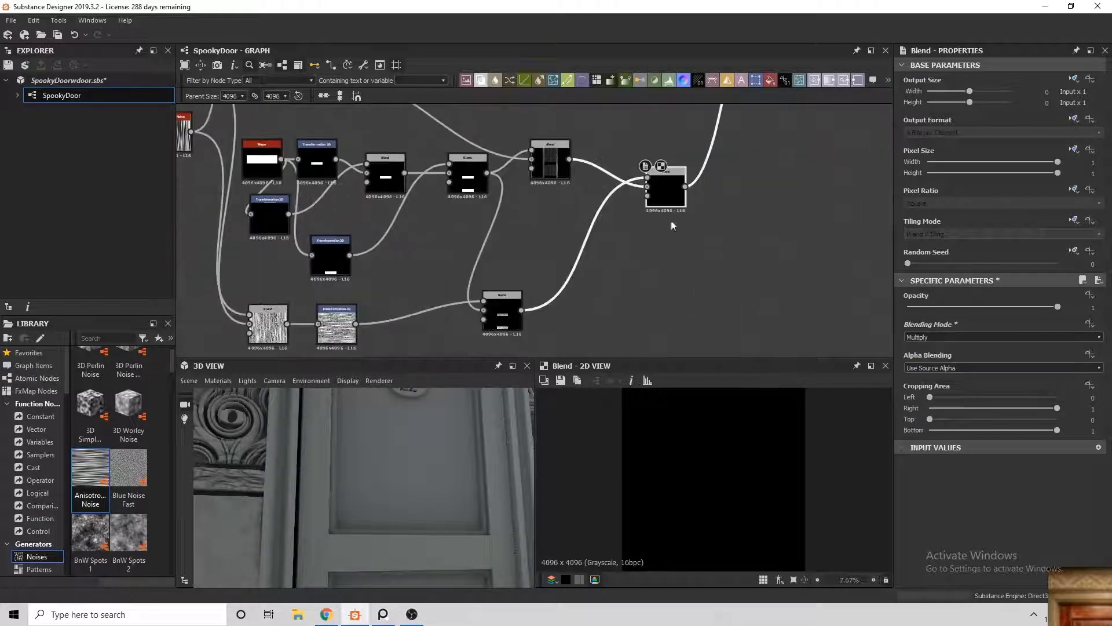
click(1003, 337)
click(939, 347)
Step: Check the wood bars on the Levels node and preview the door through the bottom Blend
middle_drag(589, 293, 780, 452)
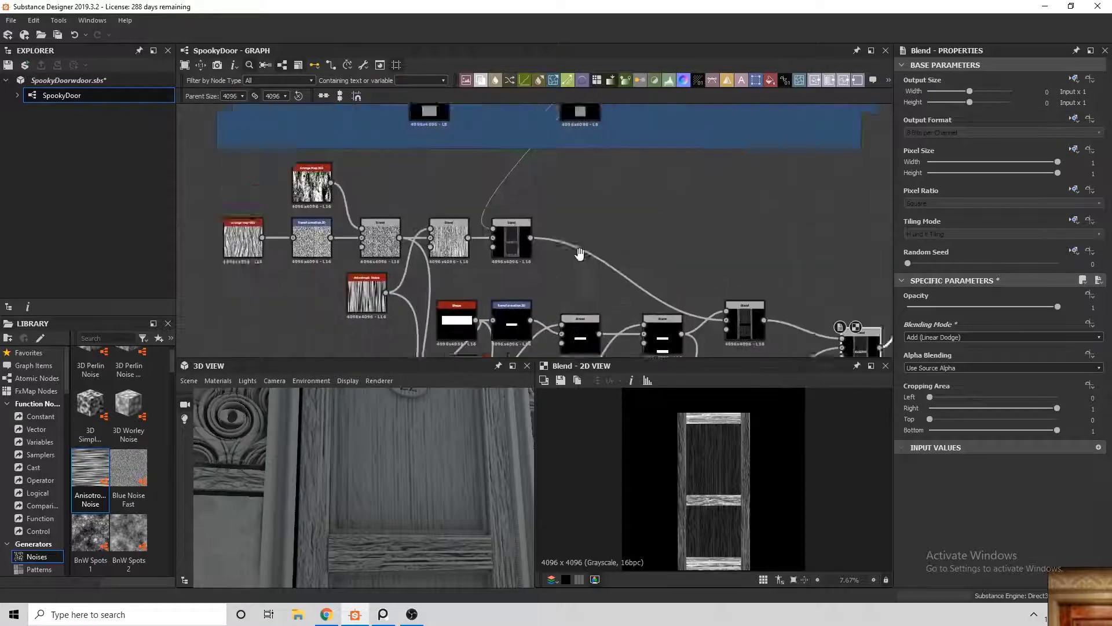
middle_drag(668, 256, 593, 194)
click(593, 194)
scroll(593, 195, down, 2)
scroll(566, 236, up, 4)
middle_drag(566, 235, 623, 189)
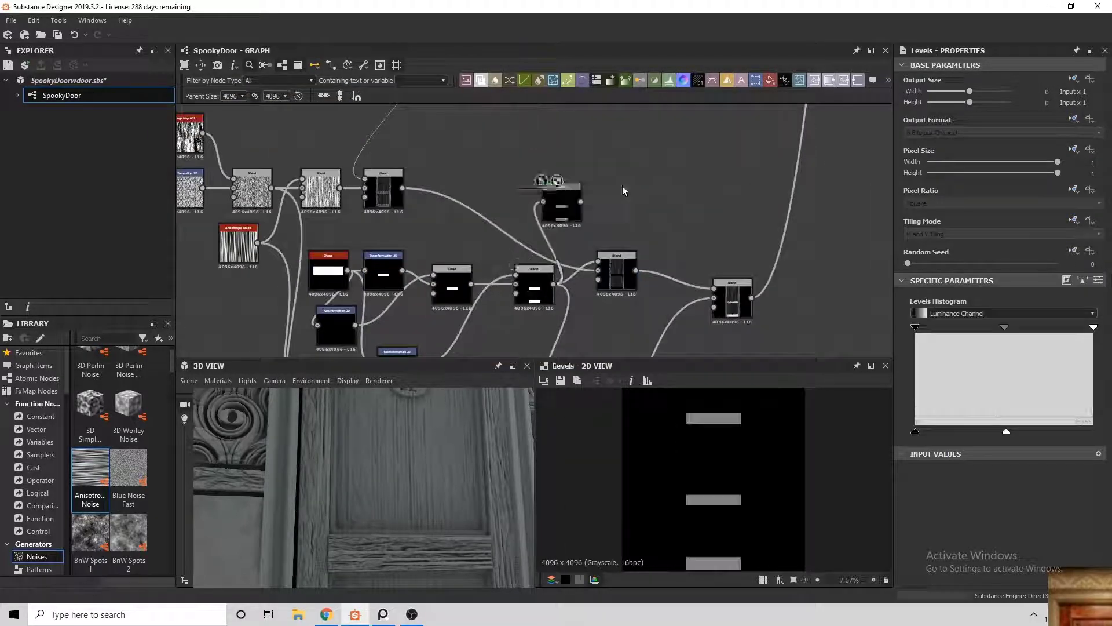
scroll(523, 221, up, 1)
click(557, 336)
middle_drag(557, 336, 527, 330)
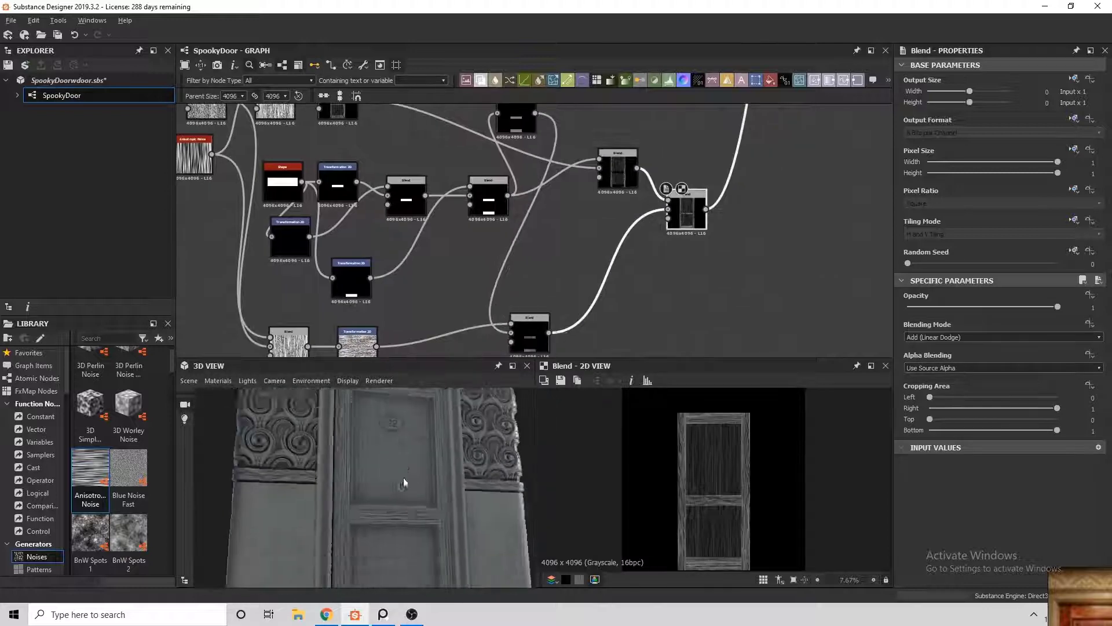
scroll(631, 228, down, 5)
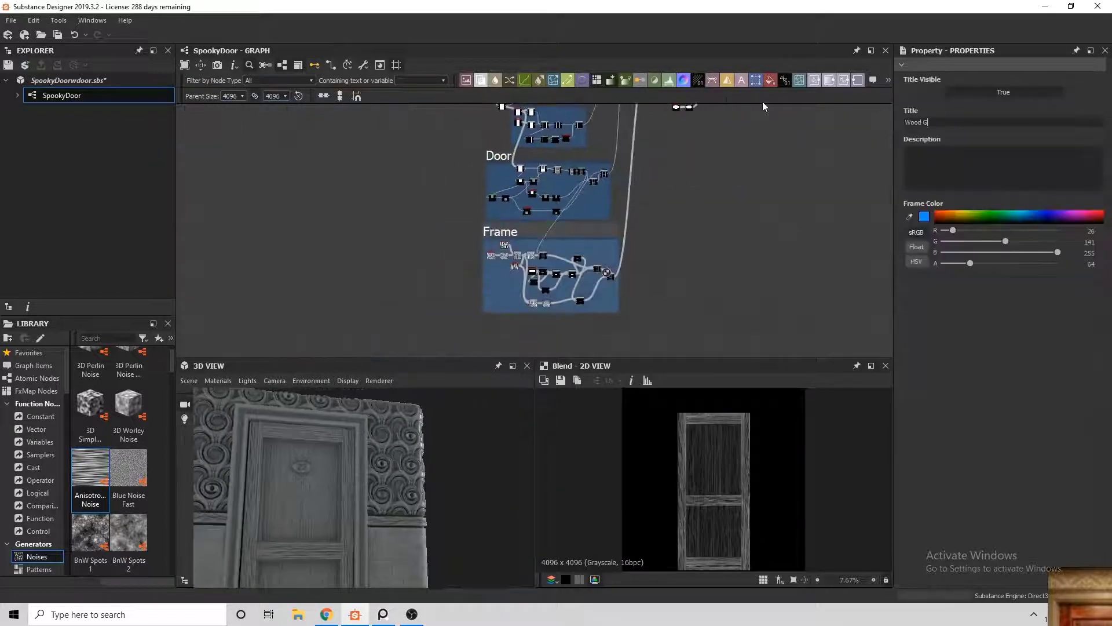
Step: Title the frame 'Wood Grain' and keep the number-plate Blend on Add (Linear Dodge)
text(rain)
key(Return)
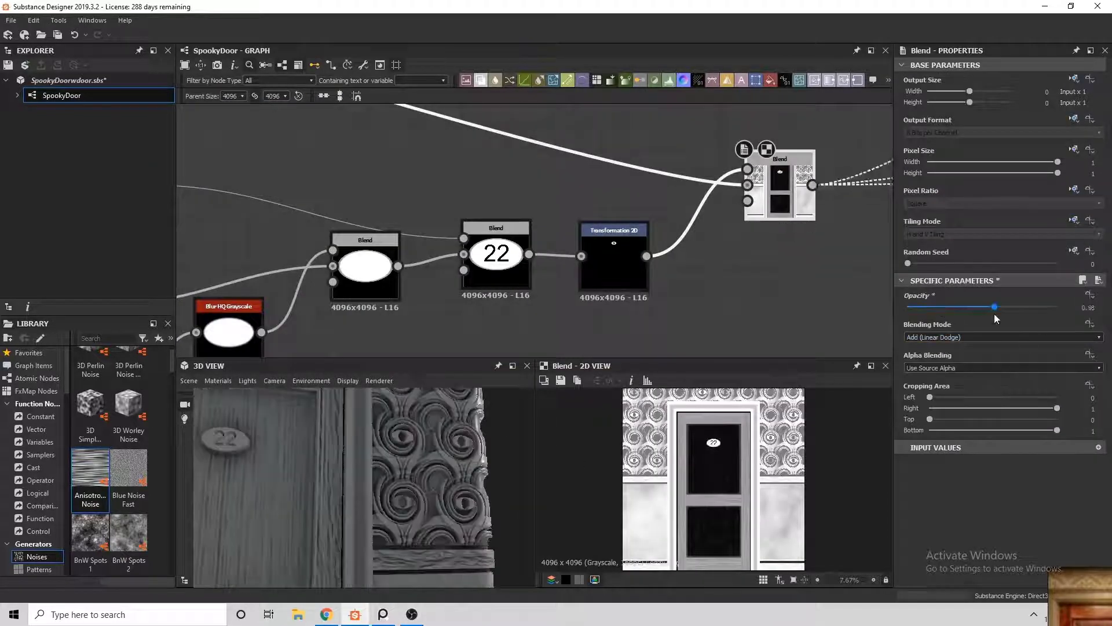
click(978, 337)
click(934, 359)
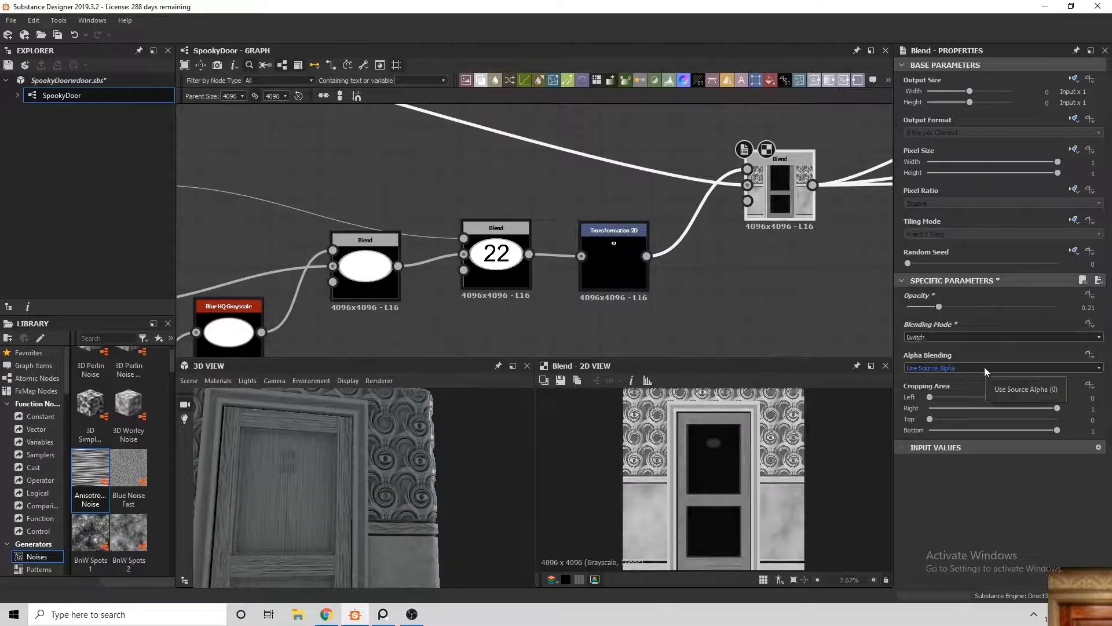
click(928, 359)
scroll(489, 260, down, 5)
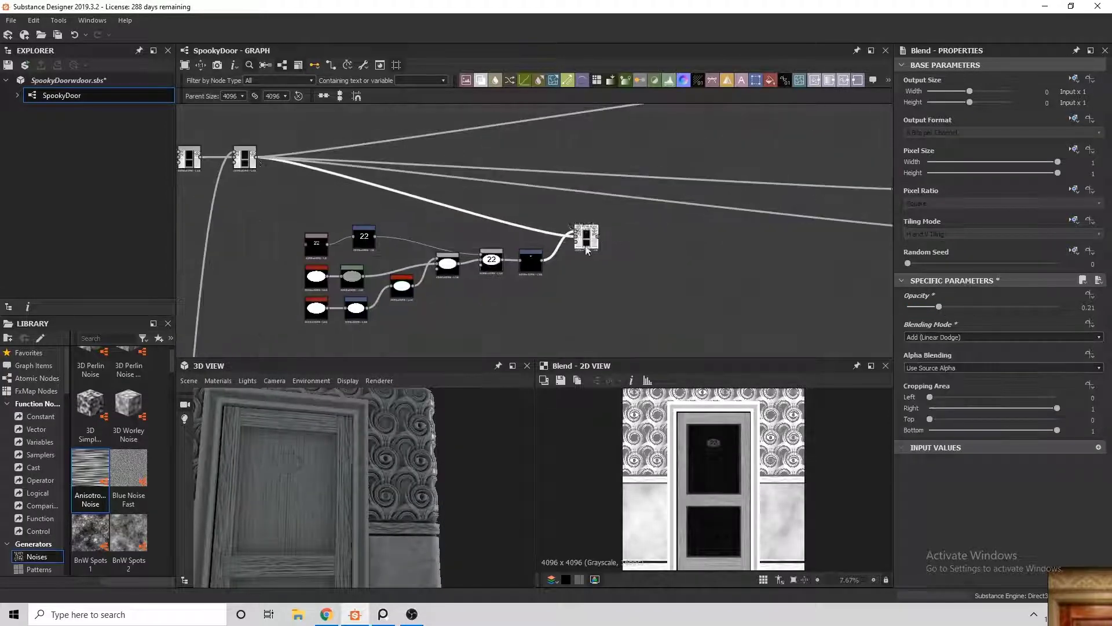
Step: Lower the Height Blend's height offset to 0.11
double_click(586, 247)
scroll(587, 251, up, 5)
scroll(295, 476, up, 2)
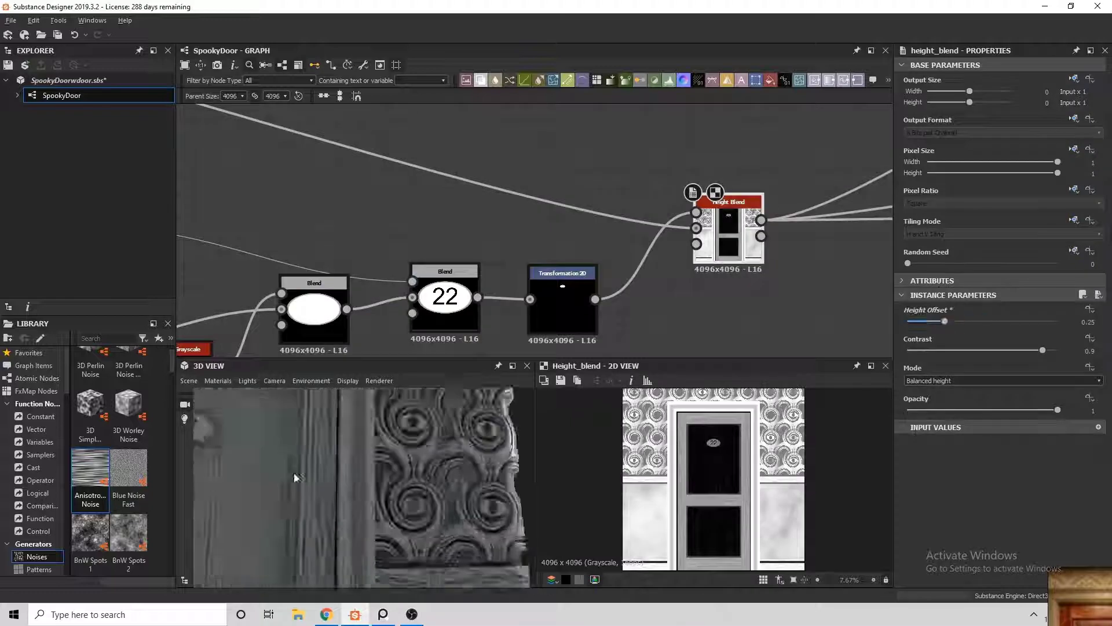
click(912, 321)
scroll(359, 480, down, 3)
scroll(521, 232, down, 5)
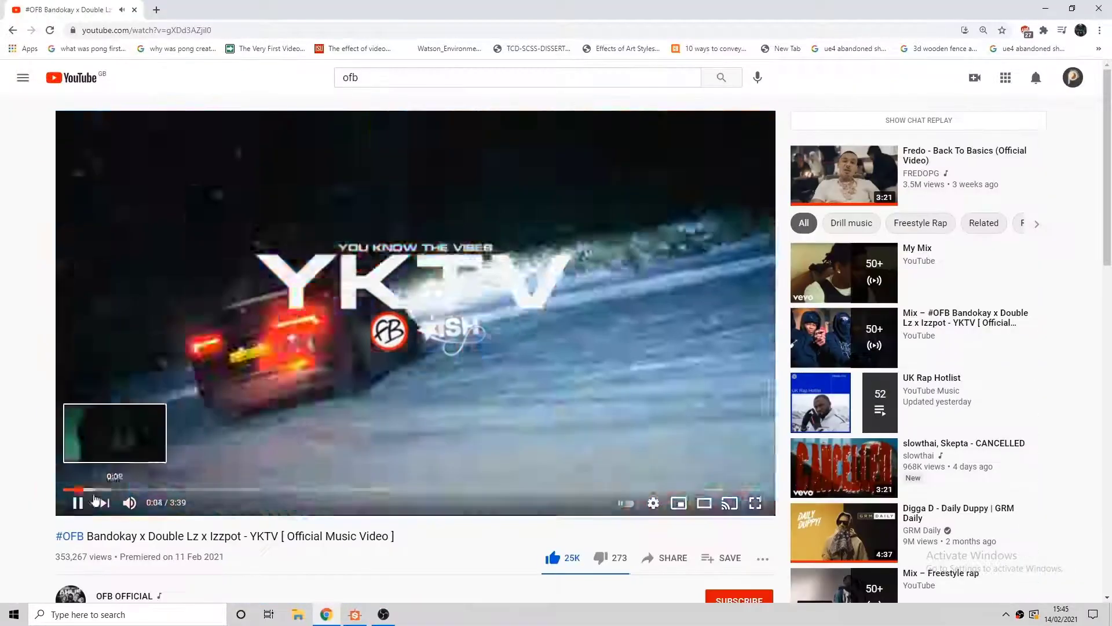
Step: Switch to Chrome and start the YKTV music video on YouTube
click(1033, 615)
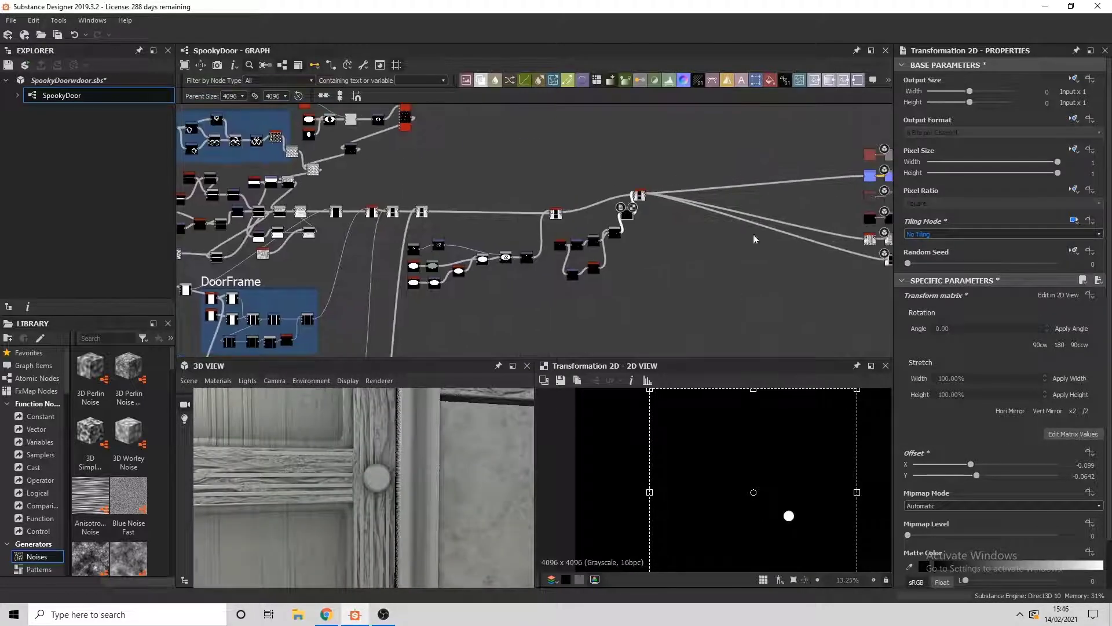
Step: Build the keyhole from a Shape node, a Blend and a Blur HQ Grayscale at intensity 4.68
key(space)
text(sha)
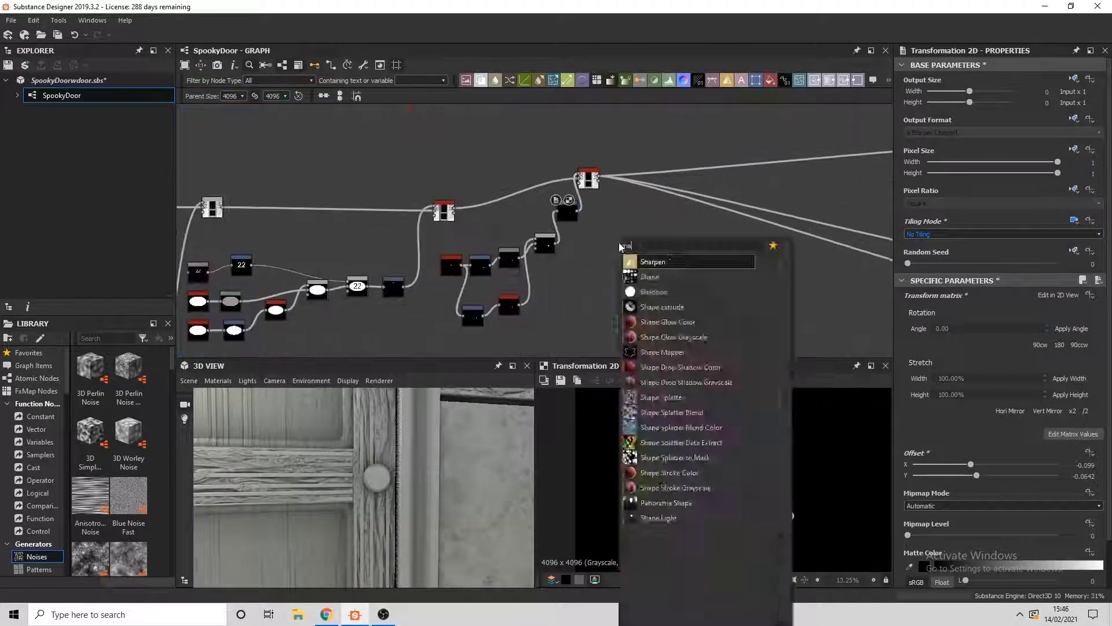
click(649, 276)
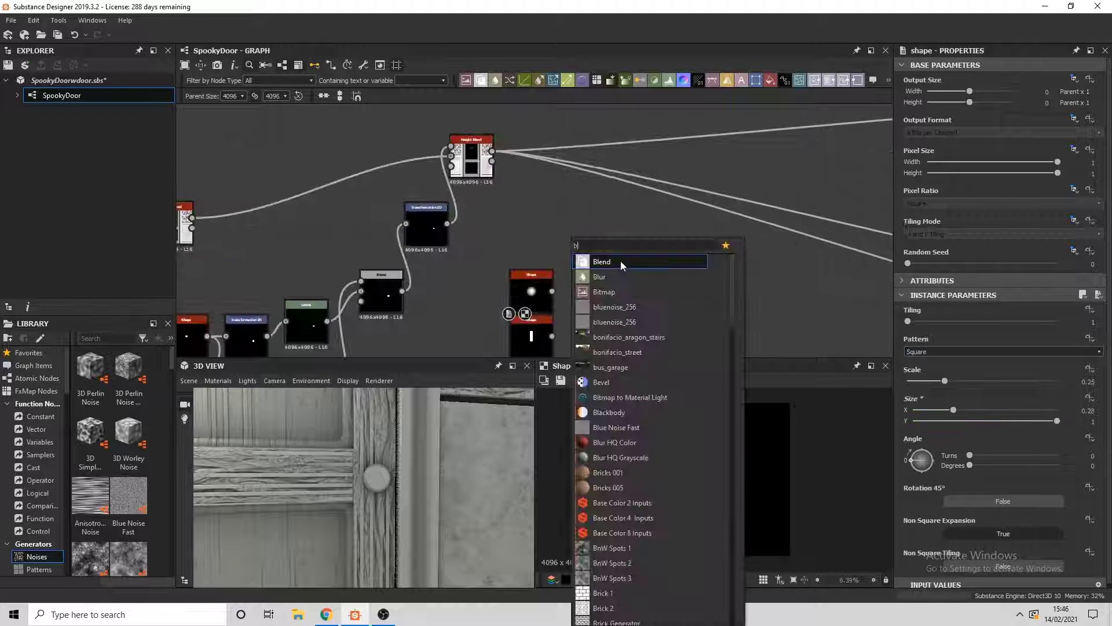
click(620, 255)
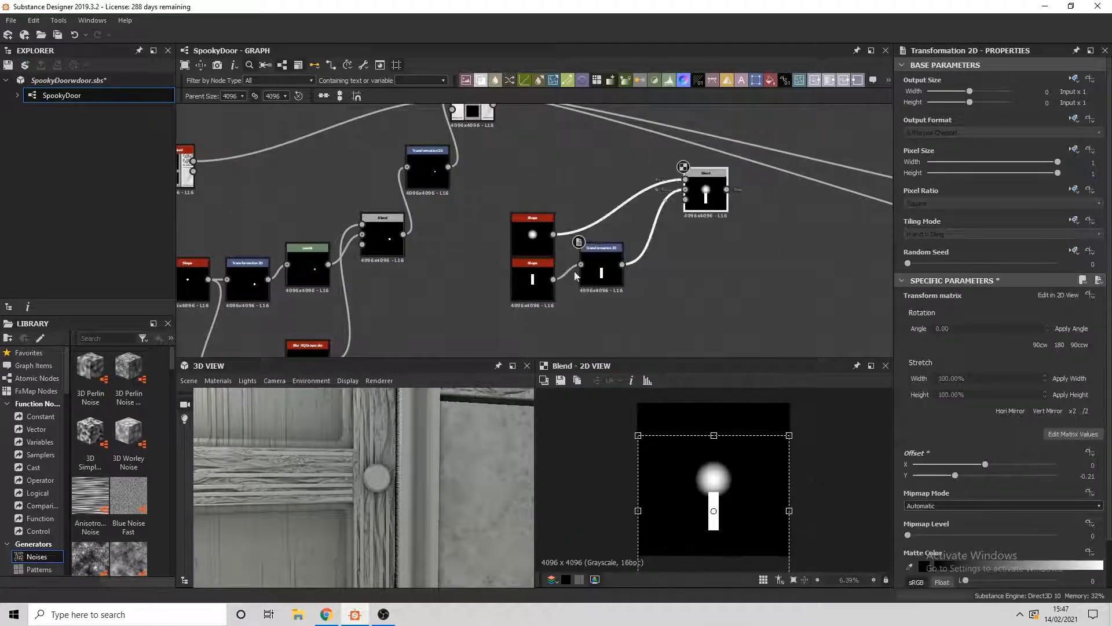
key(space)
click(759, 265)
drag(1000, 322, 992, 324)
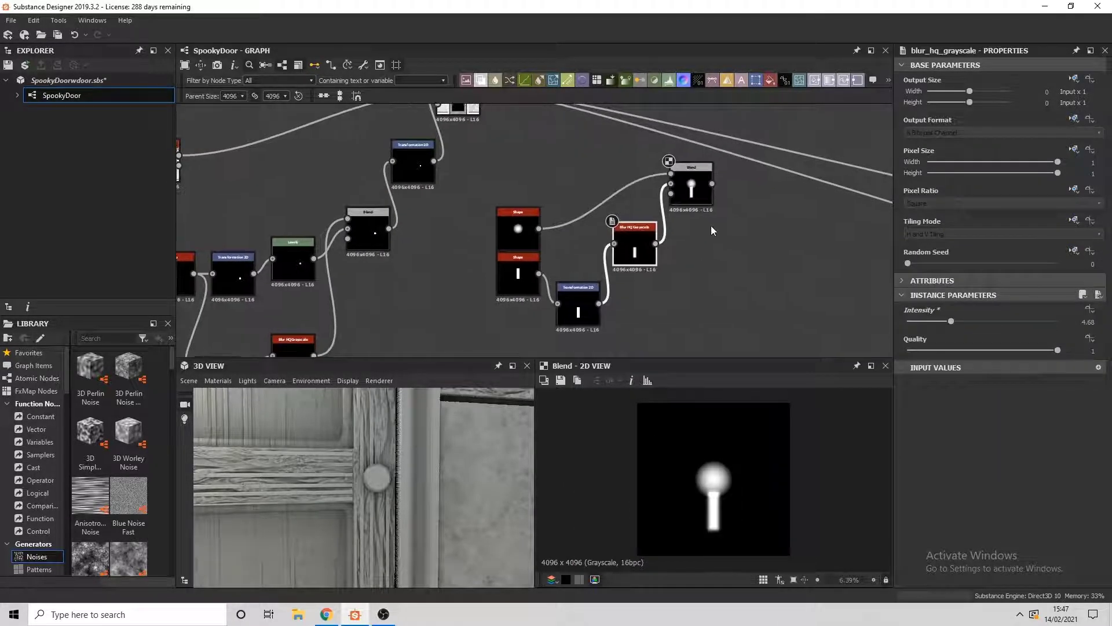
click(689, 185)
Step: Move the keyhole into place on the door and select the new Handle frame
scroll(948, 347, down, 2)
scroll(590, 231, down, 5)
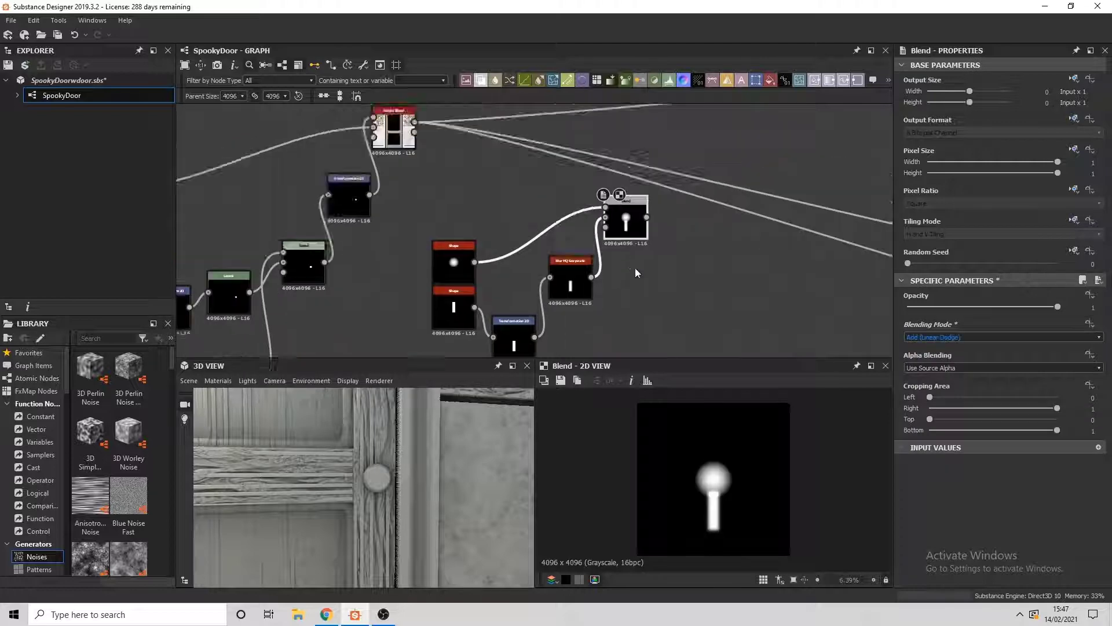
scroll(602, 234, up, 3)
middle_drag(602, 234, 607, 239)
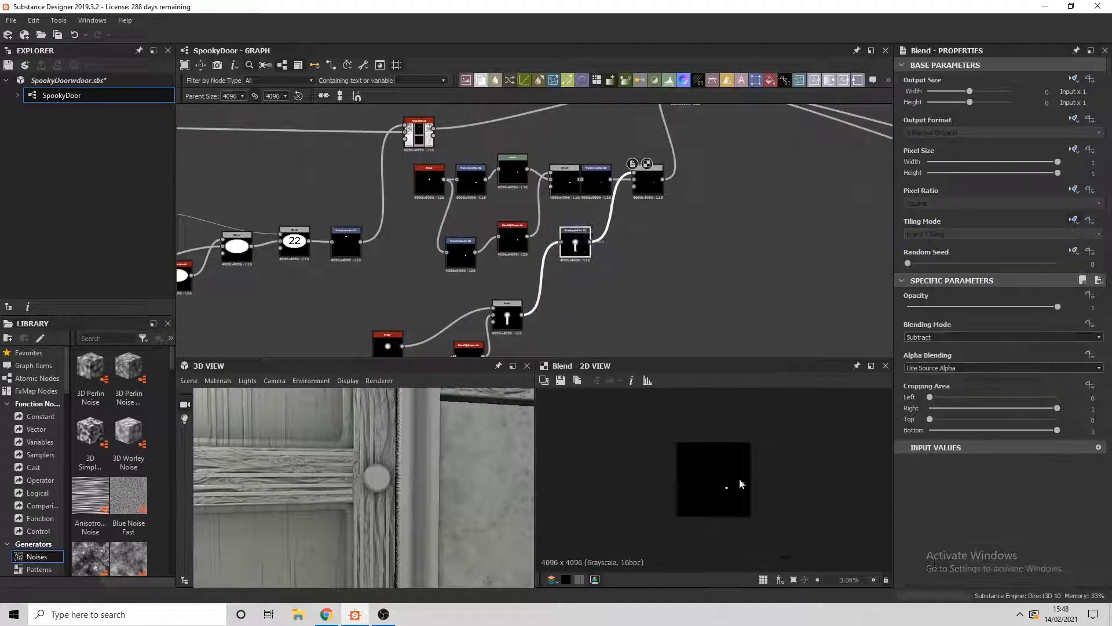
drag(742, 484, 778, 523)
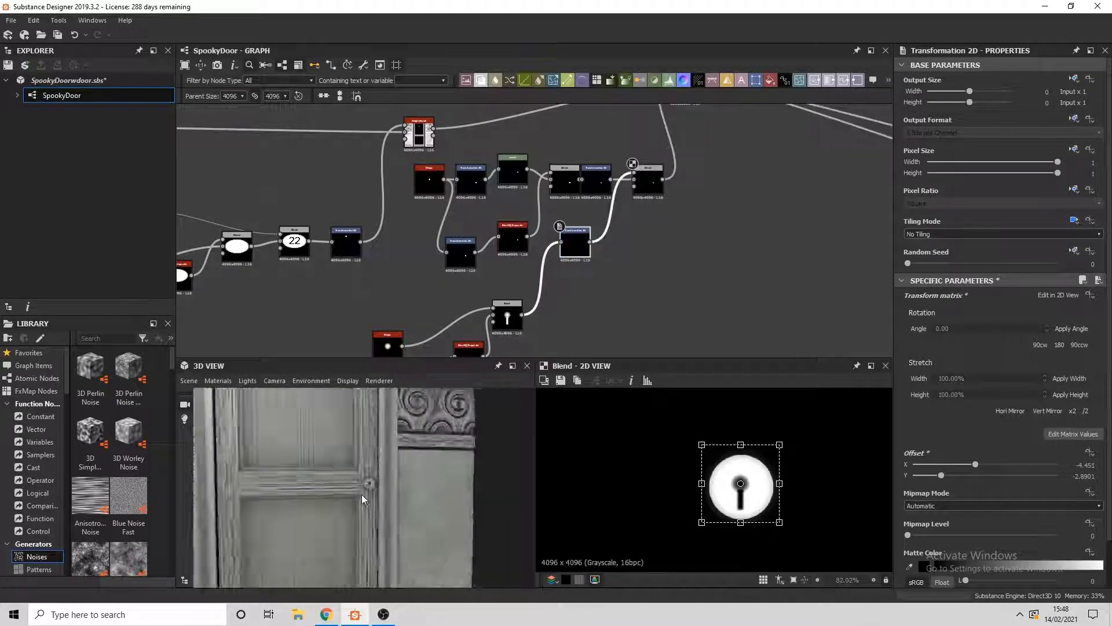
scroll(725, 276, down, 3)
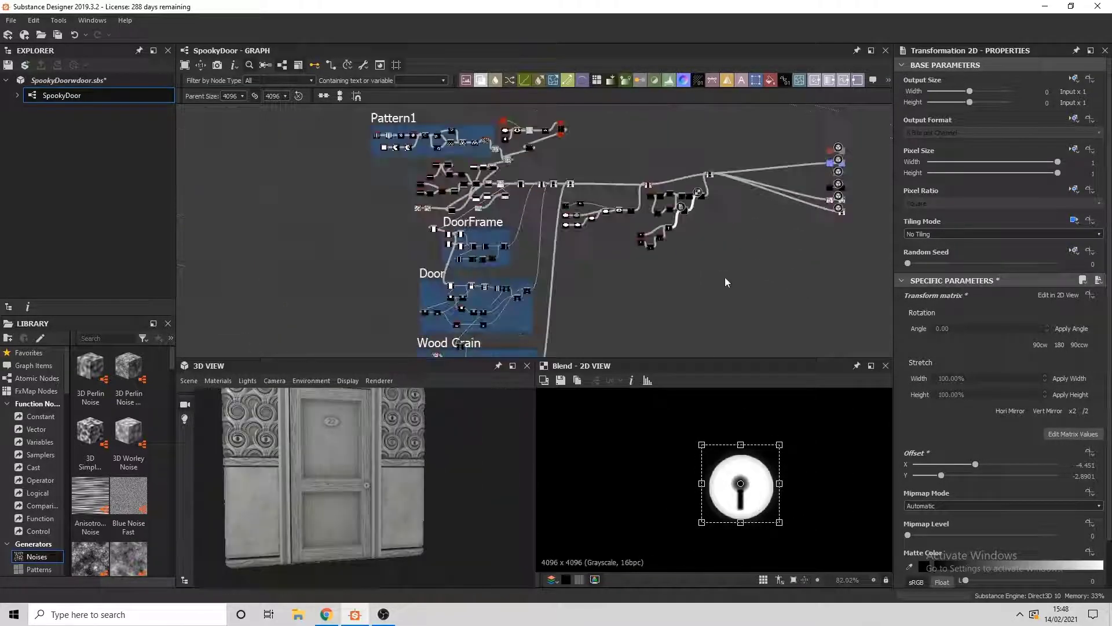
middle_drag(724, 277, 589, 317)
click(579, 289)
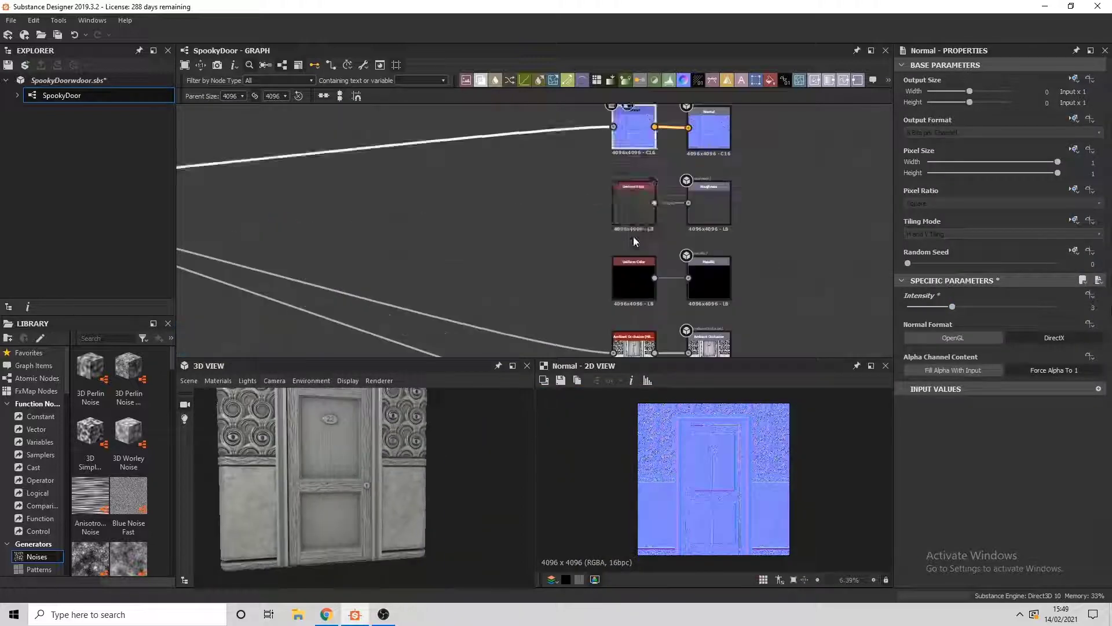
Step: Inspect the colour feeding Base Color and undo the last gradient edit
click(633, 209)
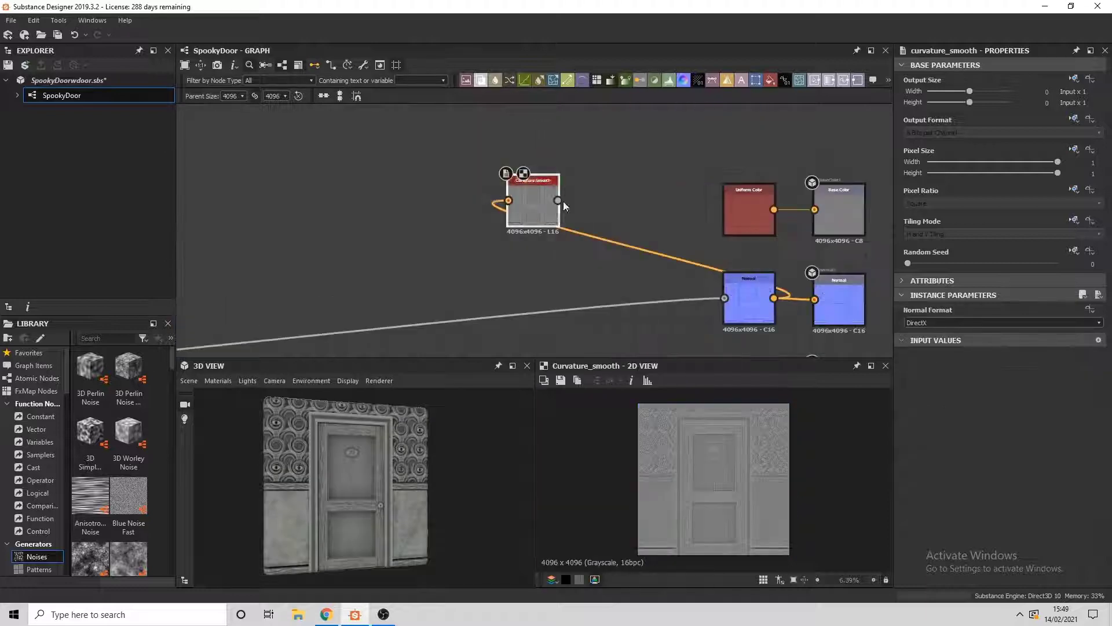
scroll(559, 220, down, 3)
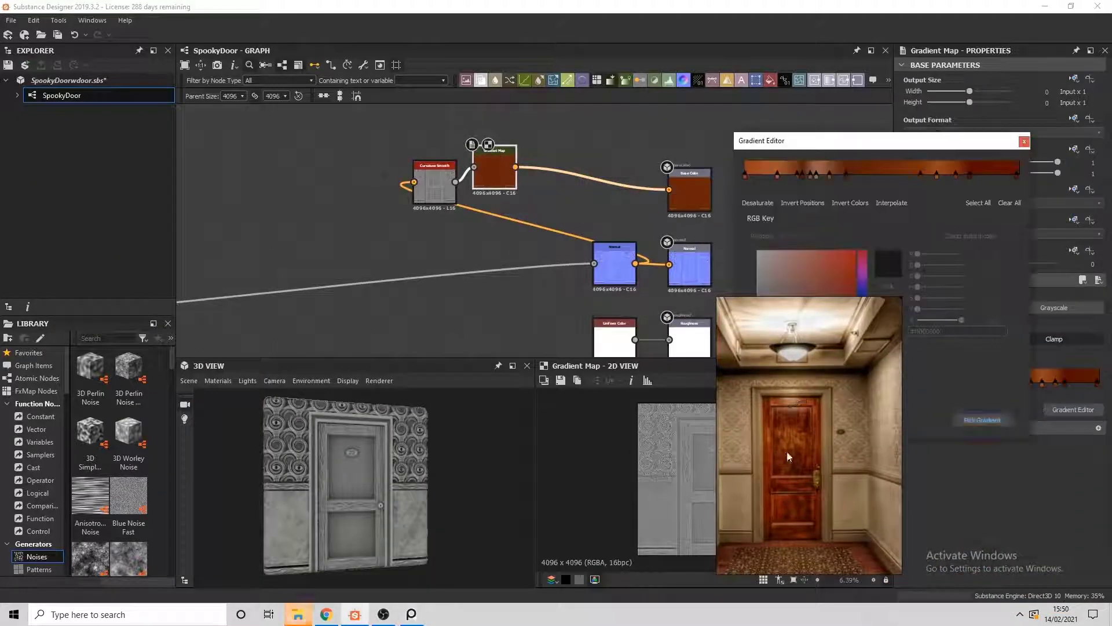
key(ctrl+z)
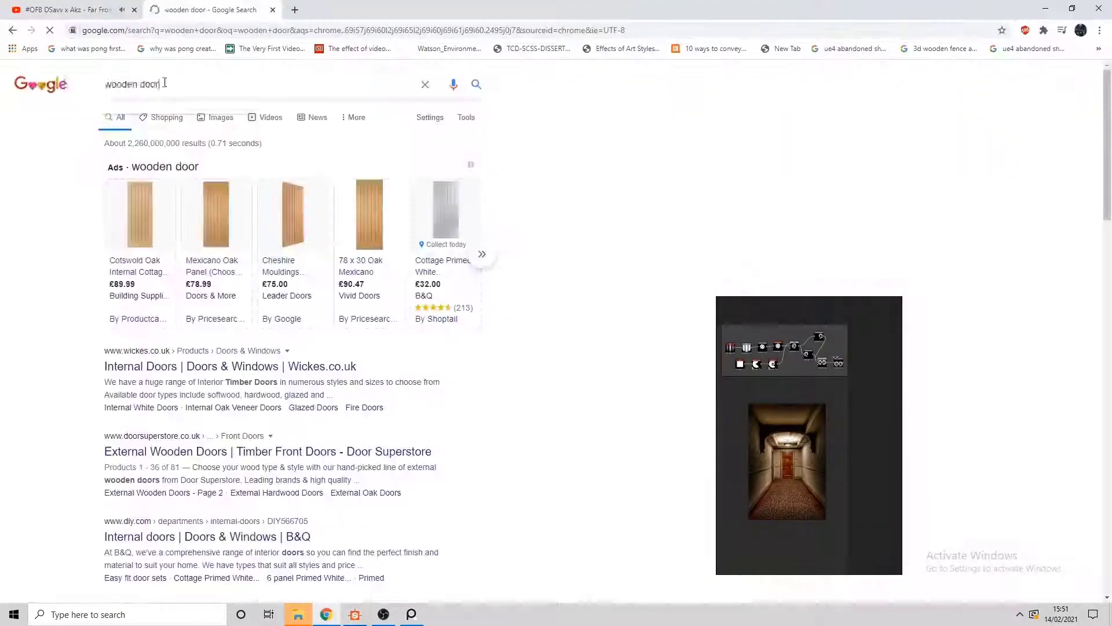
Step: Search Google Images for 'abandoned wooden door' and open the first door photo
click(105, 84)
text(abandoned)
key(Return)
click(156, 114)
click(57, 151)
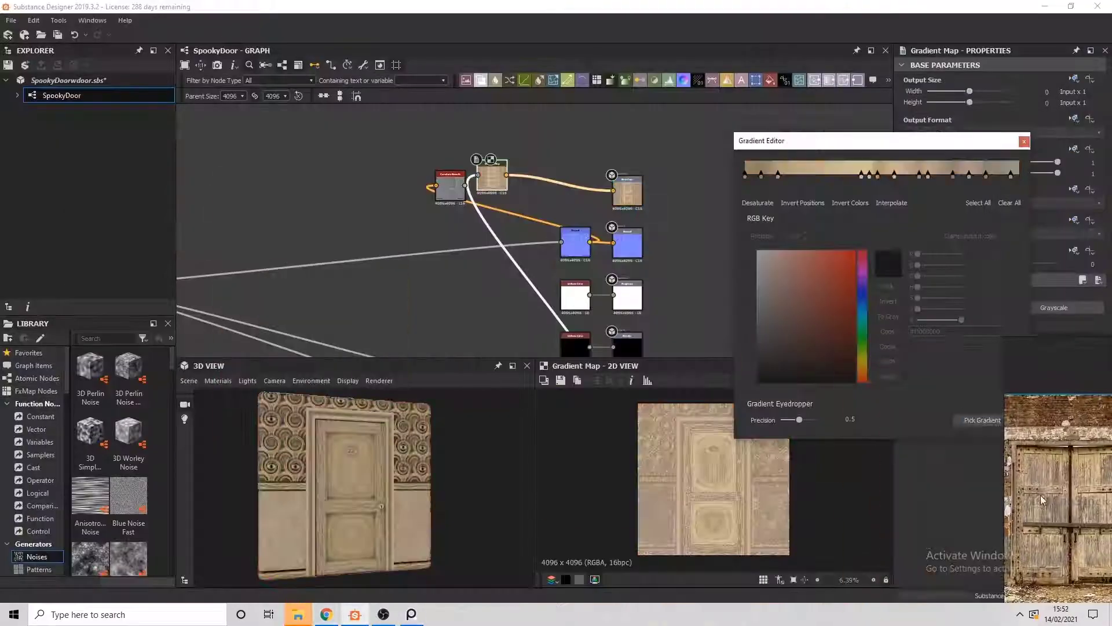
Step: Sample the gradient's wood tones from the reference door photo
click(1040, 500)
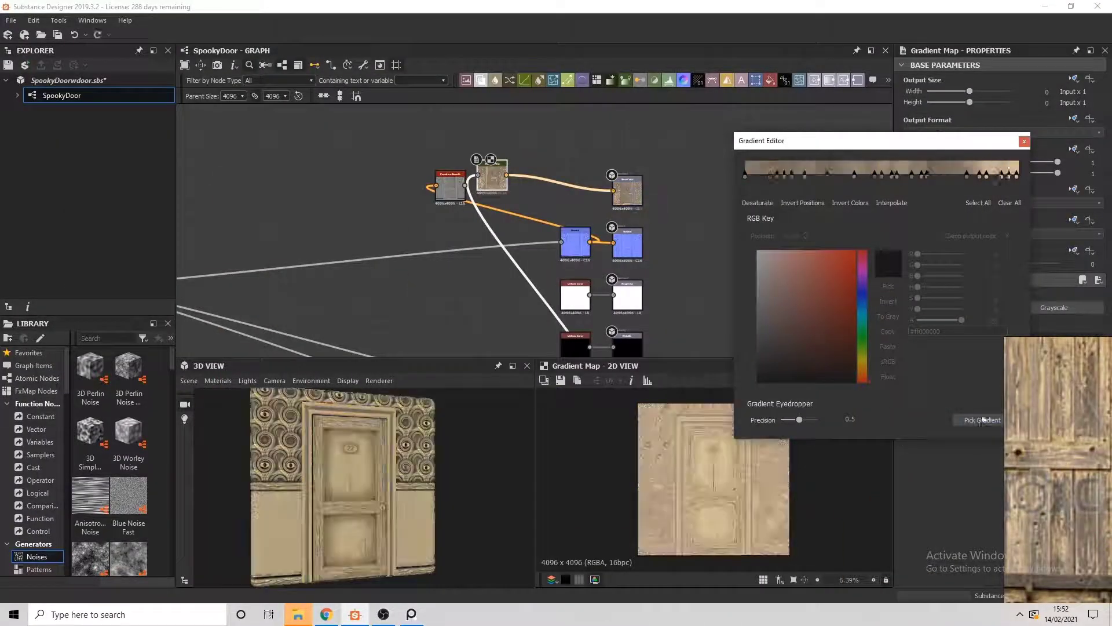
click(1024, 141)
scroll(550, 205, up, 3)
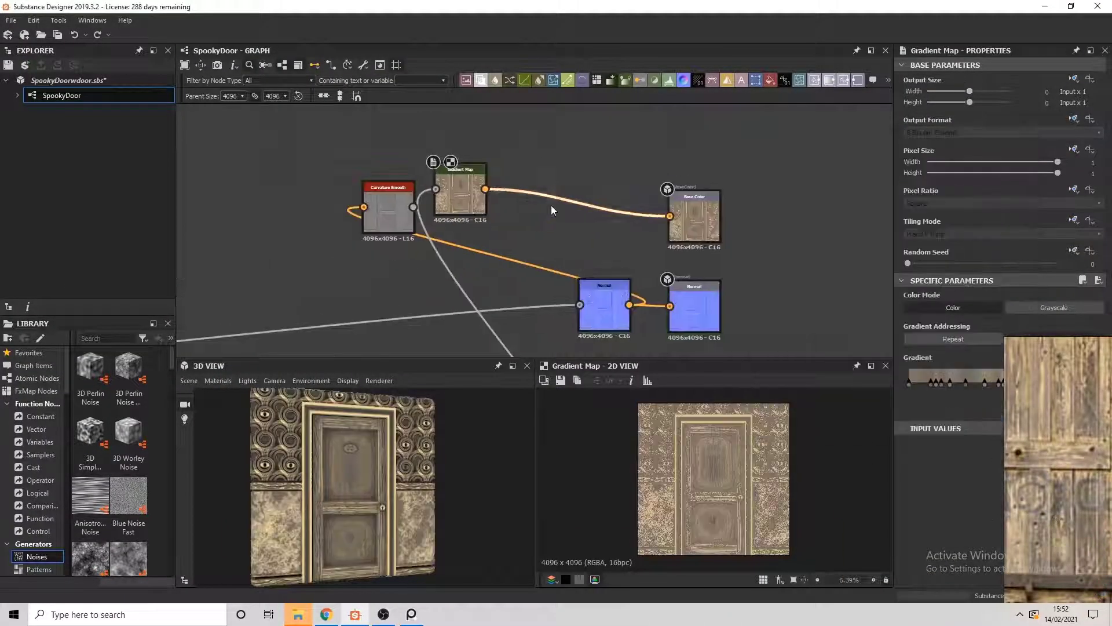
scroll(656, 232, down, 4)
scroll(299, 309, up, 6)
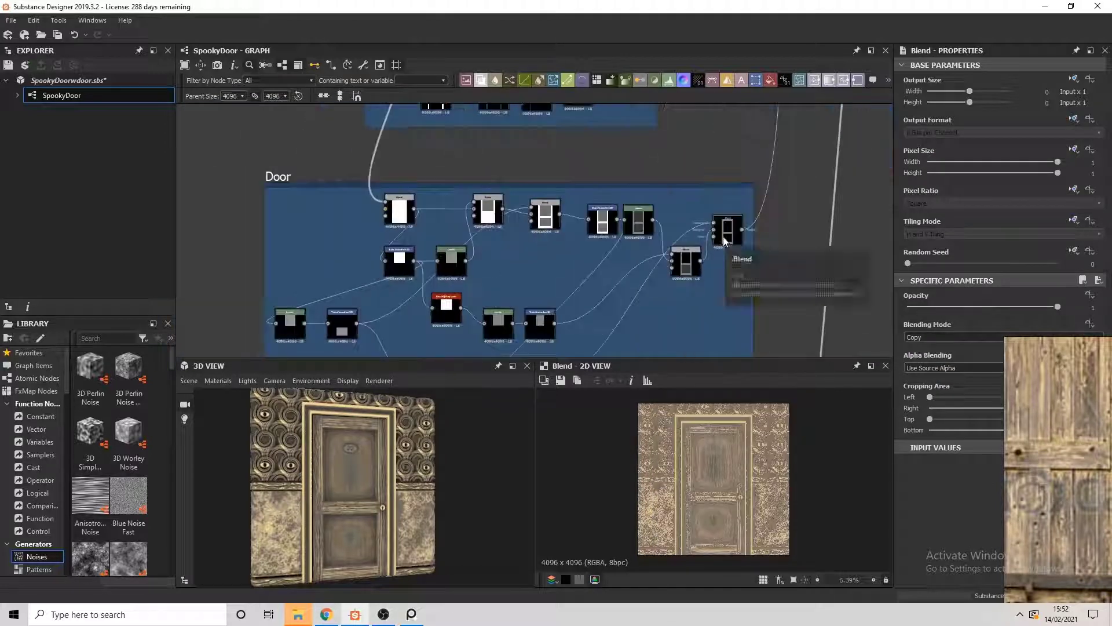
Step: Preview the Door frame's Levels mask to drive the new base-colour Blend
click(634, 218)
double_click(705, 136)
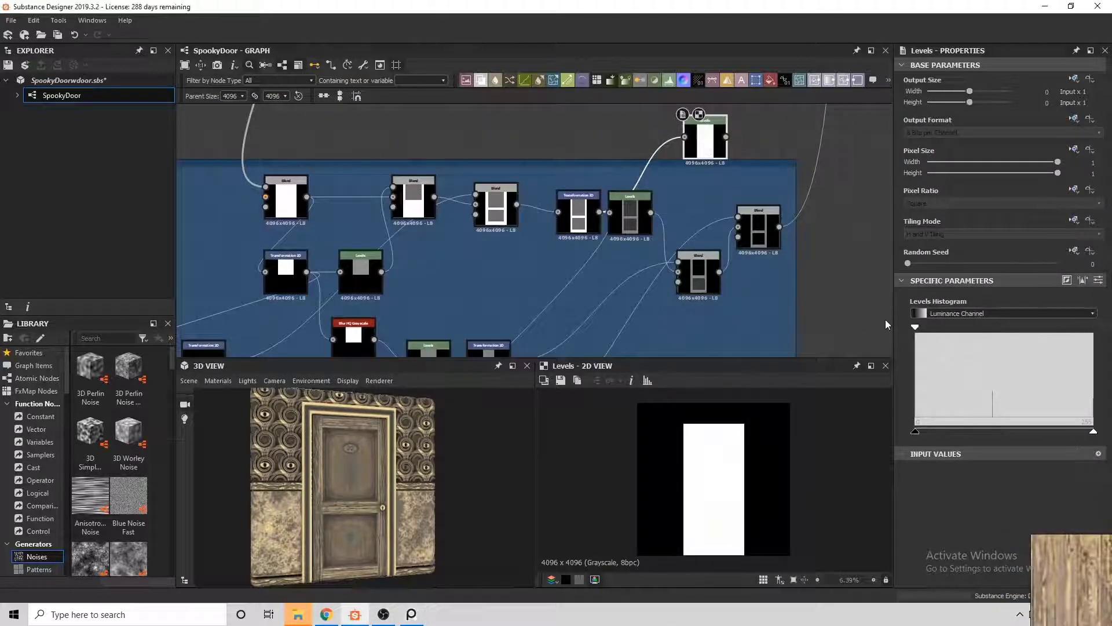
scroll(886, 324, down, 4)
scroll(637, 243, up, 5)
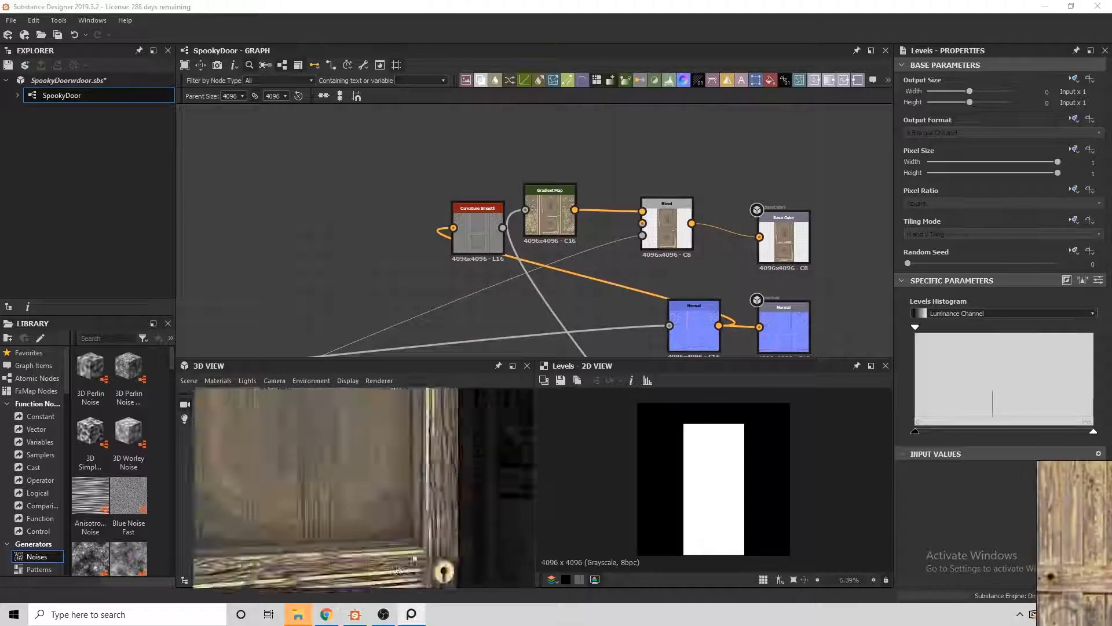
click(23, 80)
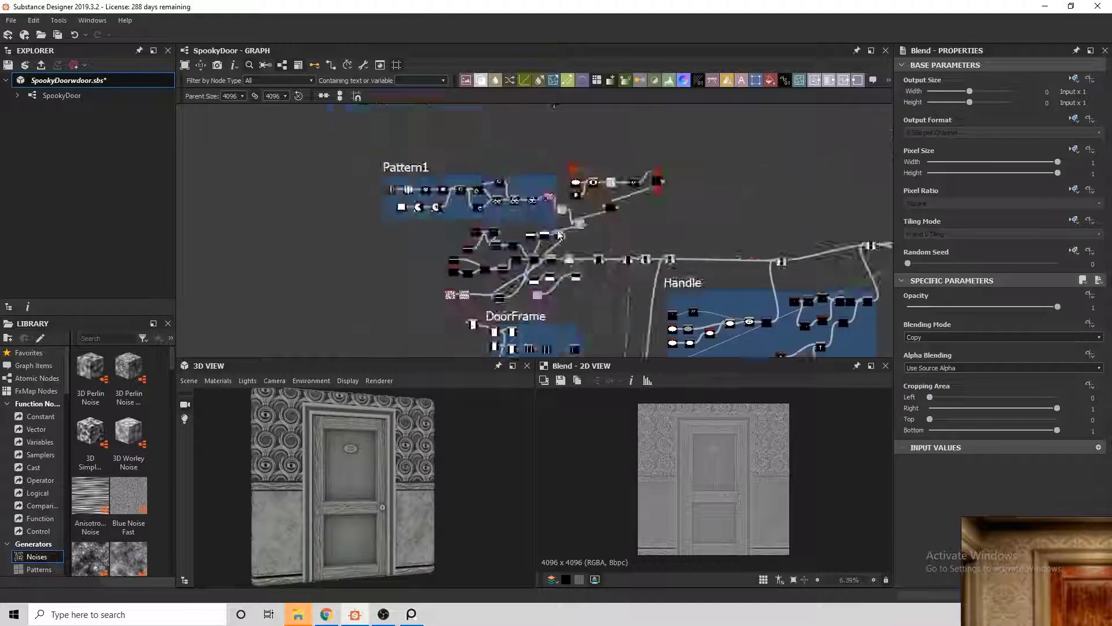
Step: Wire the upper-wall mask into a new Blend for the wallpaper's brown Gradient Map
scroll(629, 255, up, 3)
scroll(628, 254, up, 3)
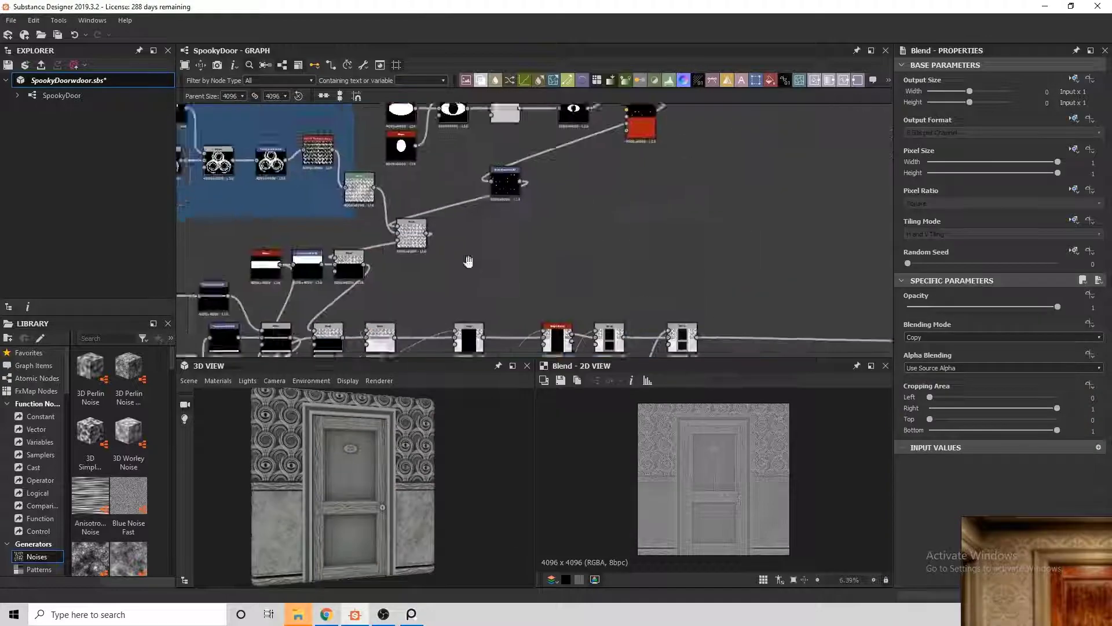
scroll(620, 258, down, 2)
scroll(613, 258, up, 2)
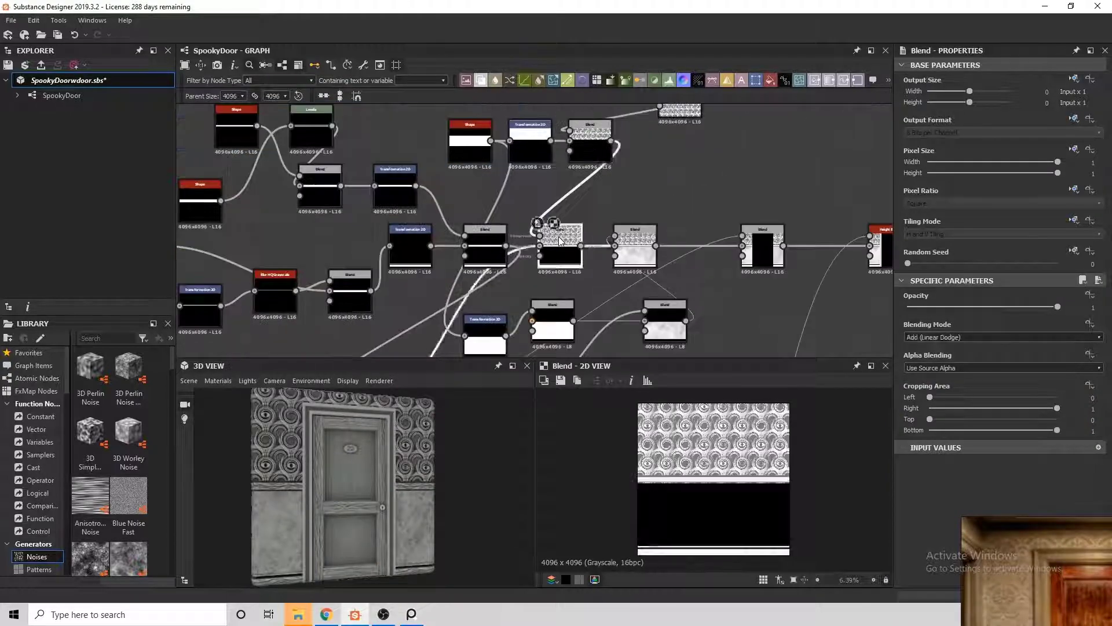
scroll(514, 211, up, 2)
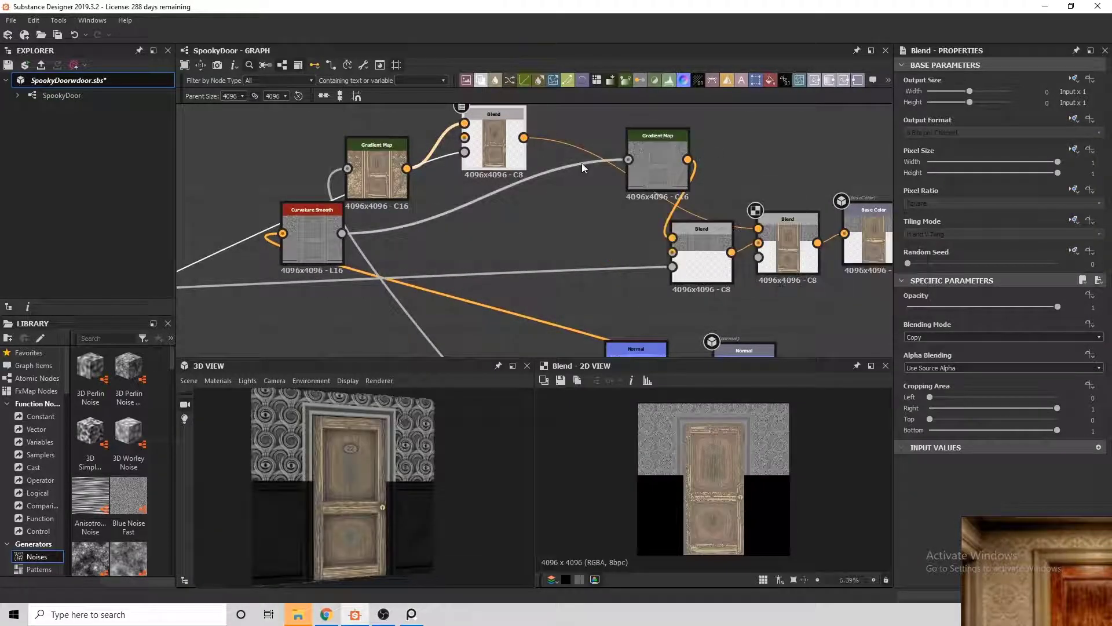
scroll(581, 162, down, 5)
scroll(528, 334, up, 3)
scroll(640, 206, up, 4)
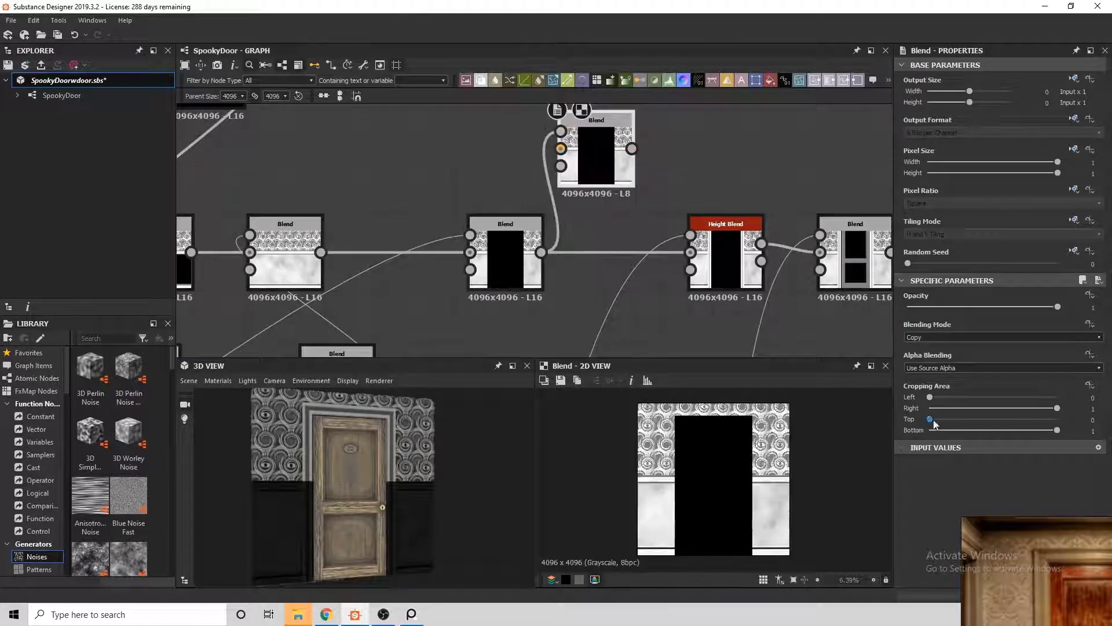
drag(1057, 430, 992, 431)
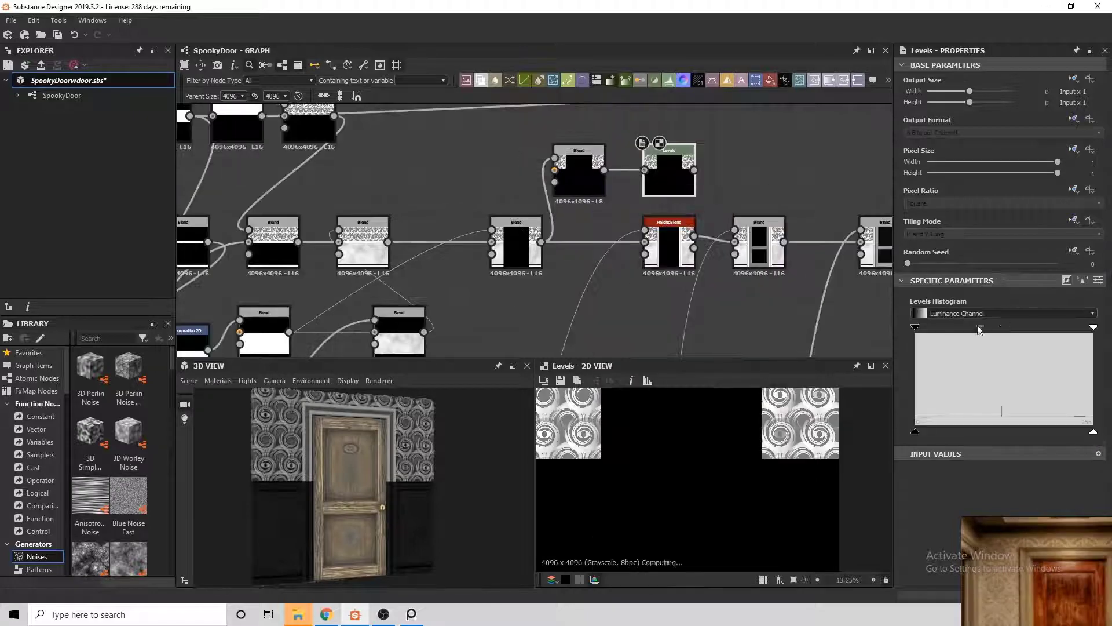
scroll(438, 174, up, 3)
middle_drag(438, 174, 456, 234)
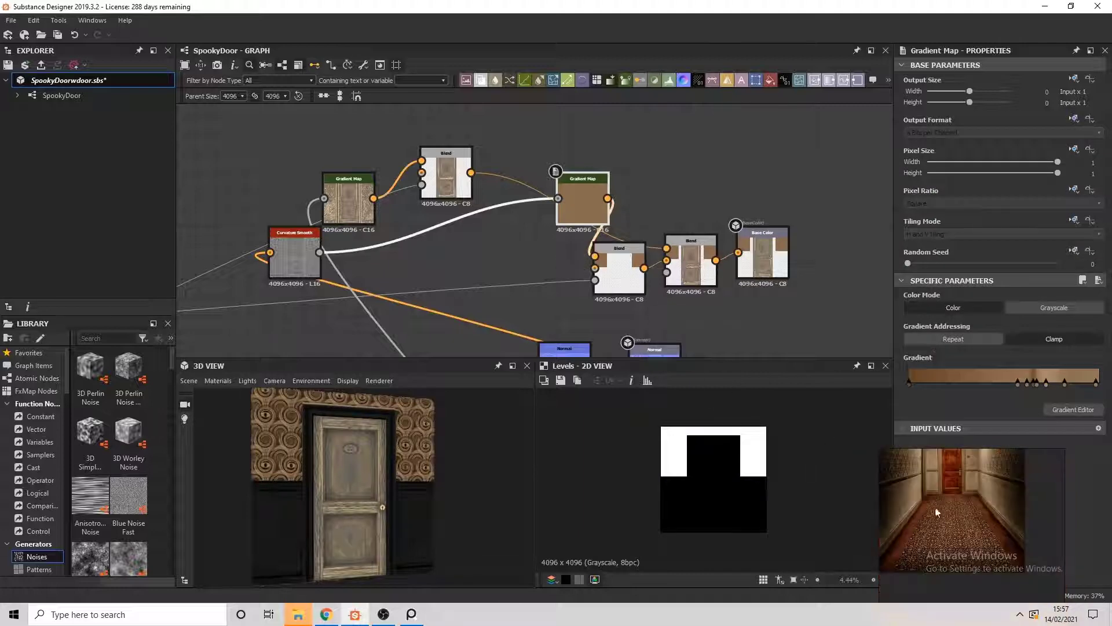
Step: Crop the panel mask to top 0.525 and bottom 0.93, then move its Levels node beside the colour nodes
scroll(509, 262, down, 5)
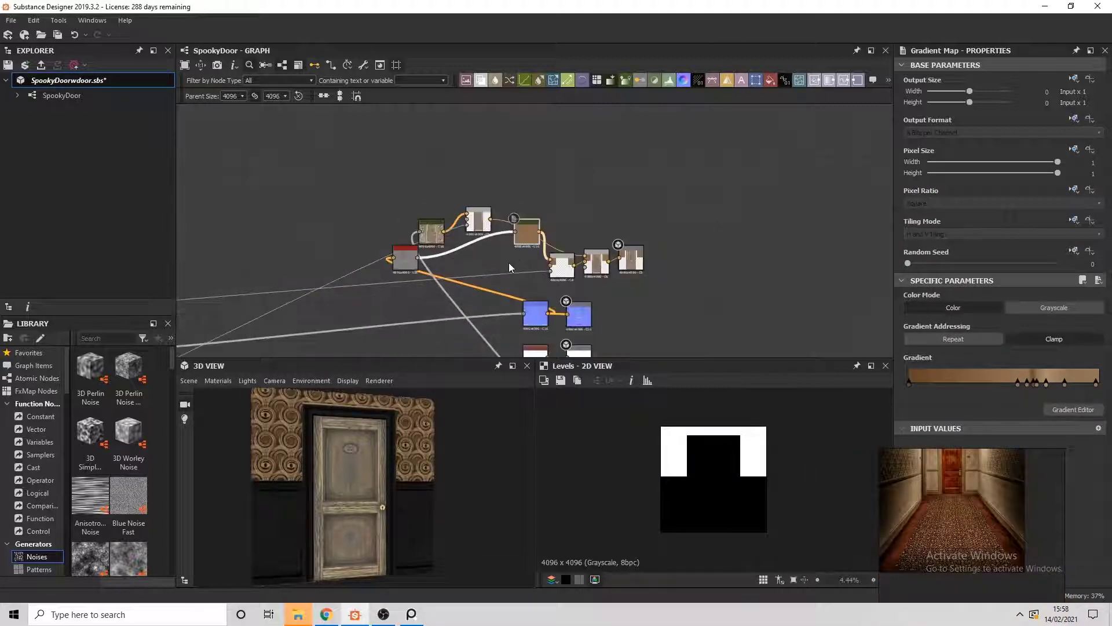
drag(441, 475, 485, 408)
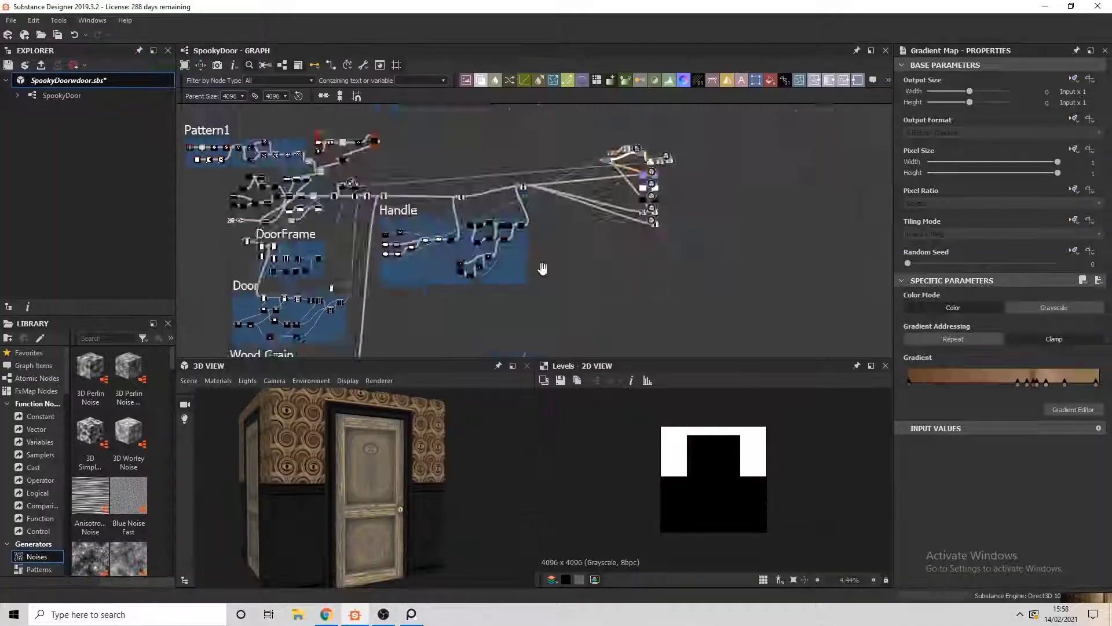
scroll(541, 249, up, 5)
scroll(537, 272, up, 6)
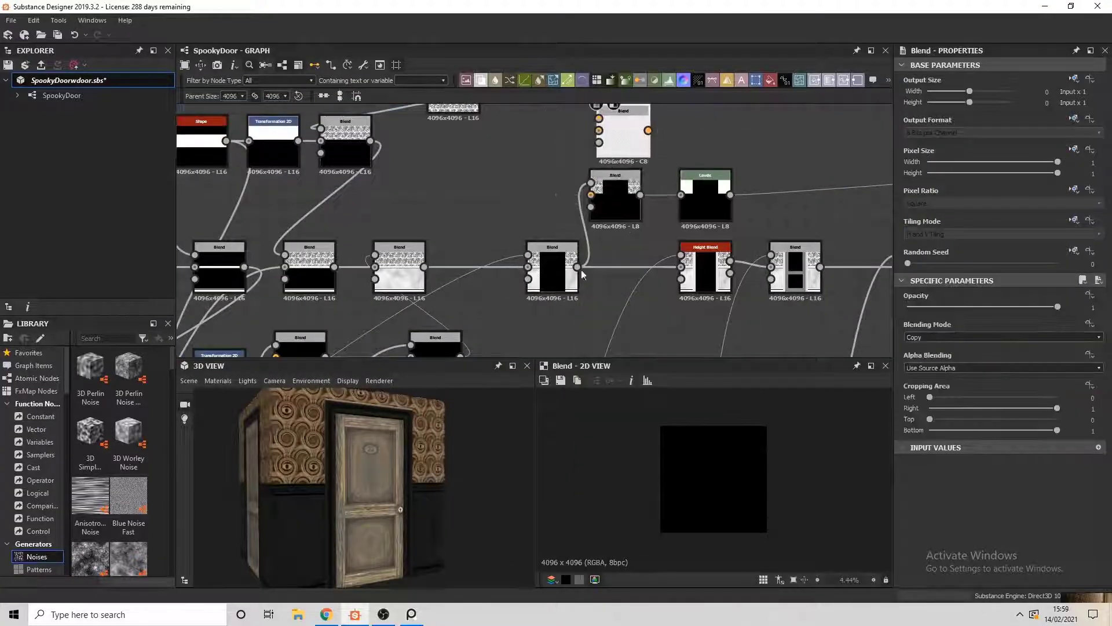
drag(929, 419, 986, 424)
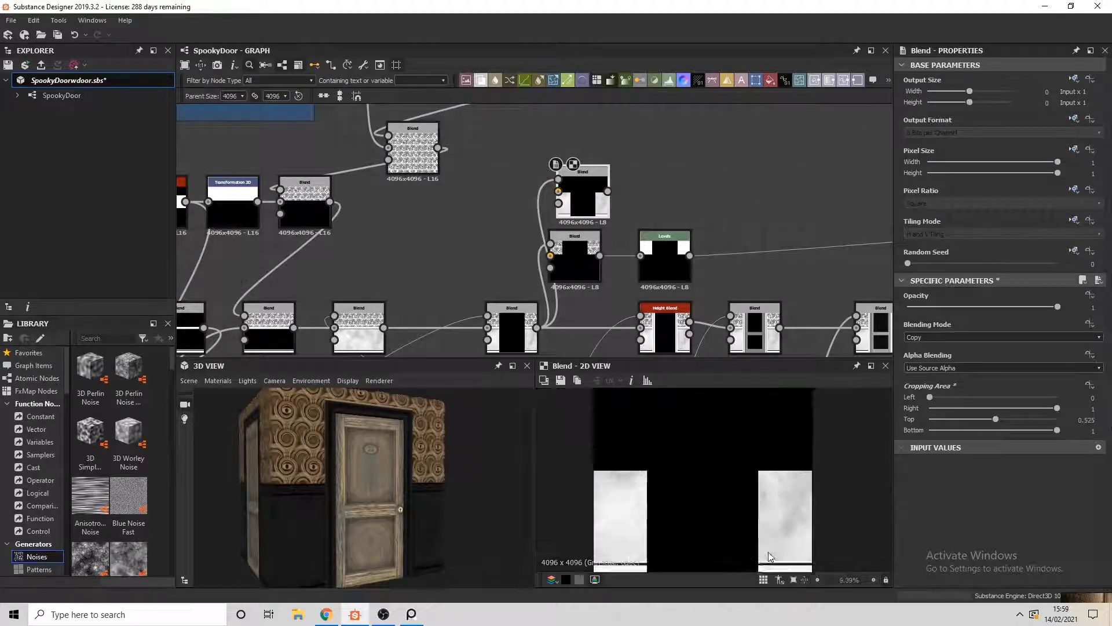
drag(1058, 430, 1053, 430)
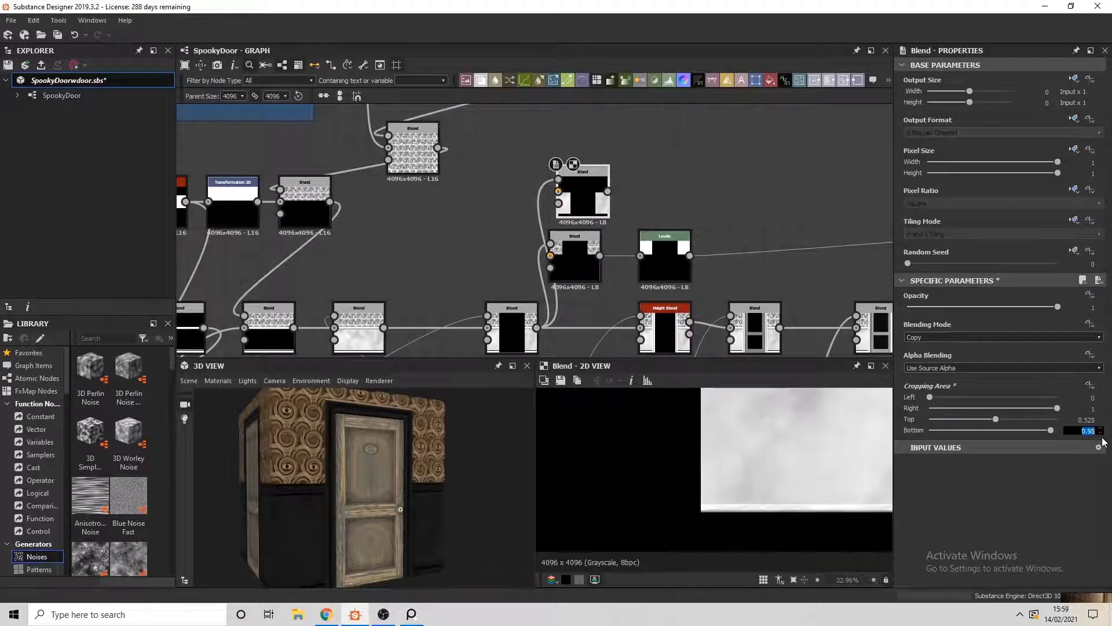
click(666, 258)
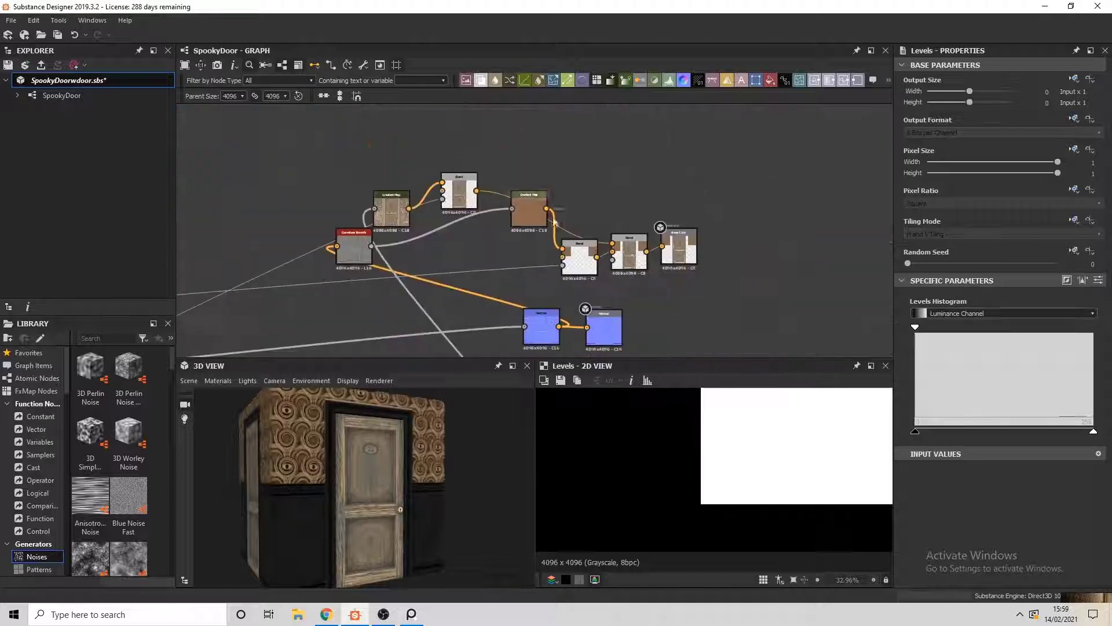
drag(672, 255, 746, 256)
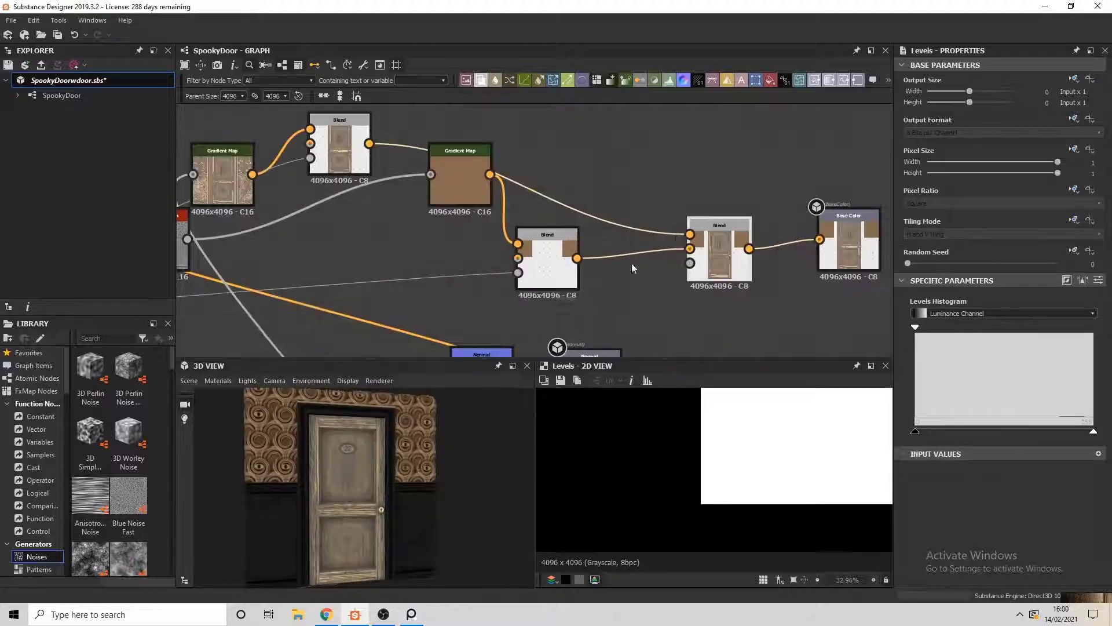
Step: Paste a Blend into the colour chain, sample tan tones from a reference photo, and shift the final Blend right
key(ctrl+v)
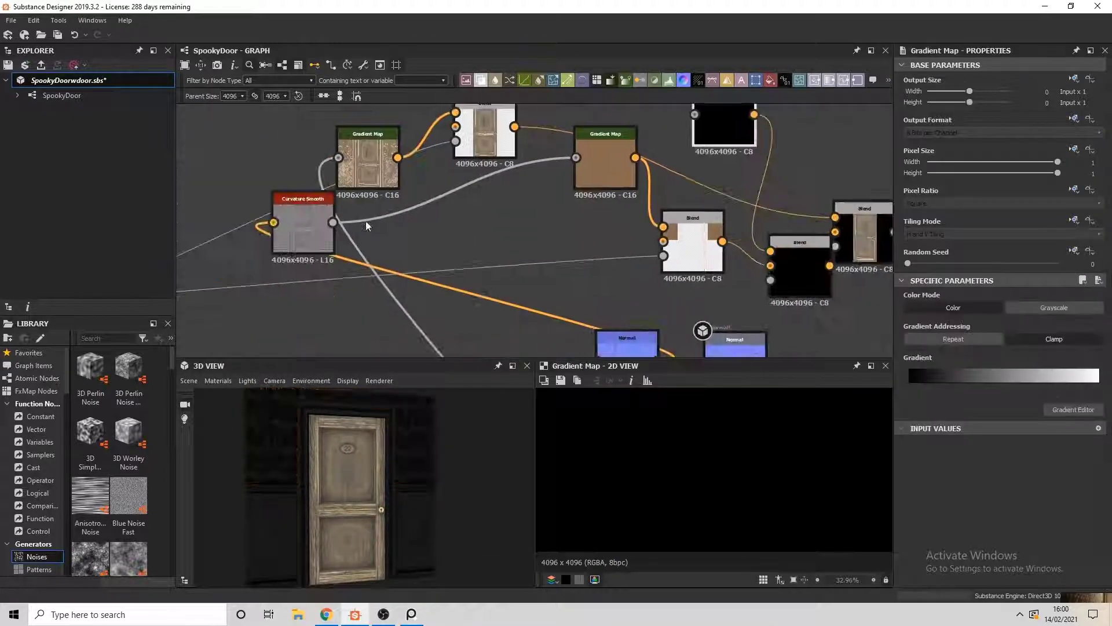
right_click(403, 279)
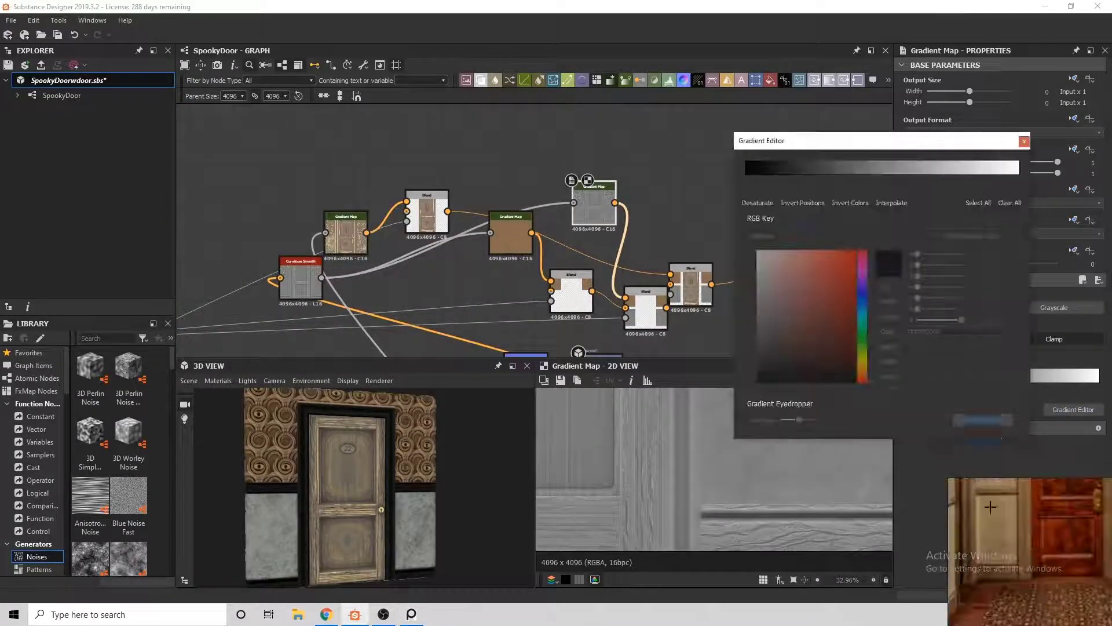
drag(1016, 512, 1038, 533)
key(Escape)
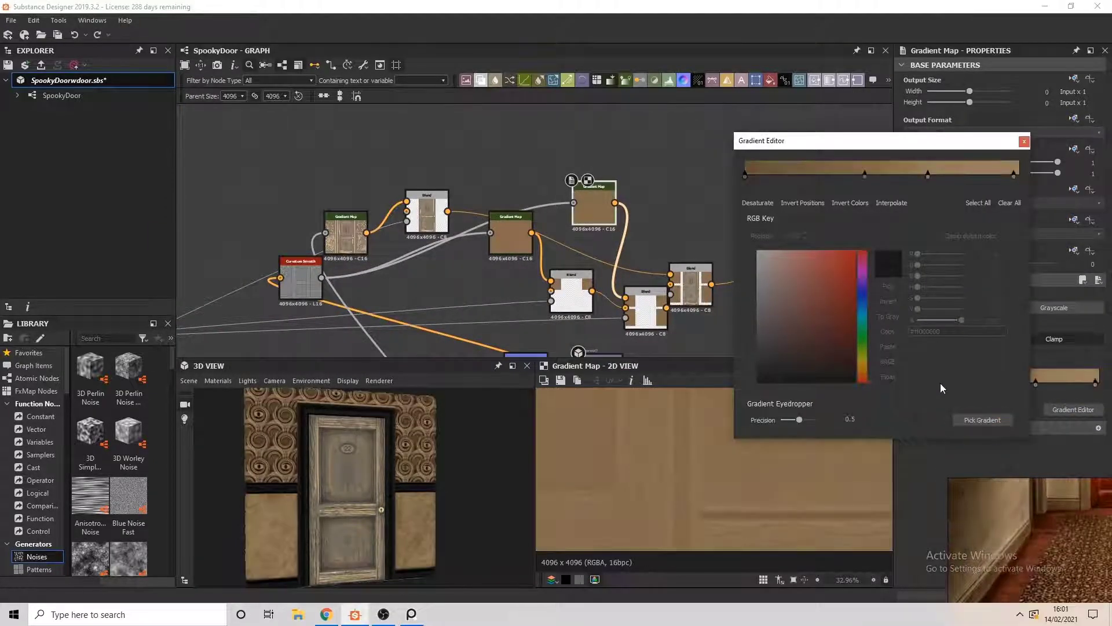
click(995, 526)
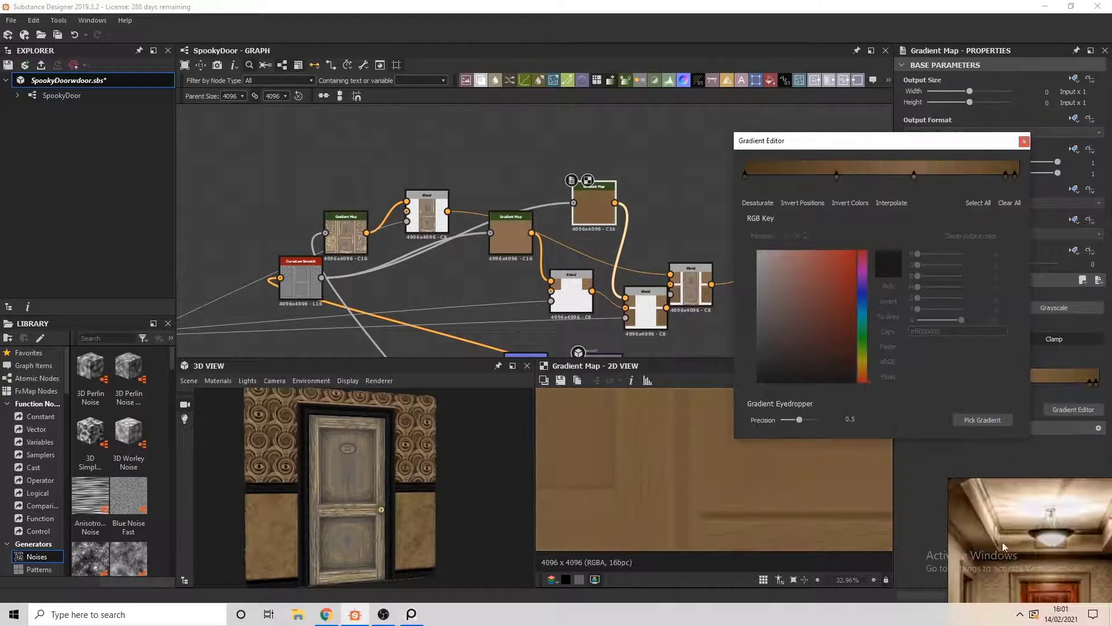
click(984, 421)
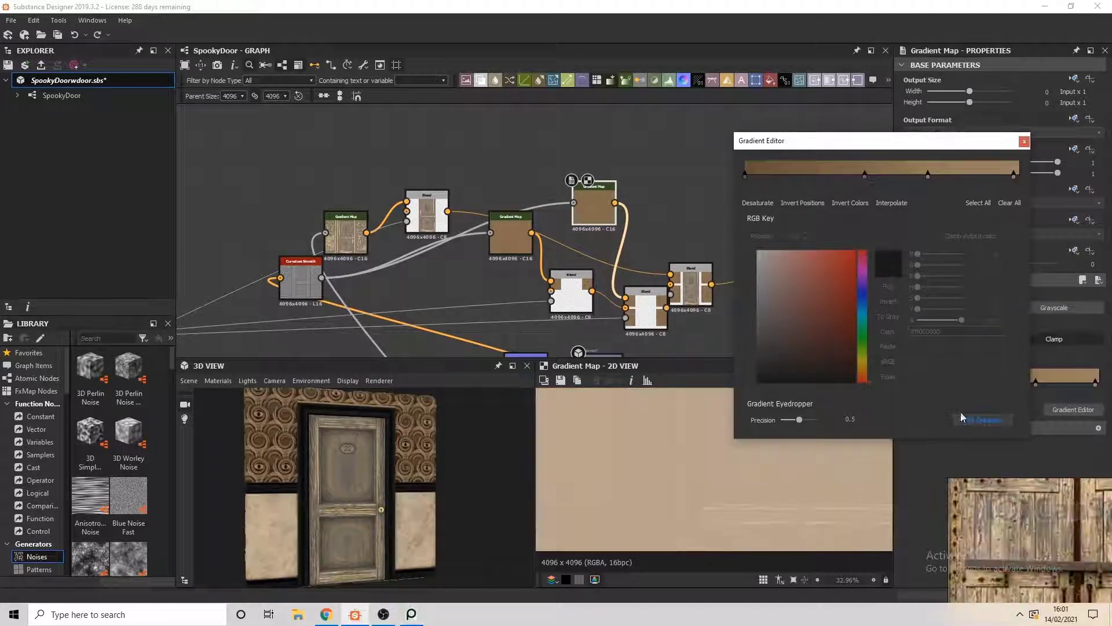
key(Escape)
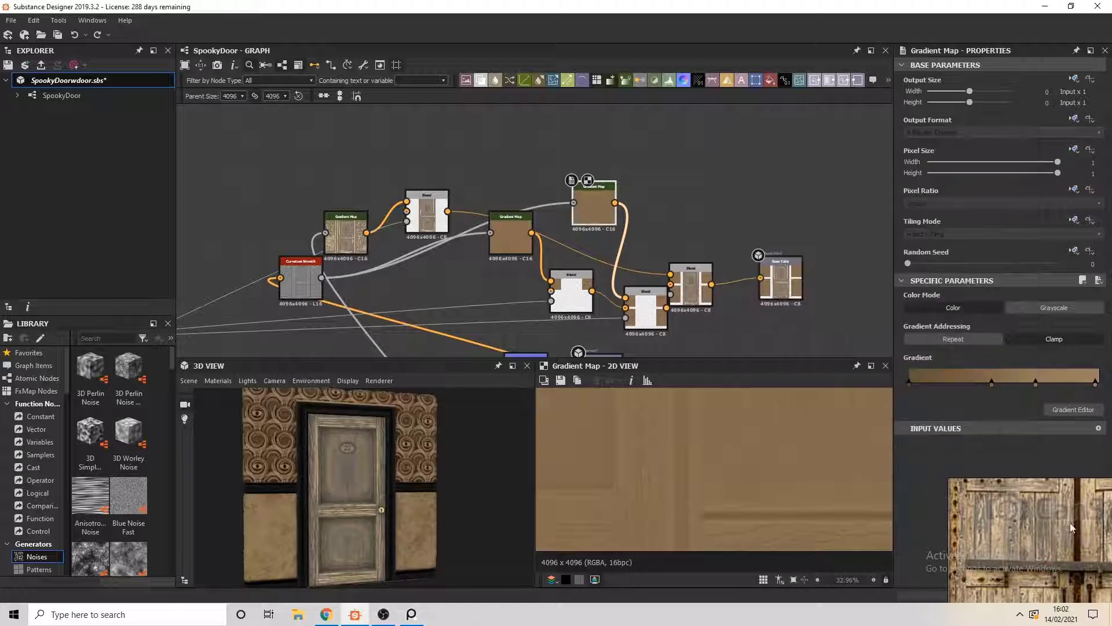
drag(684, 264, 792, 282)
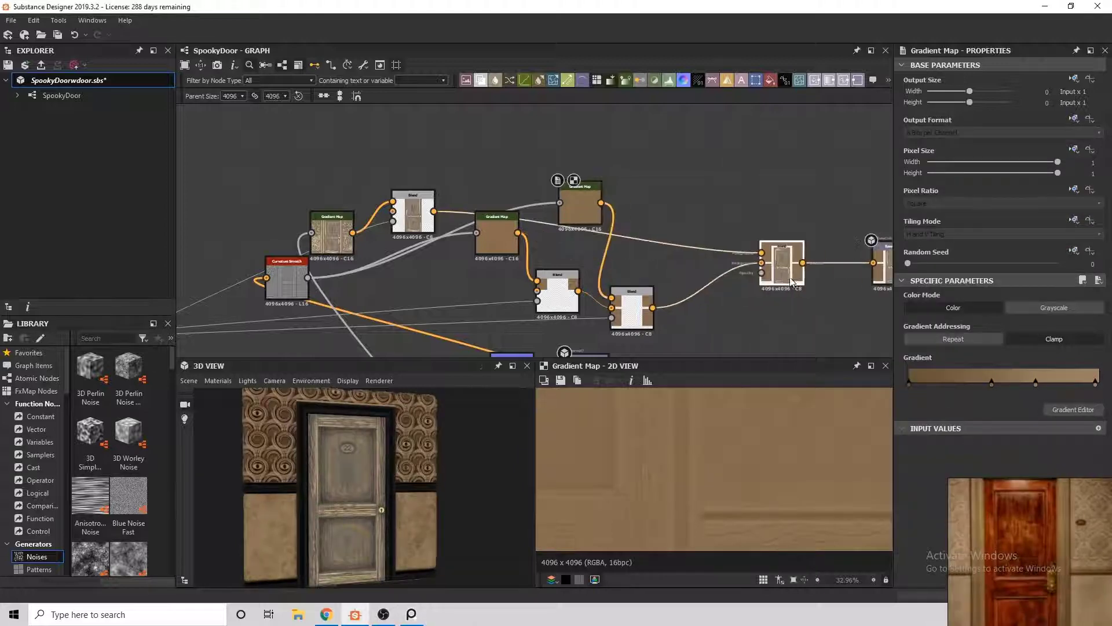
Step: Feed Curvature Smooth into a new Gradient Map and sample dark brown tones from the reference door
scroll(704, 255, down, 2)
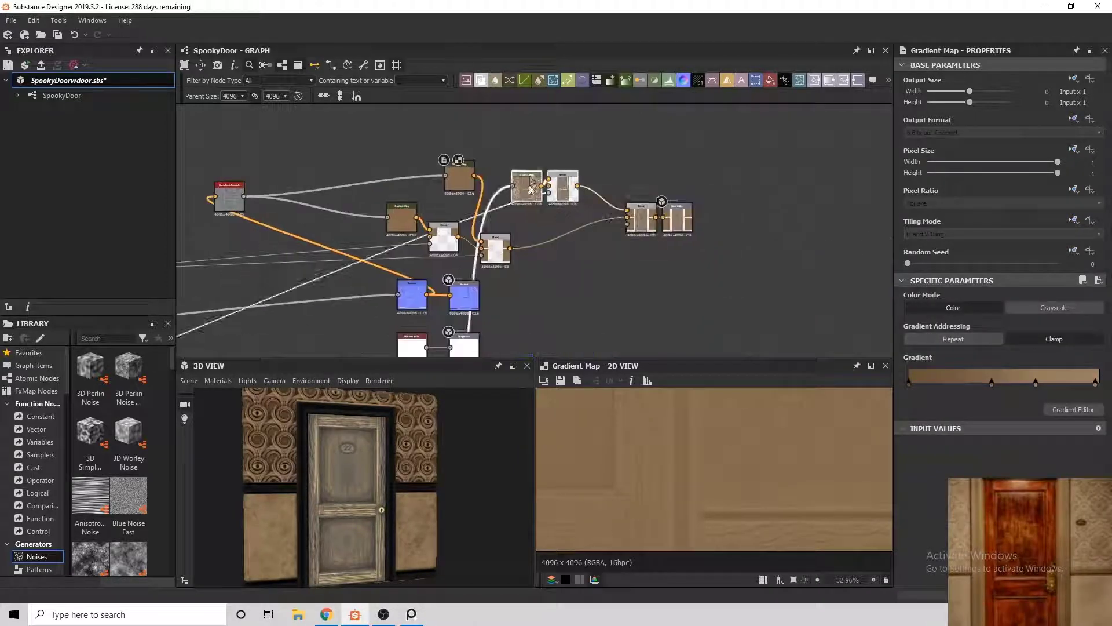
middle_drag(556, 231, 579, 243)
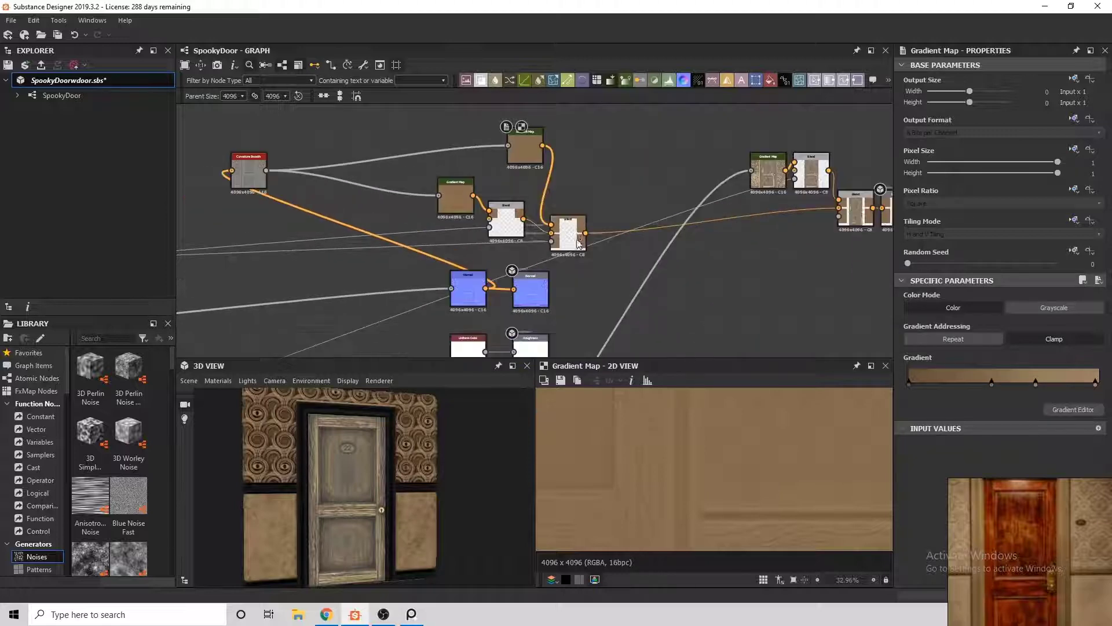
middle_drag(485, 224, 467, 199)
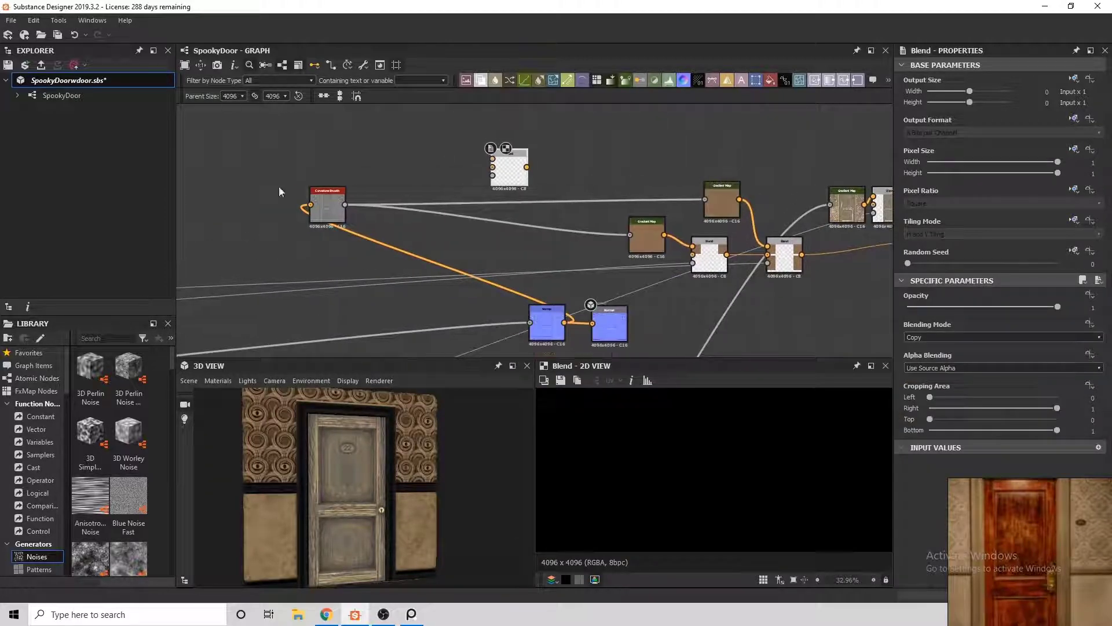
drag(345, 204, 495, 167)
key(ctrl+z)
key(ctrl+z)
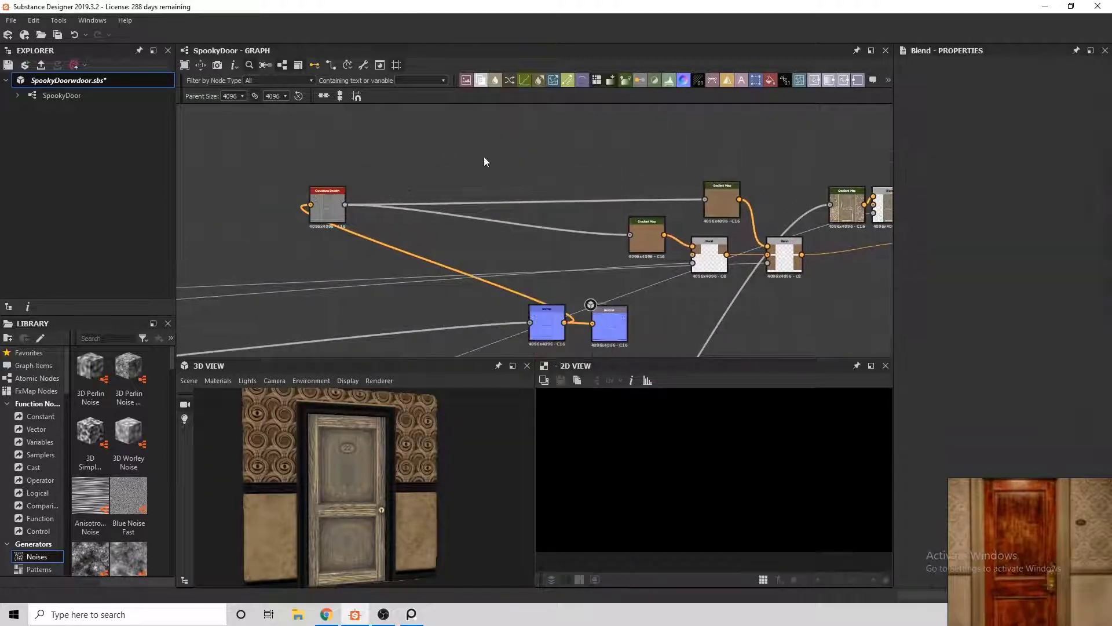
click(1073, 409)
click(983, 419)
drag(985, 510, 1069, 498)
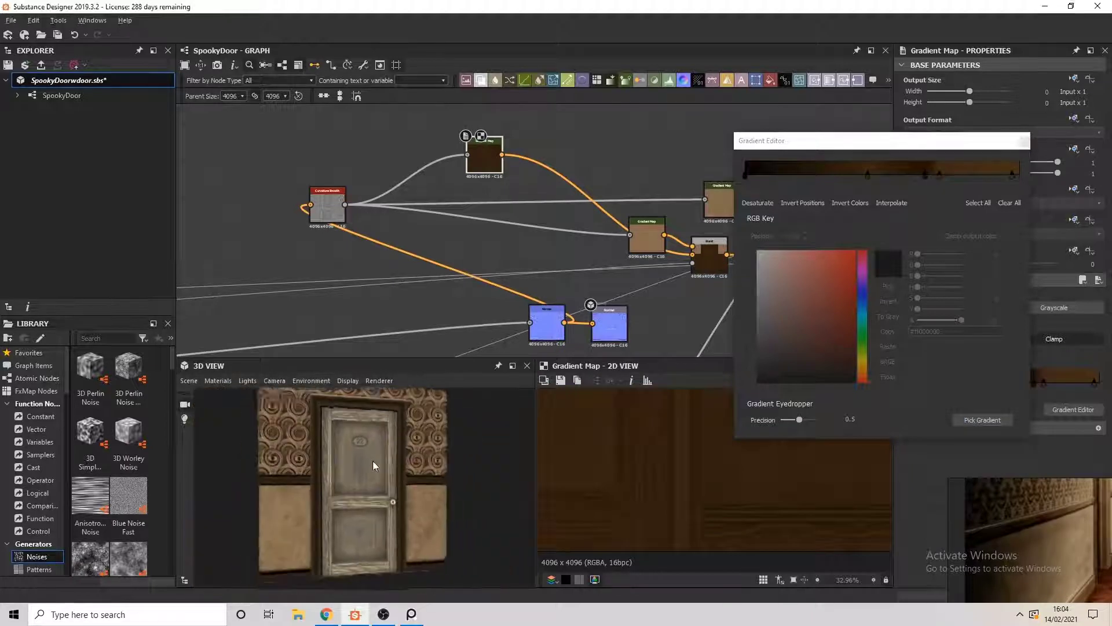
click(1024, 141)
scroll(422, 450, up, 5)
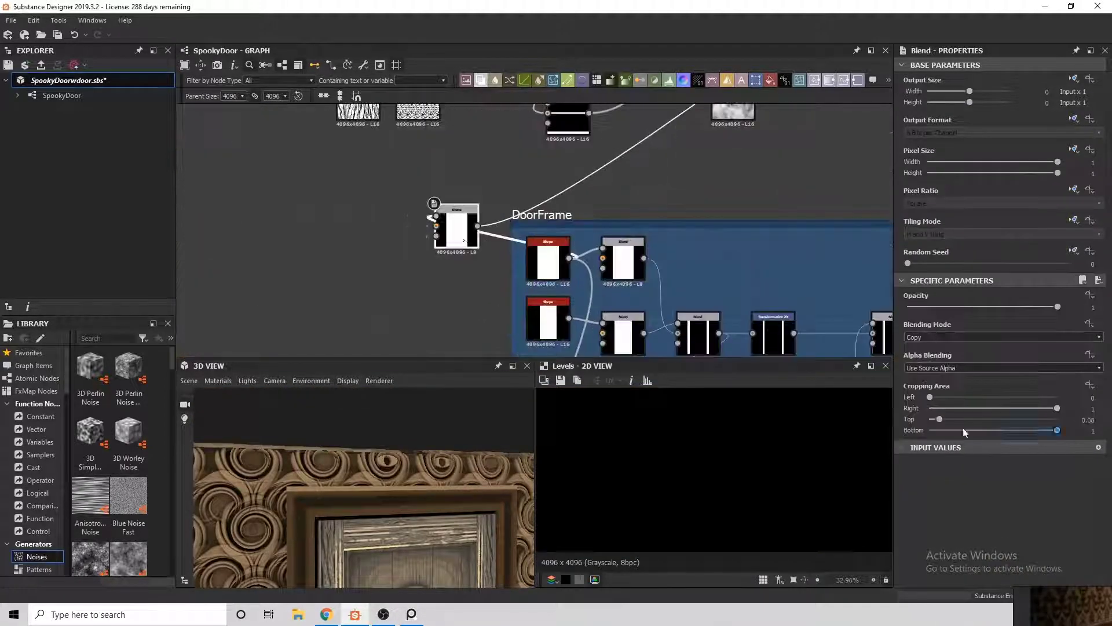
Step: Orbit the 3D preview, nudge the Blend node into place, and preview the door texture in 2D
scroll(355, 488, down, 5)
drag(355, 489, 355, 472)
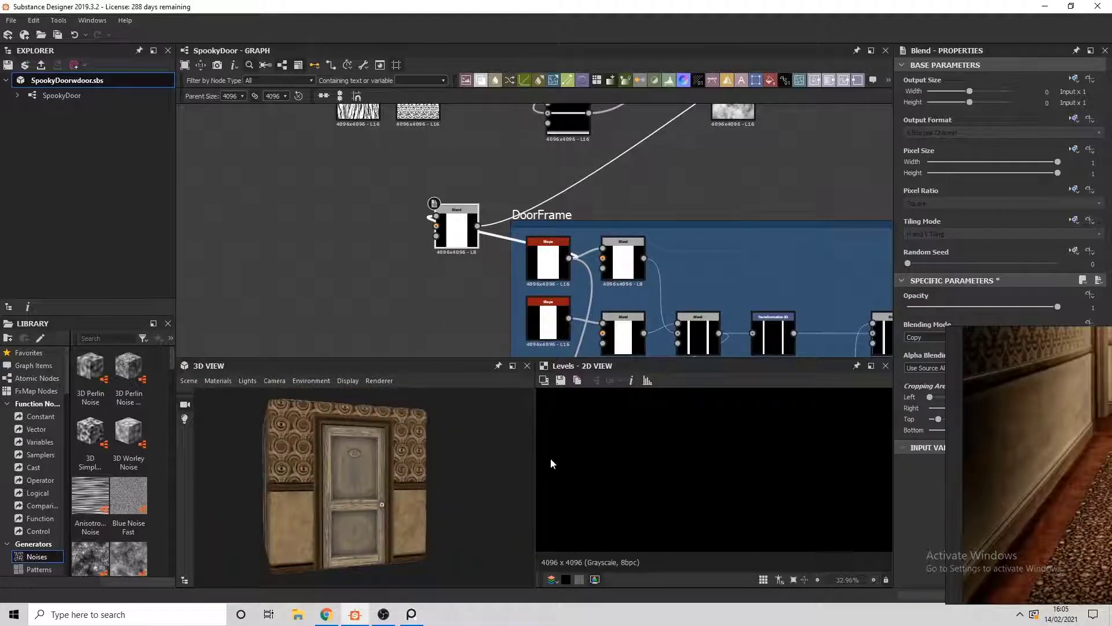
scroll(405, 232, down, 5)
scroll(405, 232, up, 5)
middle_drag(406, 231, 475, 261)
drag(645, 253, 655, 249)
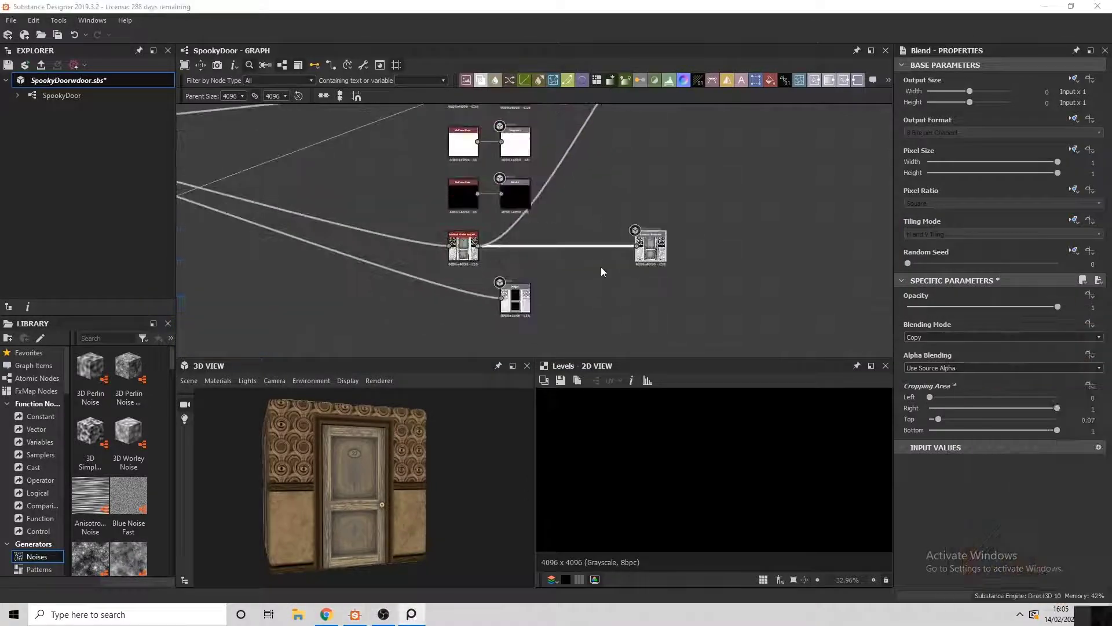
double_click(470, 254)
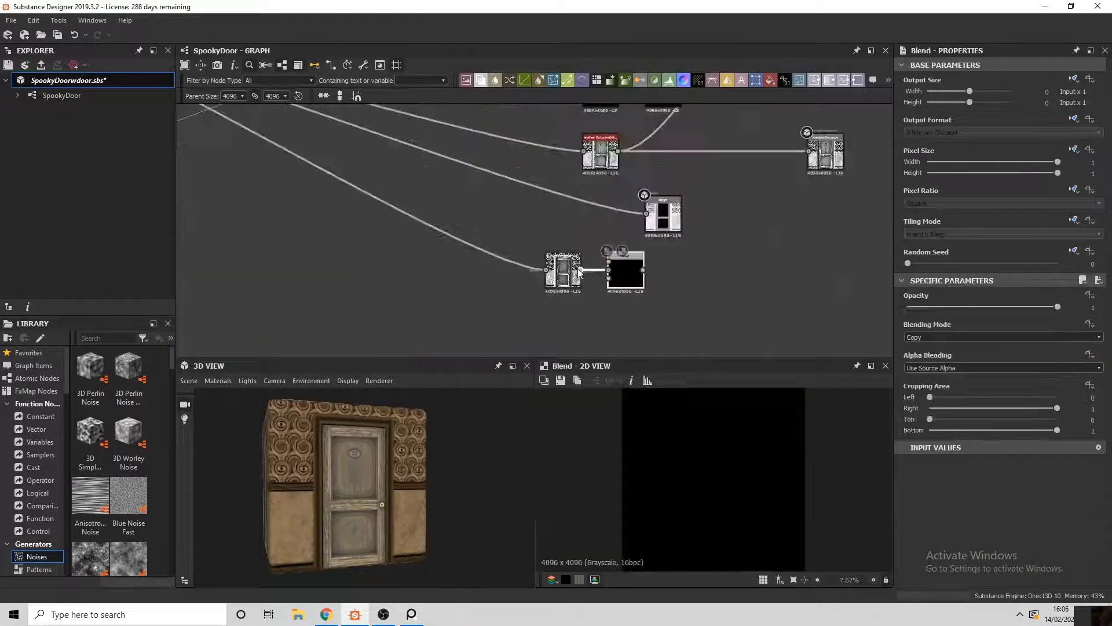
Step: Drop a new Blend node onto the link feeding the Ambient Occlusion output
scroll(579, 272, down, 5)
middle_drag(579, 272, 806, 228)
scroll(807, 228, up, 5)
middle_drag(650, 232, 529, 268)
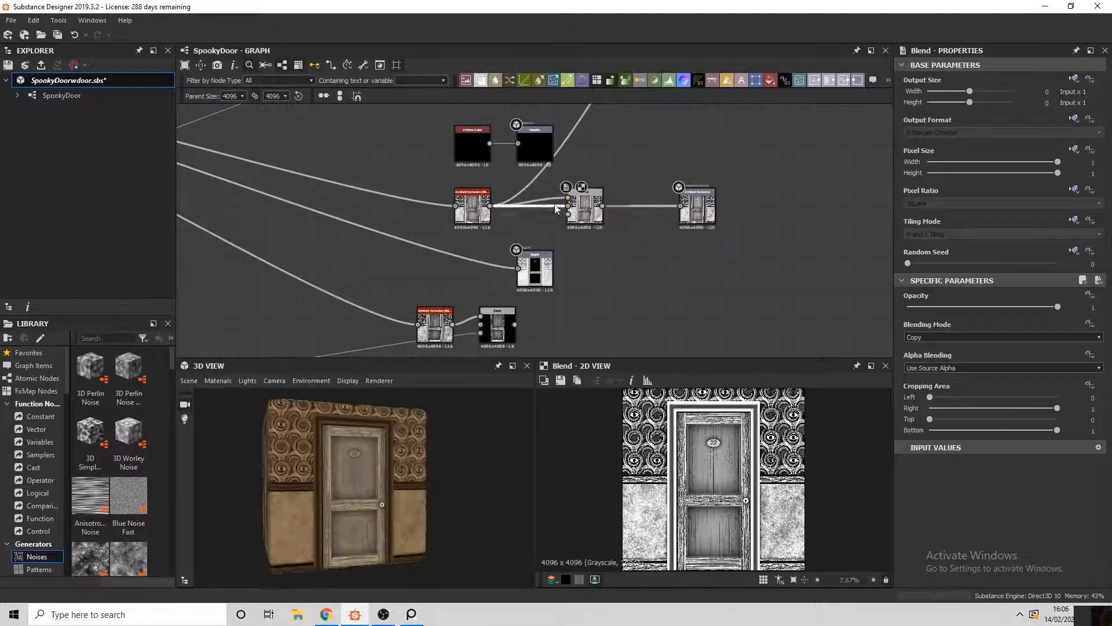
mouse_move(529, 269)
middle_down()
mouse_move(489, 259)
mouse_move(528, 255)
middle_up()
Step: Try Soft Light on the new Blend, undo it, and reframe the Blend with its inputs
scroll(527, 254, up, 3)
click(1002, 337)
click(950, 359)
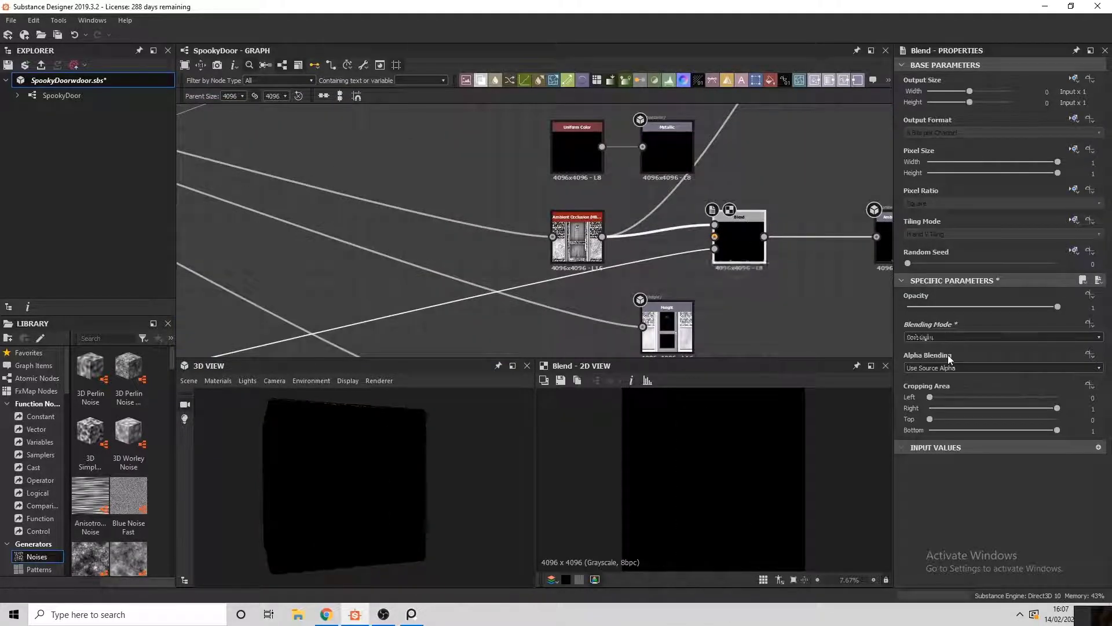
key(ctrl+z)
scroll(683, 263, down, 1)
middle_drag(683, 263, 683, 193)
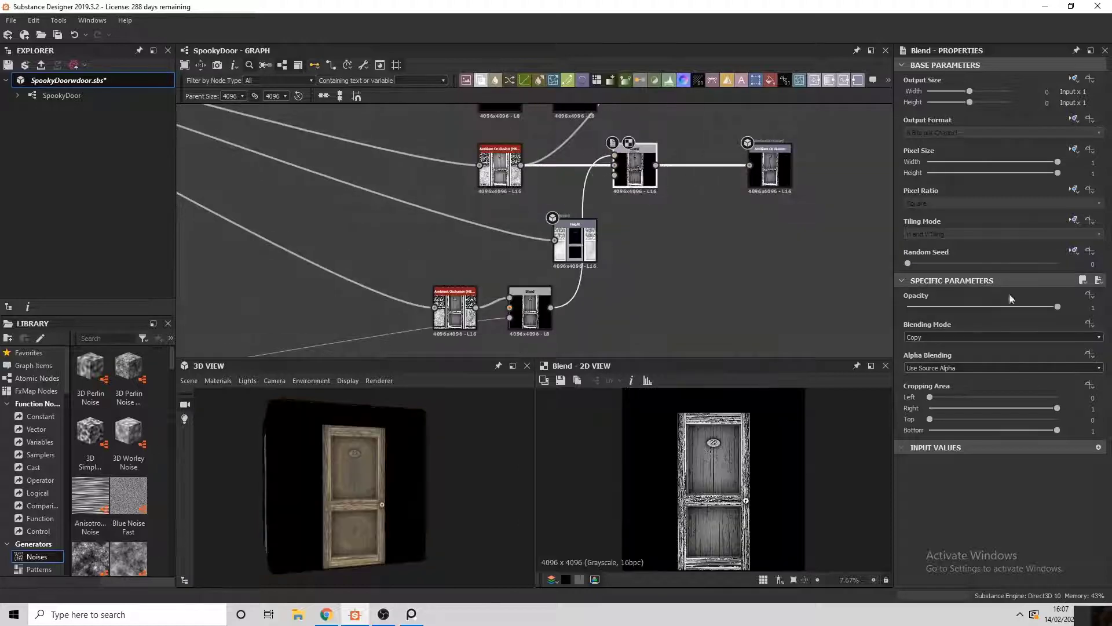
Step: Reapply Soft Light blending, then undo back through several recent edits
click(1002, 337)
click(931, 360)
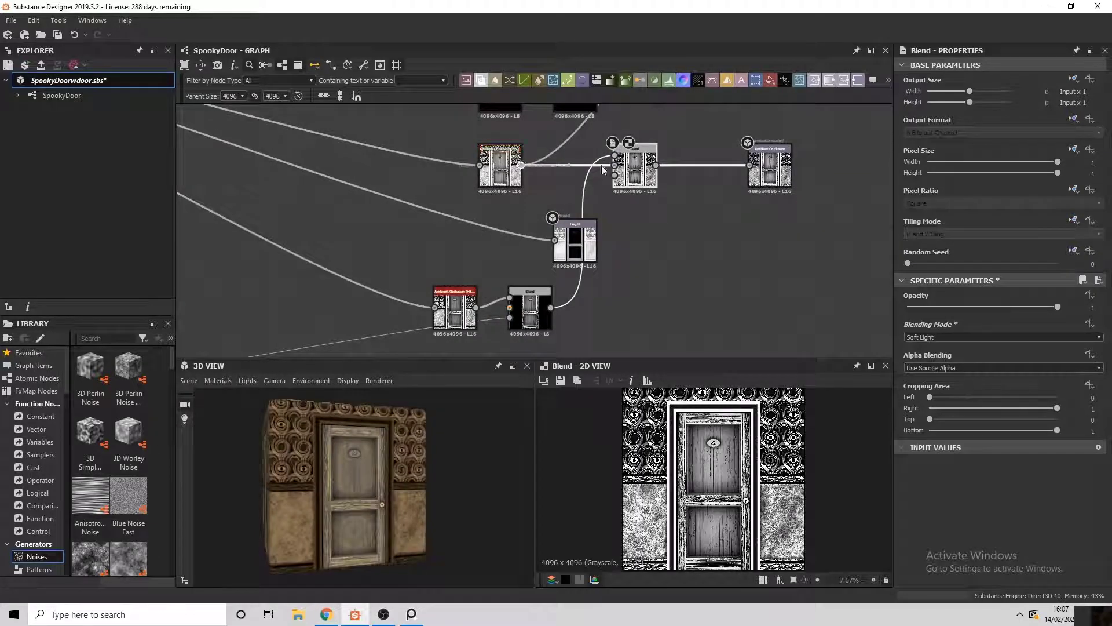
key(ctrl+z)
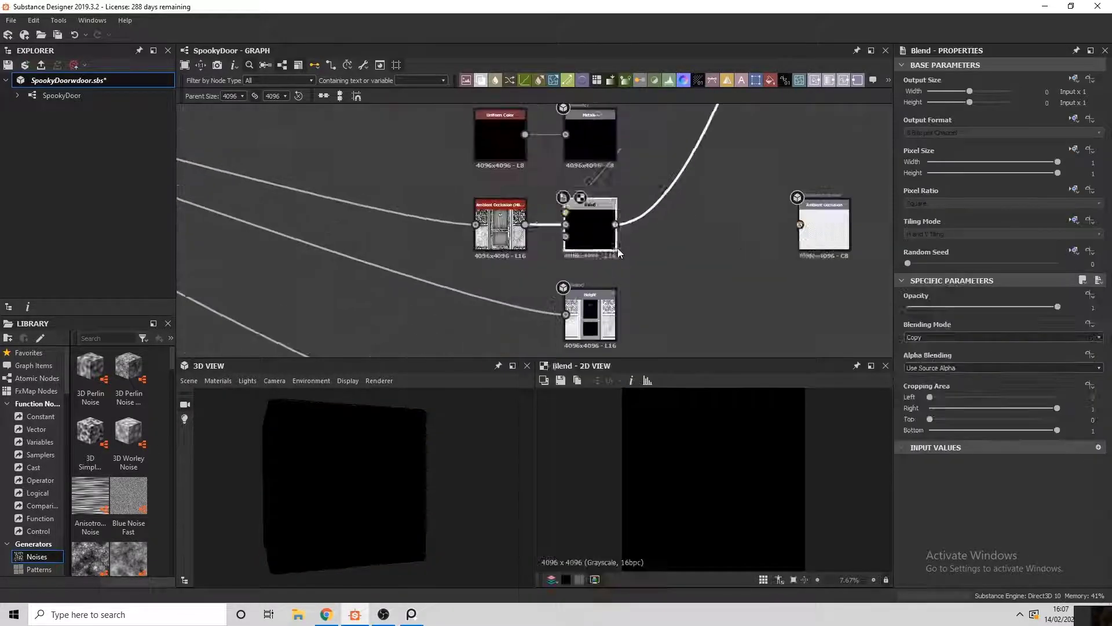
key(ctrl+z)
key(ctrl+z)
key(ctrl+z)
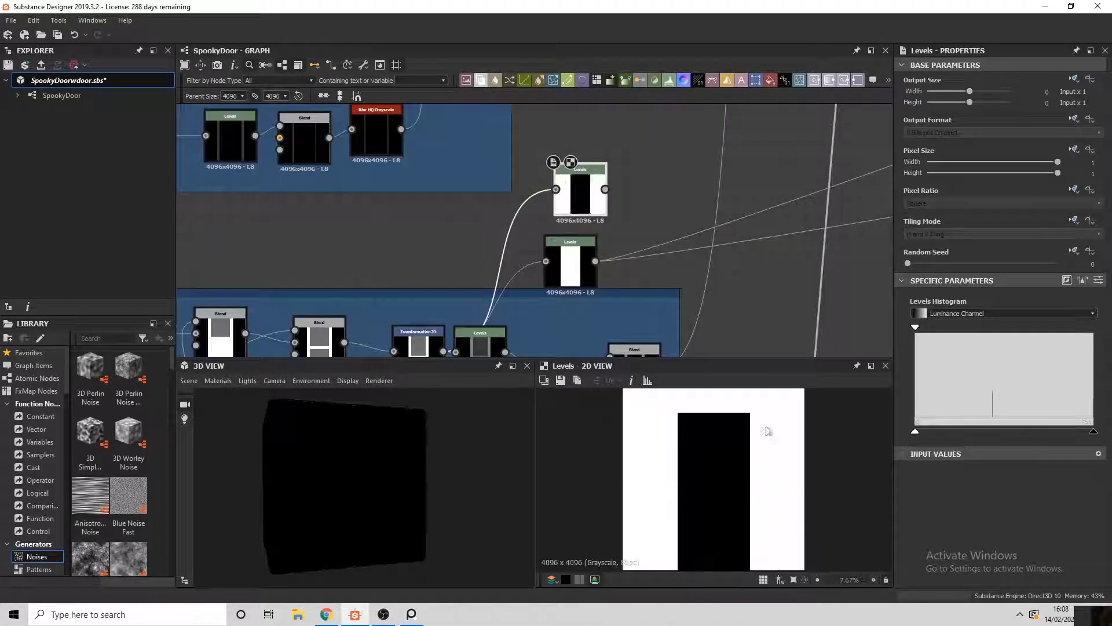
key(ctrl+z)
key(ctrl+z)
key(ctrl+z)
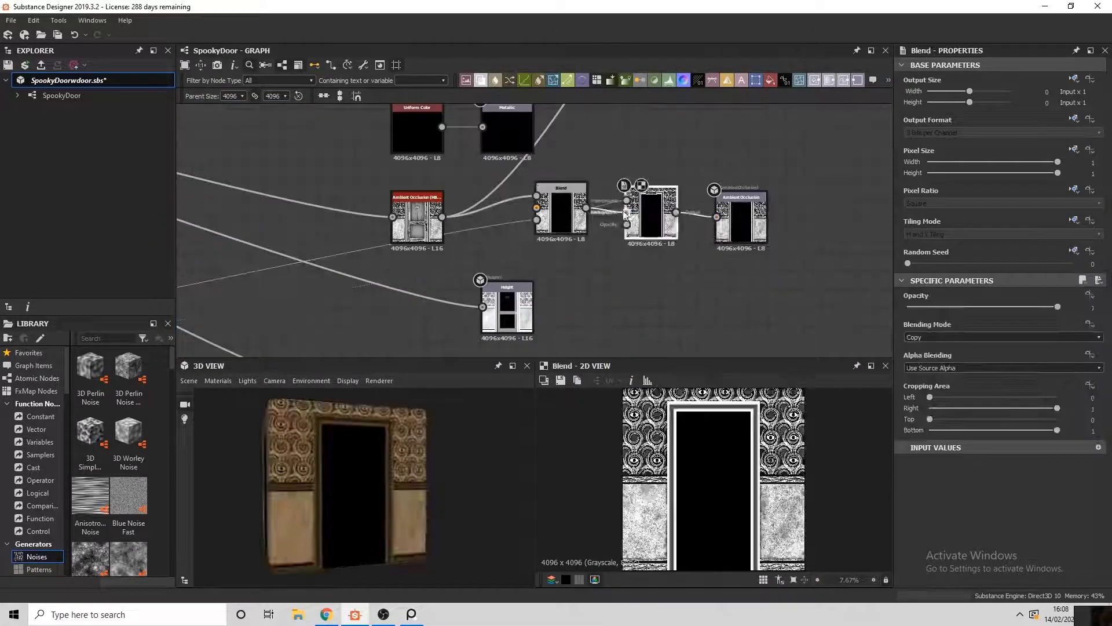
key(ctrl+z)
key(ctrl+z)
key(ctrl+z)
key(ctrl+z)
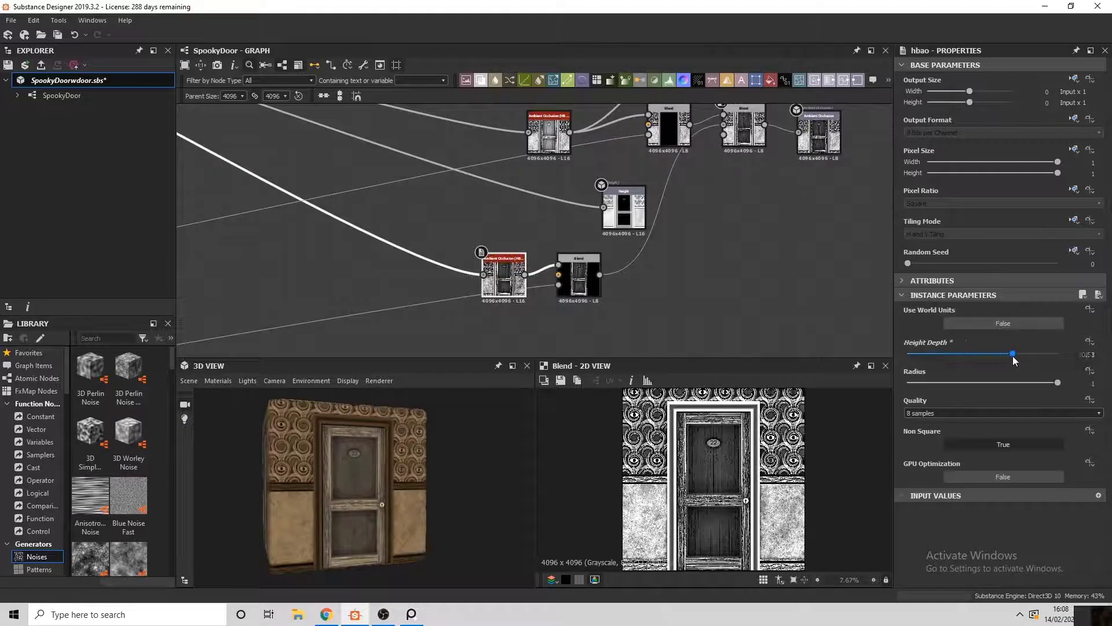
key(ctrl+z)
key(ctrl+z)
key(ctrl+z)
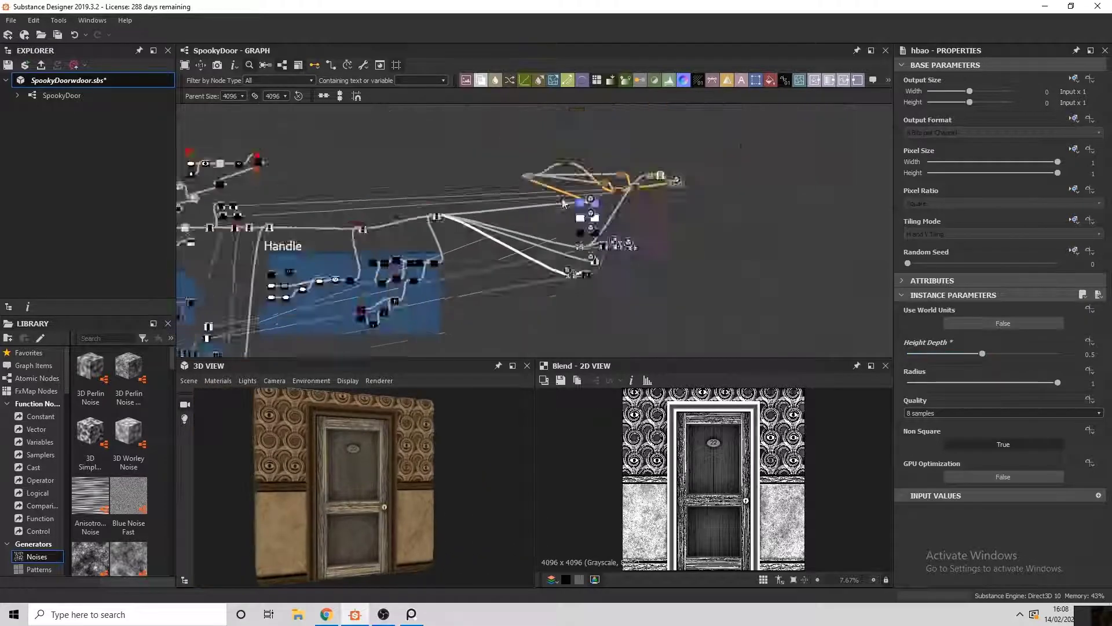
Step: Open the wood Gradient Map node's gradient in the Gradient Editor
scroll(701, 167, up, 4)
click(700, 167)
click(1064, 412)
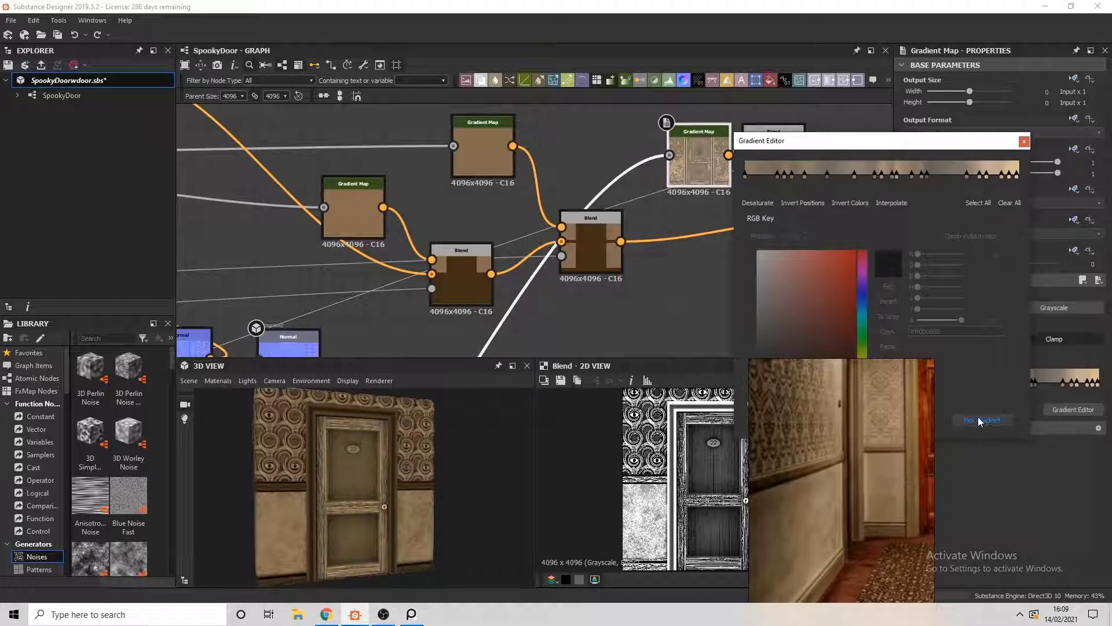
Step: Resample the wood gradient from the red wooden-door reference photo
key(ctrl+z)
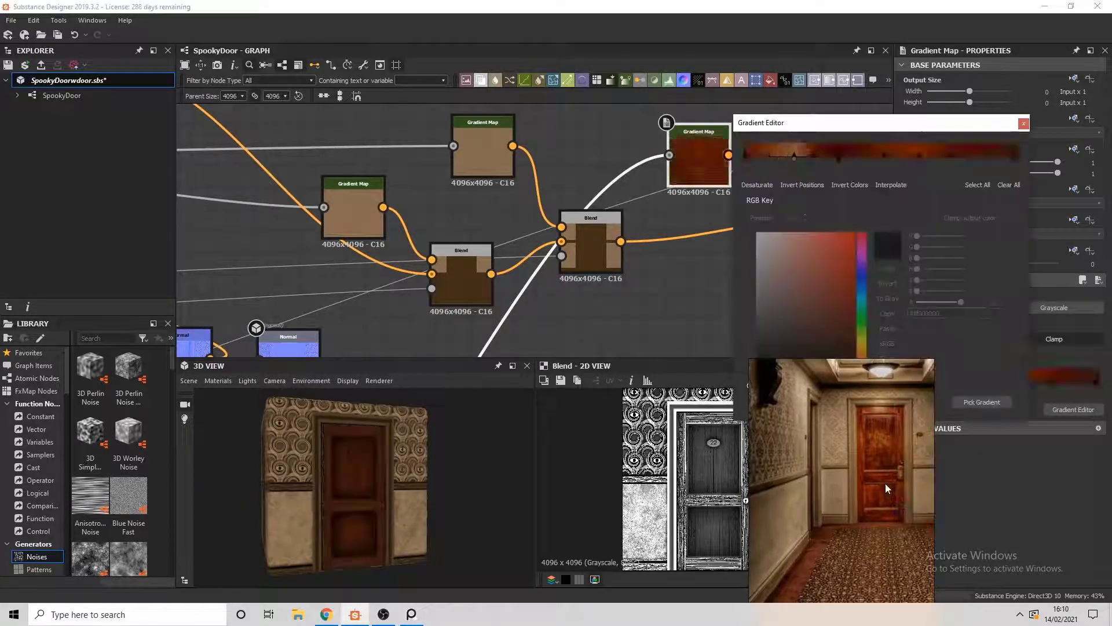
mouse_move(885, 483)
mouse_down()
mouse_move(1014, 403)
mouse_move(863, 432)
mouse_up()
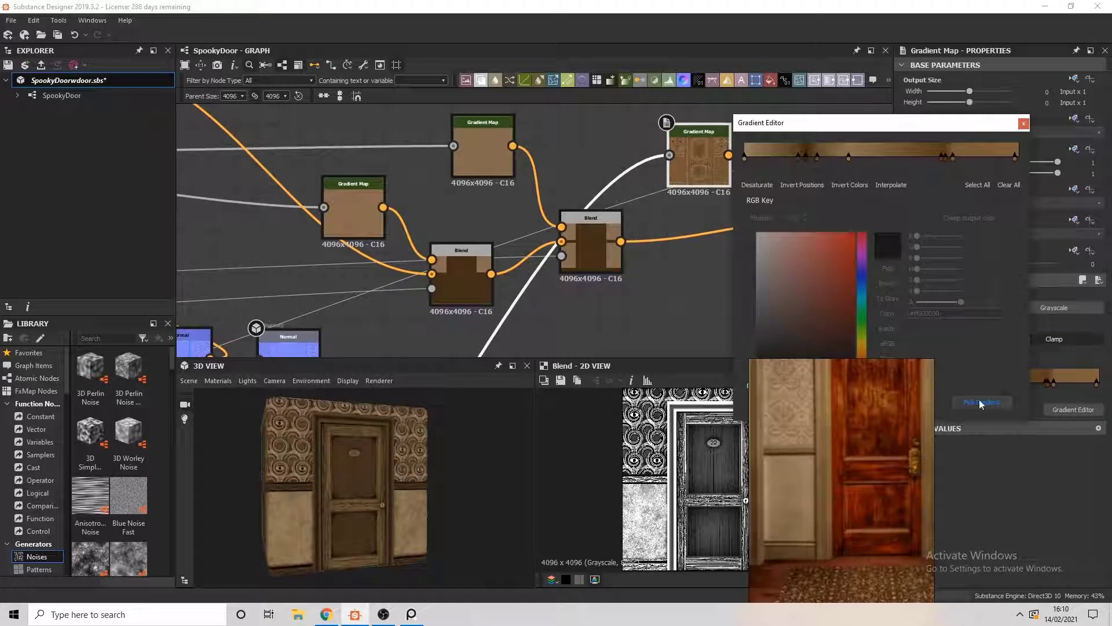
scroll(347, 480, up, 5)
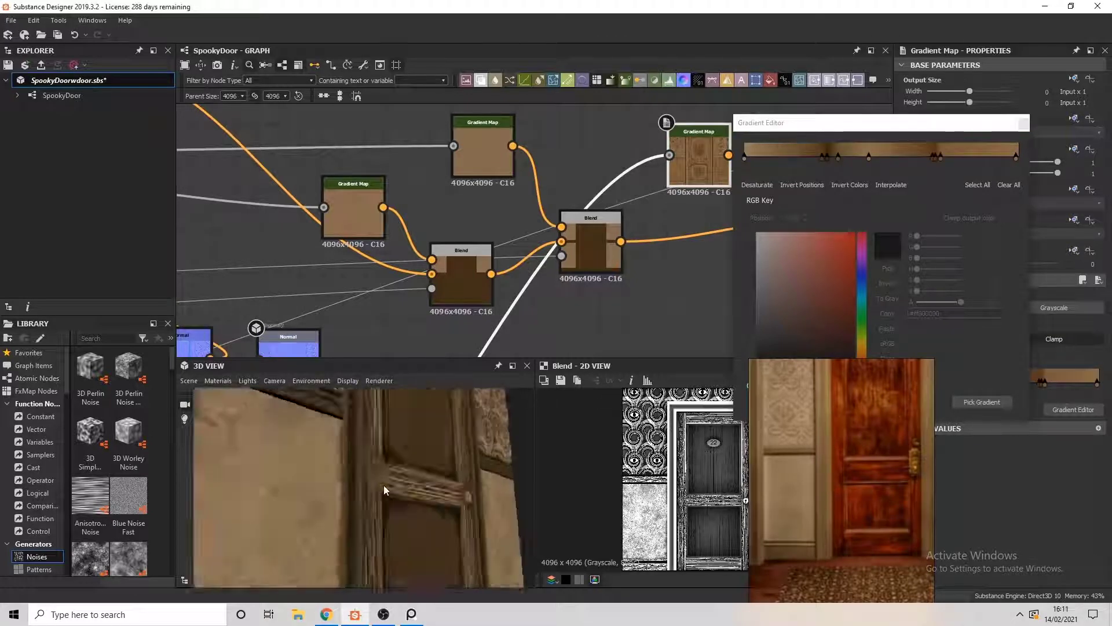
Step: Adjust the 3D preview material's parameters and paste in a new Gradient Map node
click(217, 381)
mouse_move(404, 458)
click(300, 397)
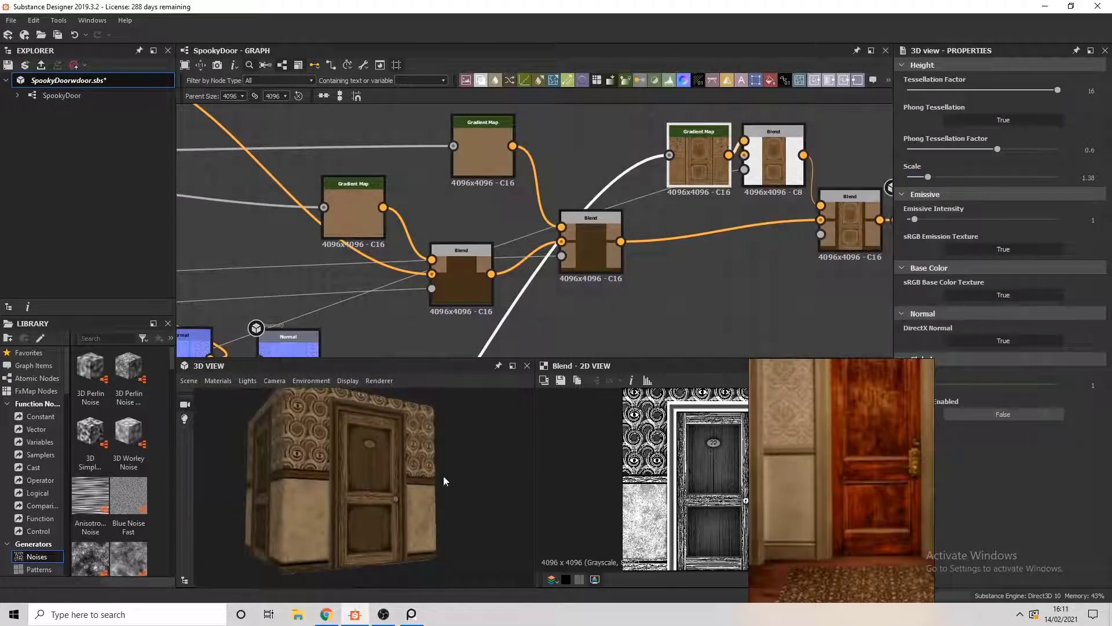
drag(444, 481, 418, 484)
scroll(719, 271, down, 3)
key(ctrl+v)
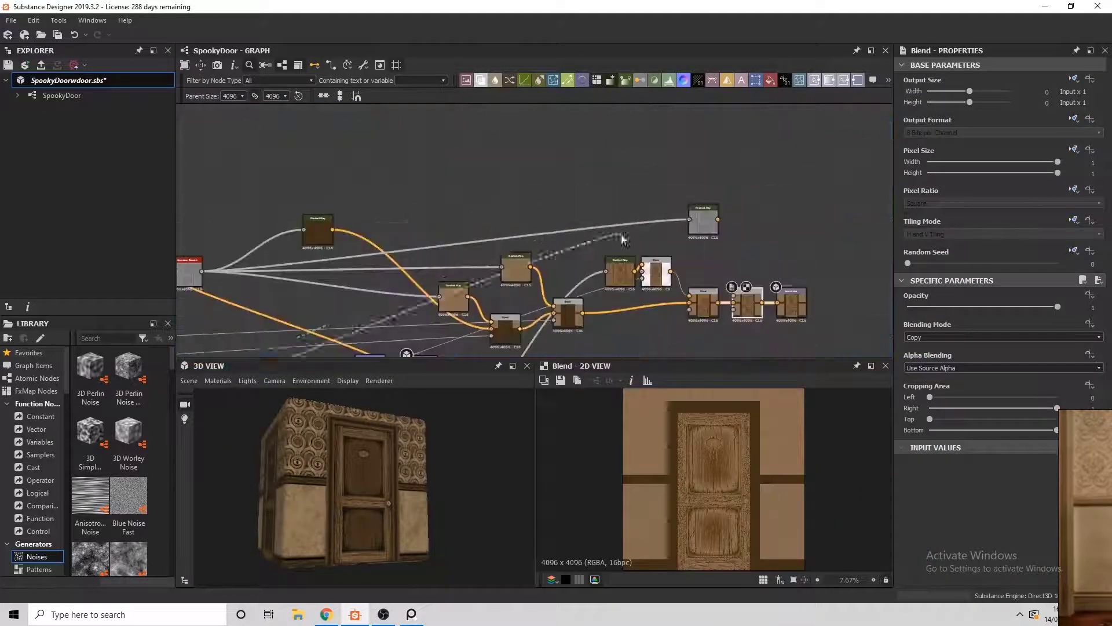
Step: Pick a gold gradient for the number-plate Gradient Map from the gold bars reference photo
click(649, 184)
click(1073, 409)
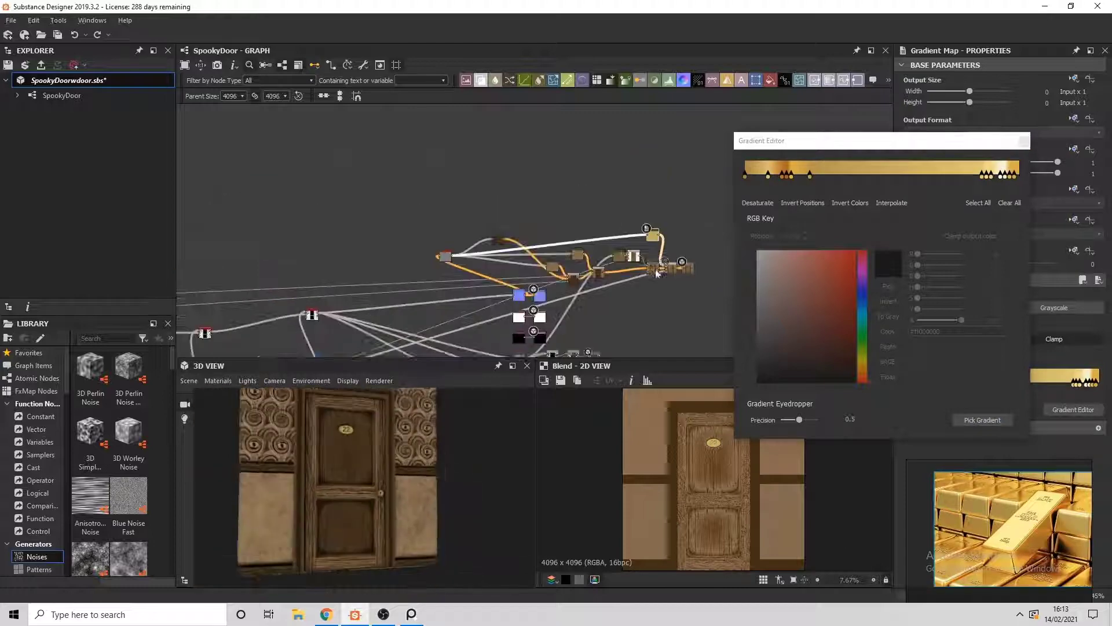
scroll(519, 259, up, 3)
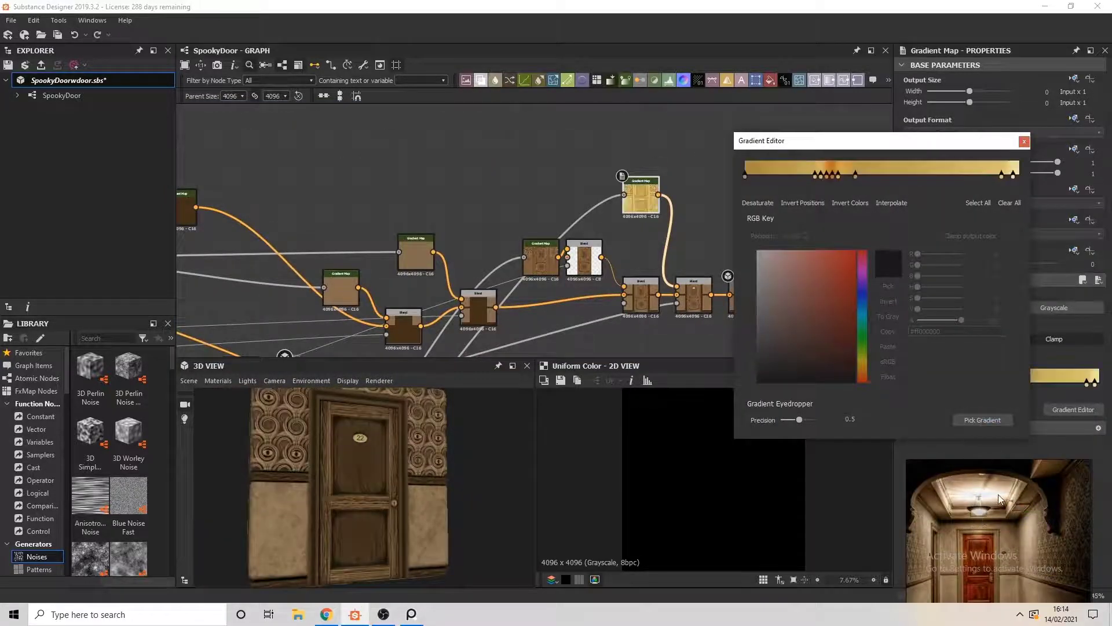
click(998, 496)
scroll(979, 515, up, 5)
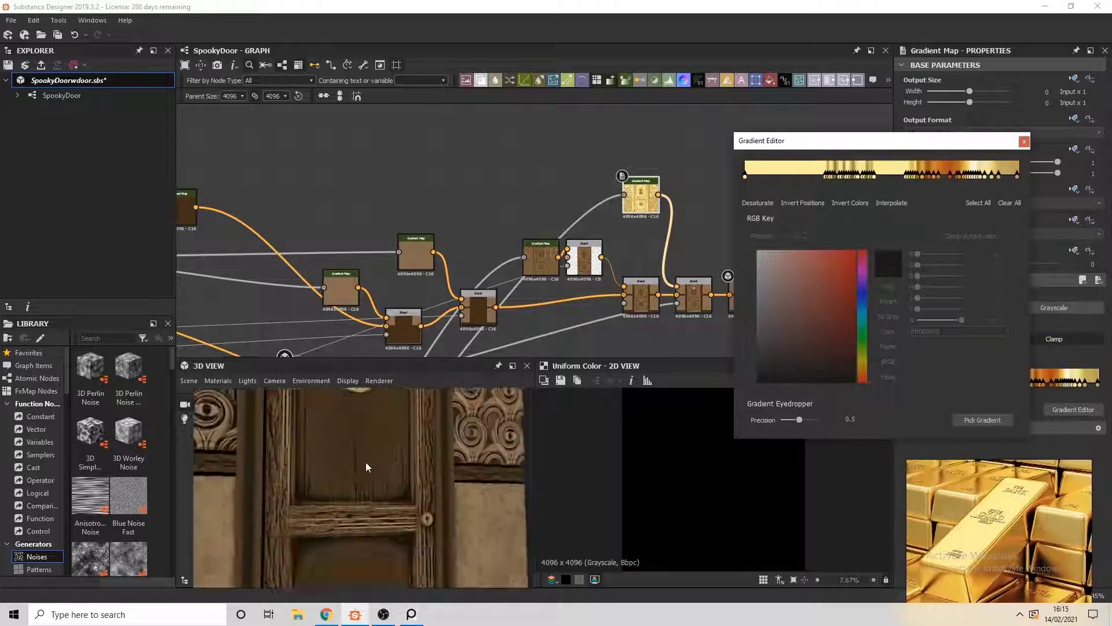
scroll(348, 510, down, 3)
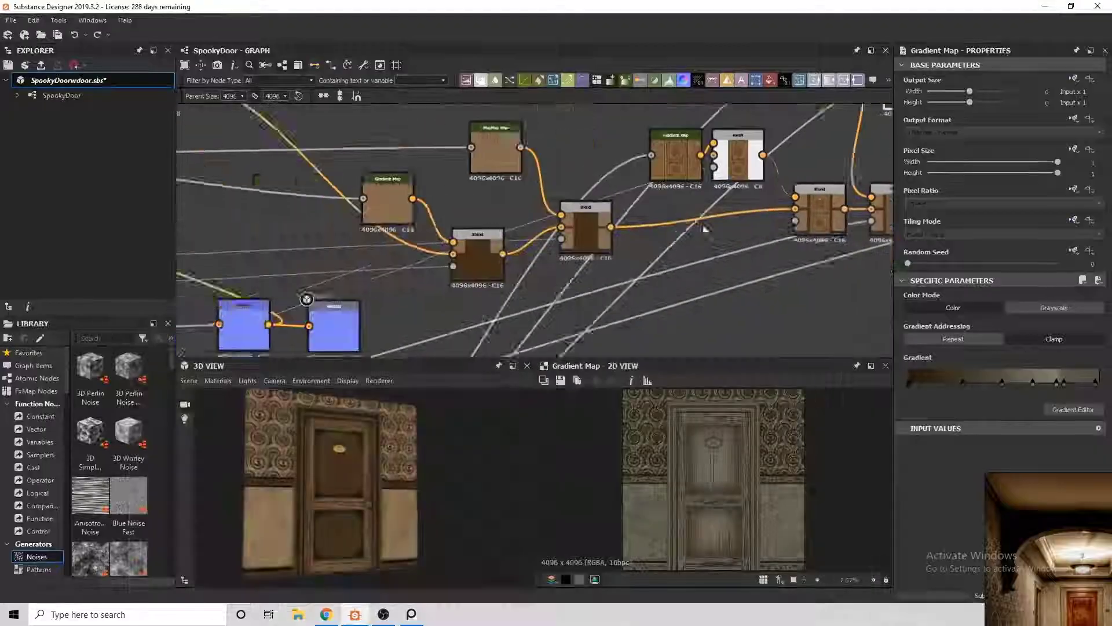
Step: Undo two gradient changes, resample wall colours from the corridor photo, and search 'old hotel hall'
click(486, 246)
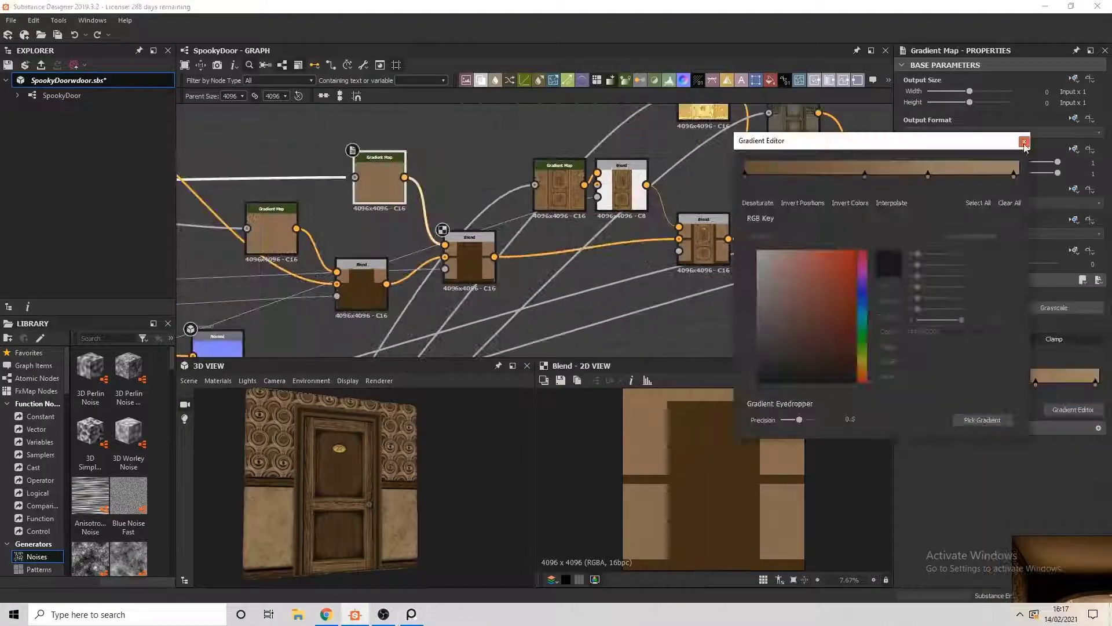
key(ctrl+z)
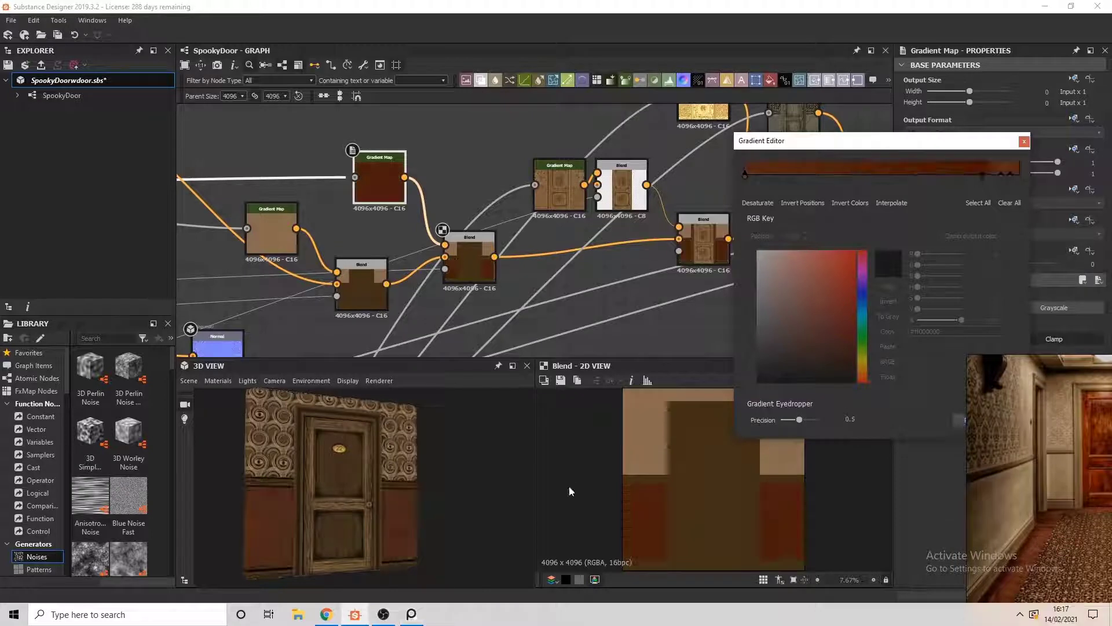
key(ctrl+z)
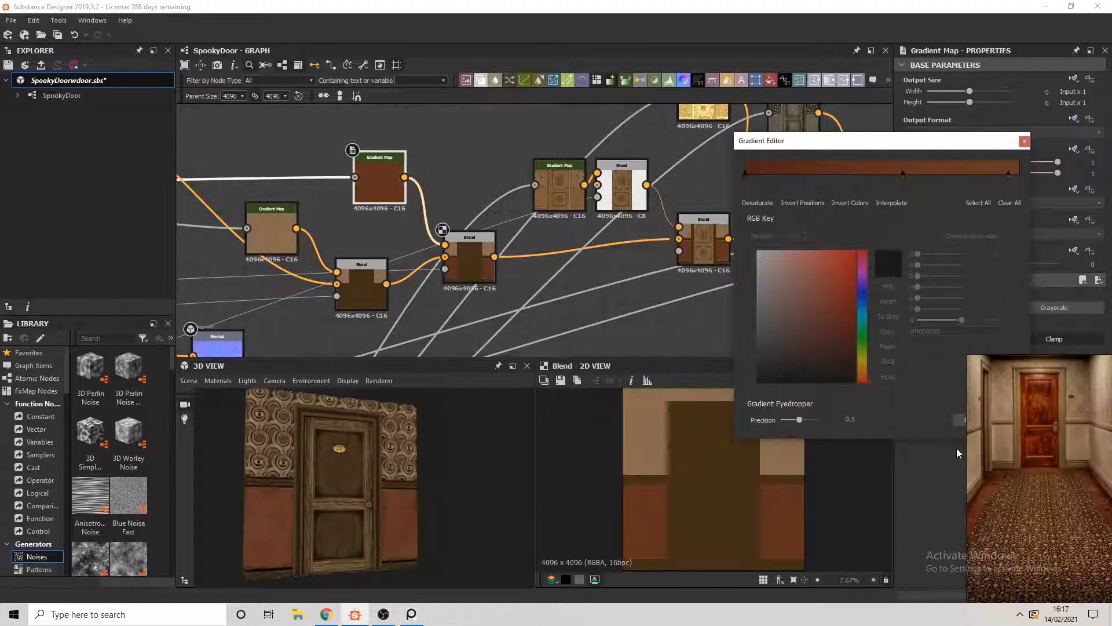
drag(958, 418, 1023, 503)
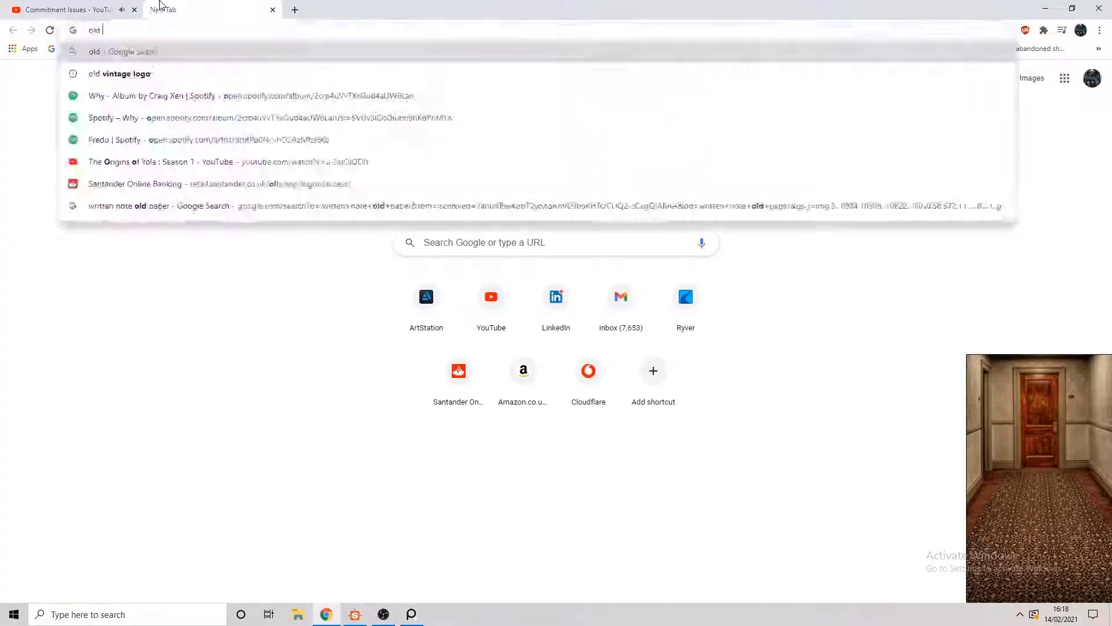
key(Return)
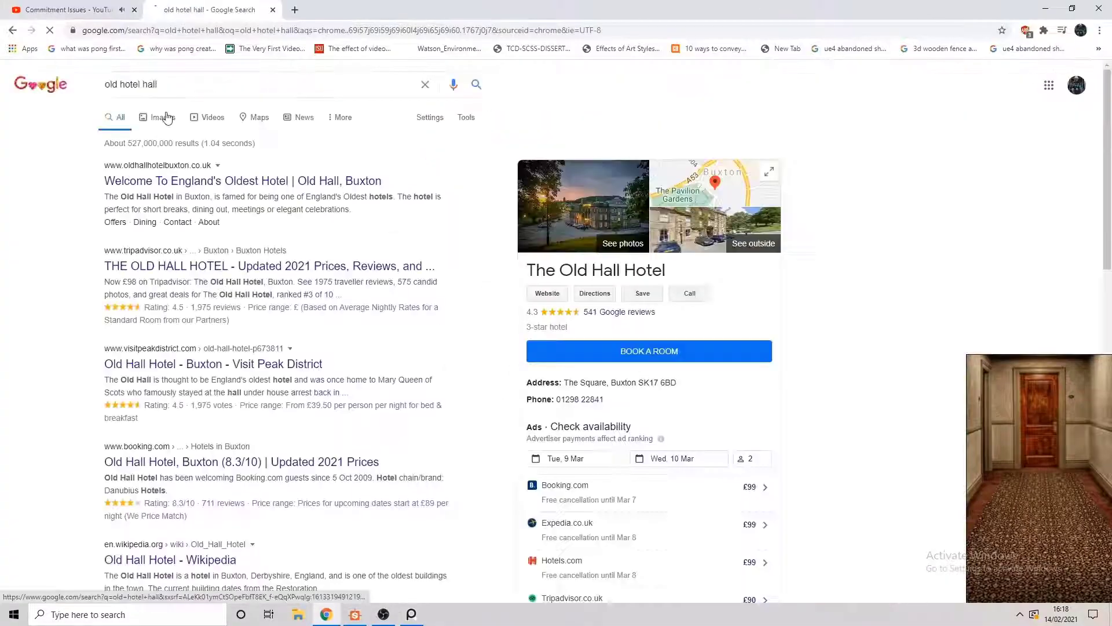
Step: Switch to Google Images and preview the Old Hall Hotel Derbyshire and other hotel hallway photos
click(158, 117)
scroll(585, 492, down, 5)
click(579, 493)
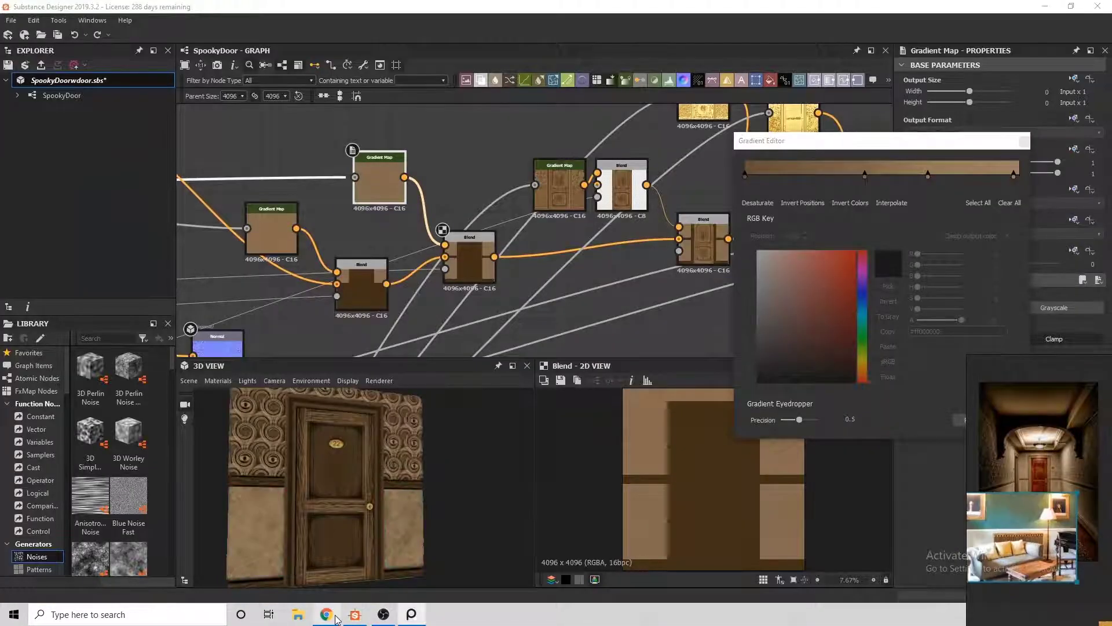
click(326, 614)
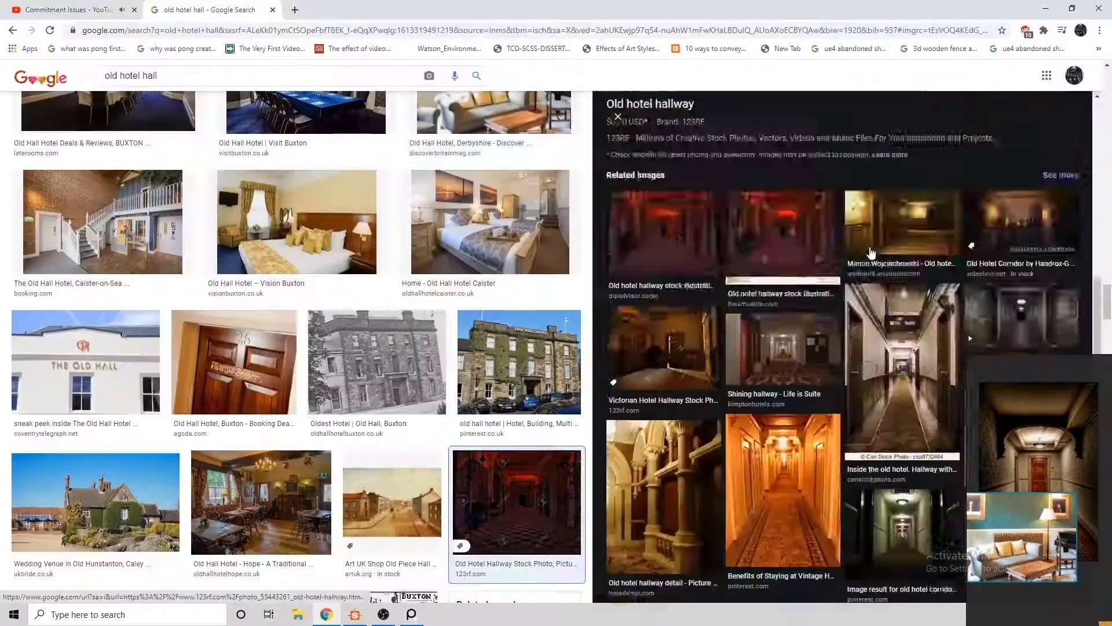
scroll(347, 348, down, 3)
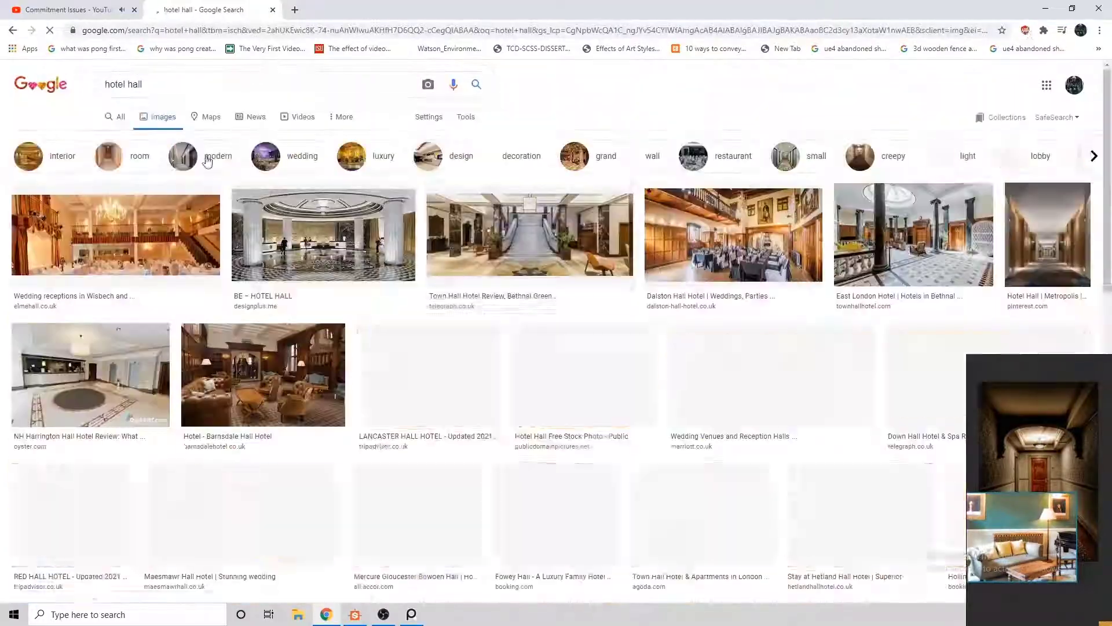
scroll(601, 346, down, 5)
scroll(601, 345, down, 10)
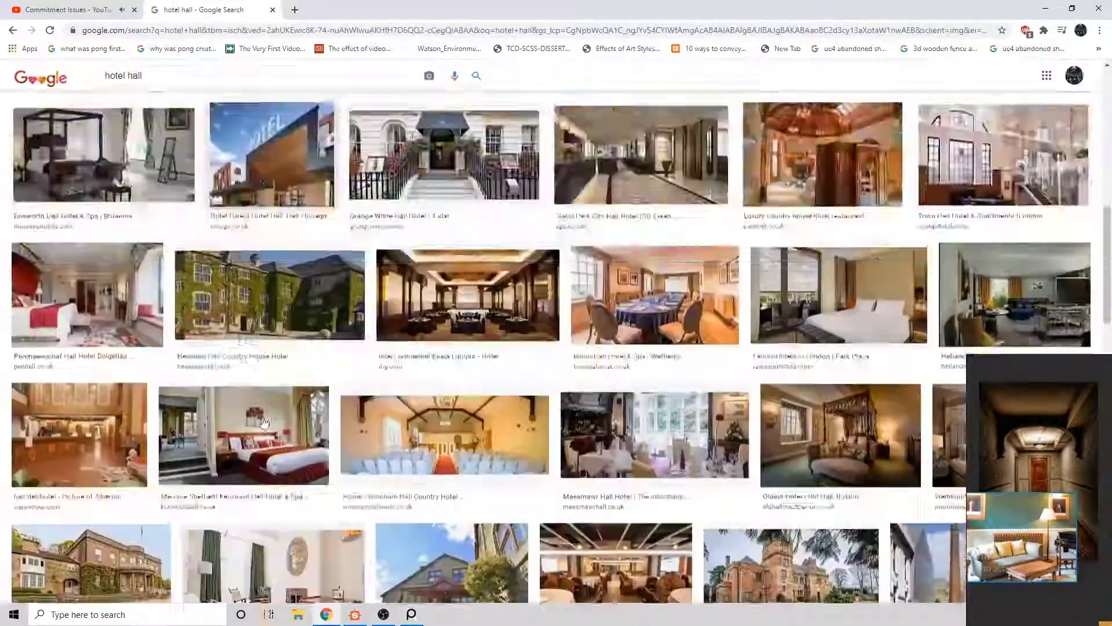
click(371, 294)
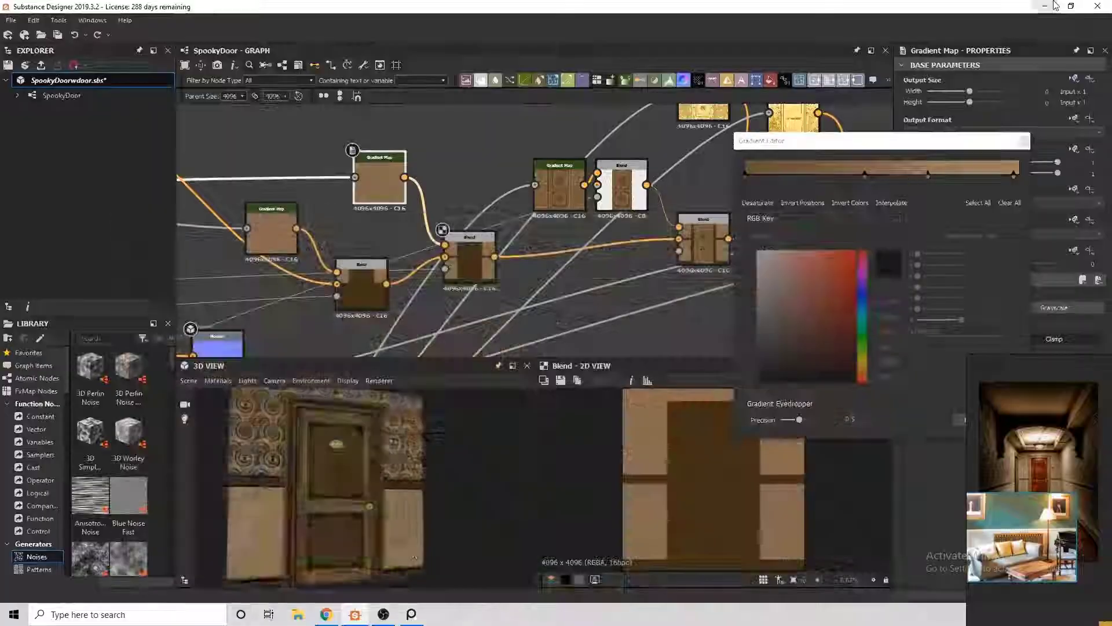
Step: Set the wallpaper Gradient Map key to dark red, close the editor, and undo the stray link
click(971, 453)
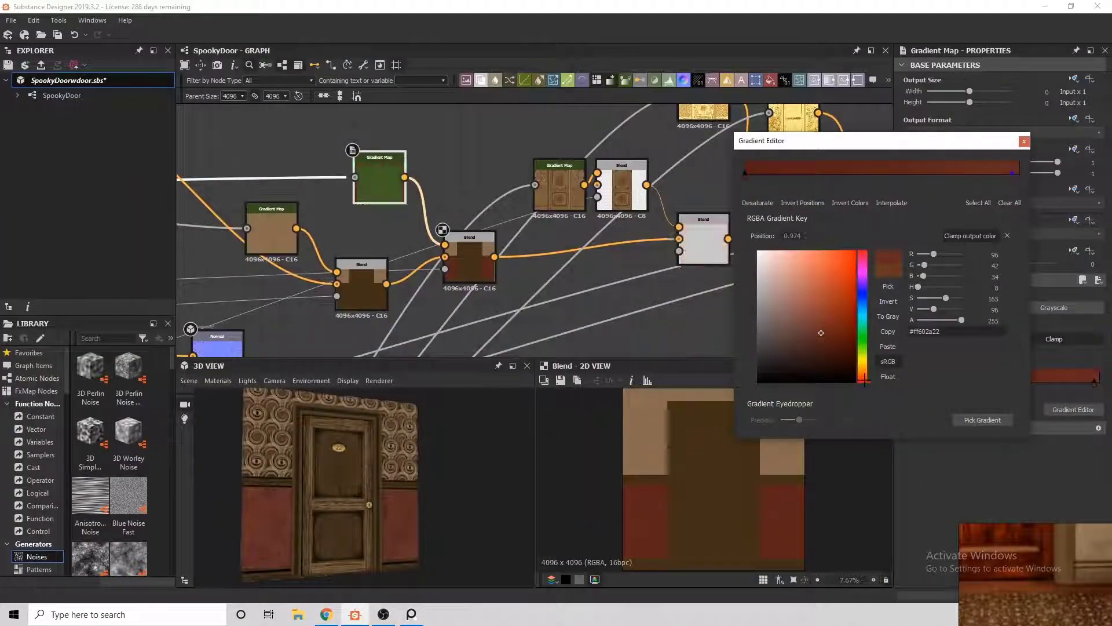
click(679, 290)
scroll(413, 476, up, 3)
middle_drag(406, 180, 525, 184)
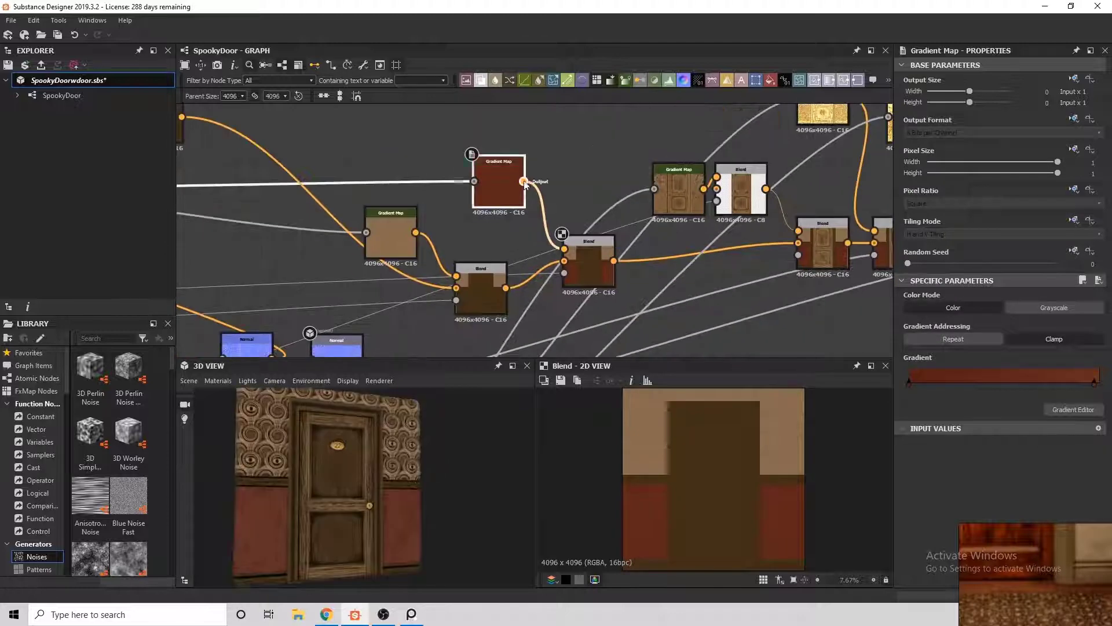
key(ctrl+z)
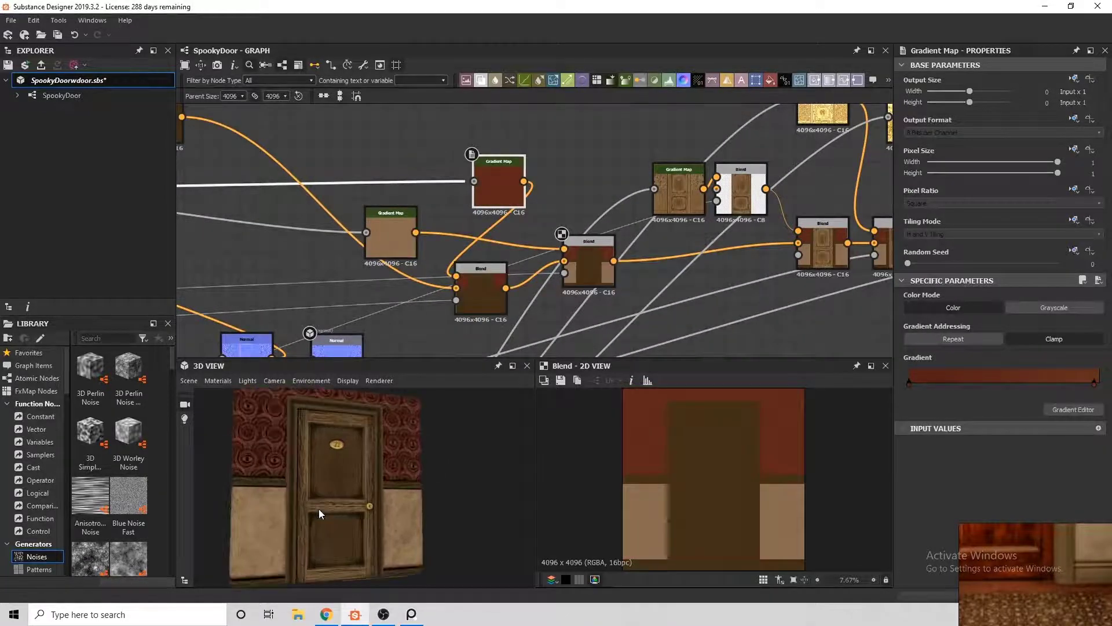
Step: Resample the selected Gradient Map from the corridor, door and living-room reference photos
click(390, 231)
click(1073, 409)
mouse_move(1089, 539)
mouse_down()
mouse_move(1032, 523)
mouse_move(1022, 500)
mouse_move(999, 526)
mouse_up()
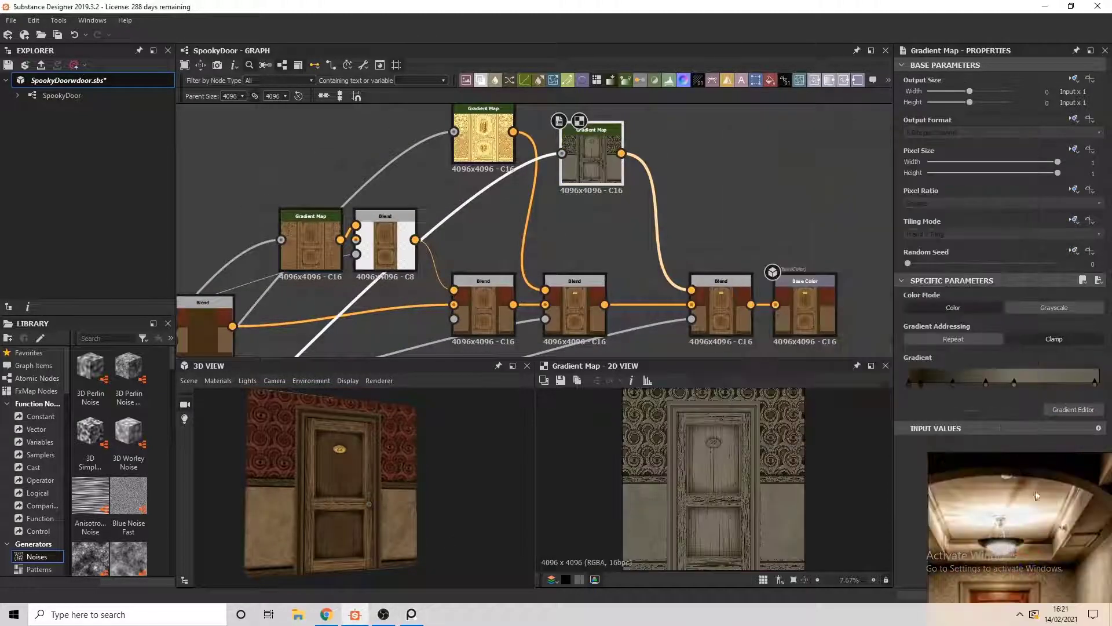
drag(522, 495, 443, 500)
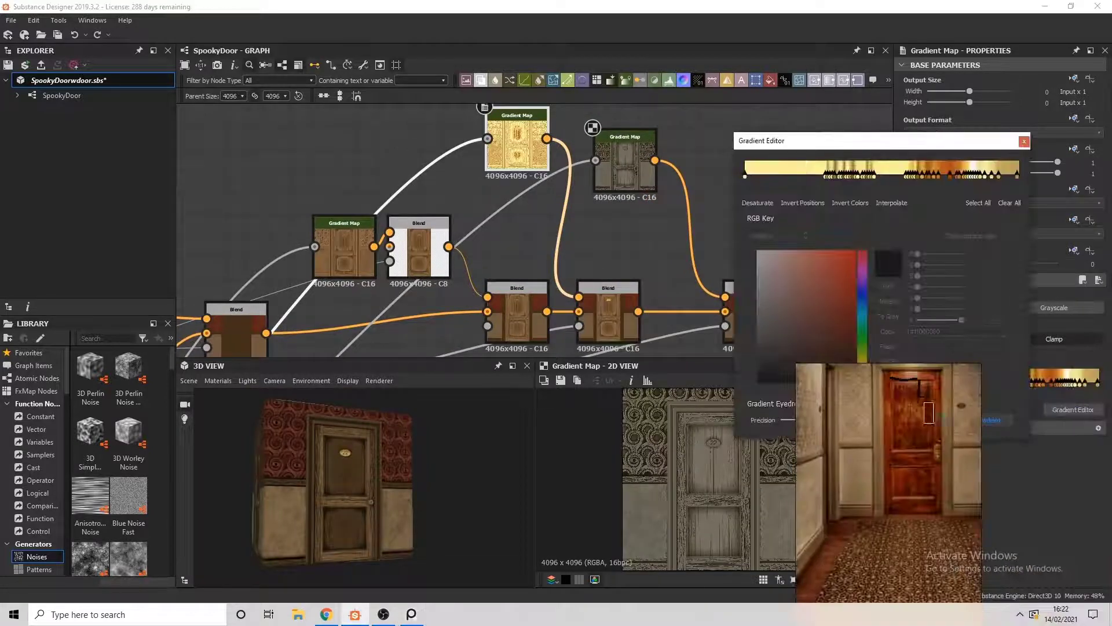
drag(929, 413, 916, 377)
mouse_move(830, 578)
mouse_down()
mouse_move(994, 420)
mouse_move(929, 526)
mouse_up()
drag(363, 480, 422, 519)
key(ctrl+z)
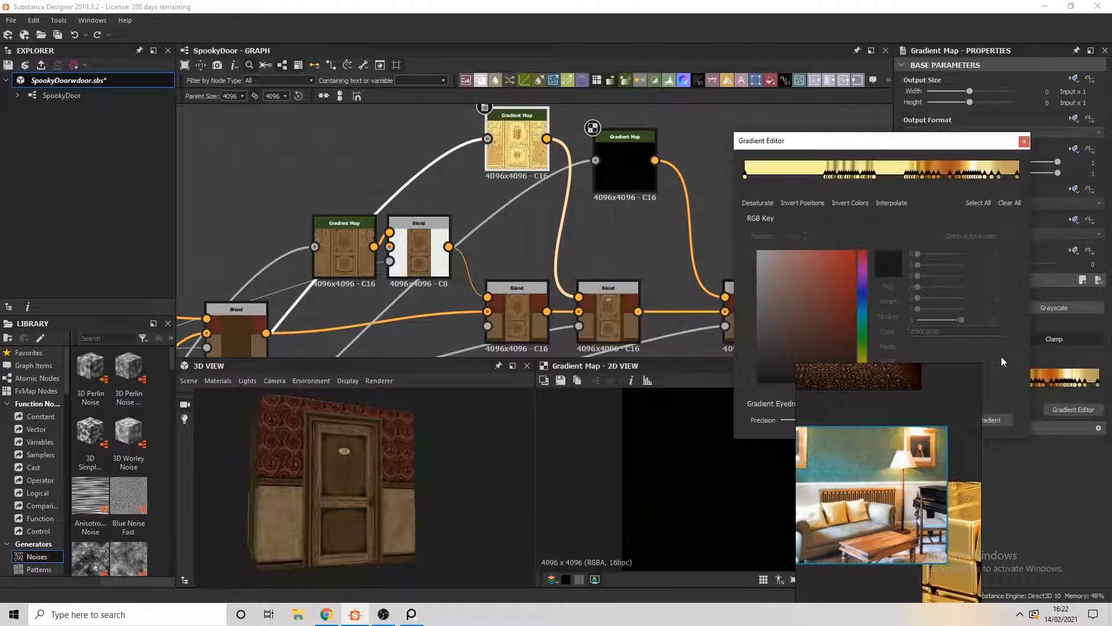
mouse_move(929, 503)
mouse_down()
mouse_move(901, 491)
mouse_move(926, 487)
mouse_move(989, 410)
mouse_move(905, 435)
mouse_move(906, 475)
mouse_up()
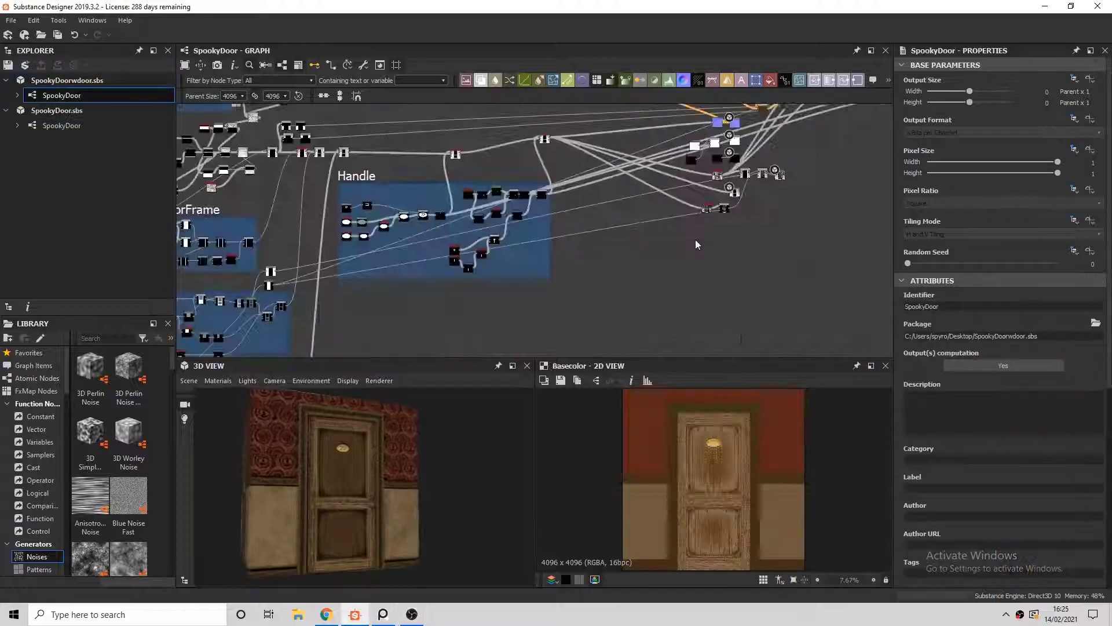
Step: Preview a gradient map node's output in the 2D view
scroll(695, 239, up, 5)
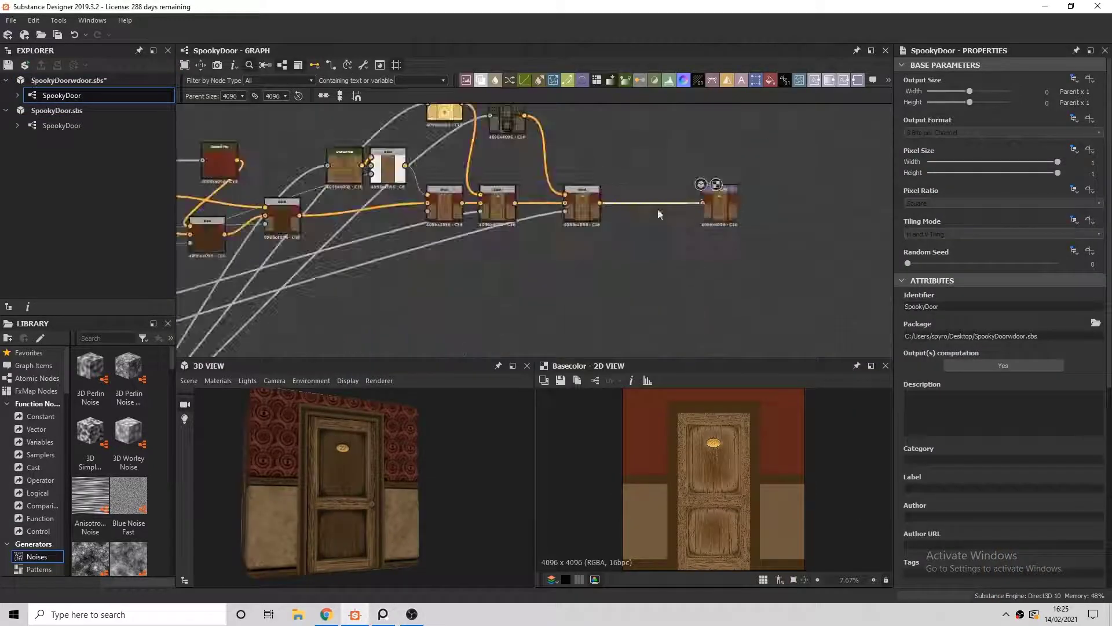
double_click(622, 168)
scroll(622, 168, down, 5)
scroll(485, 352, up, 5)
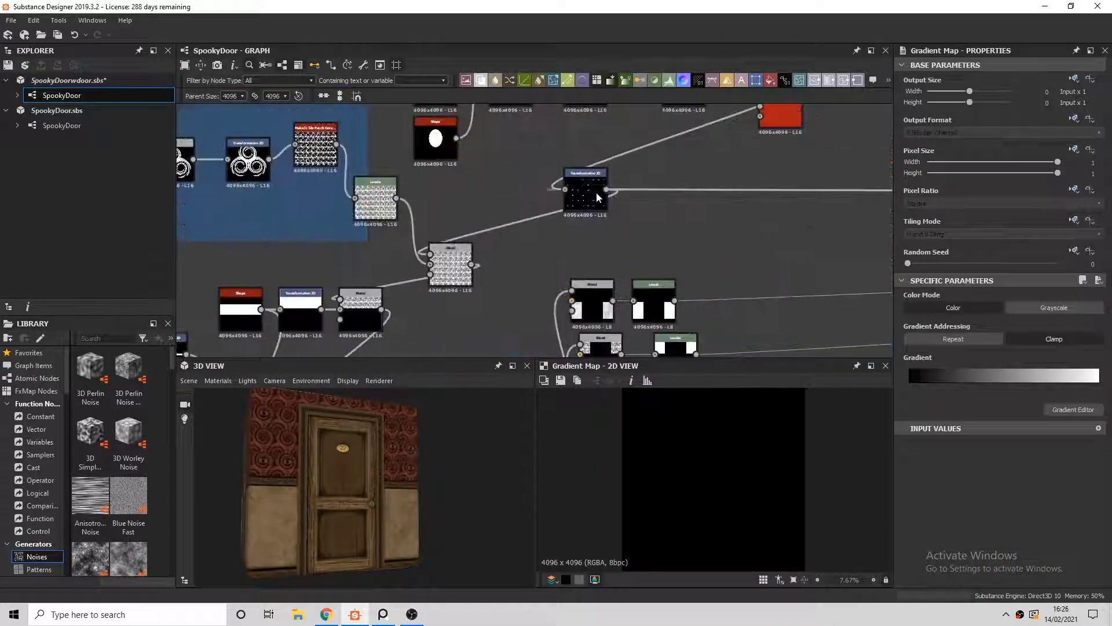
scroll(596, 186, down, 5)
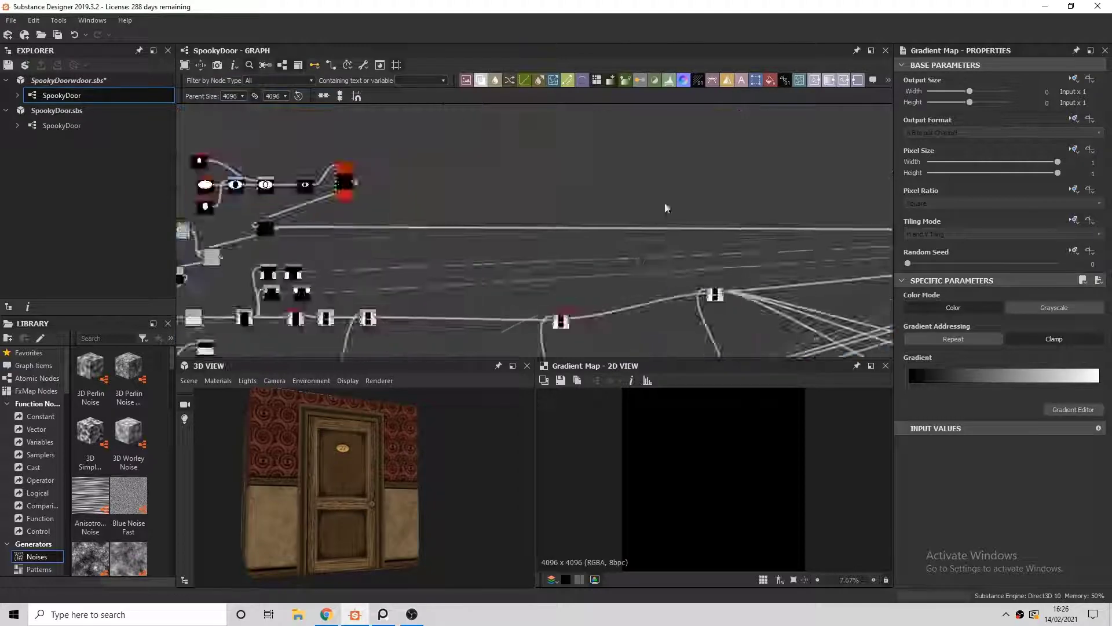
scroll(283, 199, up, 5)
scroll(641, 276, up, 3)
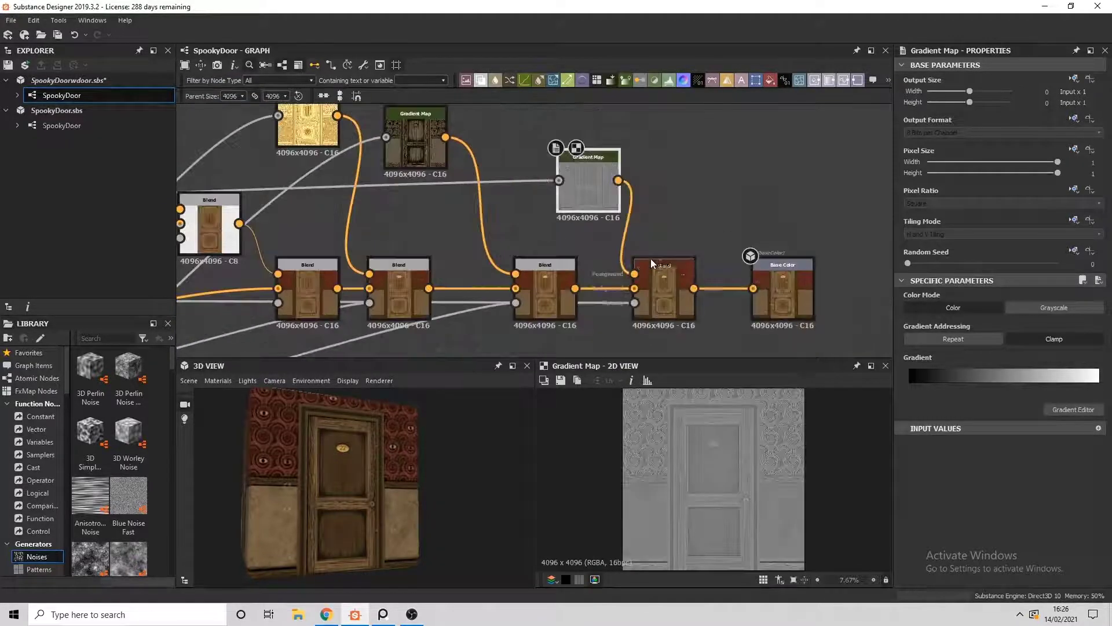
scroll(651, 258, down, 5)
scroll(601, 261, up, 3)
Step: Insert a new Blend node from the Space quick-insert list
key(space)
click(601, 261)
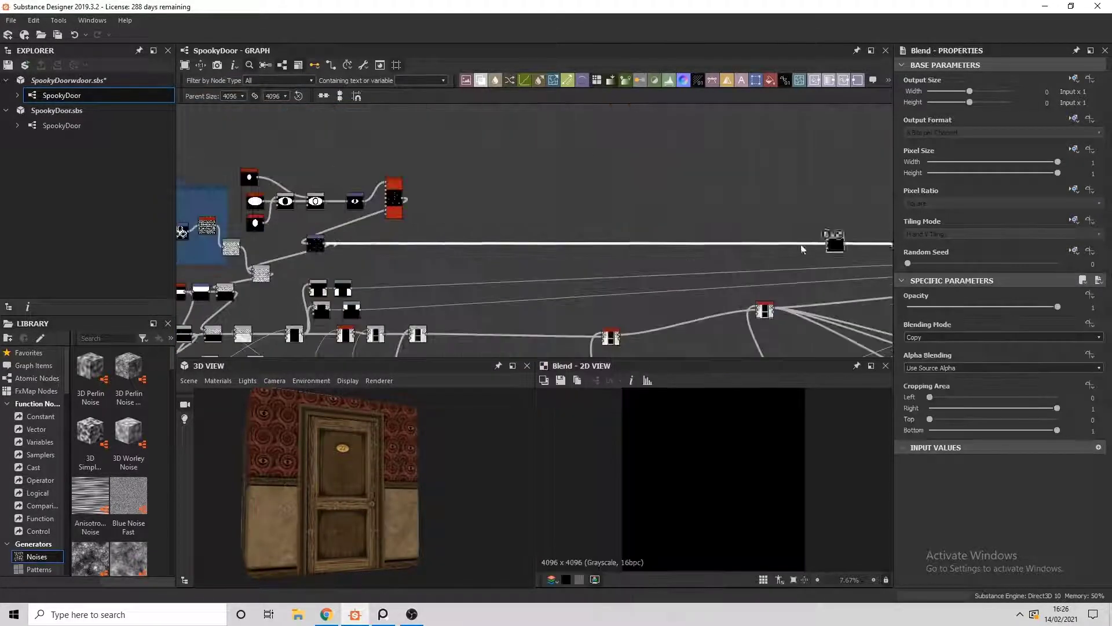
scroll(802, 249, up, 3)
scroll(539, 147, down, 4)
scroll(551, 200, up, 4)
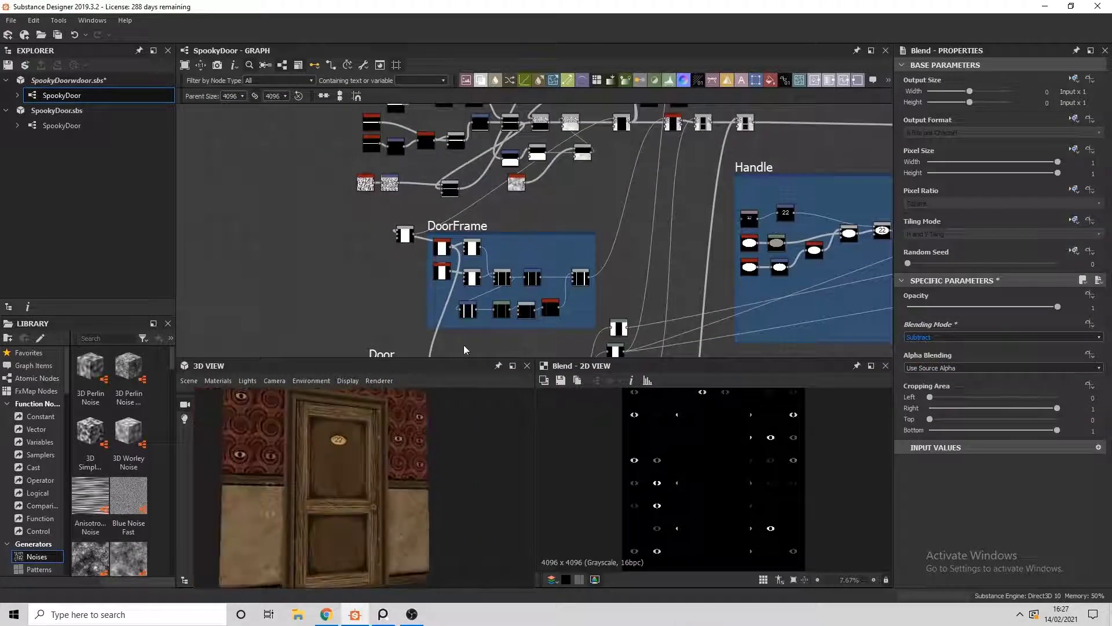
scroll(569, 209, up, 4)
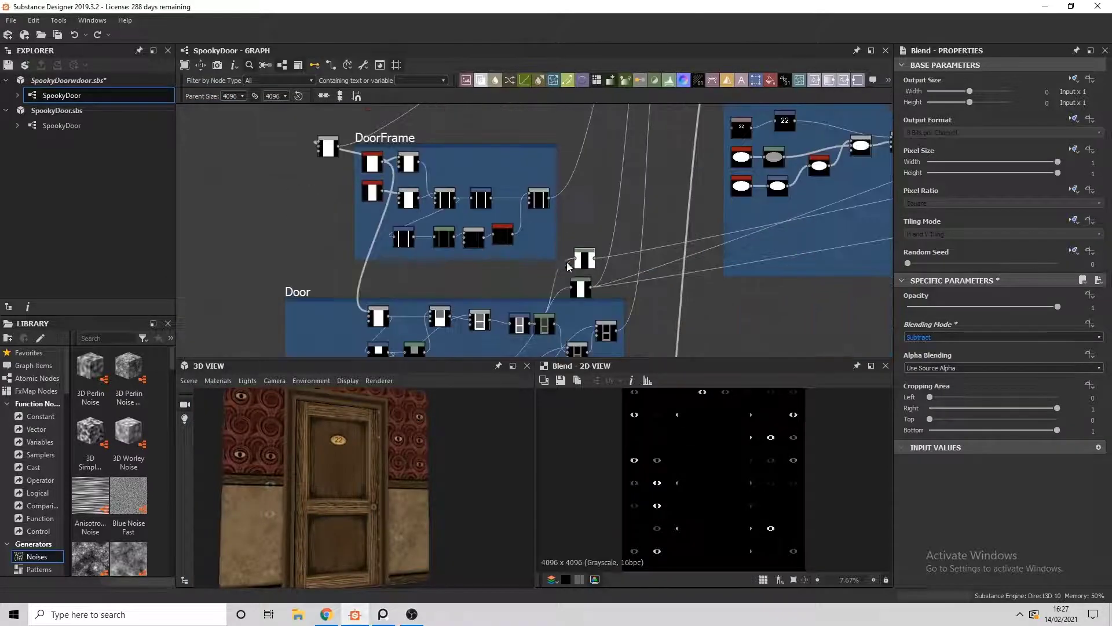
Step: Set the eye mask's Cropping Area Bottom to 0.42 so eyes stay on the upper wall
click(539, 265)
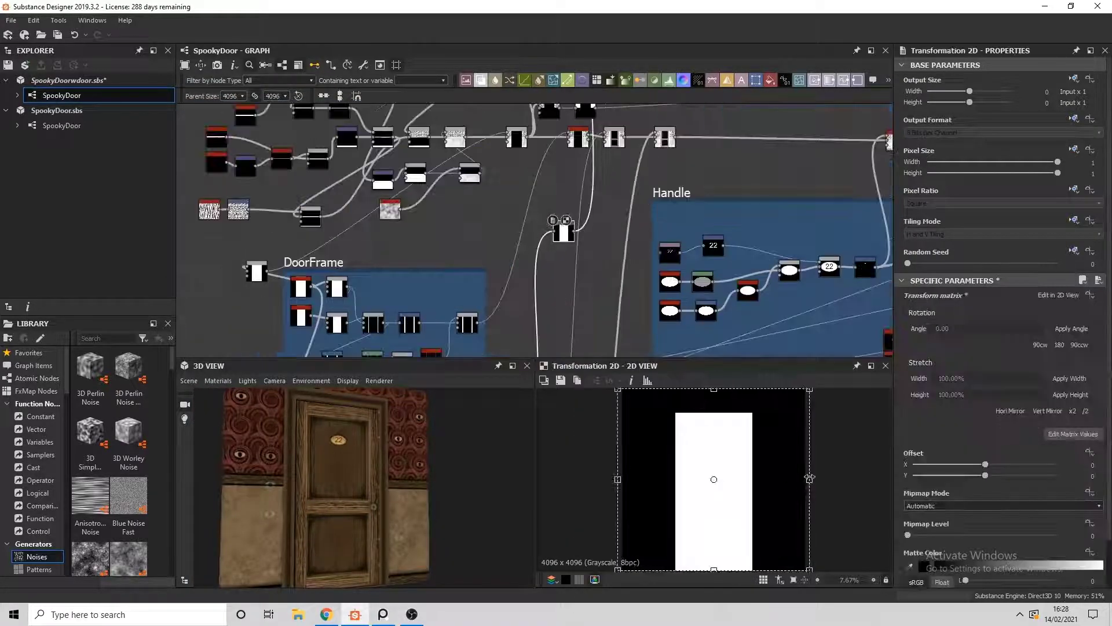
drag(962, 418, 973, 422)
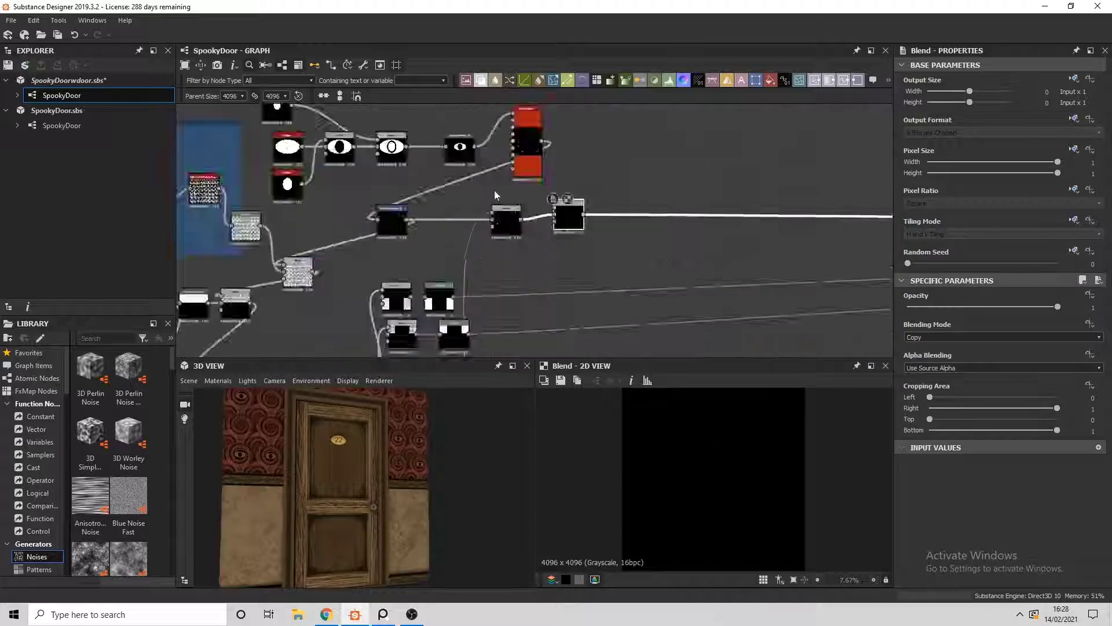
scroll(672, 269, up, 3)
scroll(638, 220, down, 5)
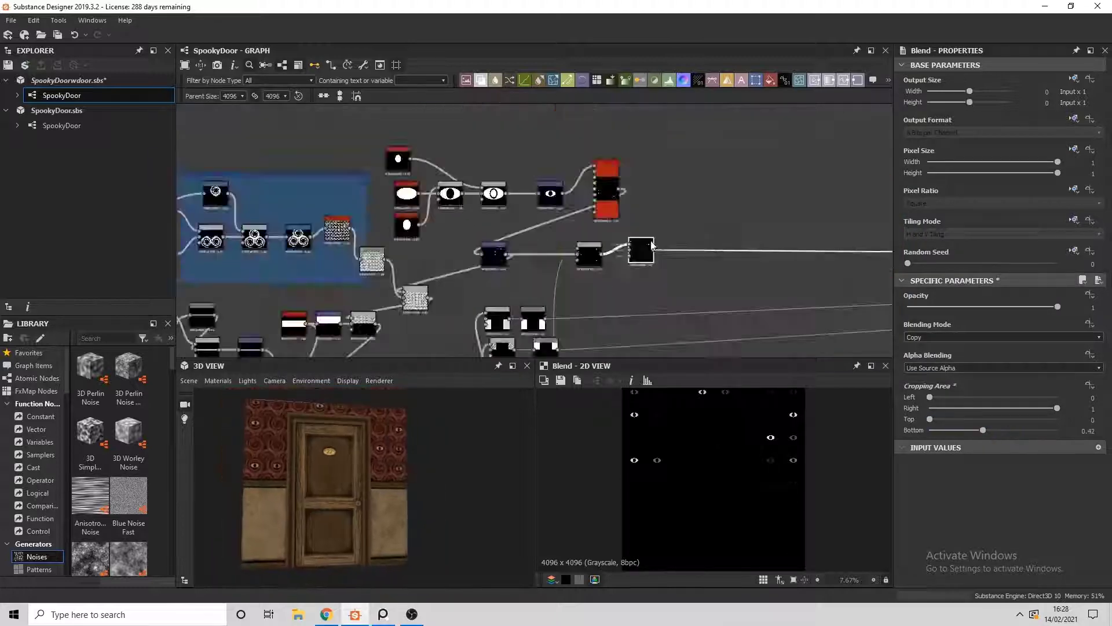
middle_drag(637, 220, 585, 195)
Step: Open the grey Gradient Map's gradient and sample tan tones from the hallway photo
click(586, 195)
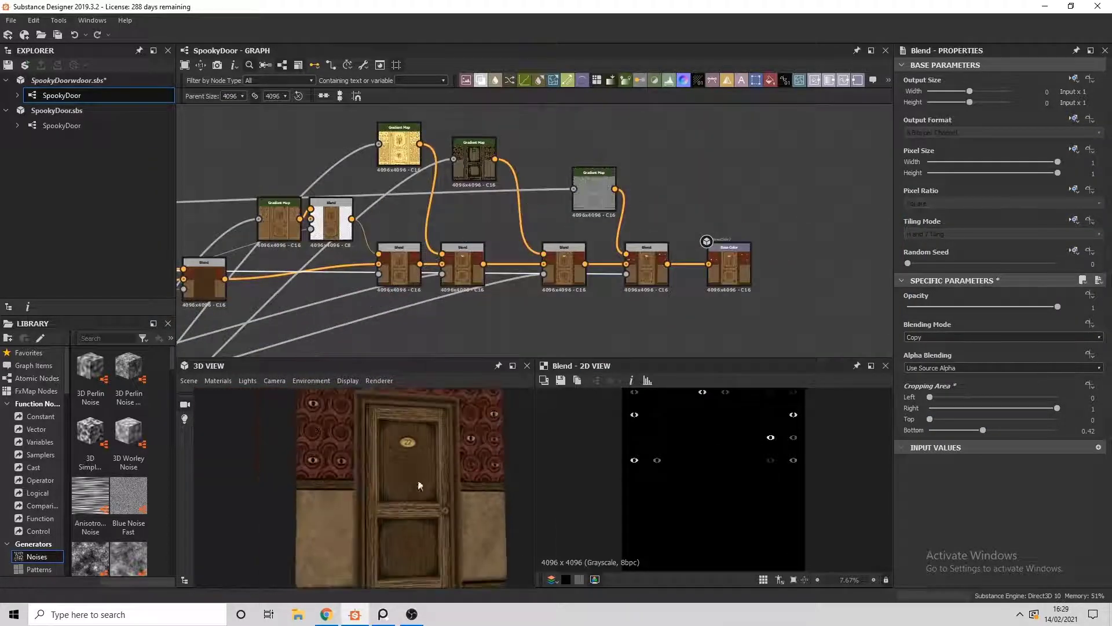
click(1074, 408)
drag(660, 410, 706, 513)
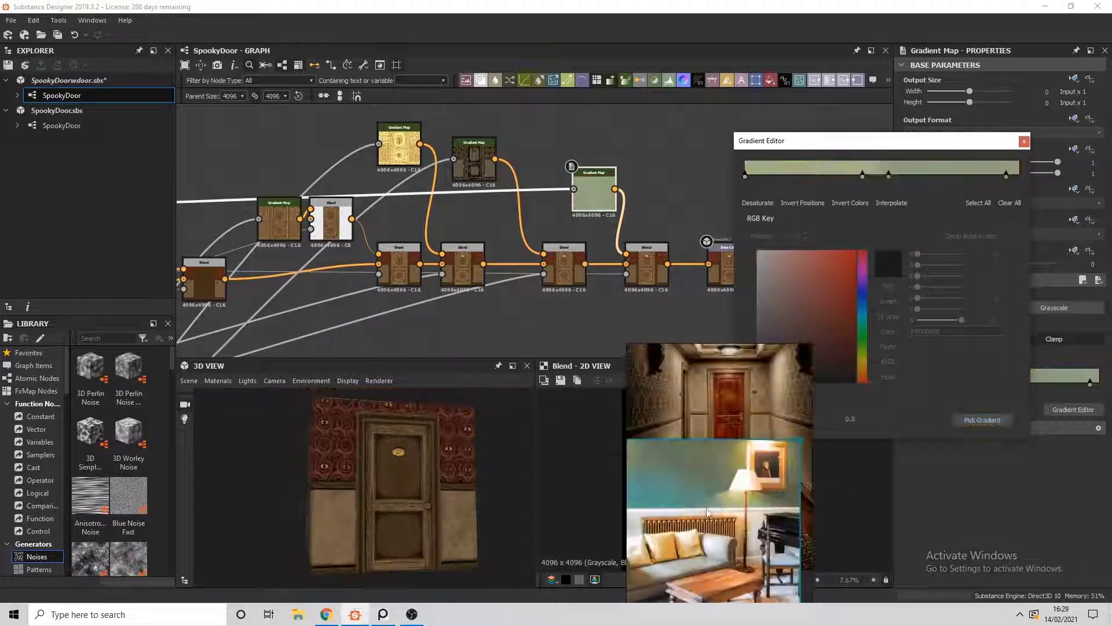
scroll(753, 406, up, 5)
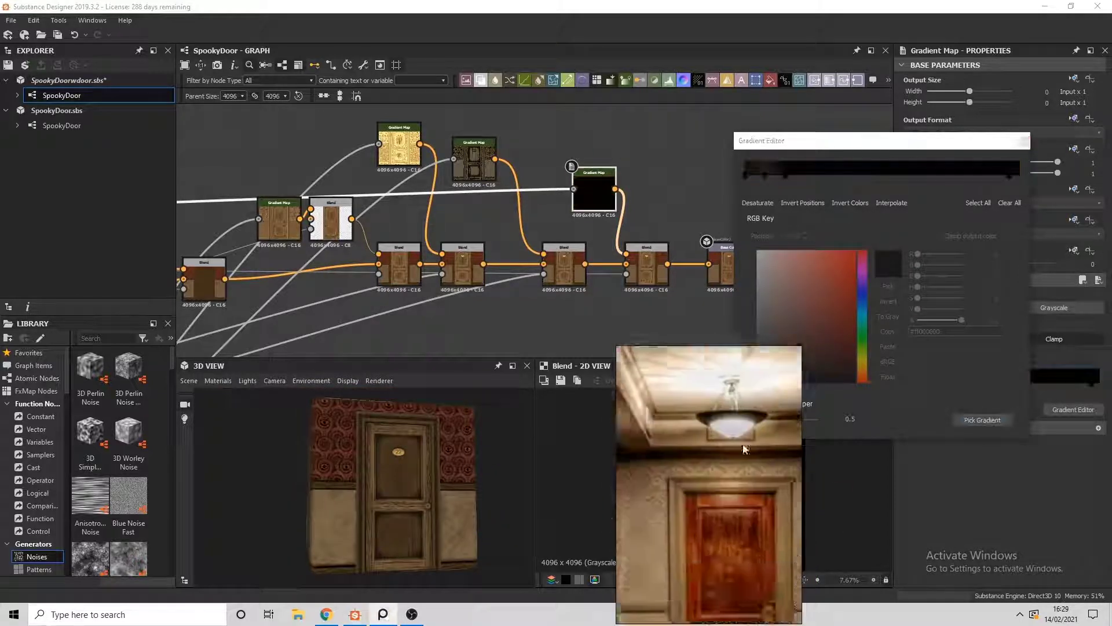
click(1001, 426)
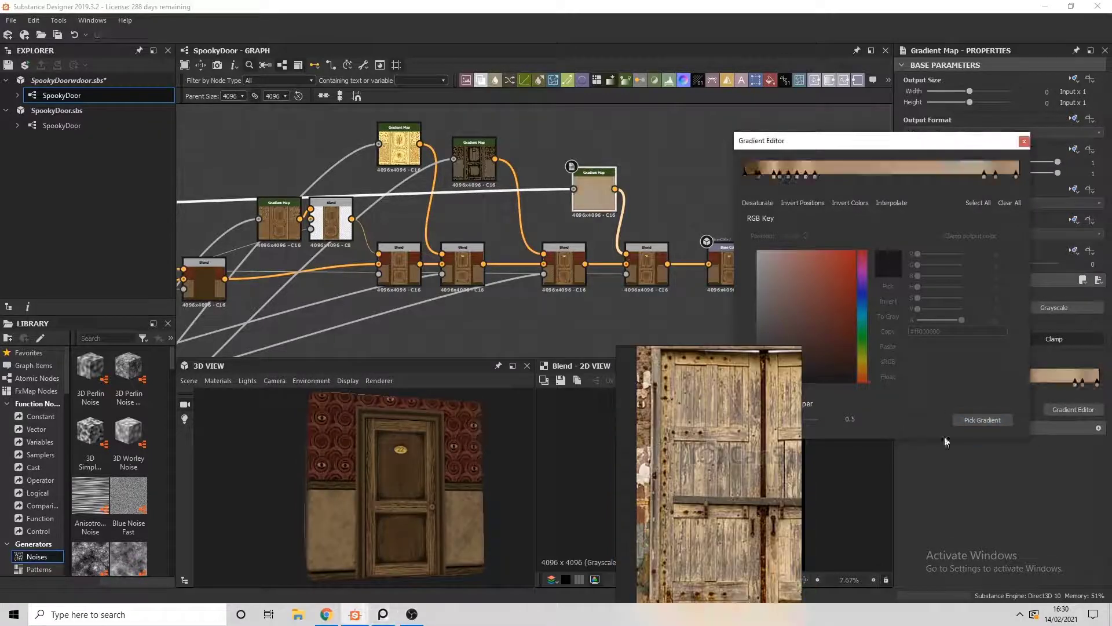
Step: Resample tan-orange tones from the door, sofa and pillows reference photos
drag(701, 465, 988, 440)
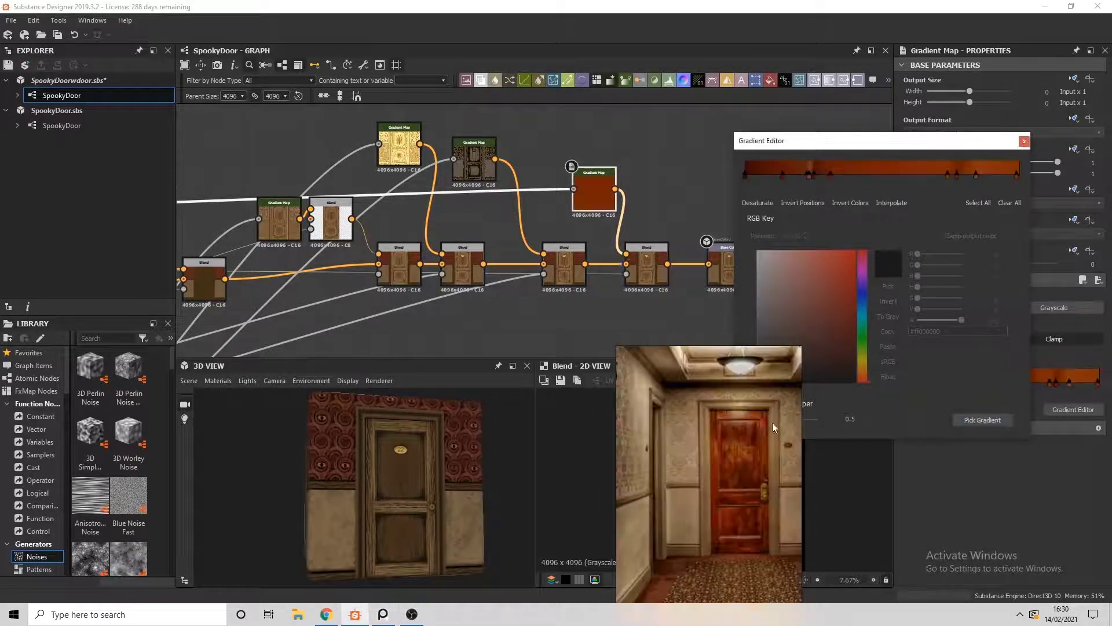
drag(755, 456, 900, 424)
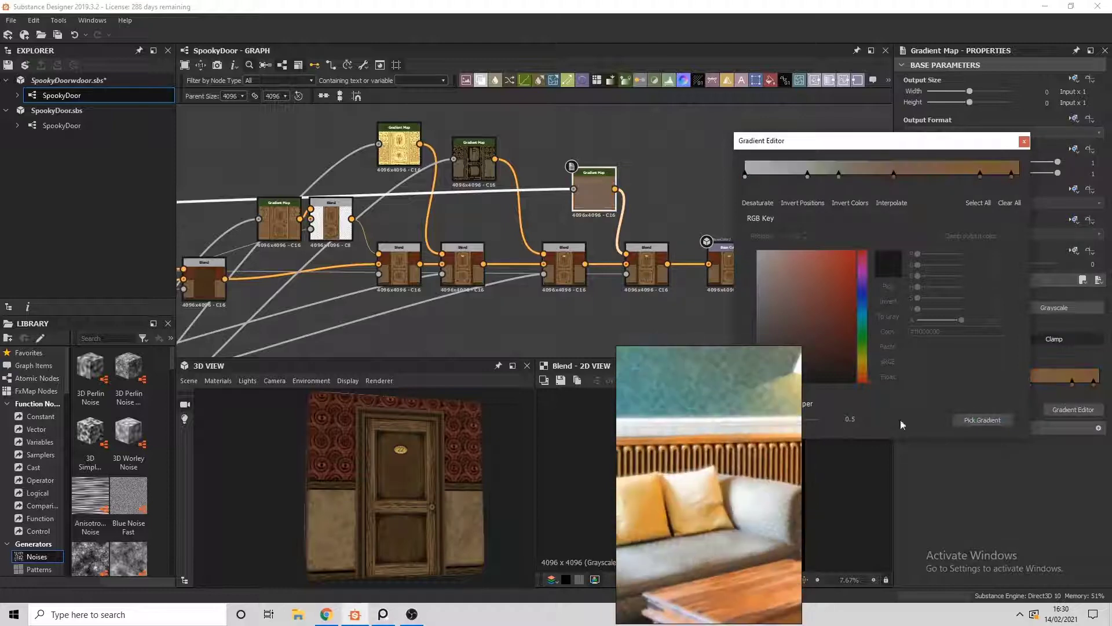
click(983, 427)
drag(695, 498, 1013, 443)
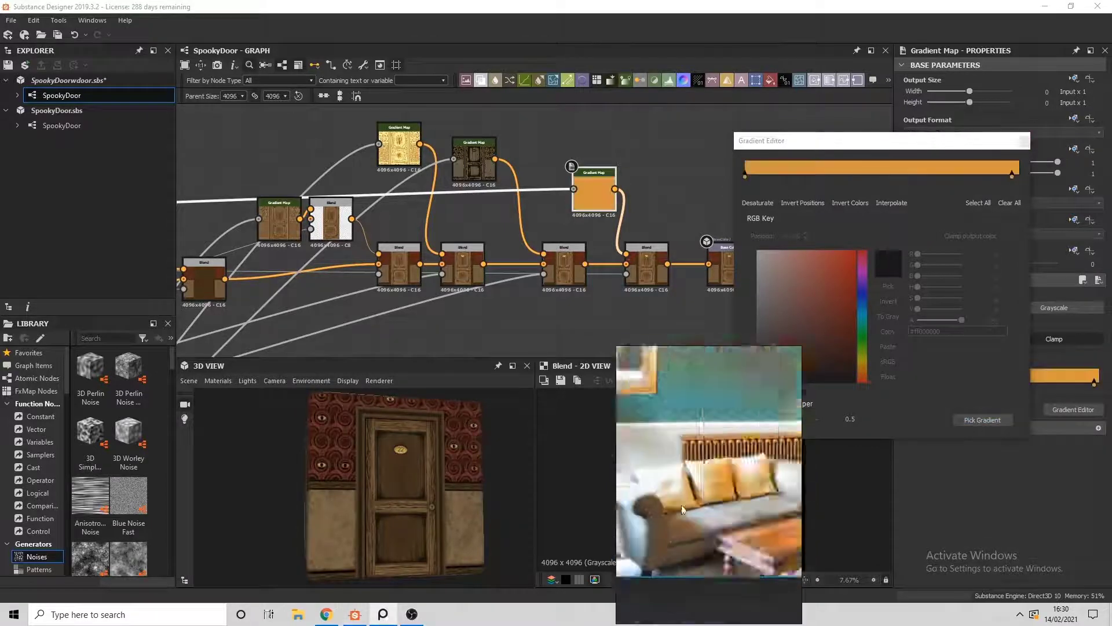